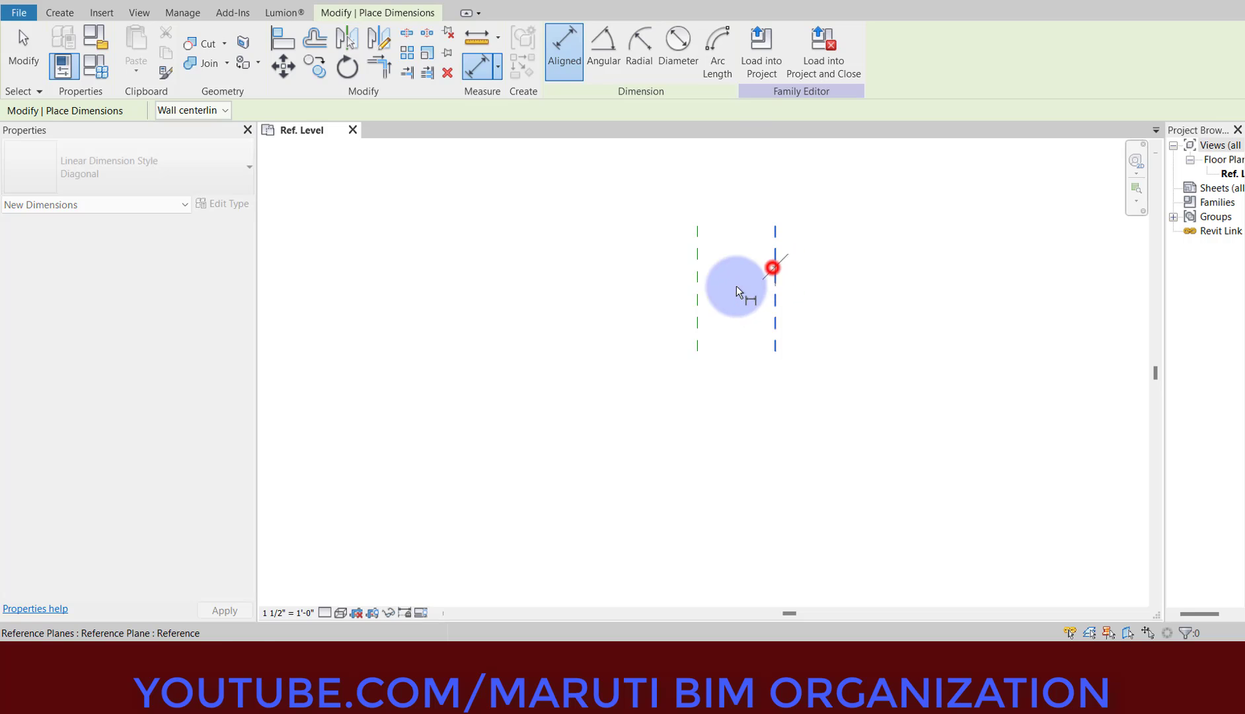
Step: Place an aligned dimension between the two short vertical reference planes
left_click(698, 276)
left_click(727, 275)
key("Escape")
key("Escape")
scroll(740, 258, "up", 3)
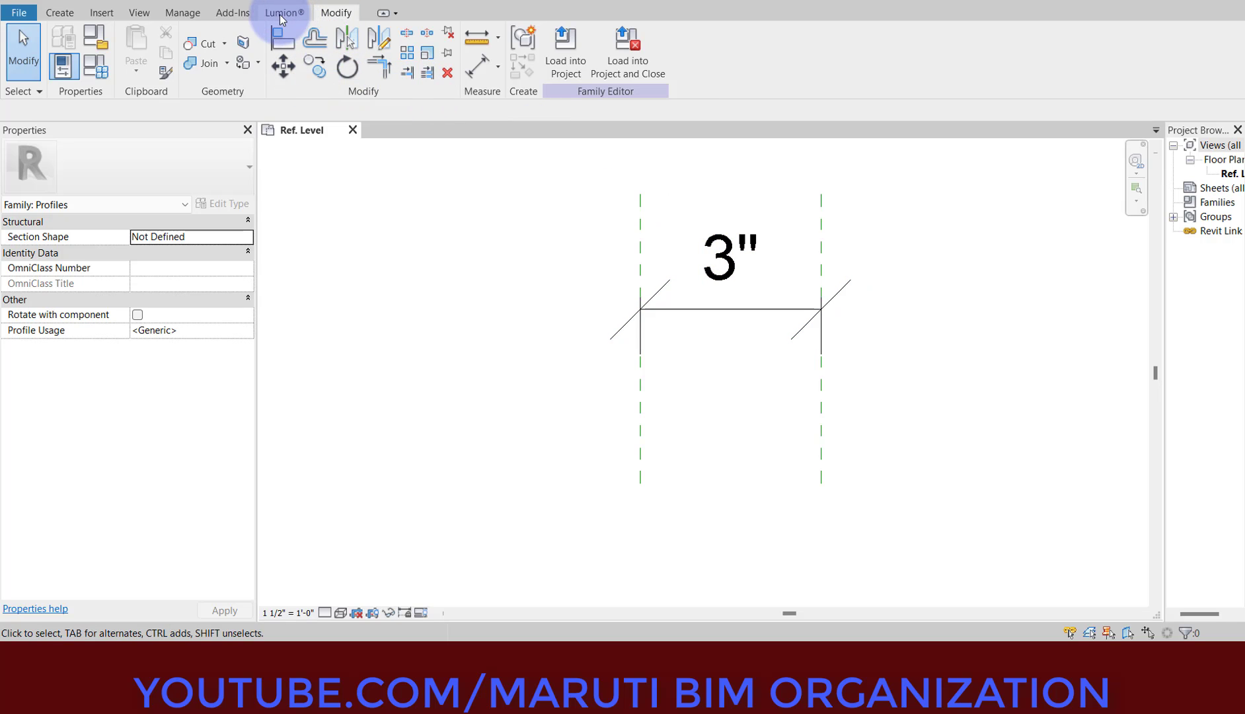
Step: Turn off suppression of 0 feet in the project's length unit format
left_click(173, 16)
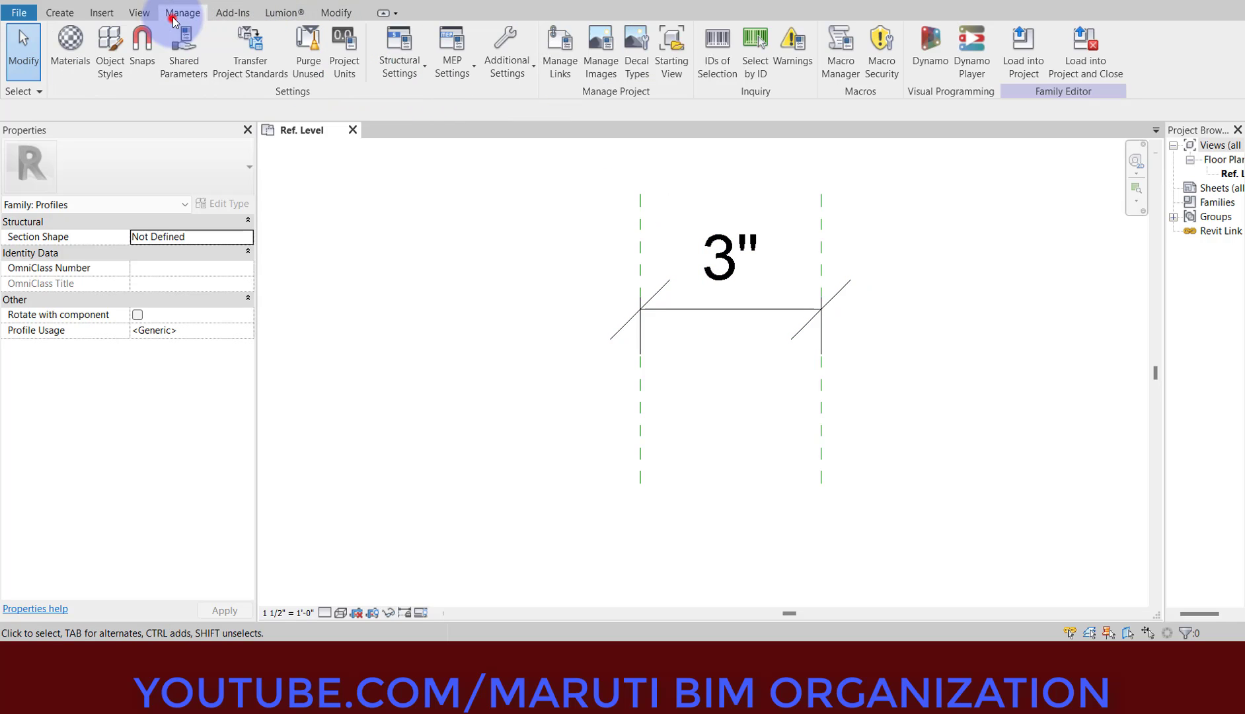
left_click(340, 73)
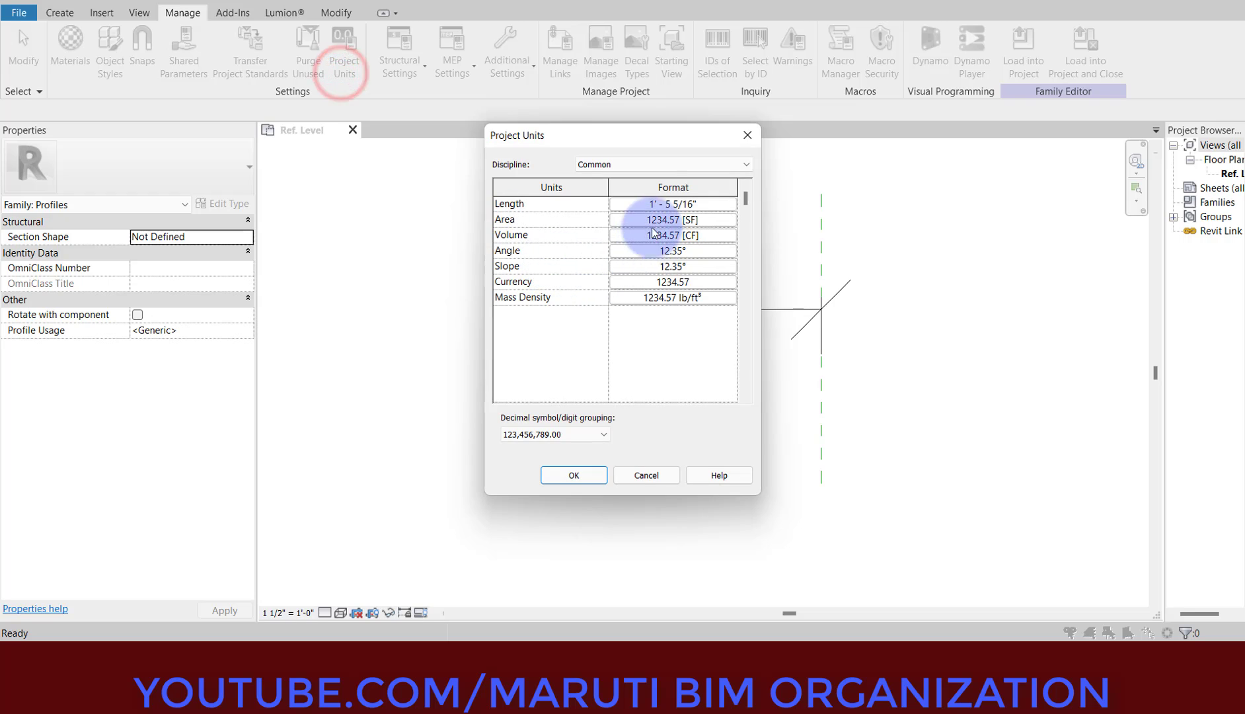
left_click(660, 205)
left_click(510, 349)
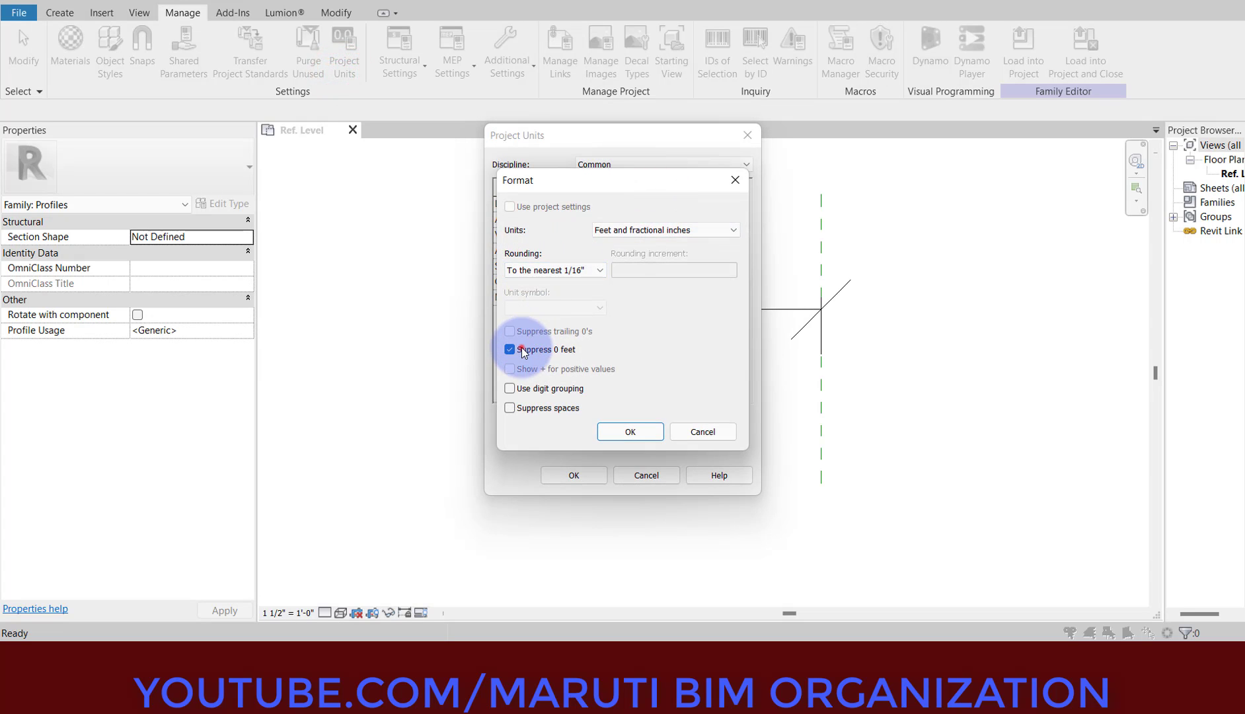
left_click(629, 432)
left_click(579, 478)
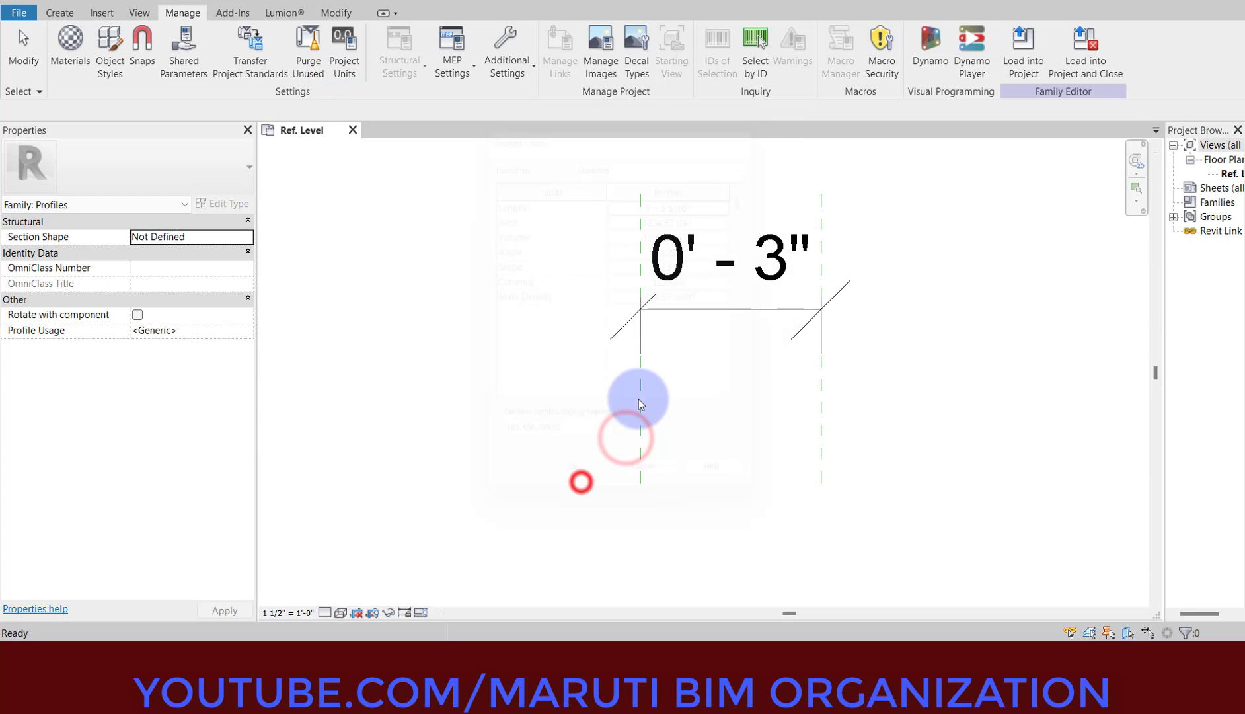
Step: Delete the two short vertical reference planes together with the dimension between them
scroll(703, 235, "down", 1)
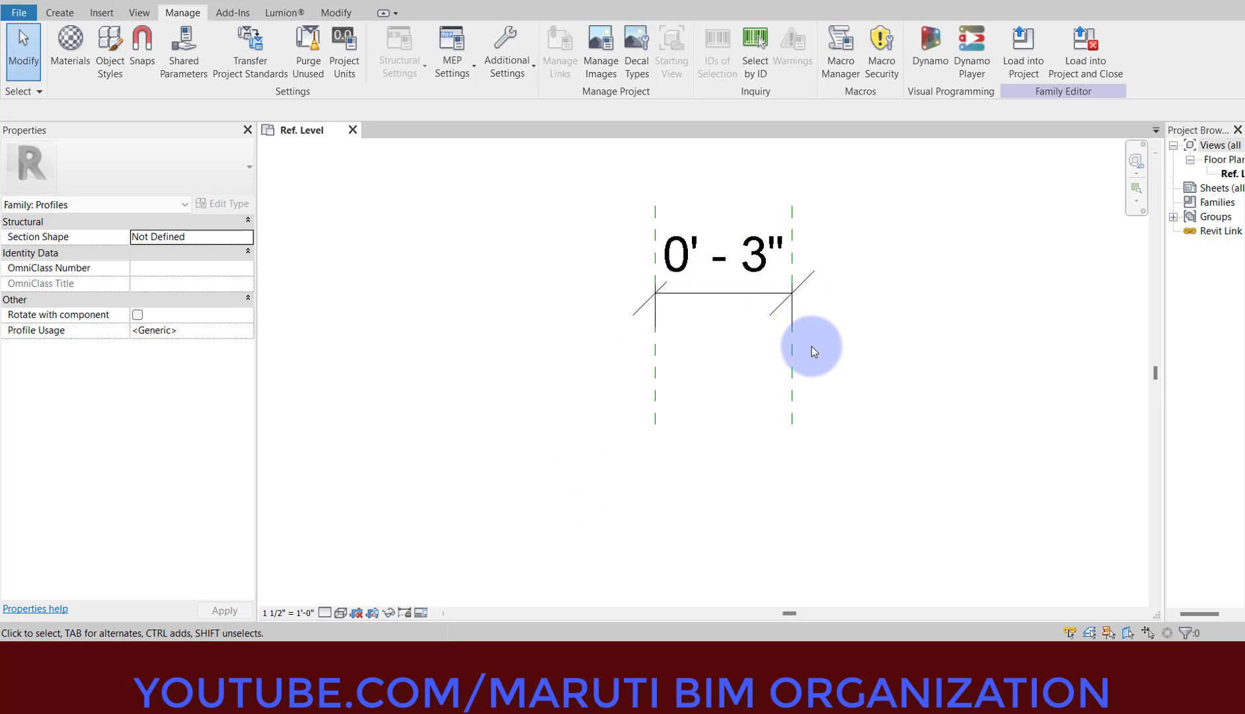
left_click_drag(827, 353, 553, 250)
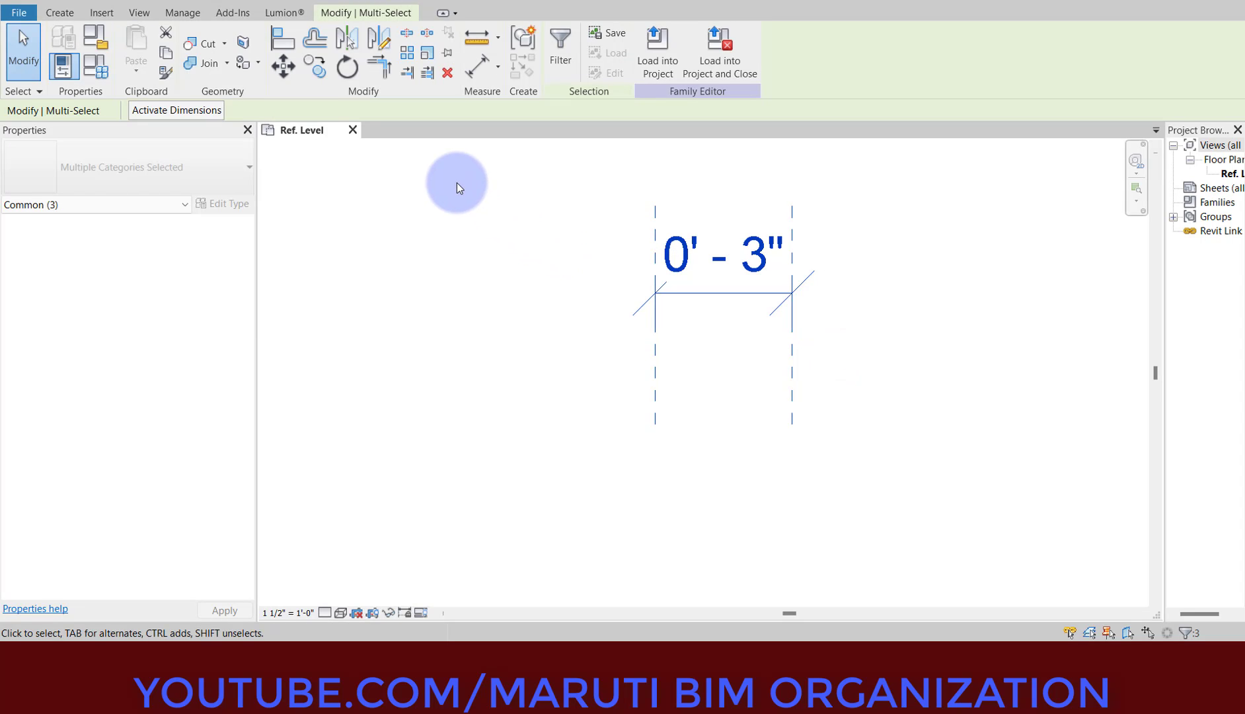
scroll(548, 282, "down", 5)
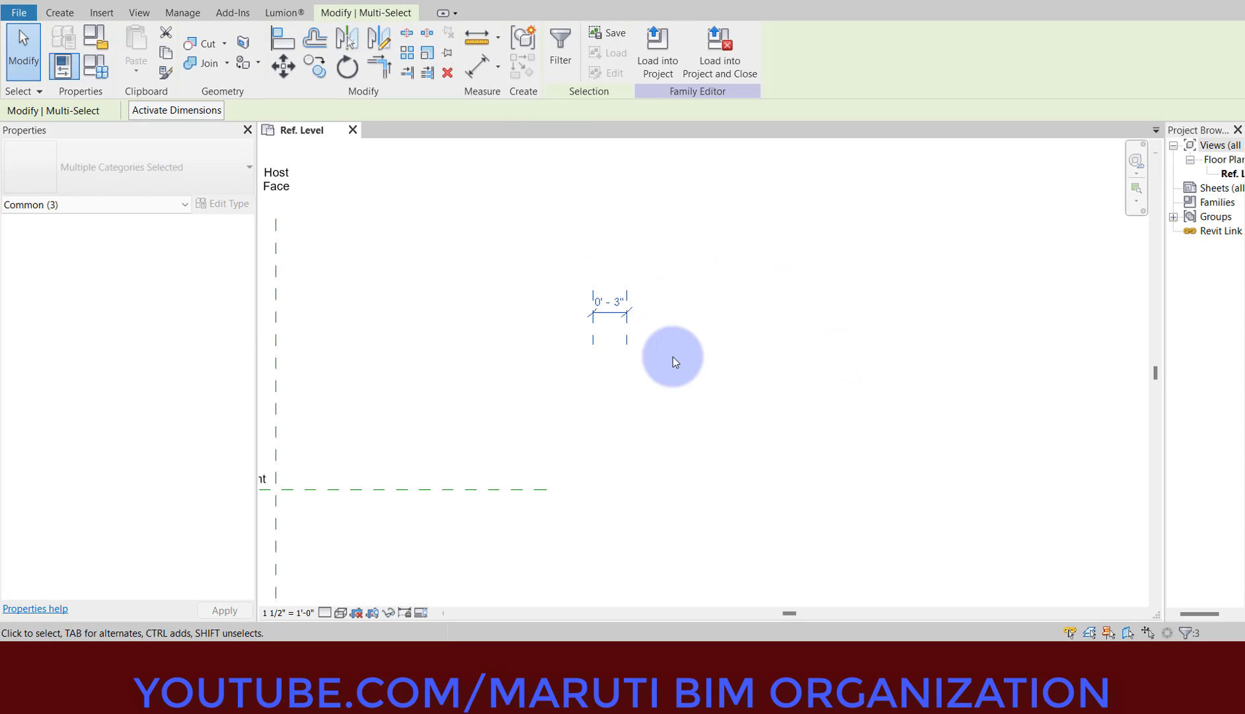
key("Delete")
Step: Create reference planes offset 1' 0" to the right of the Host Face plane and below the Insertion Point plane by picking those planes
middle_click_drag(606, 406, 747, 319)
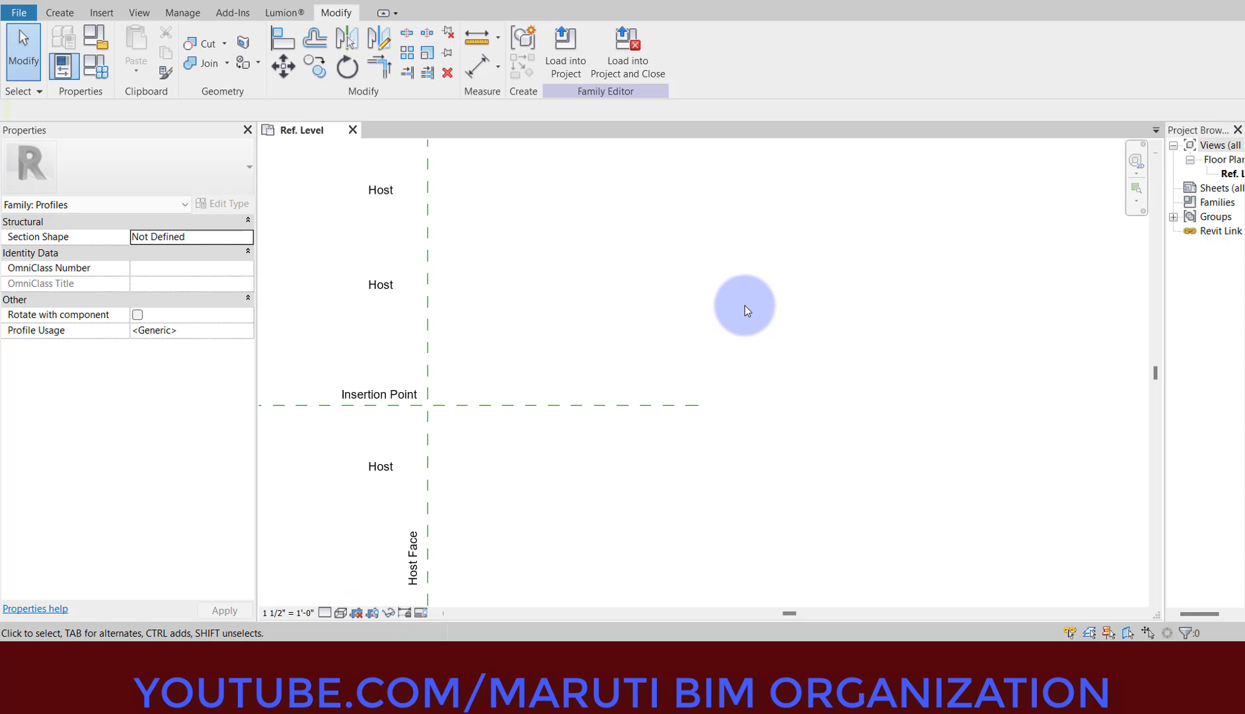
key("r")
key("p")
scroll(661, 271, "down", 1)
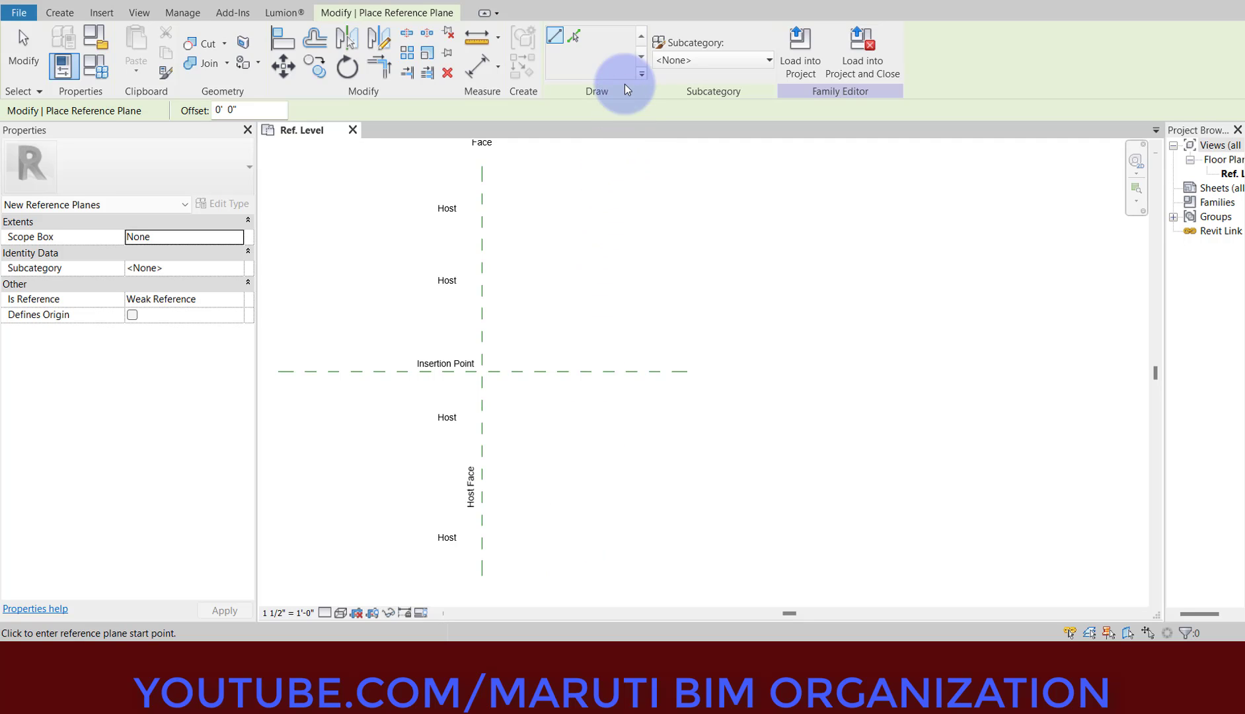
left_click(579, 37)
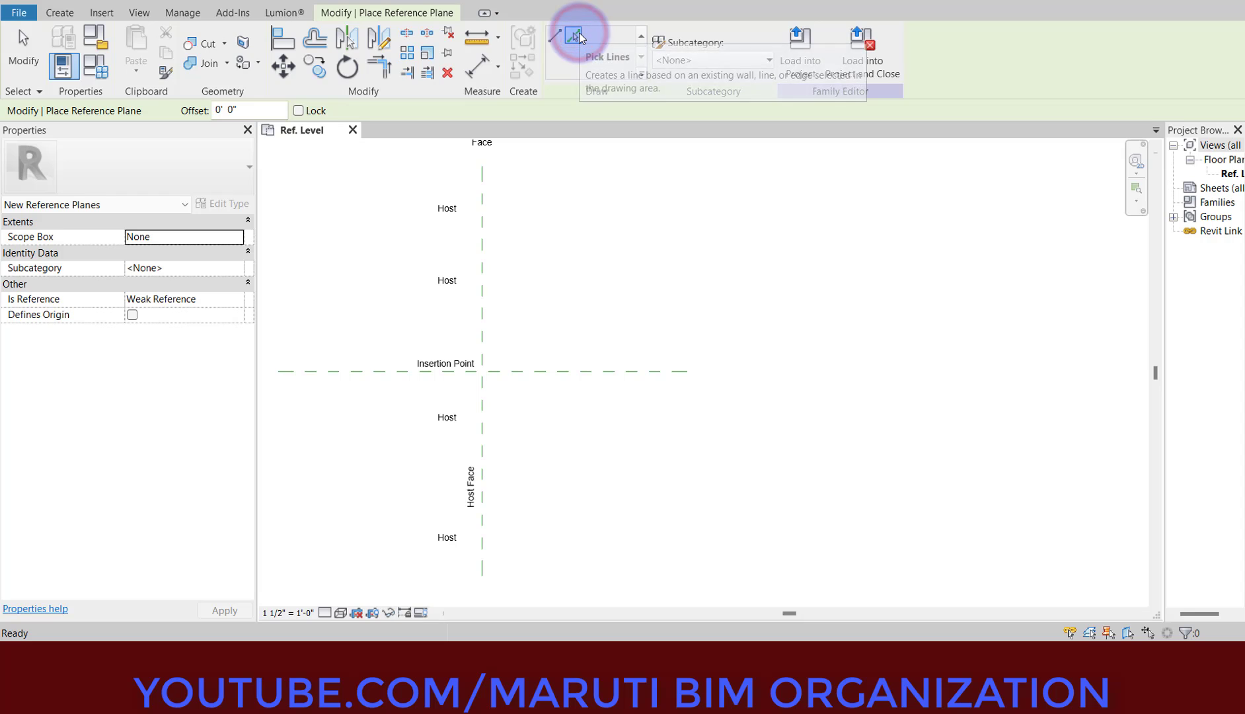
double_click(263, 110)
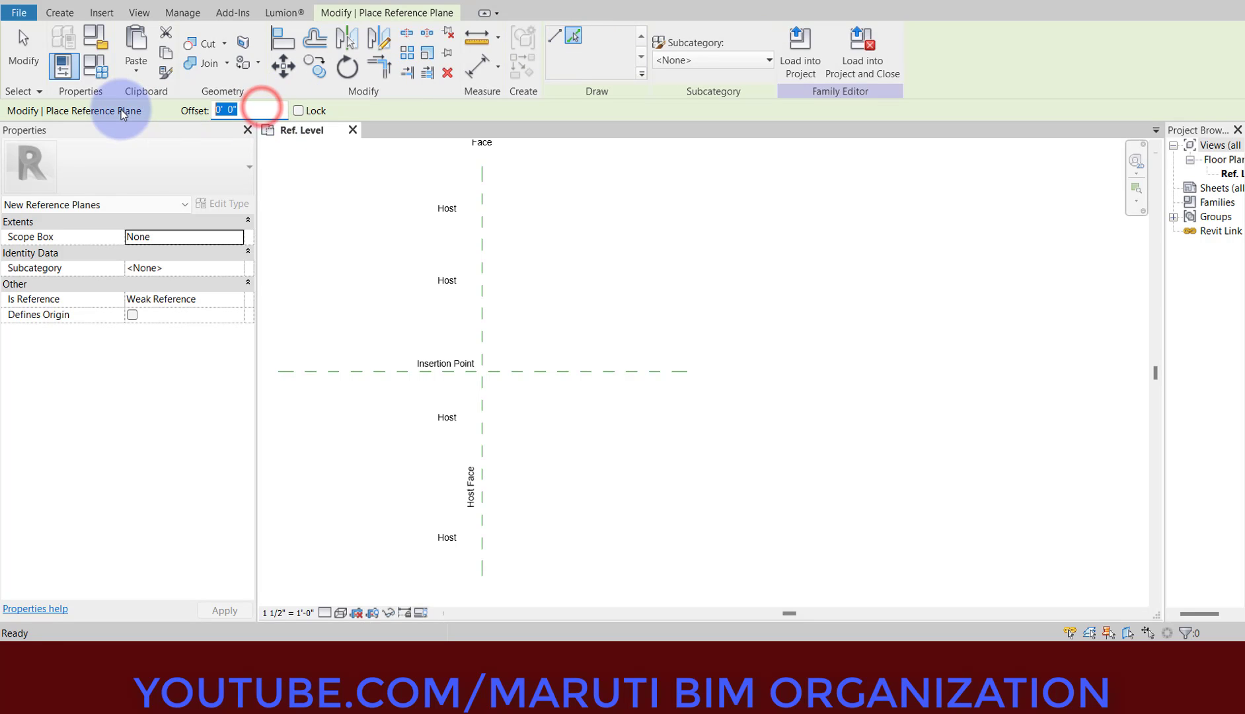
type("1")
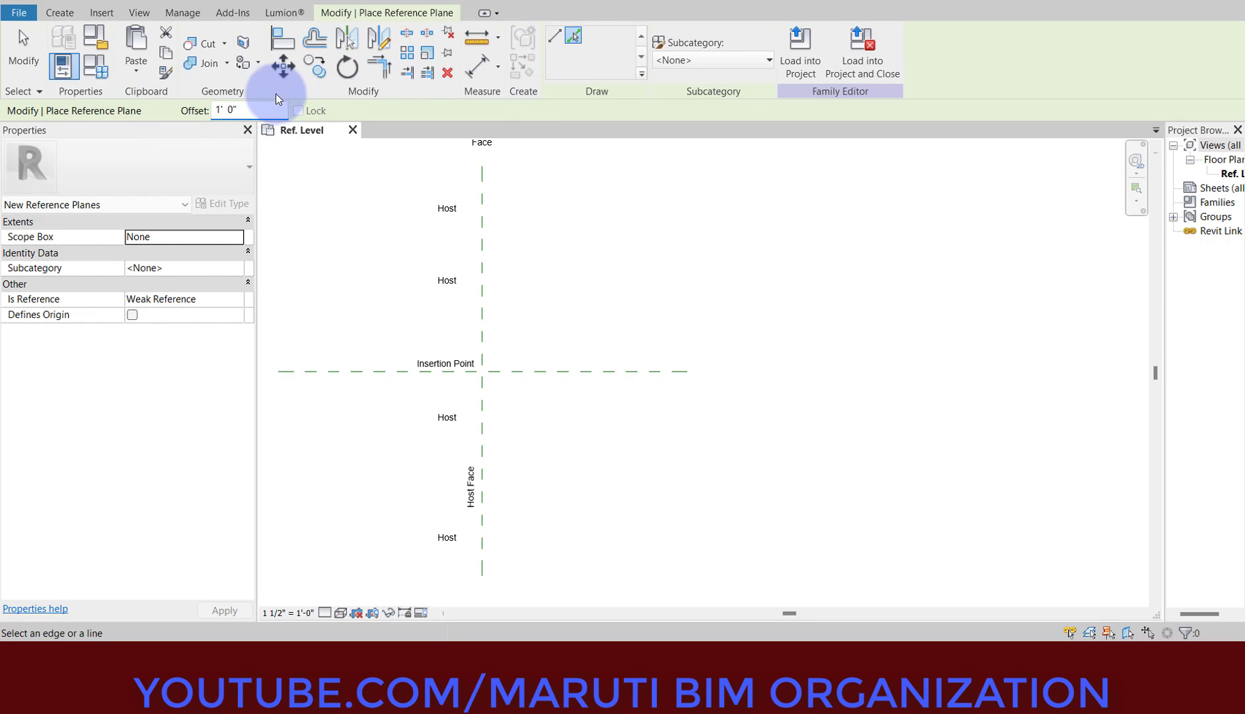
left_click(487, 250)
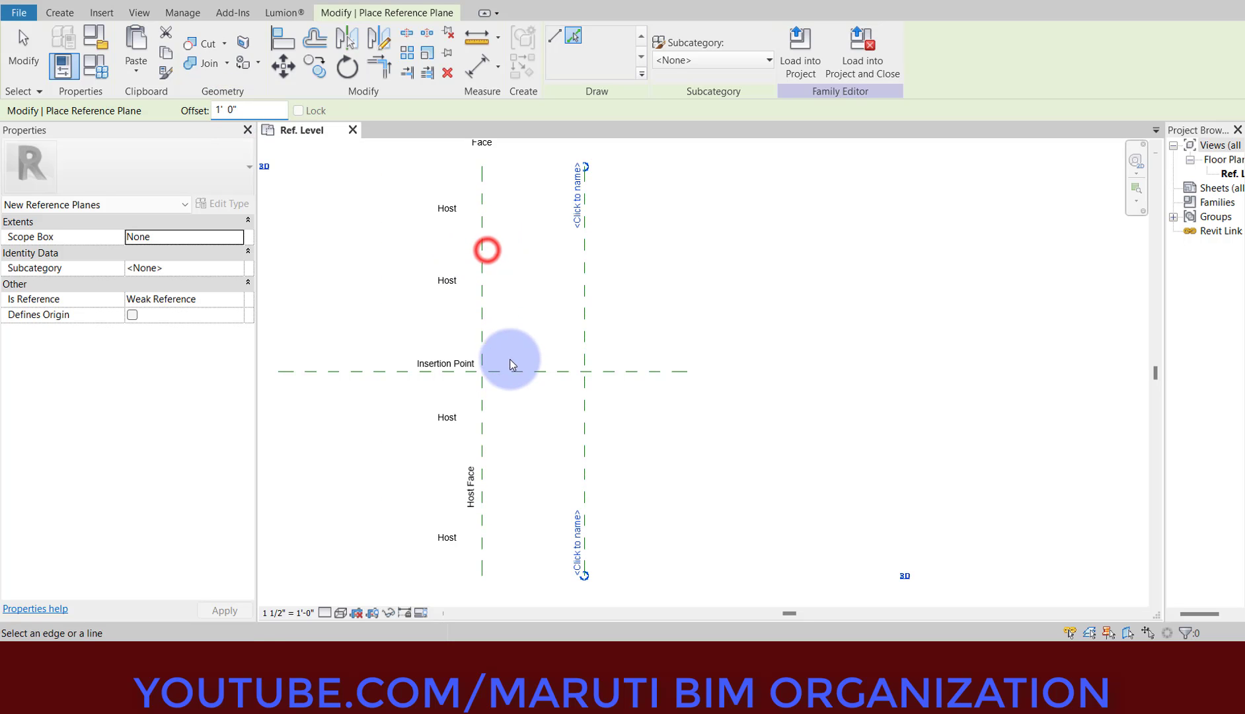
left_click(509, 377)
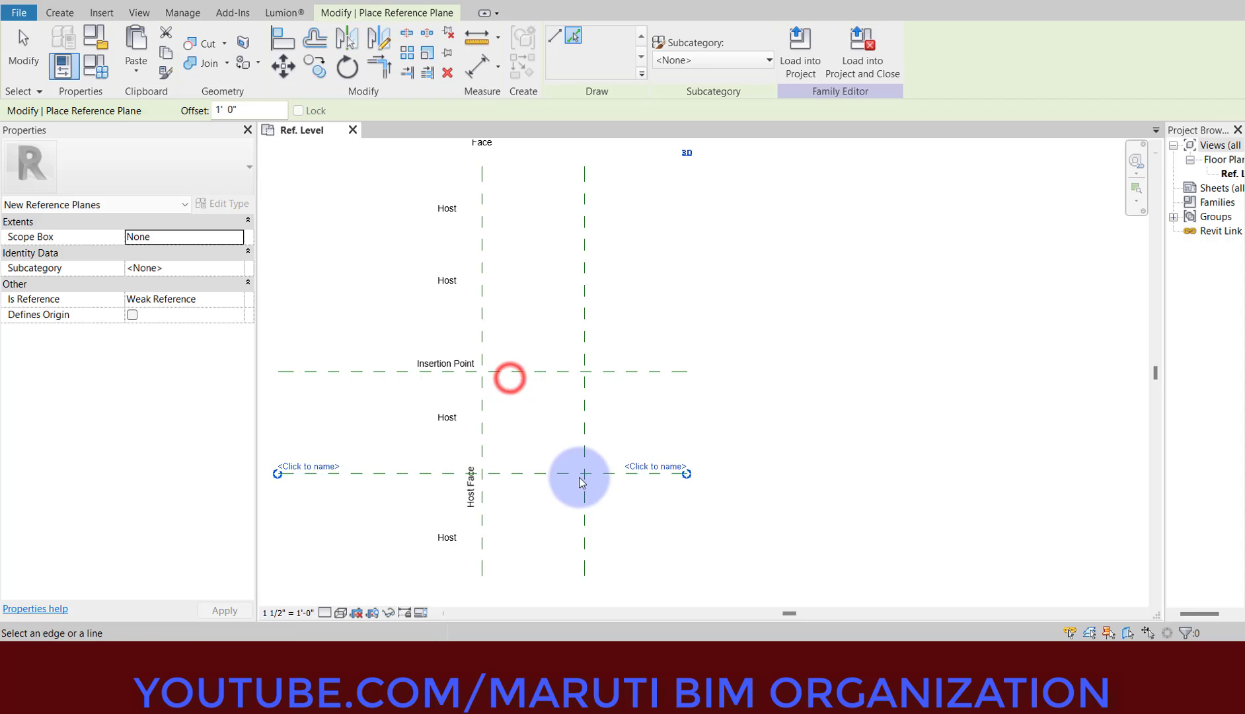
key("Escape")
key("Escape")
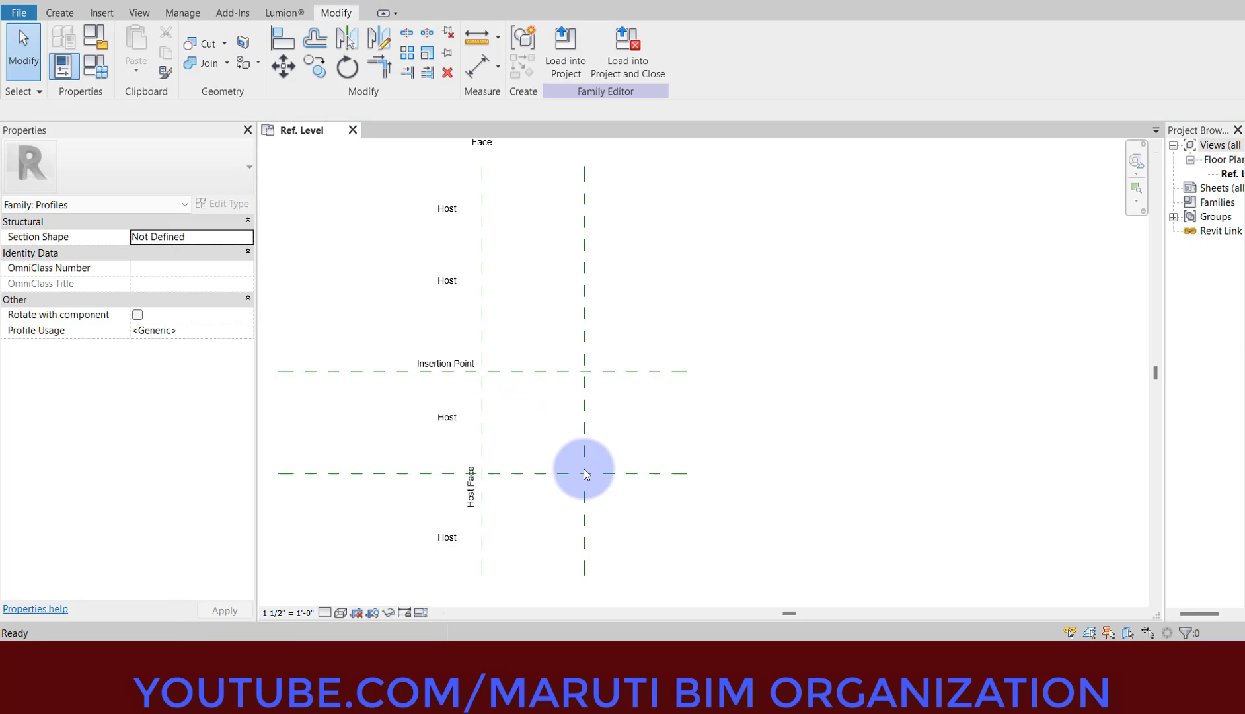
Step: Place an aligned dimension between the Host Face plane and the vertical reference plane to its right, above the Insertion Point plane
key("d")
key("i")
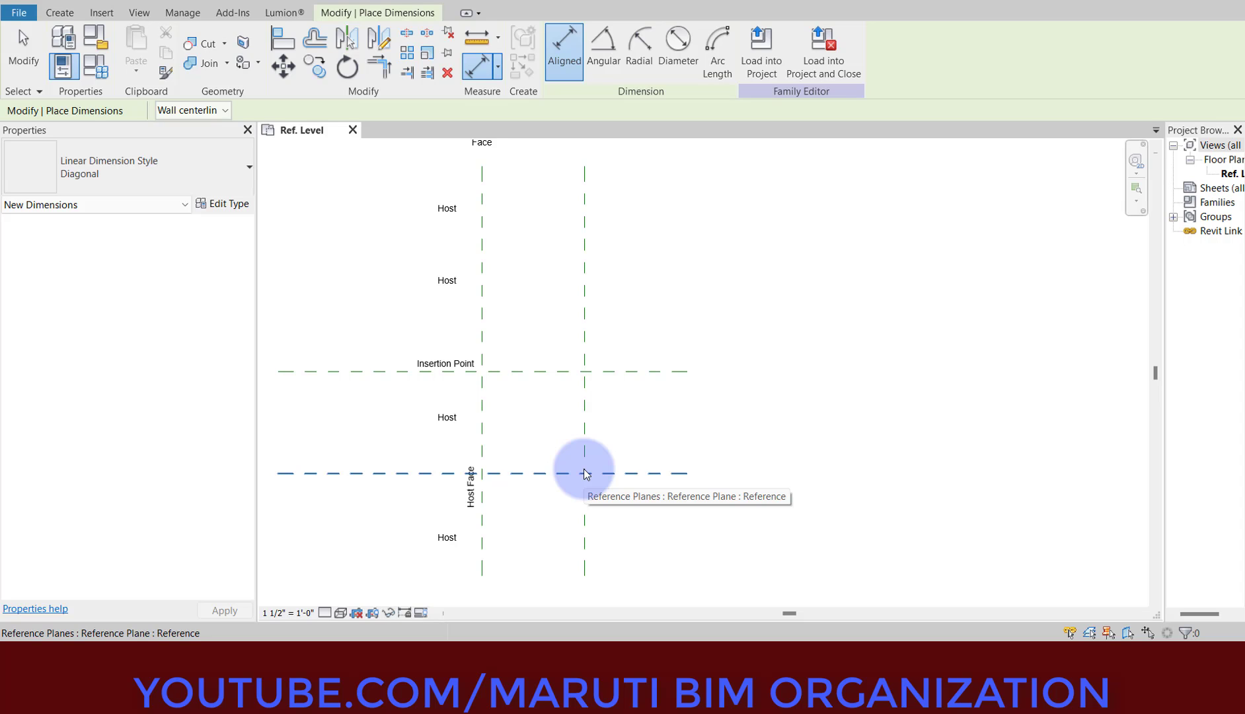
left_click(487, 308)
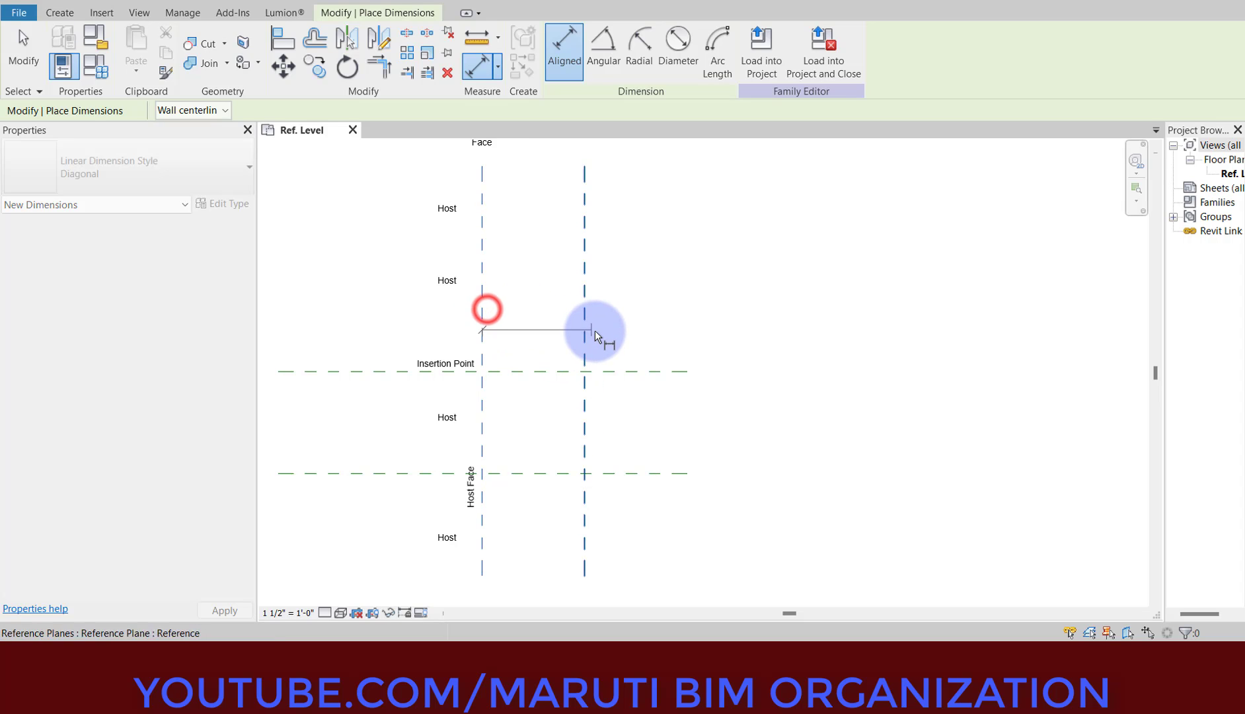
left_click(592, 327)
left_click(614, 297)
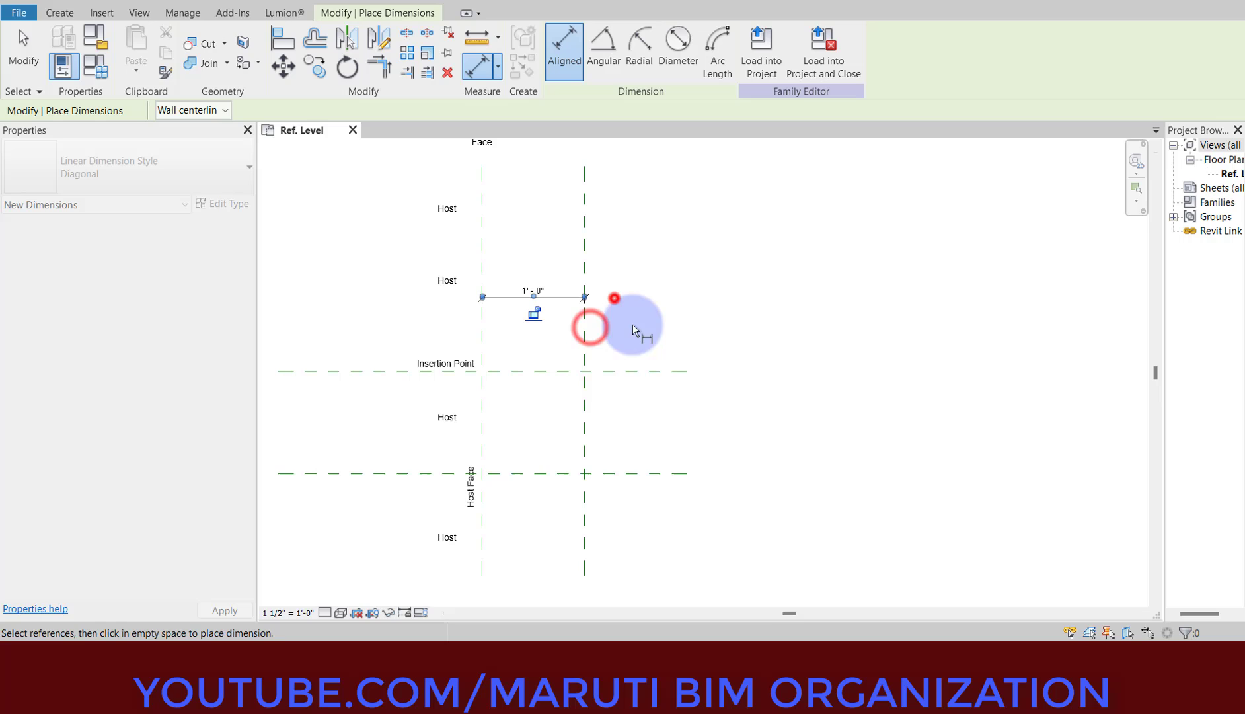
Step: Dimension the distance between the Insertion Point plane and the horizontal reference plane below it, then leave the dimension command
left_click(646, 374)
left_click(653, 477)
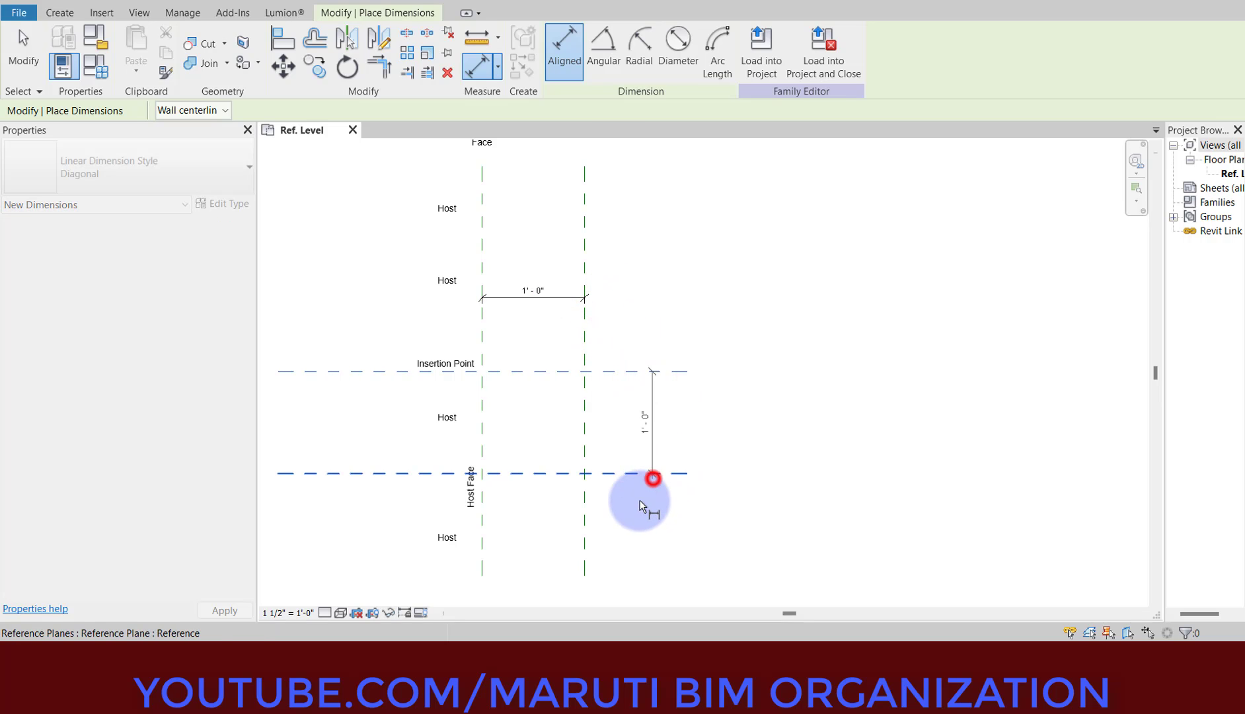
left_click(633, 517)
key("Escape")
key("Escape")
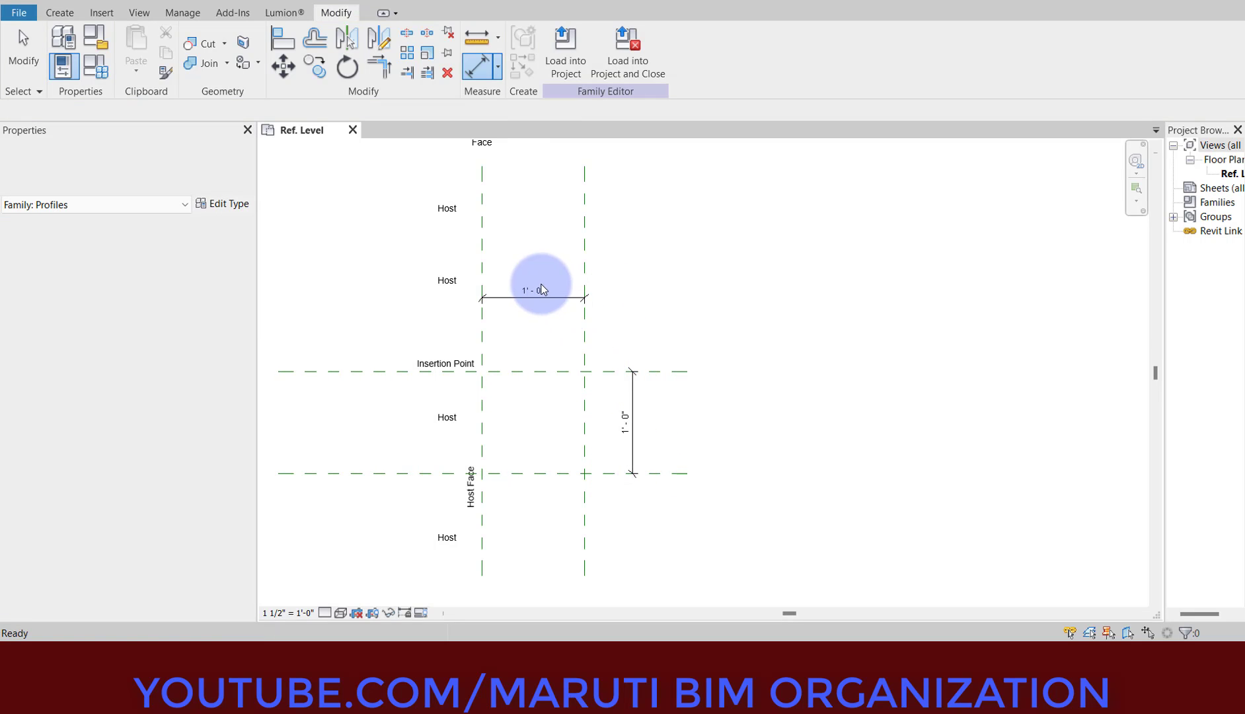
key("Escape")
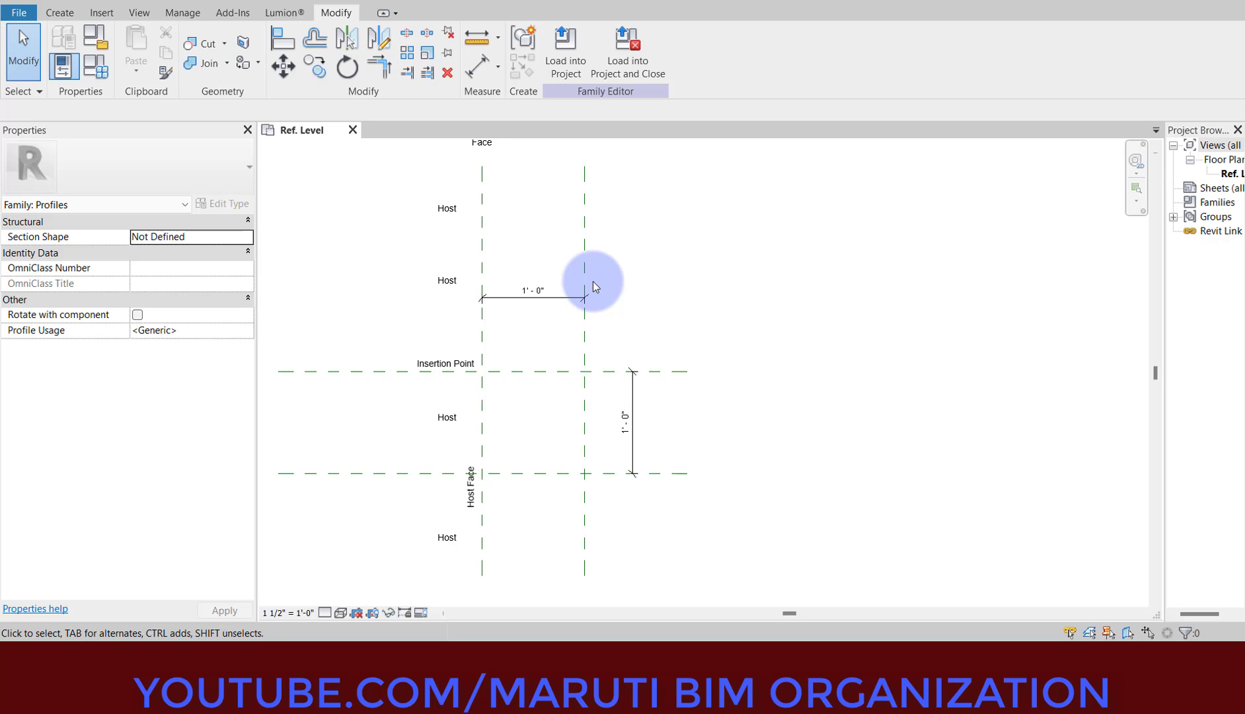
Step: Label the horizontal dimension with a new family type parameter named DEPTH, grouped under Dimensions
left_click(569, 296)
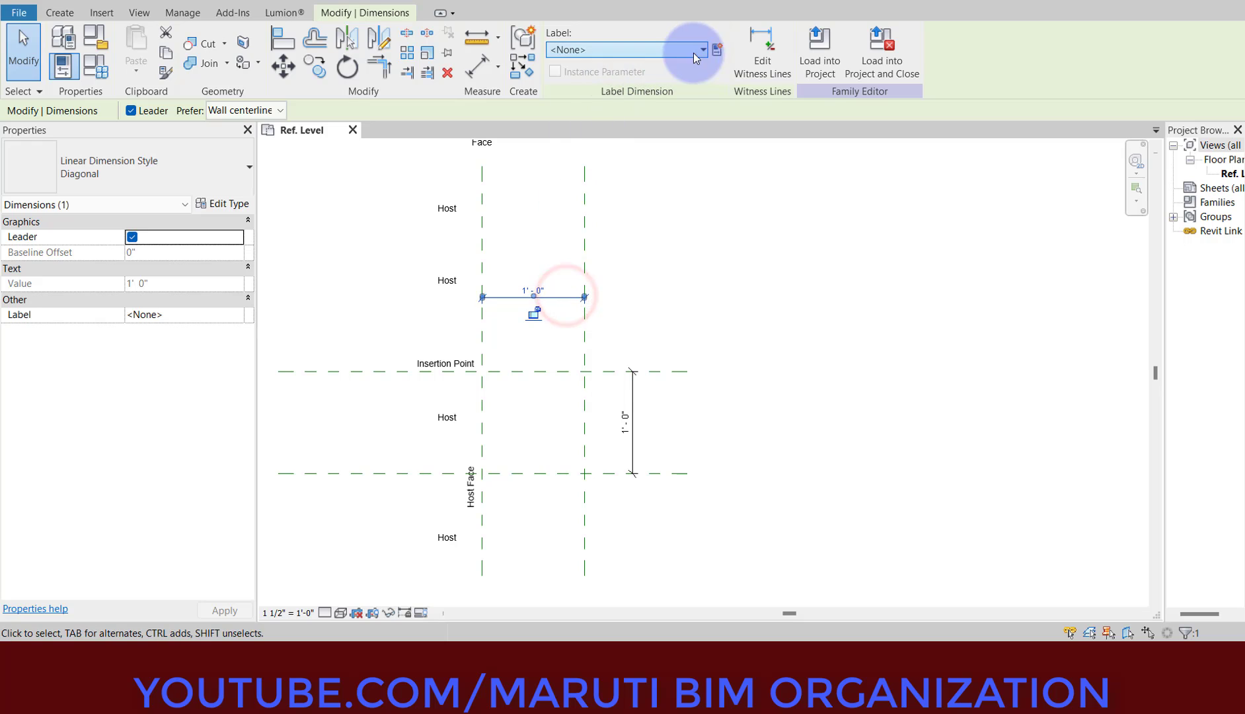
left_click(717, 49)
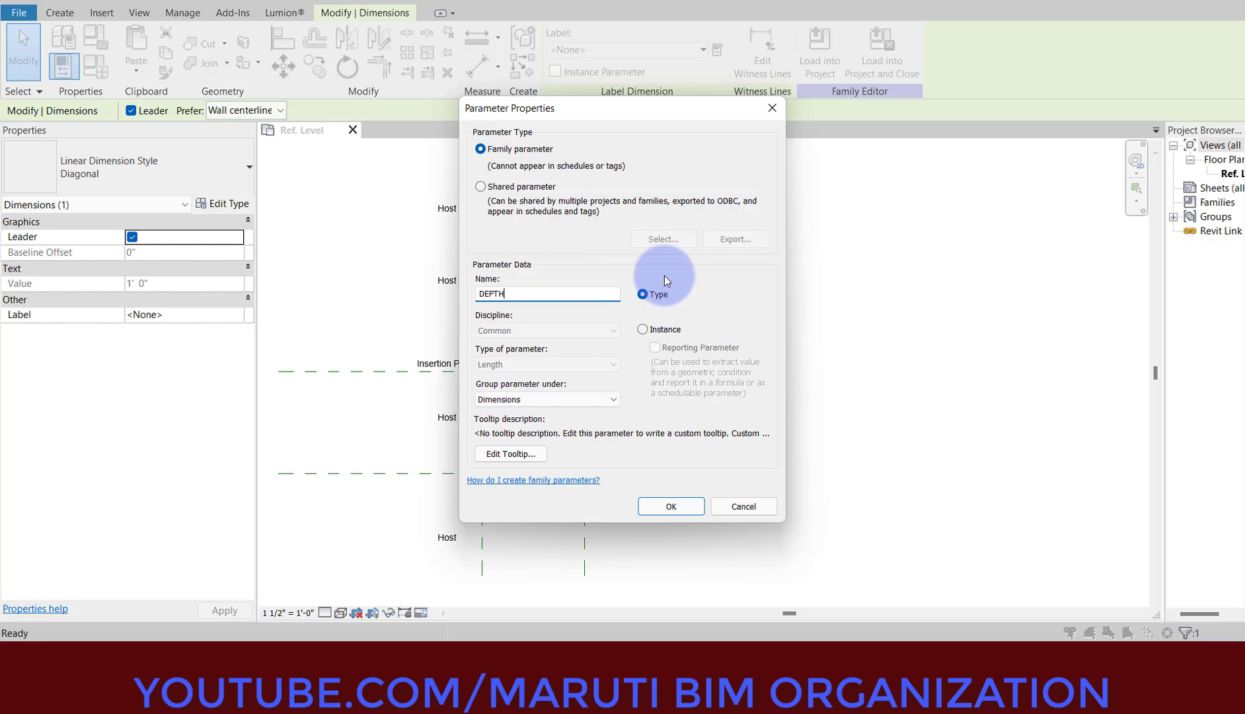
left_click(670, 508)
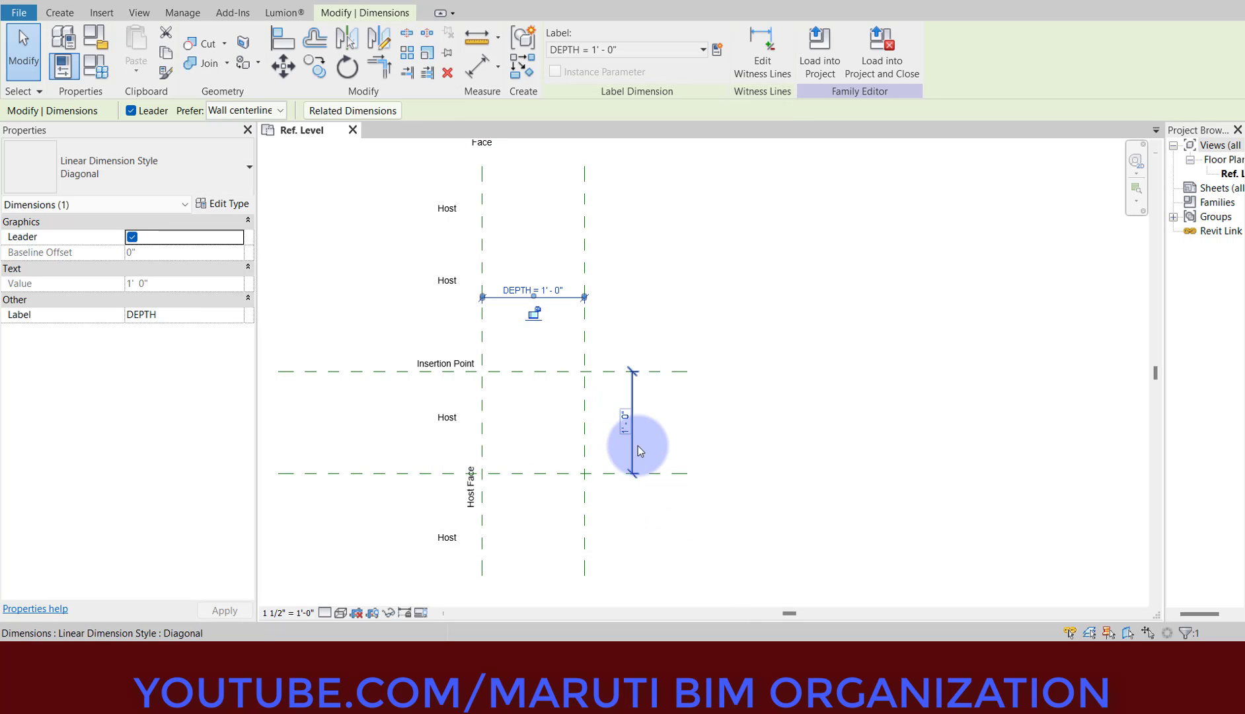
Step: Label the vertical dimension with a new family type parameter named WIDTH, grouped under Dimensions
left_click(639, 446)
left_click(625, 53)
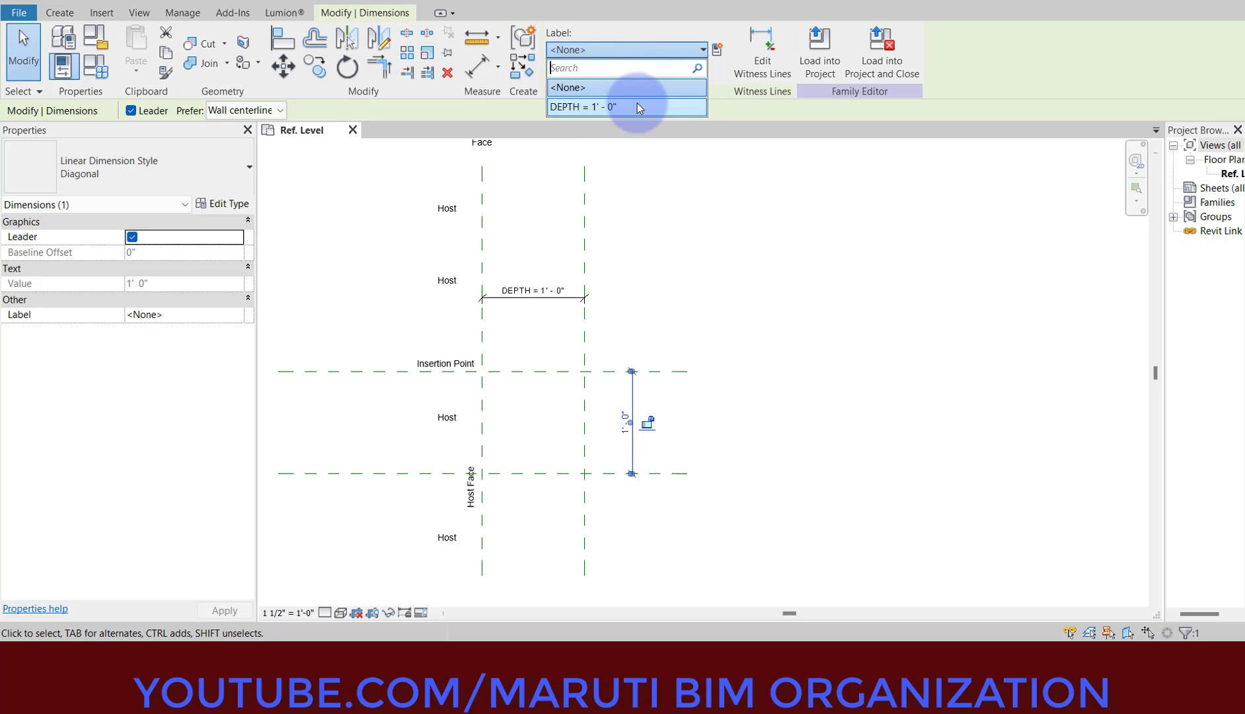
left_click(638, 173)
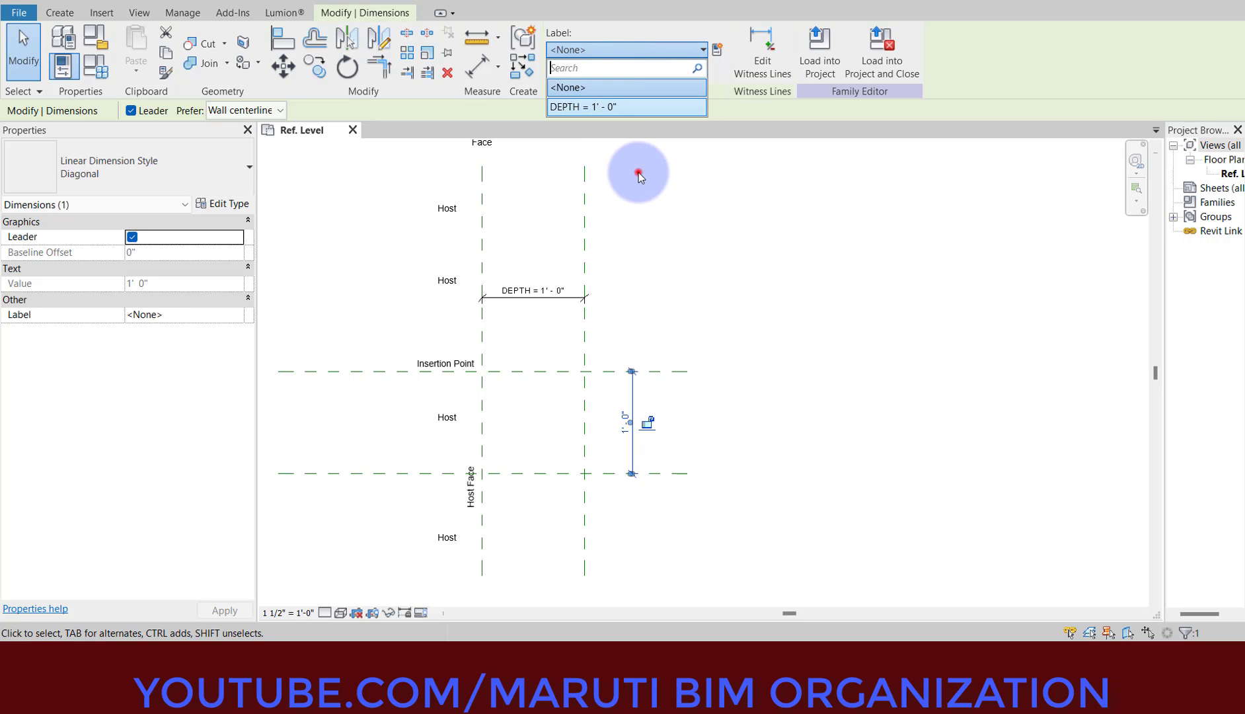
left_click(630, 389)
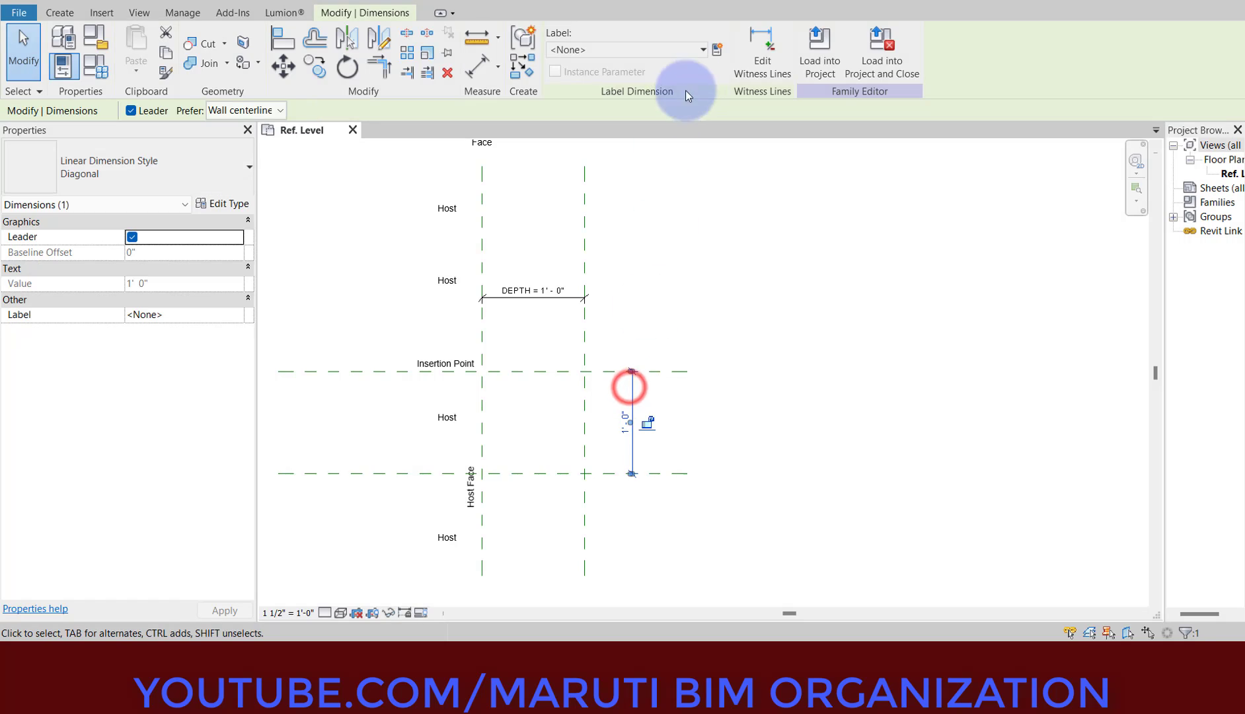
left_click(717, 50)
type("W")
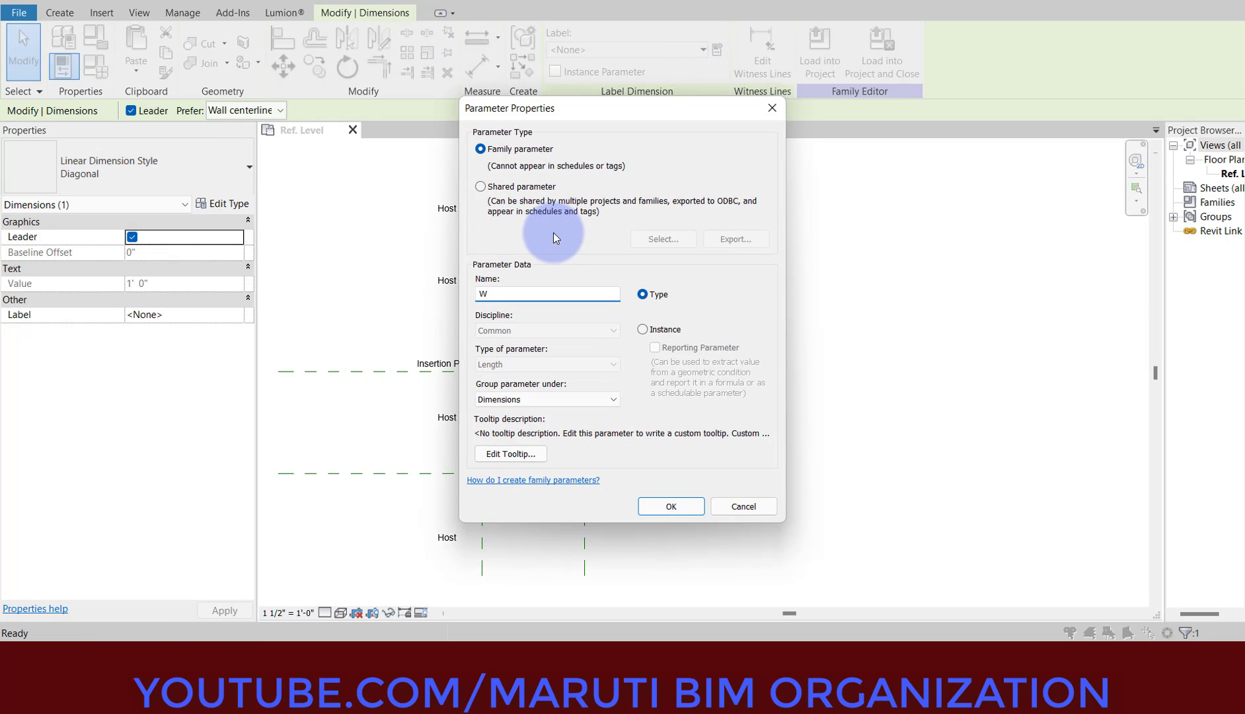
type("IDTH")
key("Return")
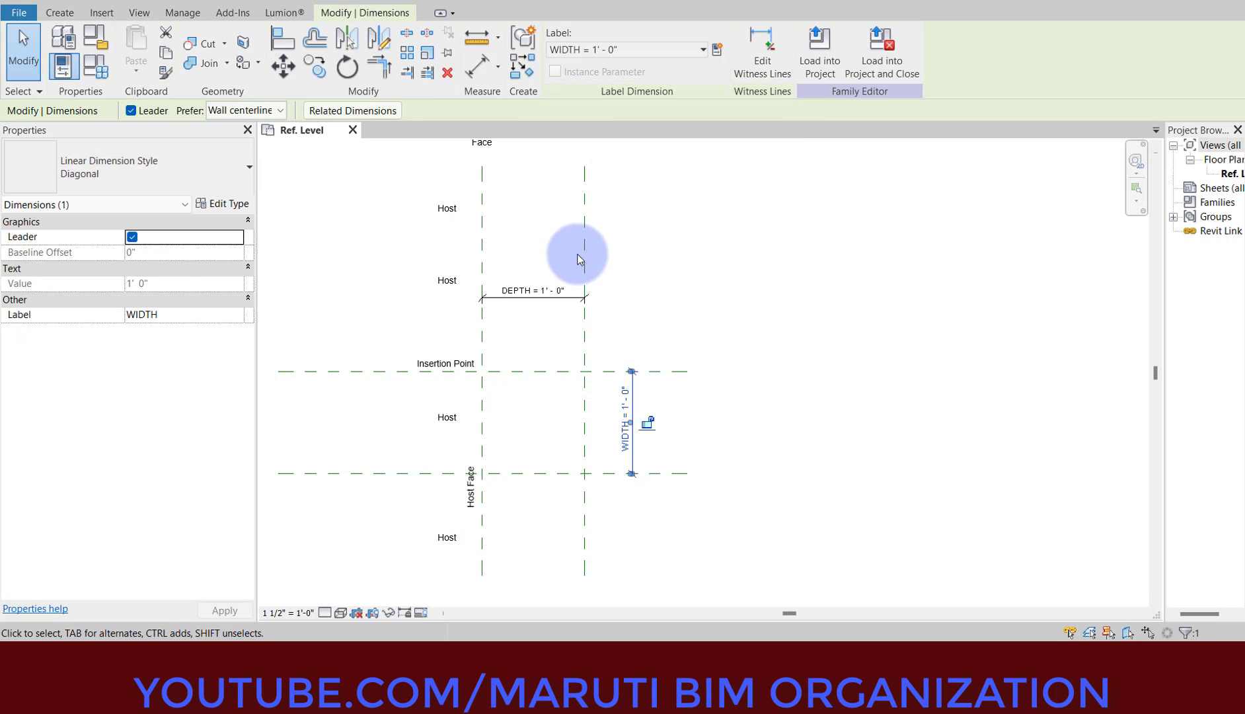
left_click(598, 361)
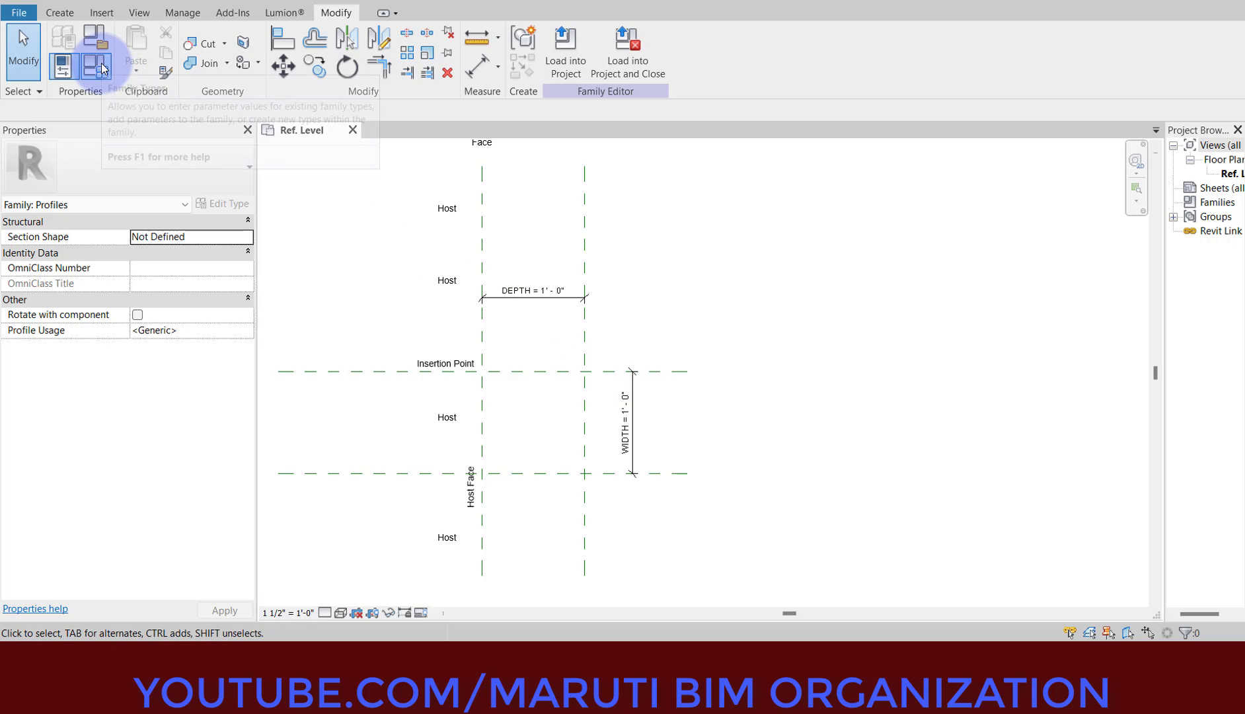
Step: Set the formula of the WIDTH parameter to DEPTH in the family types and apply it
left_click(97, 67)
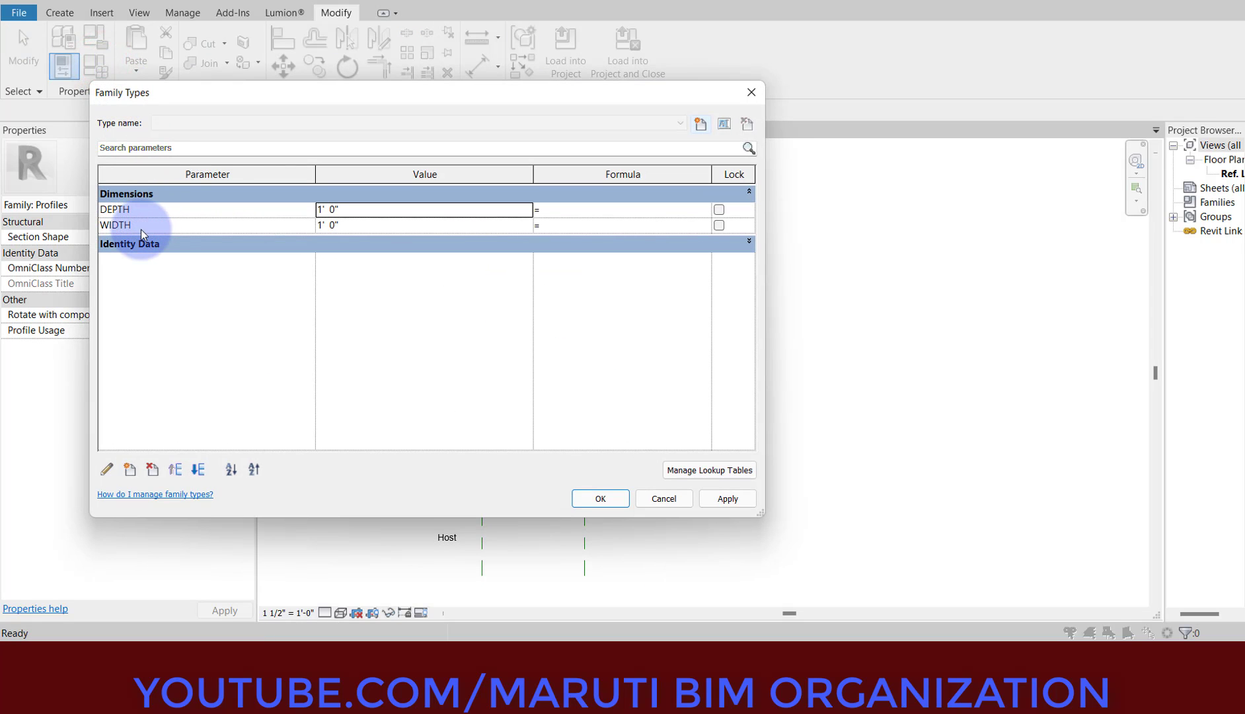
left_click(142, 224)
left_click(153, 210)
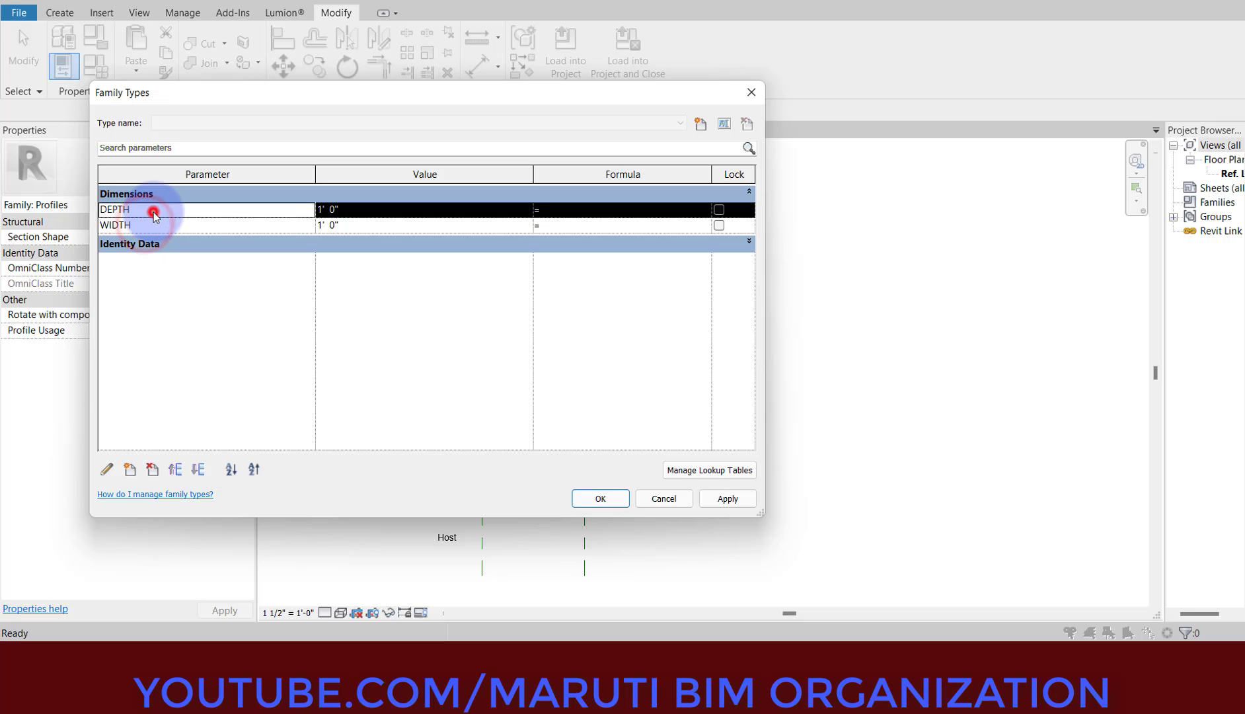
left_click(586, 226)
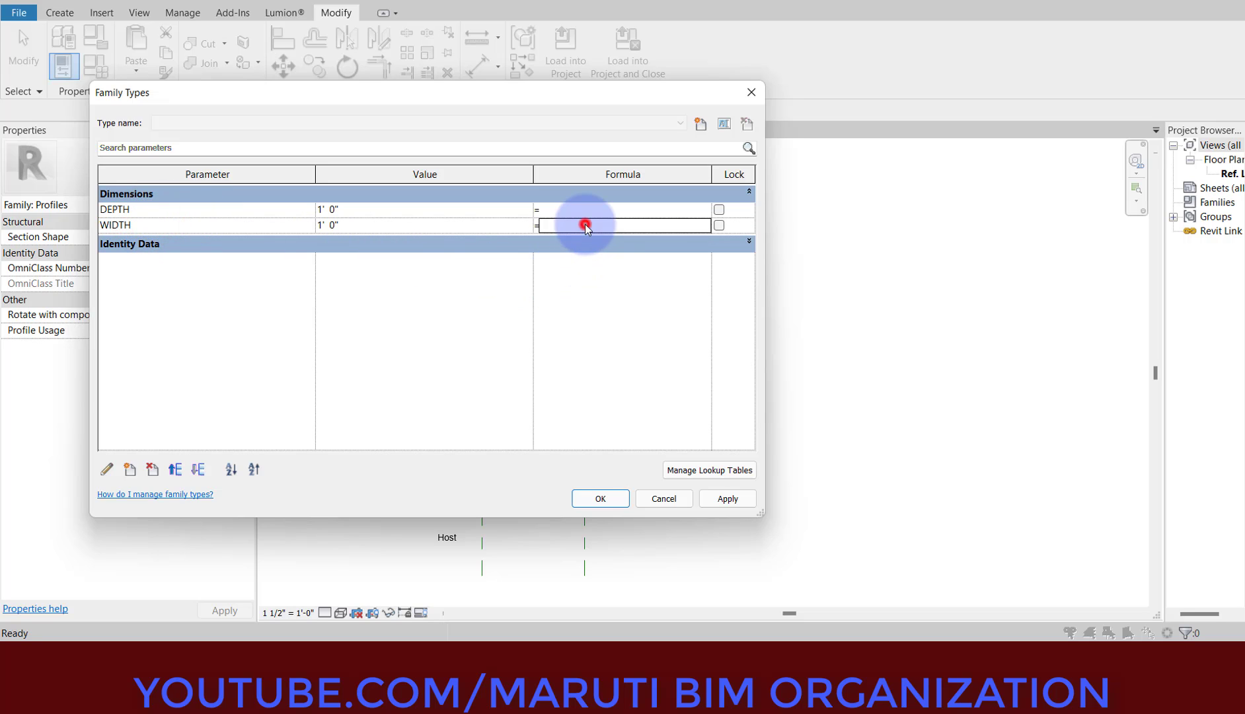
left_click(725, 500)
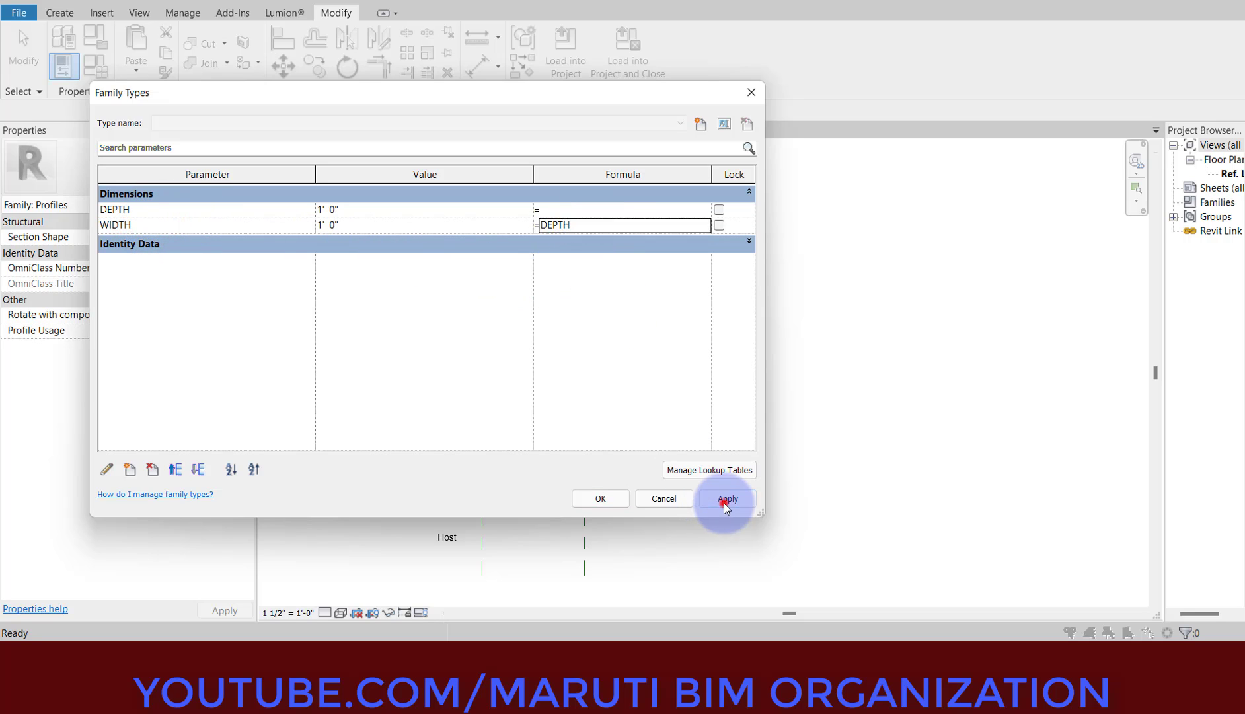
Step: Accept the family types and set the DEPTH dimension to 6" in the view
left_click(605, 498)
left_click(542, 283)
left_click(510, 282)
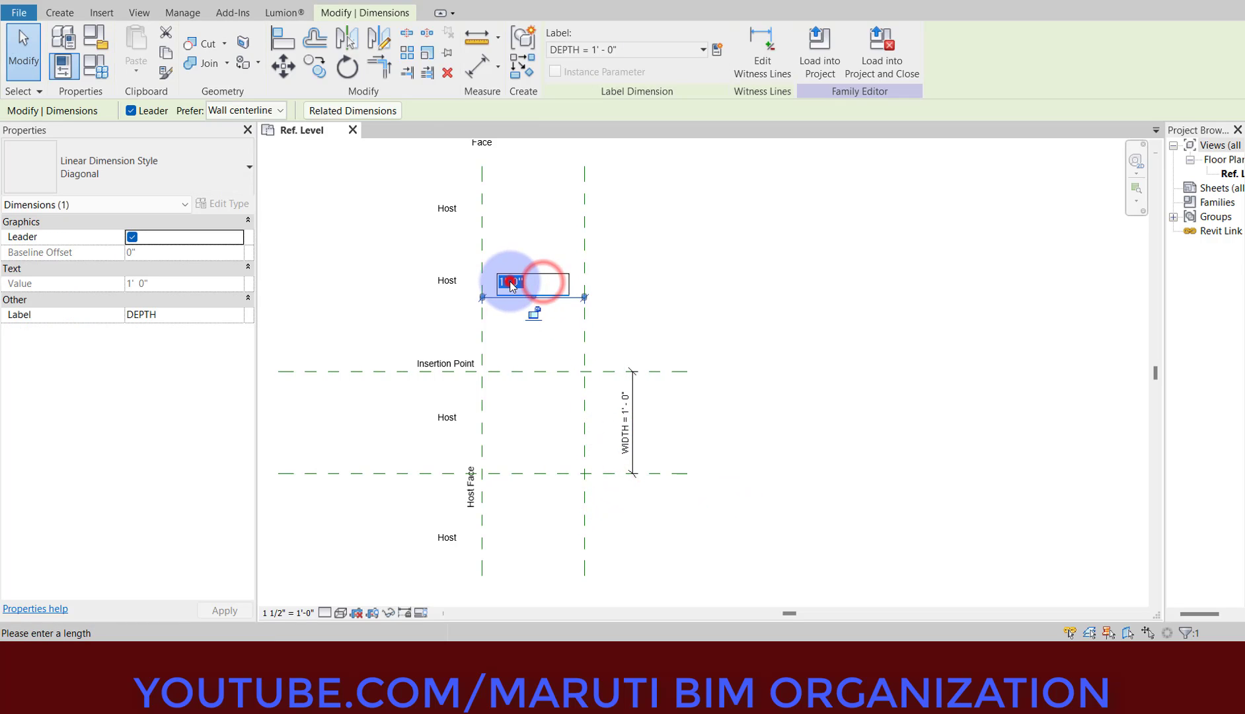
scroll(510, 283, "up", 1)
type("6")
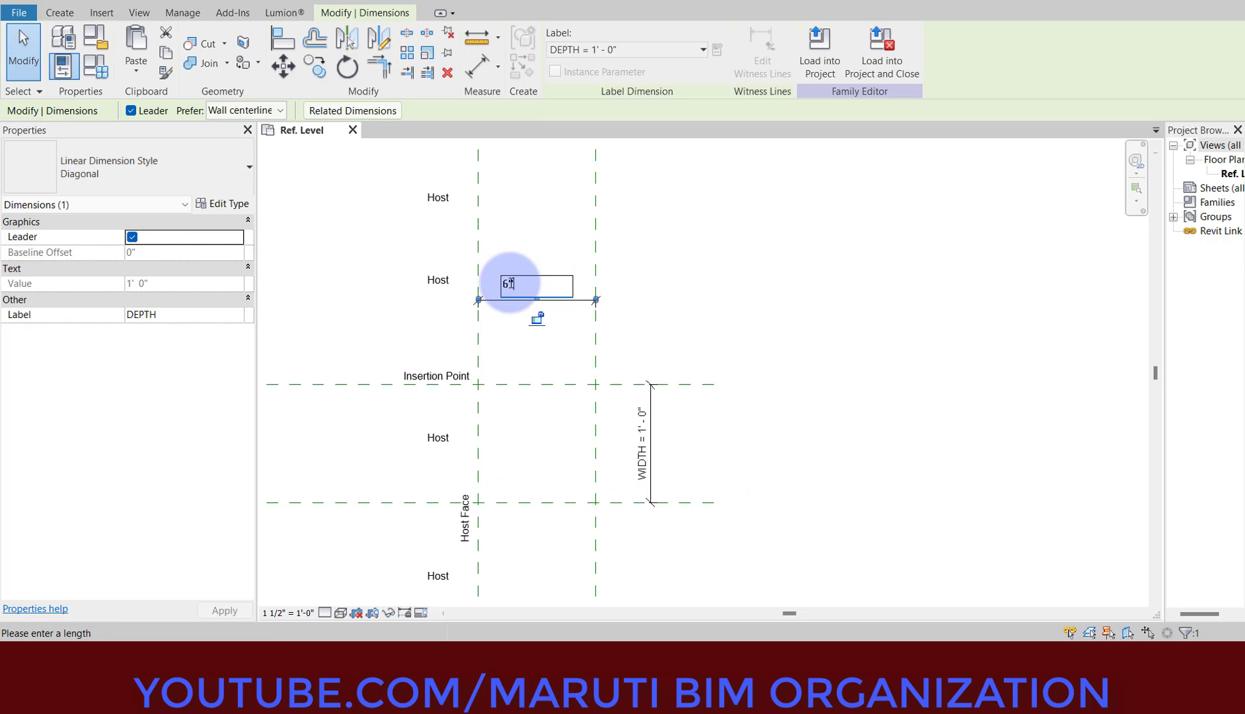
key("Return")
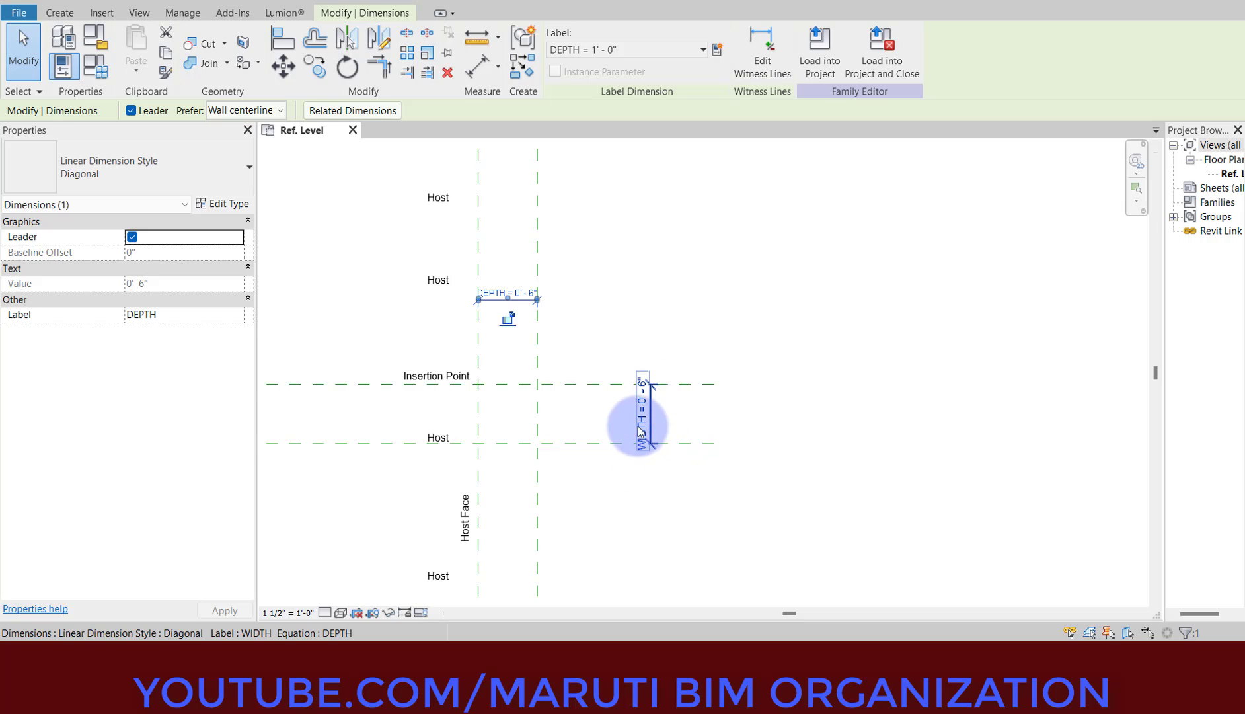
scroll(562, 403, "up", 1)
left_click(658, 318)
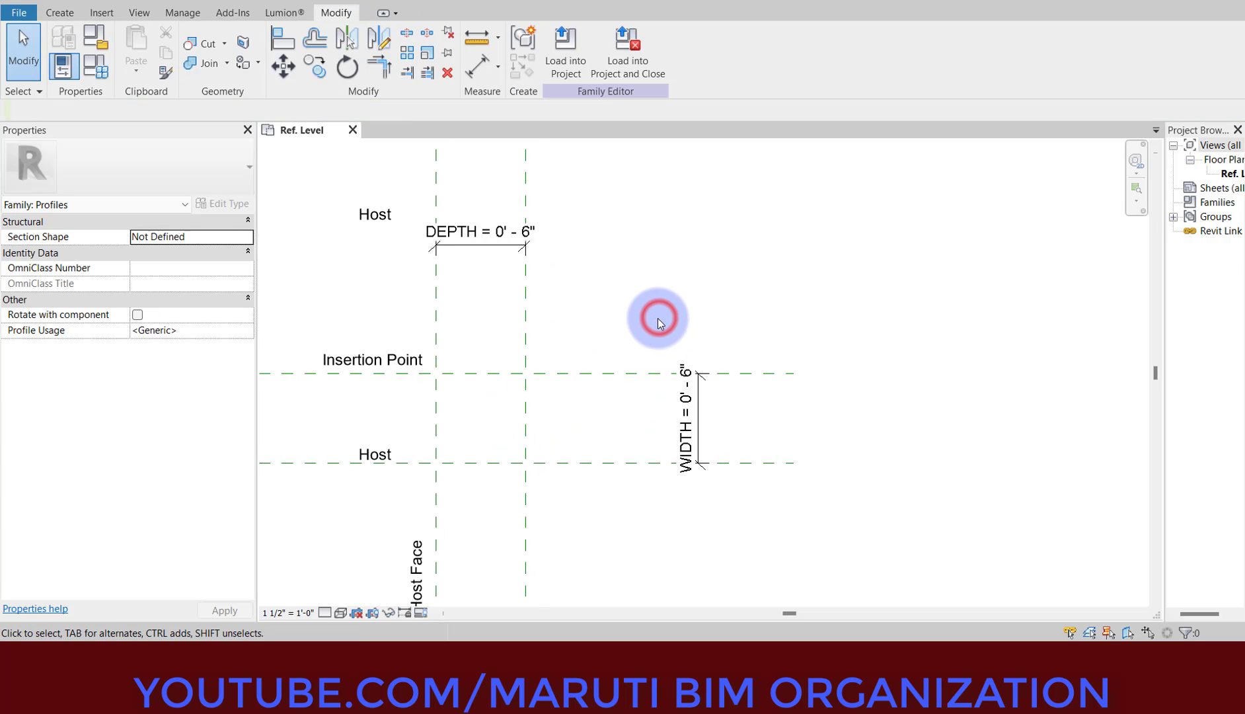
Step: Set the project's length unit format to suppress 0 feet and accept the project units
key("u")
key("n")
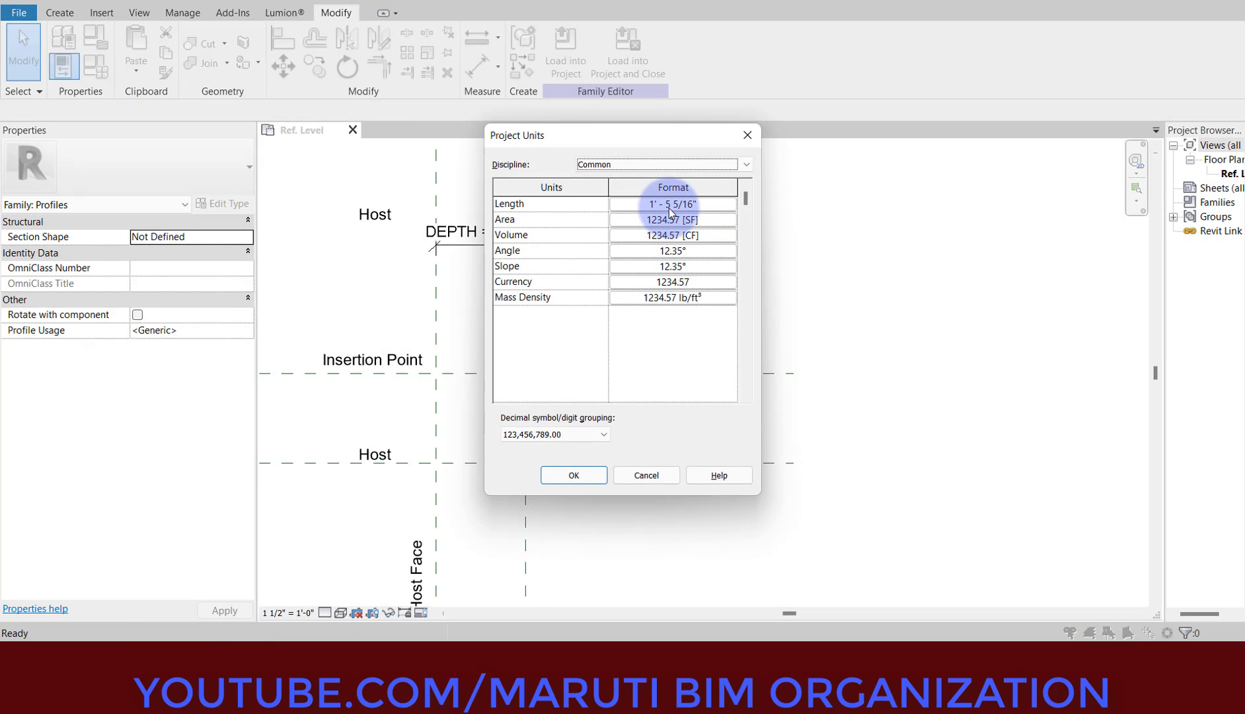
left_click(671, 205)
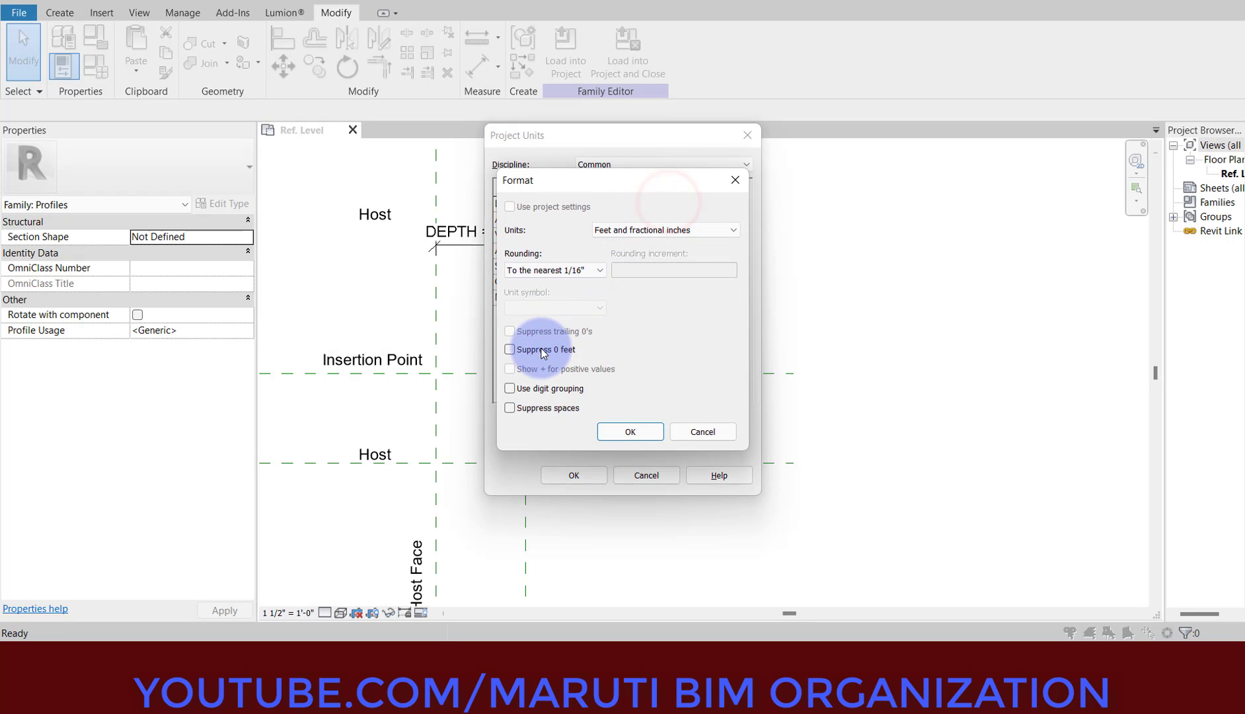
left_click(510, 349)
left_click(629, 430)
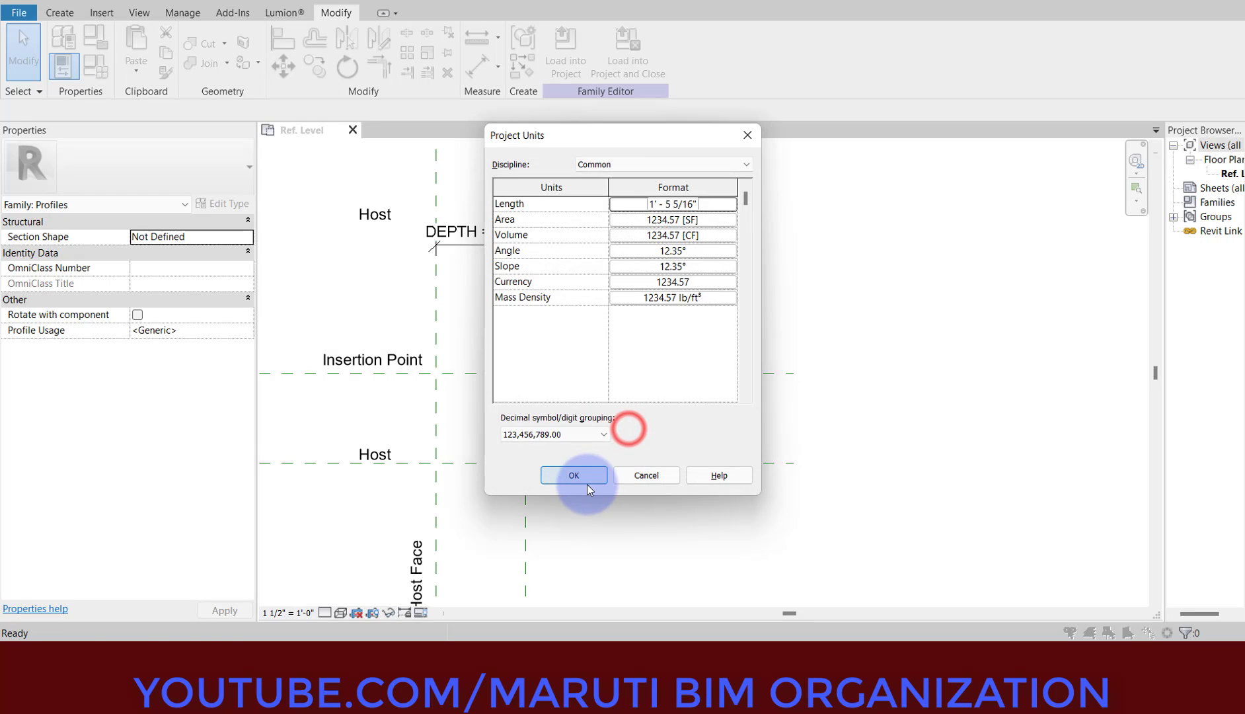
left_click(587, 484)
left_click(598, 511)
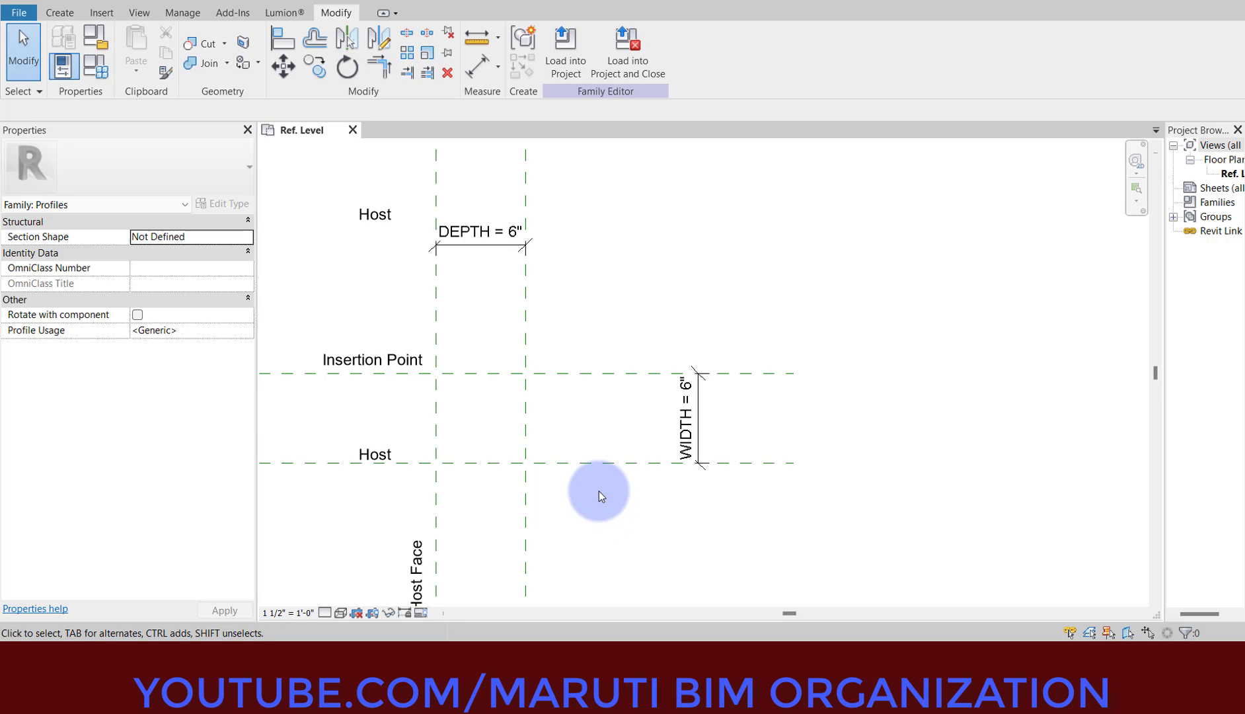
Step: Add reference planes by picking with a 2" offset, one inside the Host Face plane and one below the Insertion Point plane
key("r")
key("p")
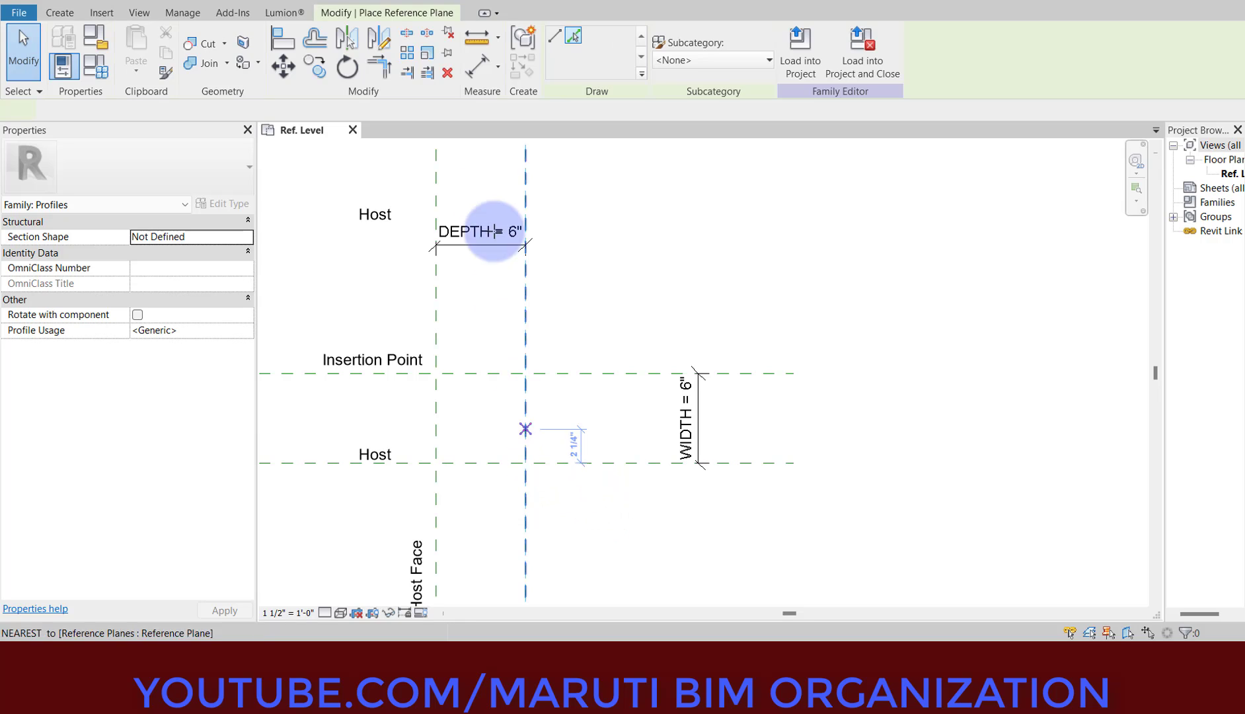
left_click_drag(267, 108, 8, 87)
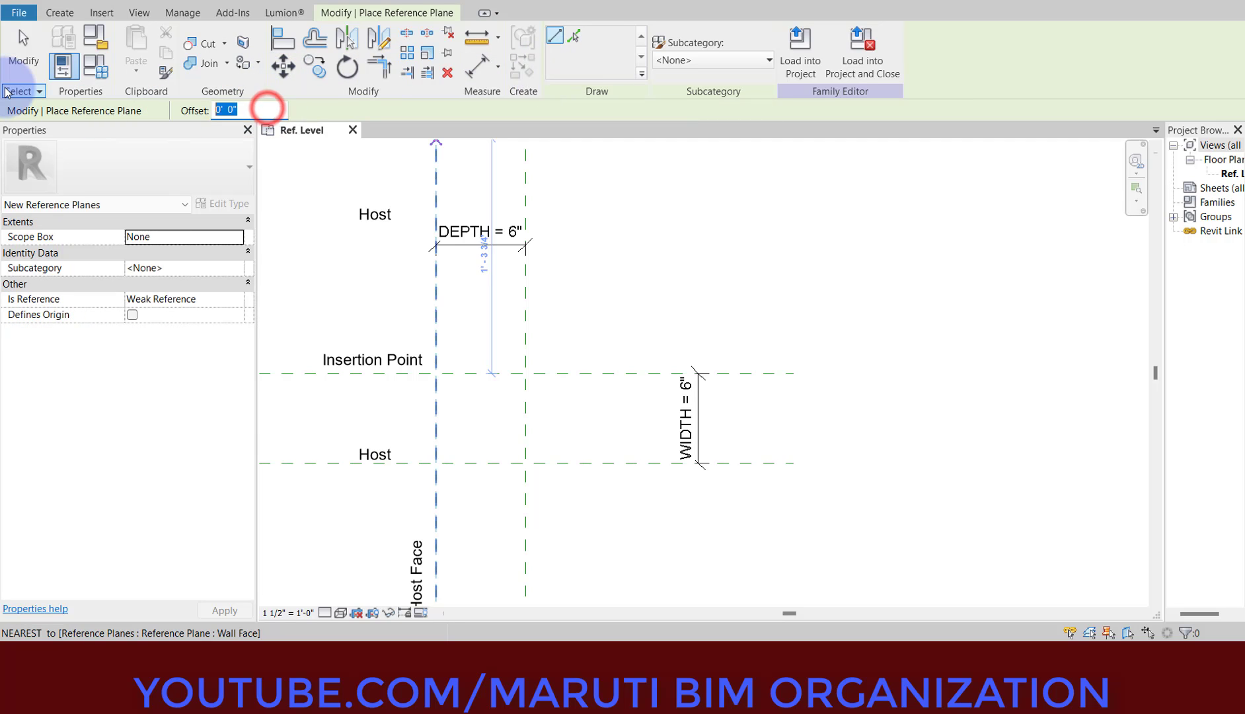
type("0")
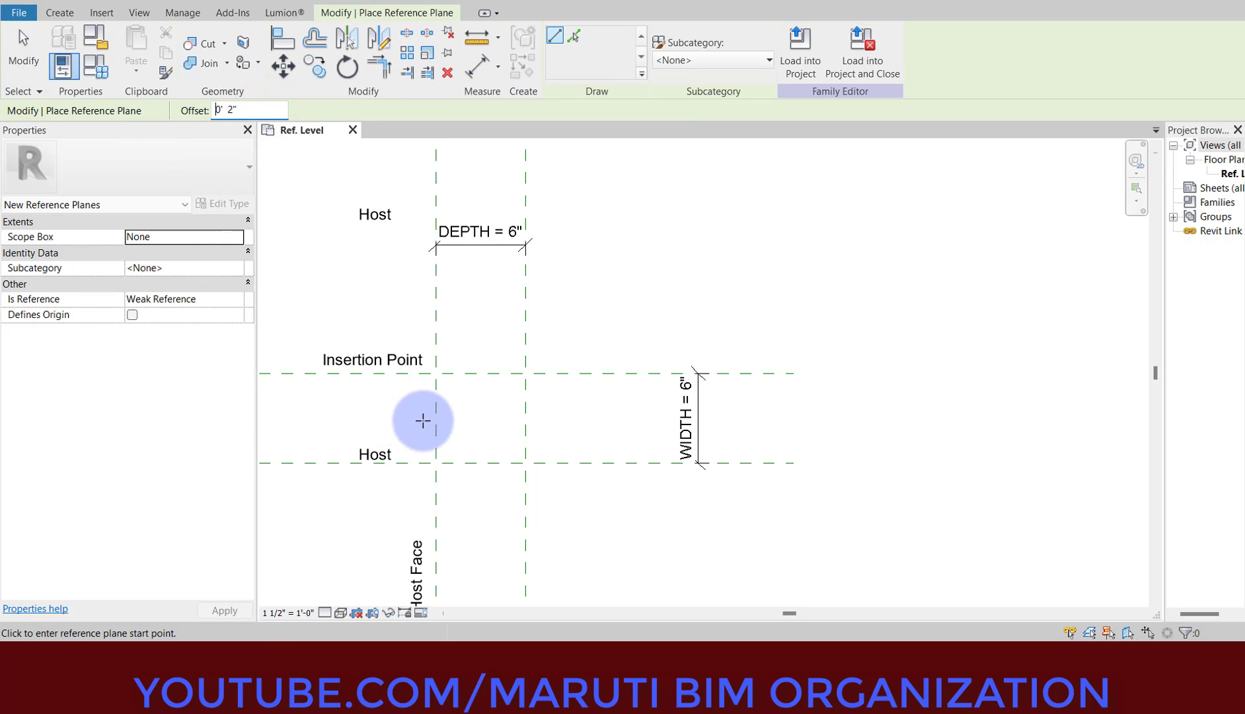
left_click(574, 35)
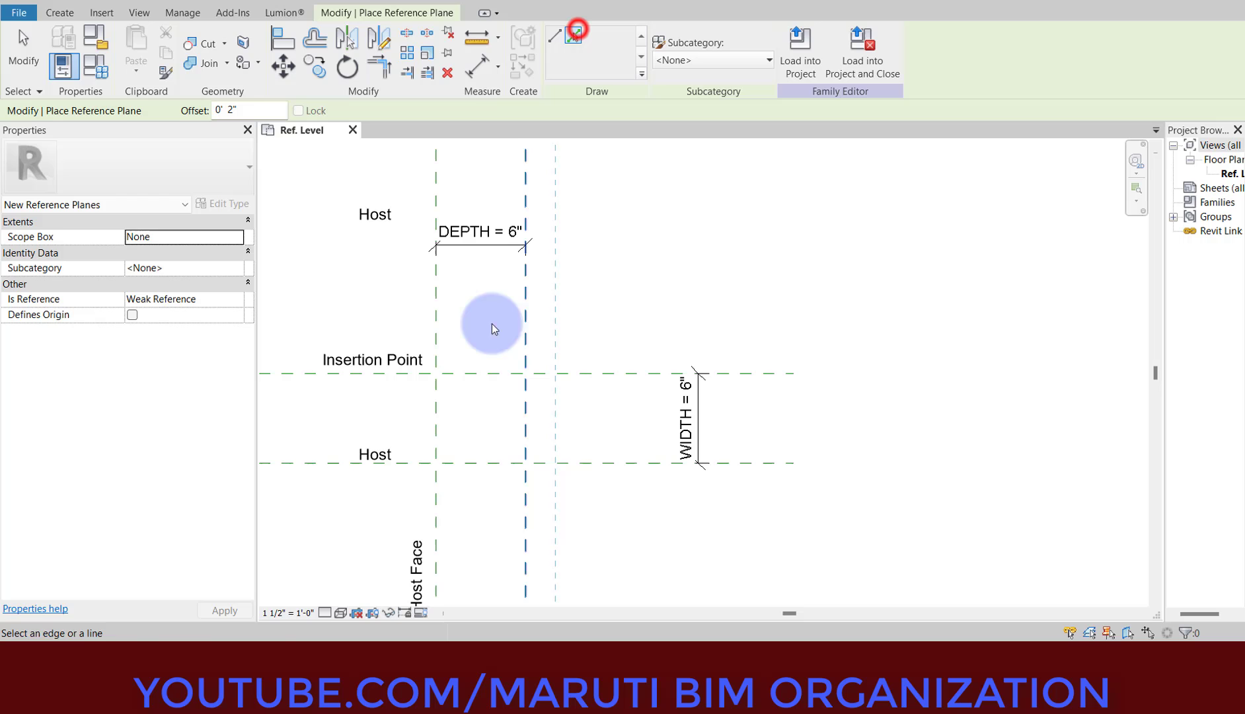
left_click(439, 426)
left_click(490, 380)
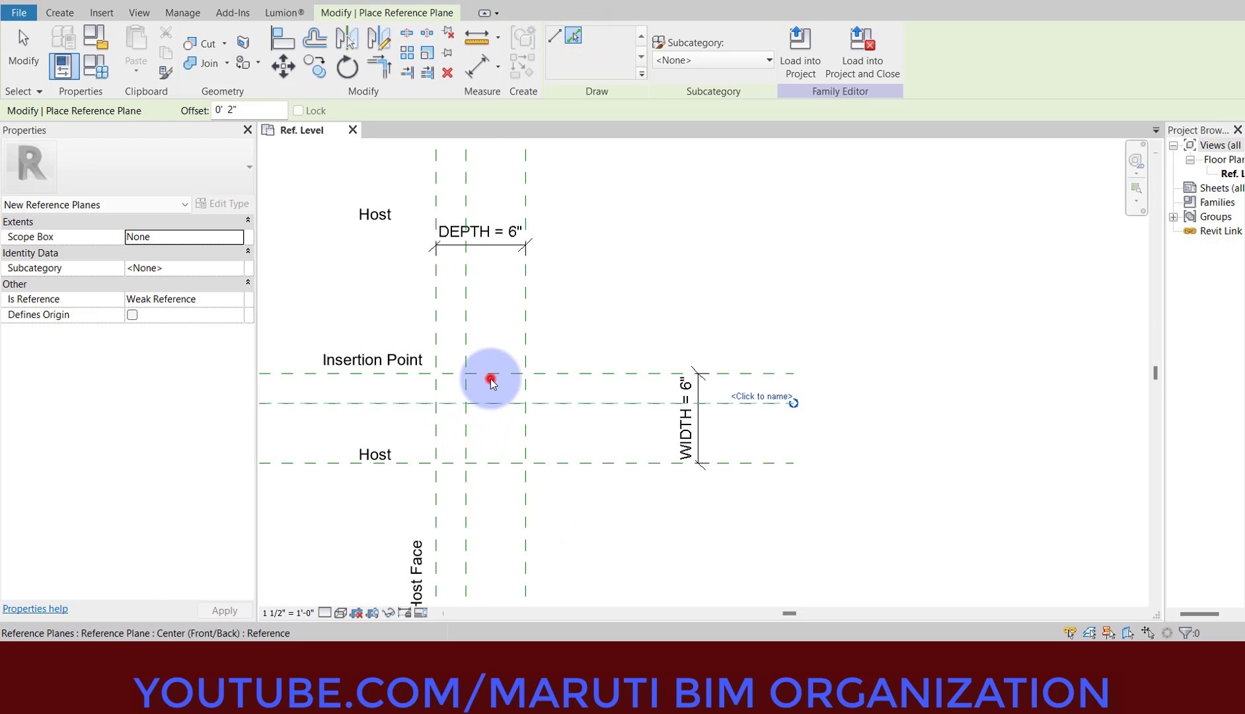
key("Escape")
key("Escape")
Step: Dimension both offset reference planes, one from the Host Face plane and one from the Insertion Point plane, using aligned dimensions
scroll(492, 486, "up", 1)
scroll(445, 477, "up", 2)
key("d")
key("i")
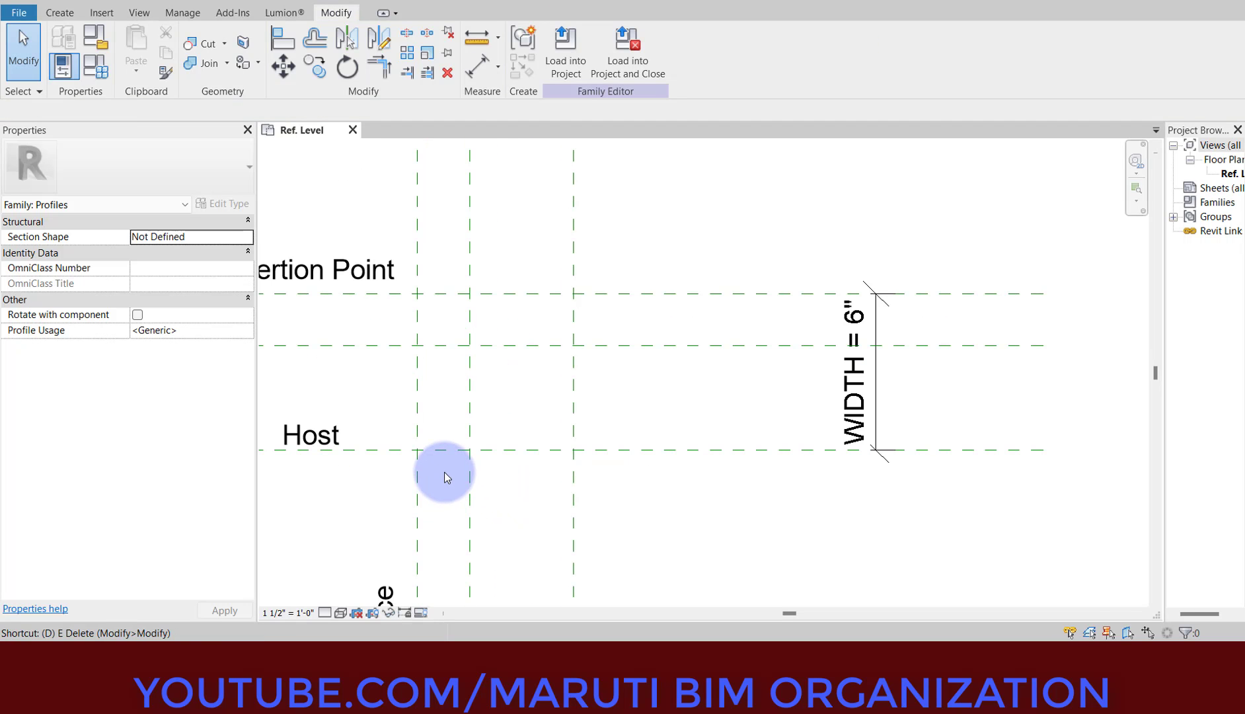
left_click(415, 502)
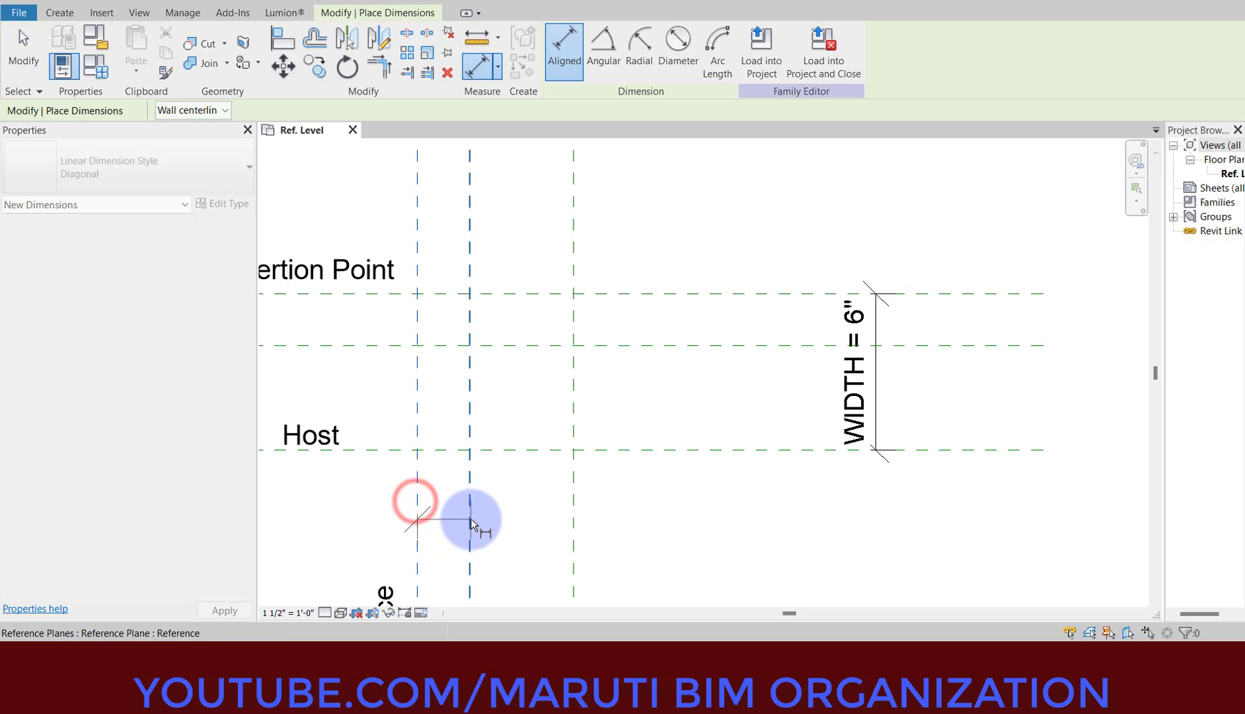
left_click(471, 519)
left_click(500, 530)
left_click(666, 294)
left_click(663, 344)
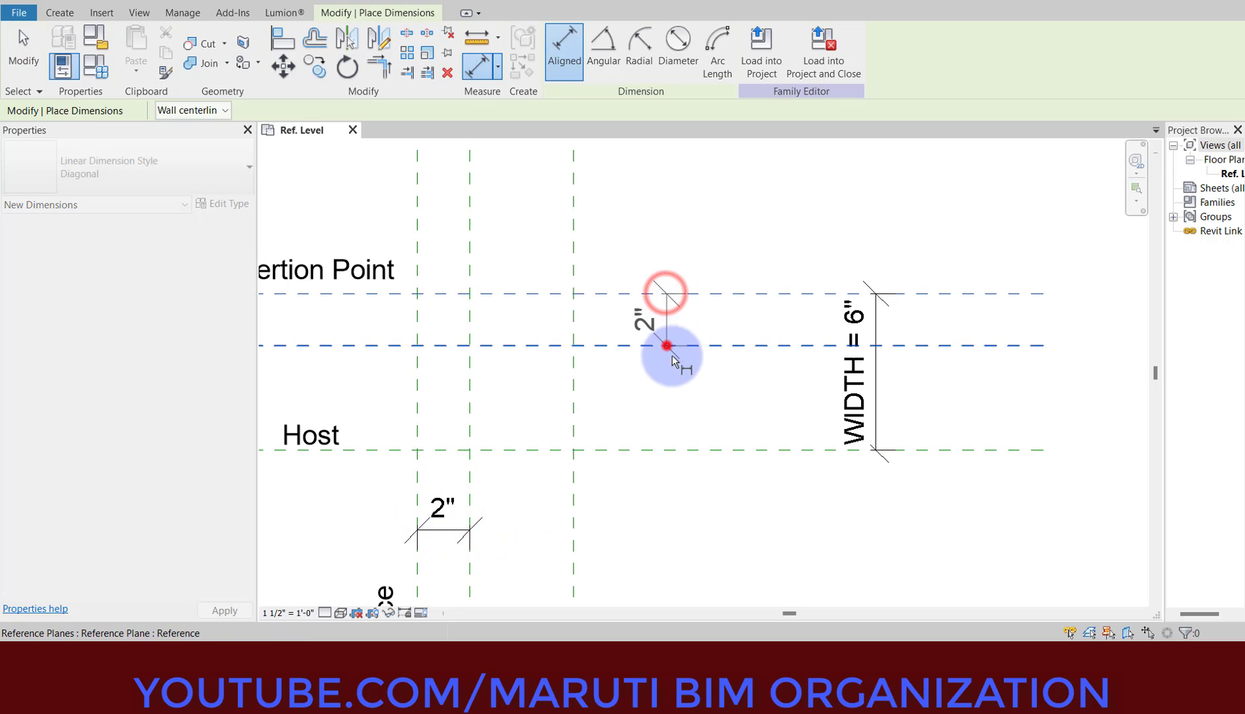
left_click(716, 410)
key("Escape")
Step: Label the new vertical offset dimension with a new family type parameter named REVEAL, grouped under Dimensions
left_click(690, 324)
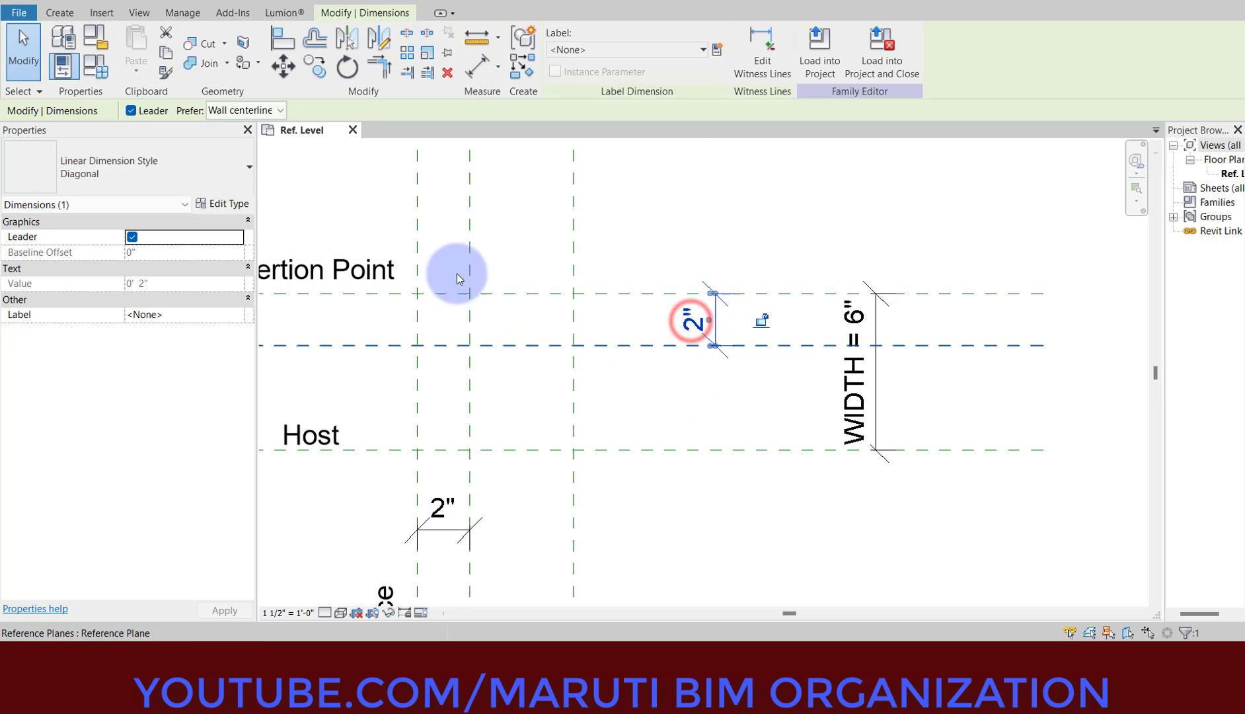
left_click(717, 50)
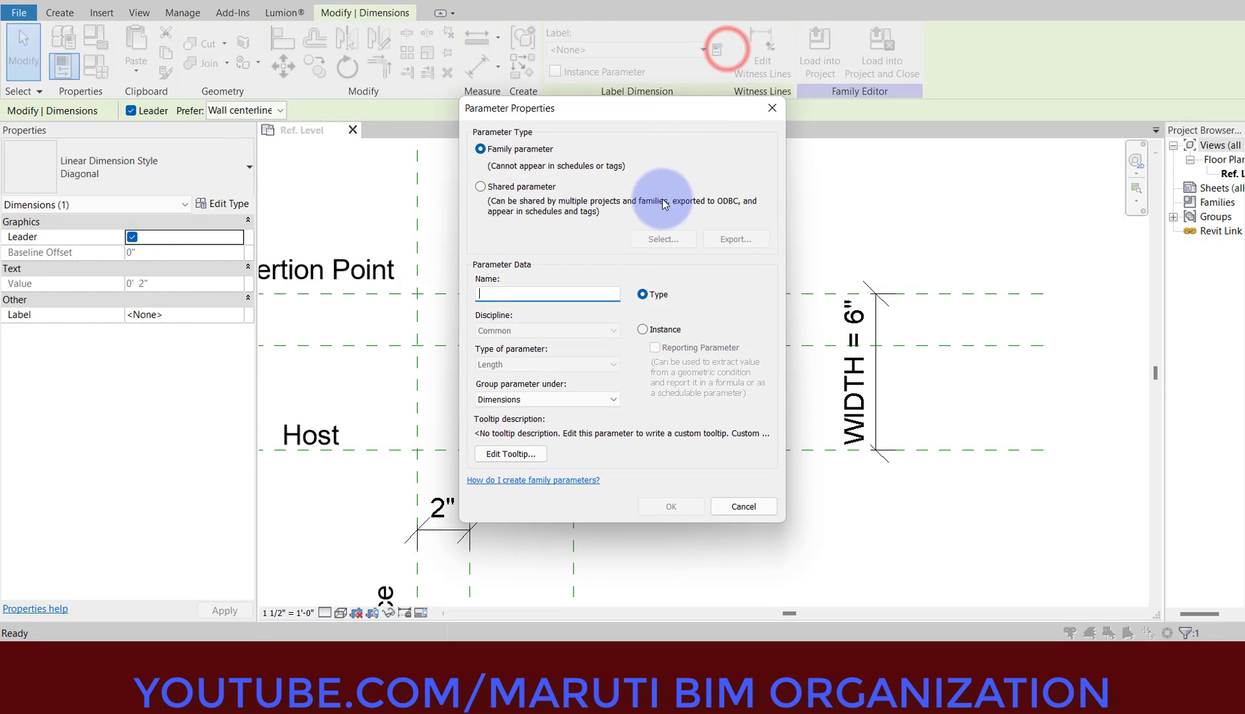
type("REVEAL")
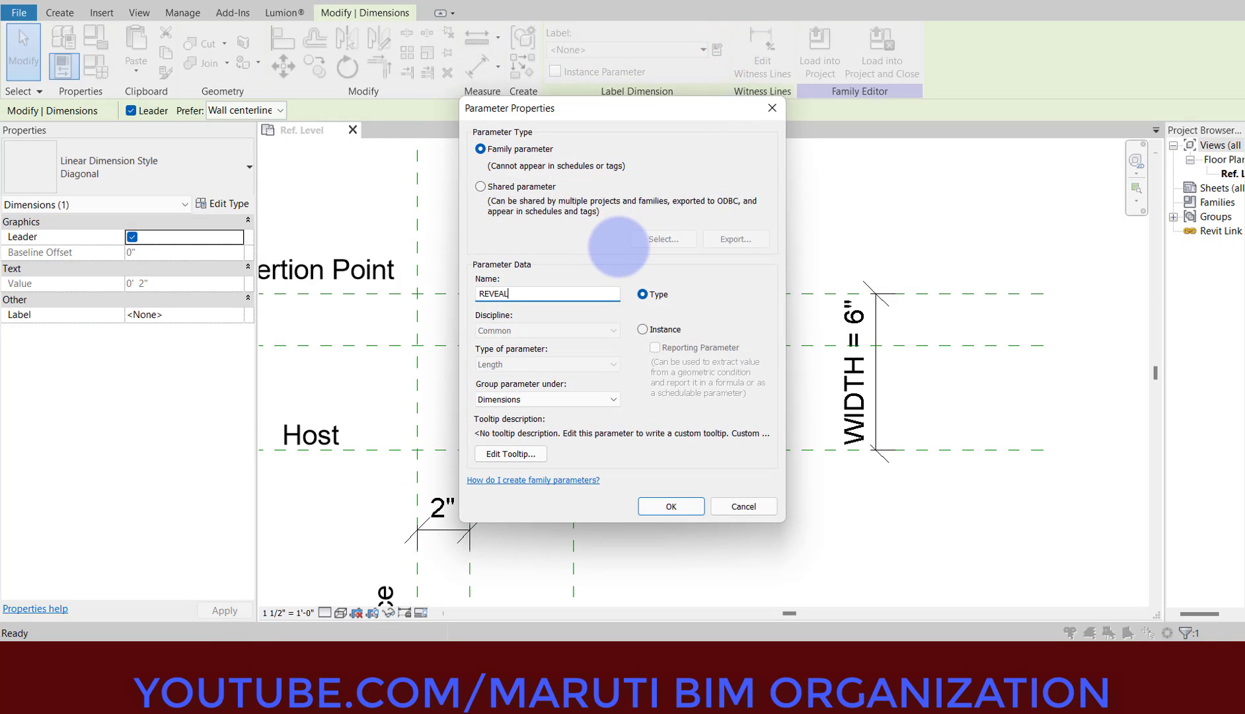
left_click(672, 506)
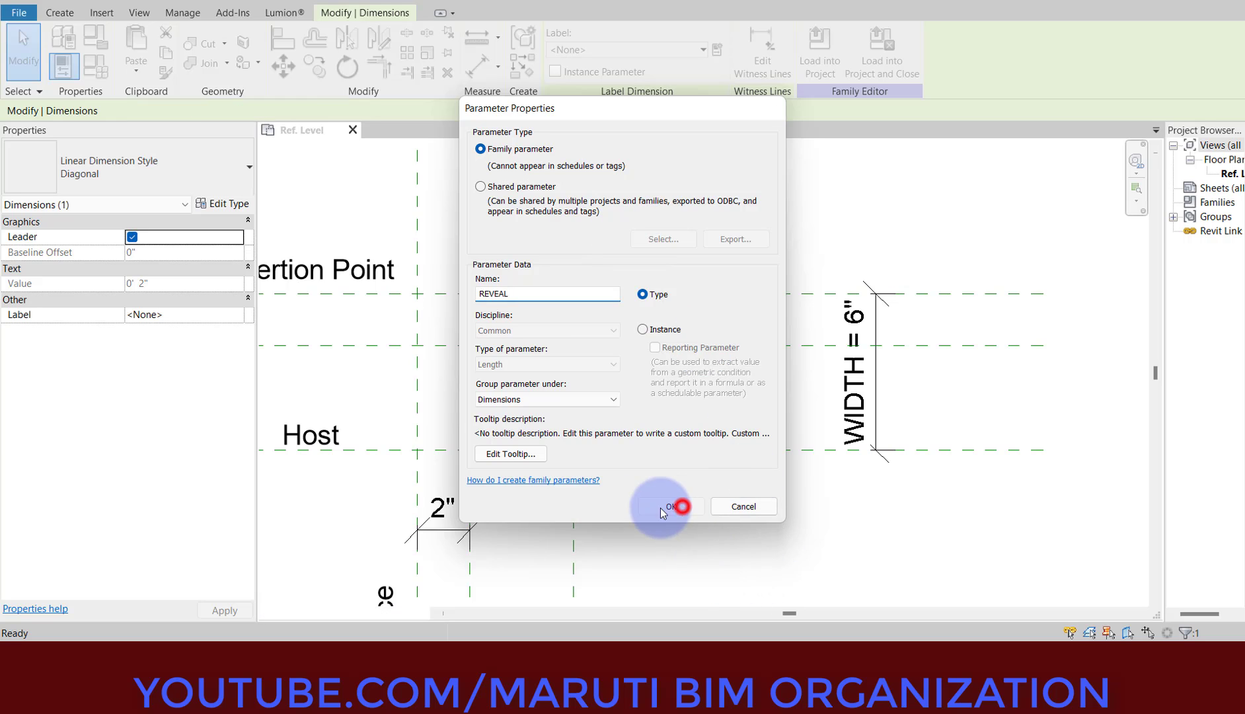
Step: Try labelling the new horizontal offset dimension with the WIDTH parameter, and undo that assignment
left_click(446, 527)
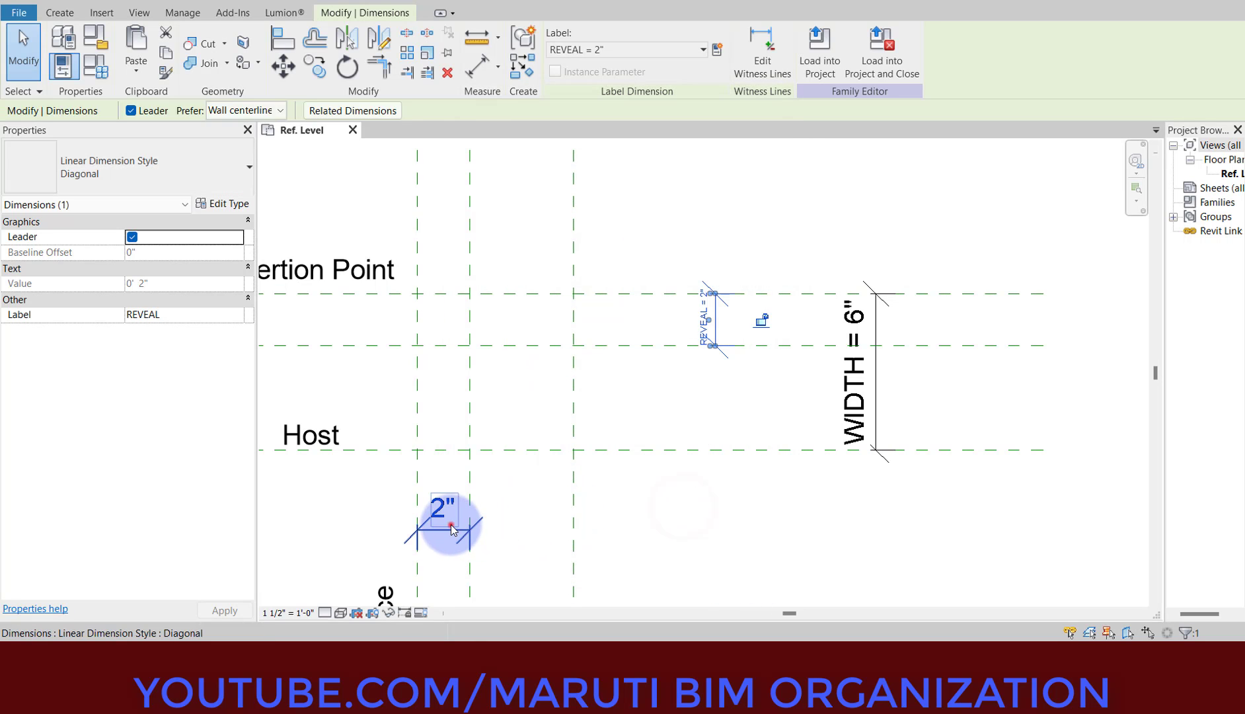
left_click(621, 45)
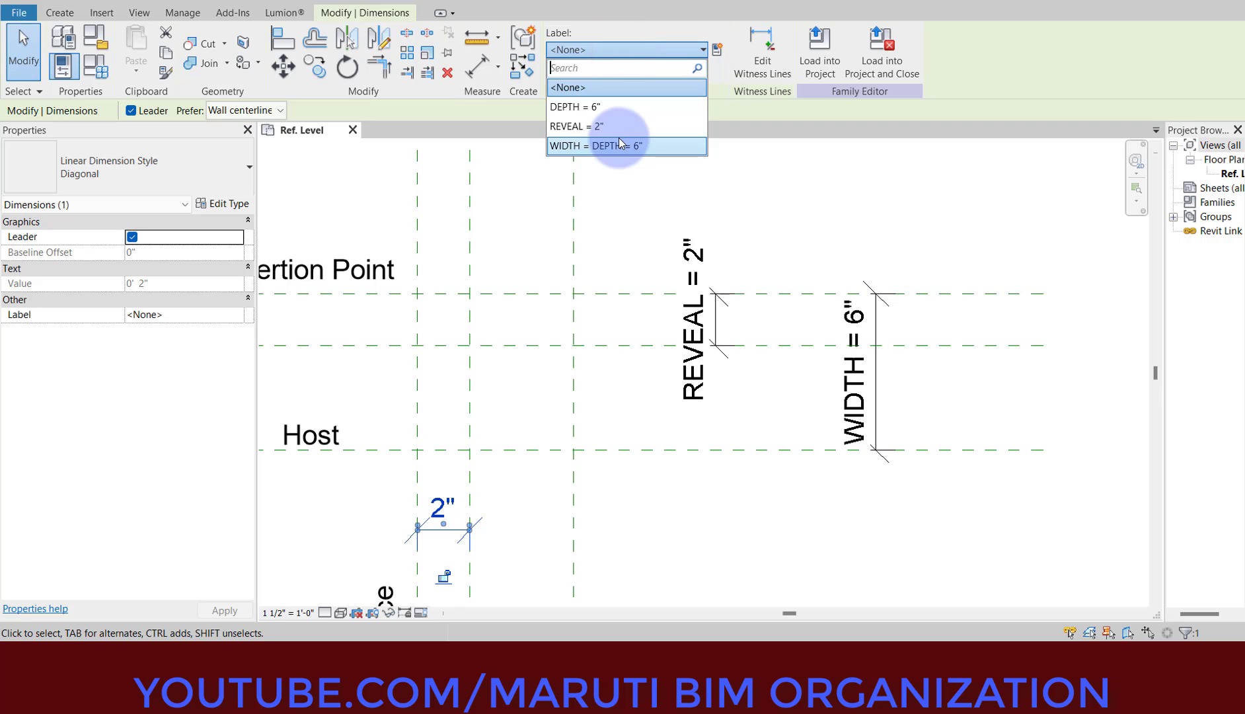
left_click(619, 139)
key("Escape")
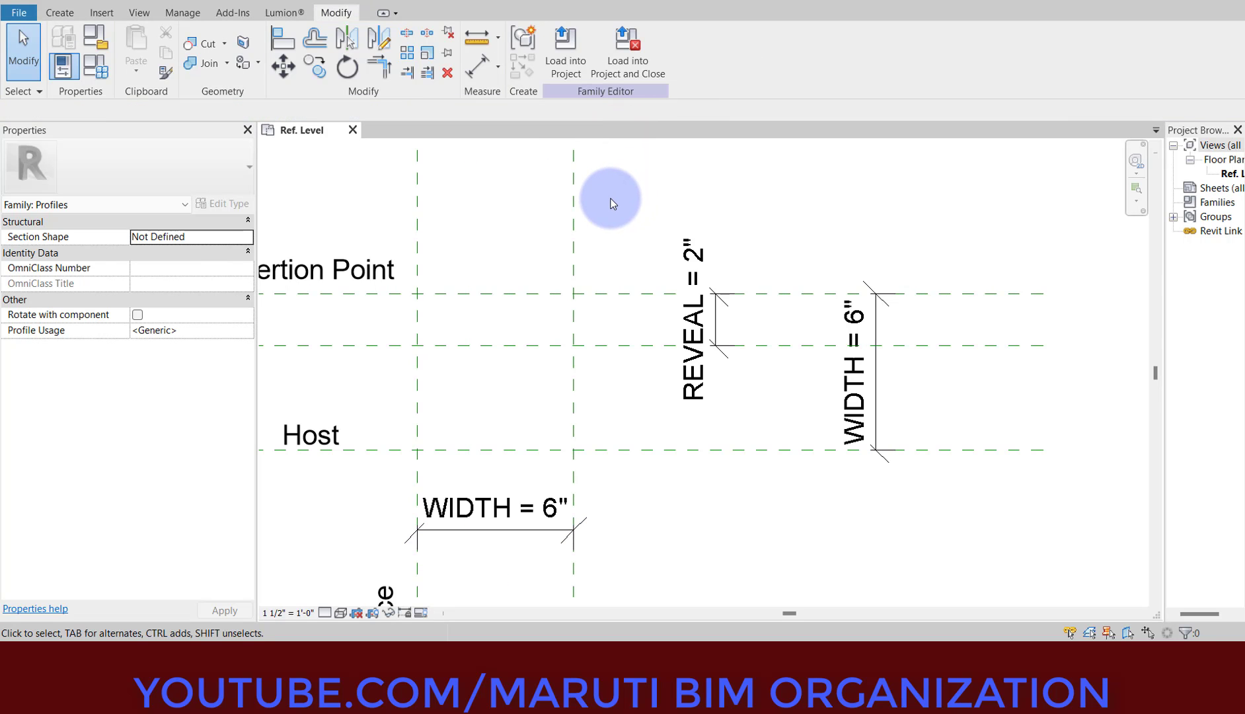
key("ctrl+z")
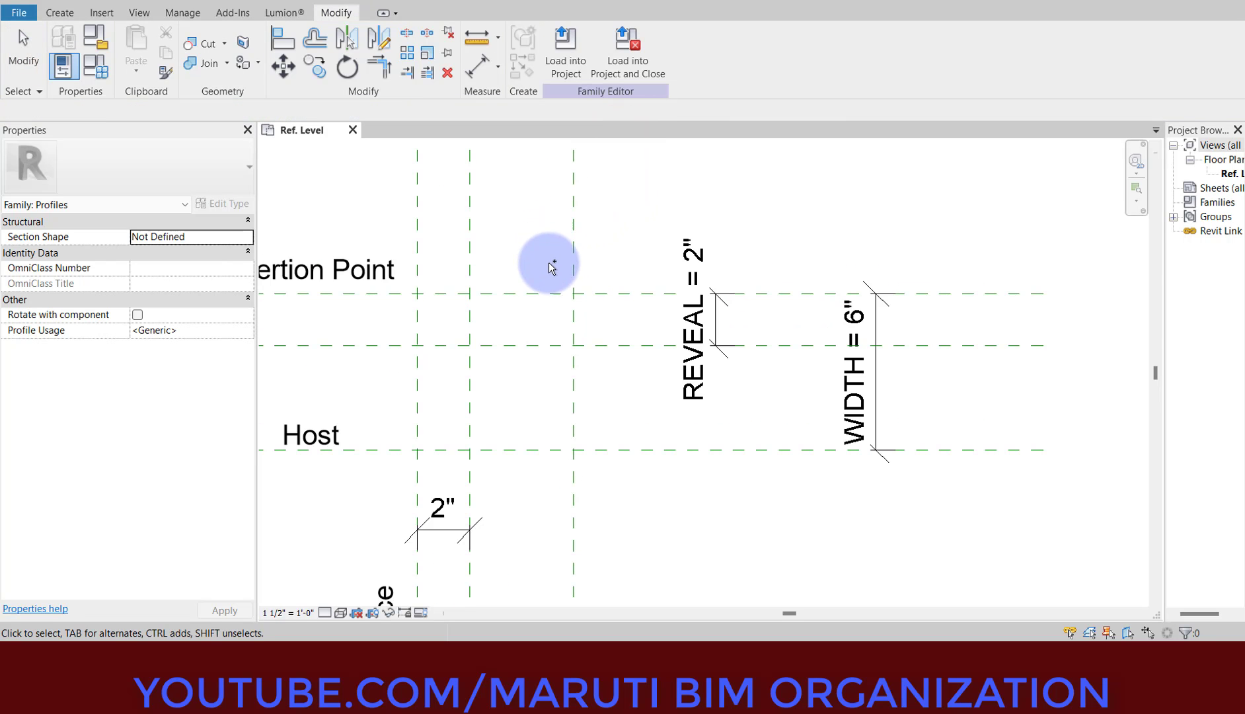
Step: Label the new horizontal offset dimension with the existing REVEAL parameter and clear the selection
left_click(445, 524)
left_click(613, 48)
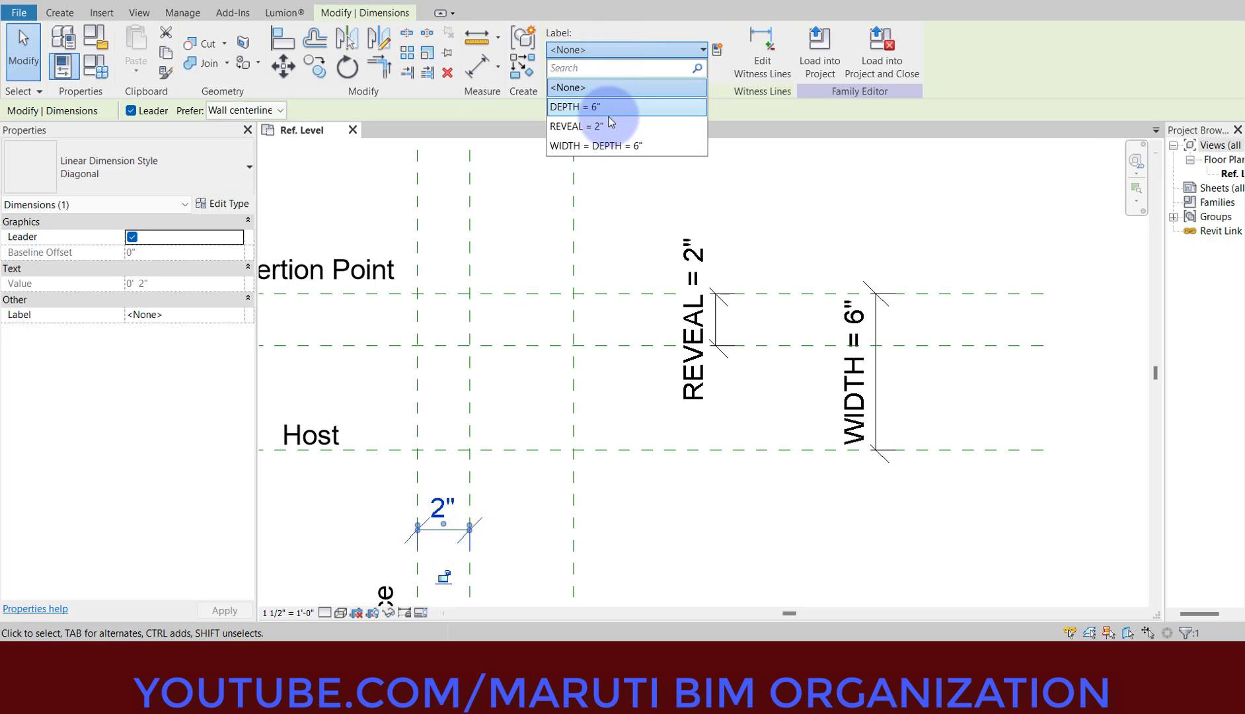
left_click(604, 123)
left_click(606, 425)
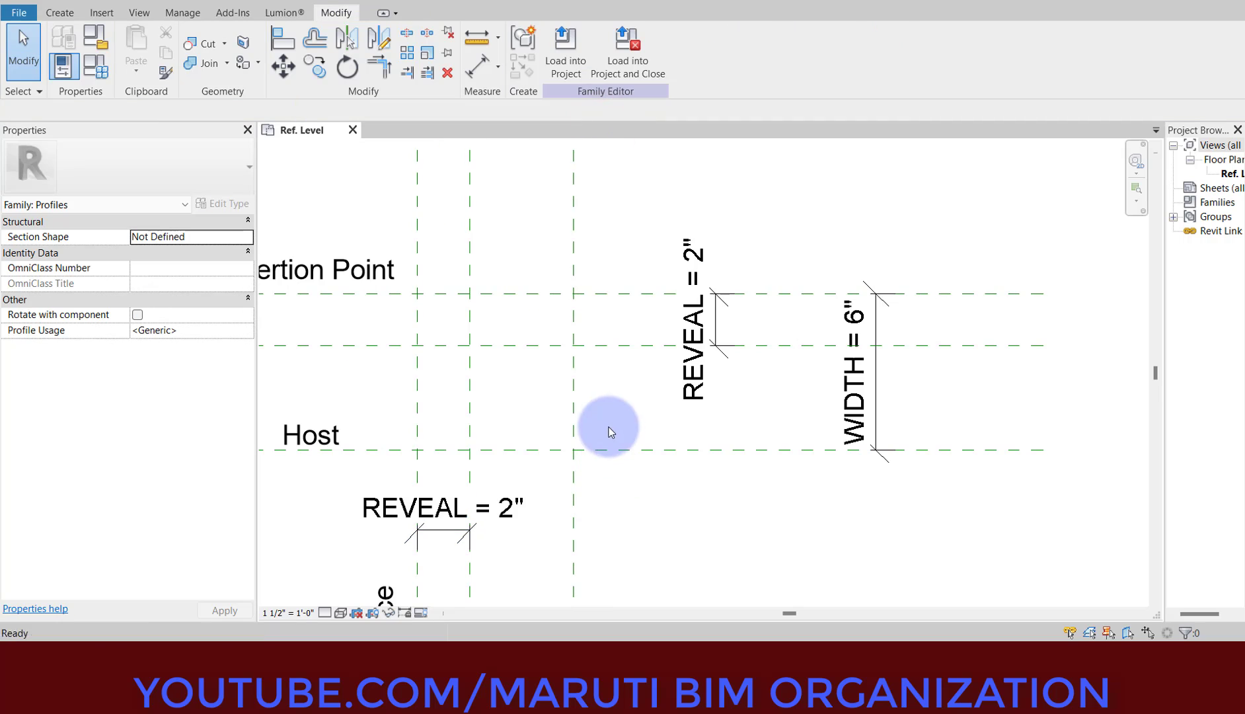
Step: Set the REVEAL formula to if(DEPTH < 0' 8", 0' 1", 0' 2") in the family types, apply it and accept
scroll(606, 425, "down", 2)
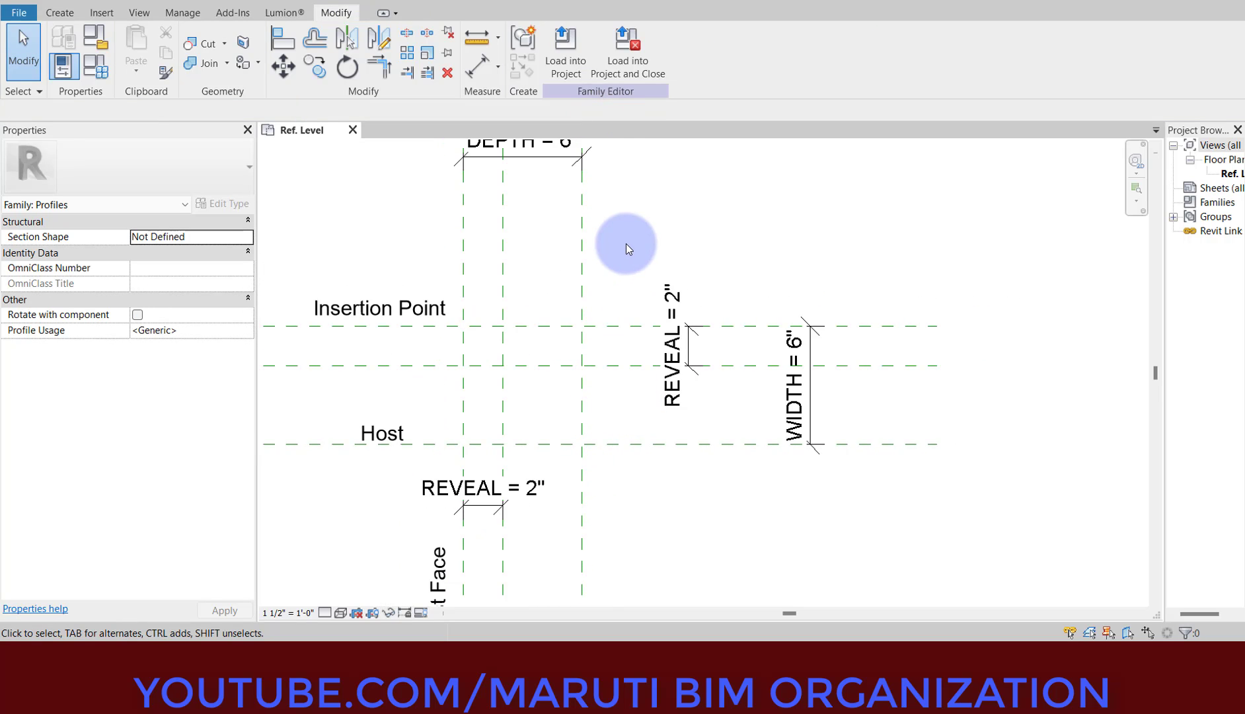
left_click(91, 78)
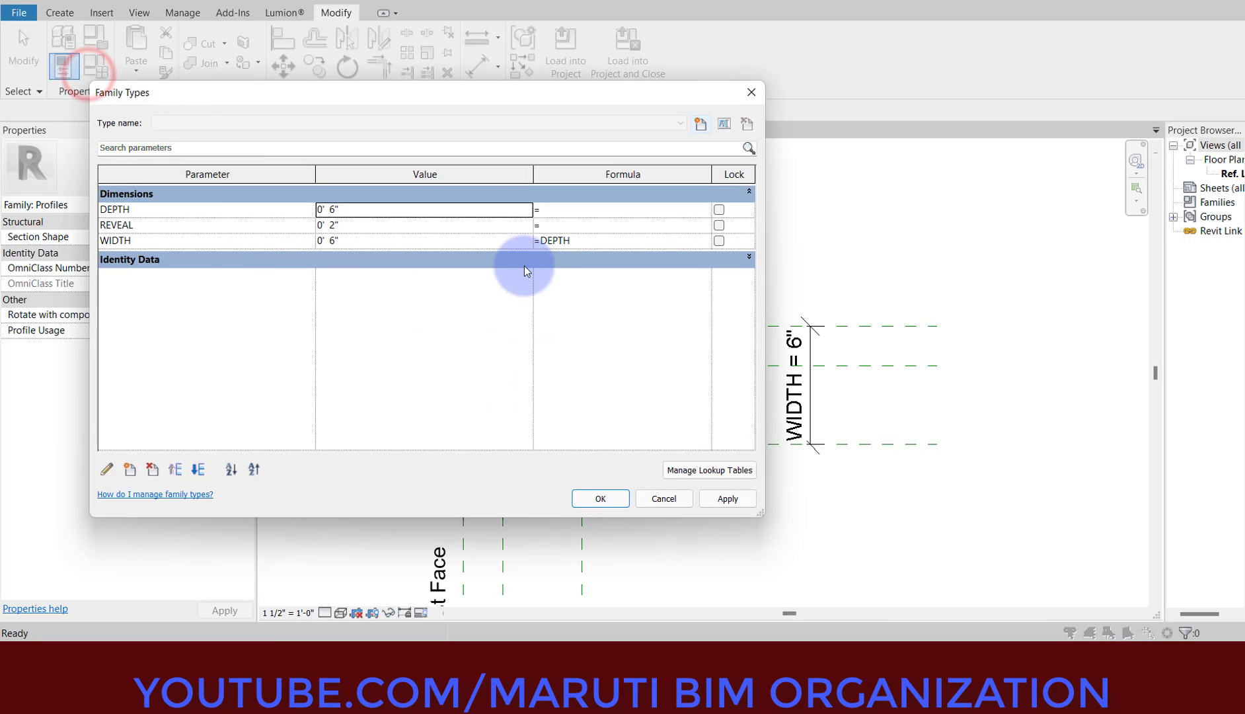
left_click(575, 226)
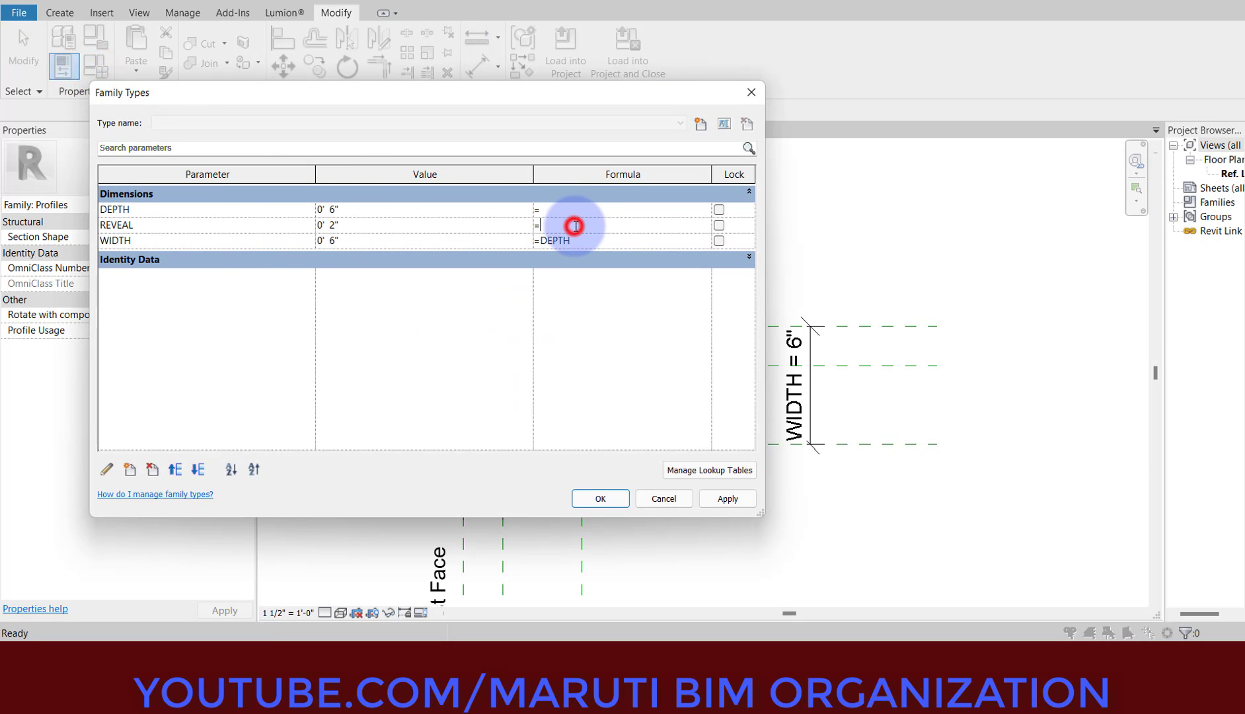
type("I")
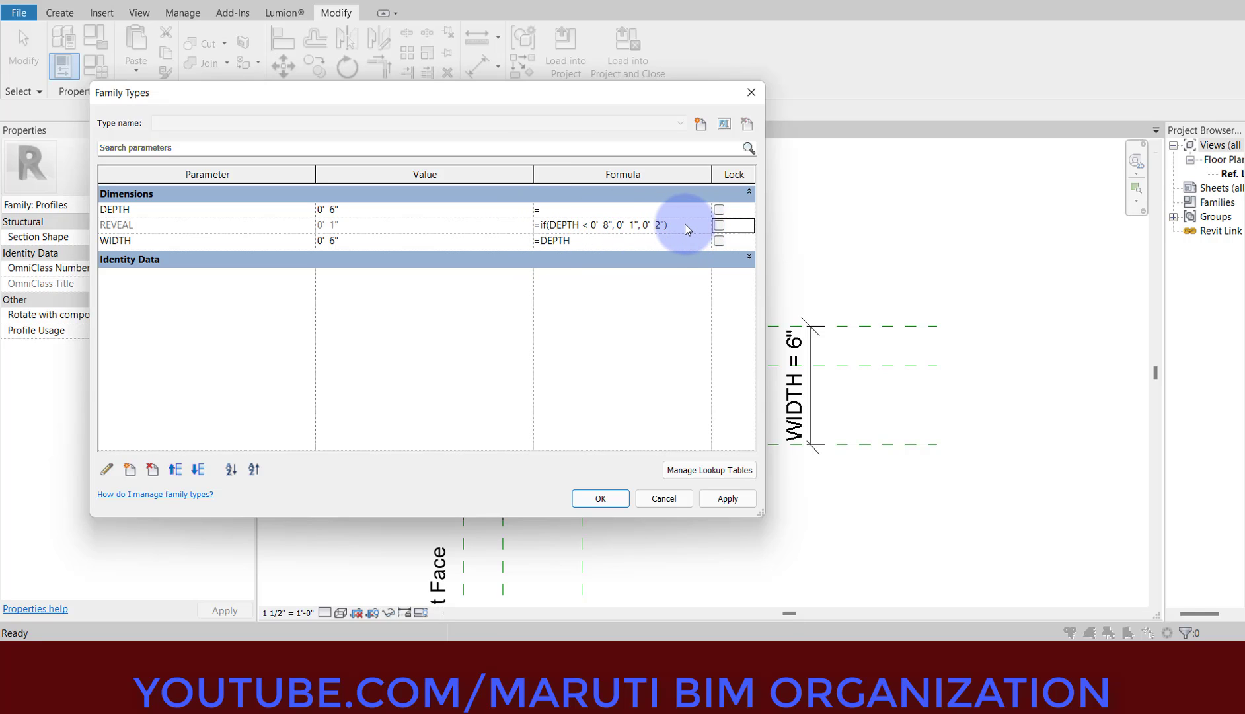
left_click(725, 510)
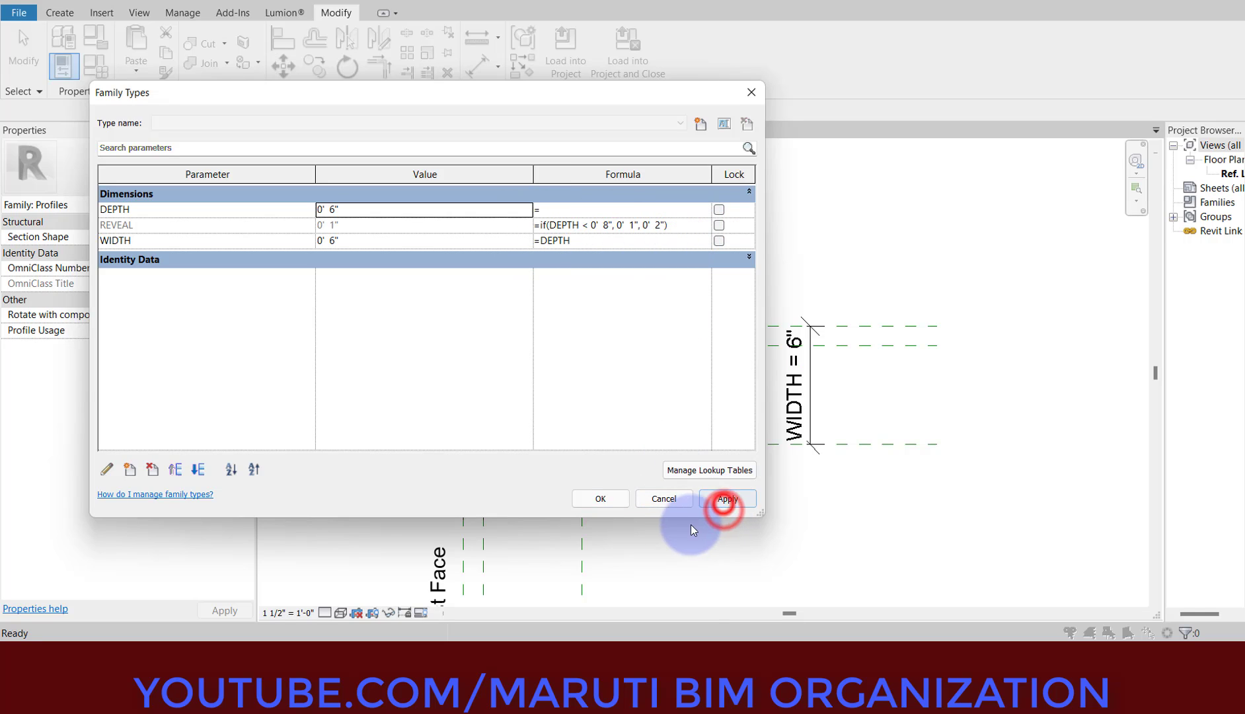
left_click(613, 506)
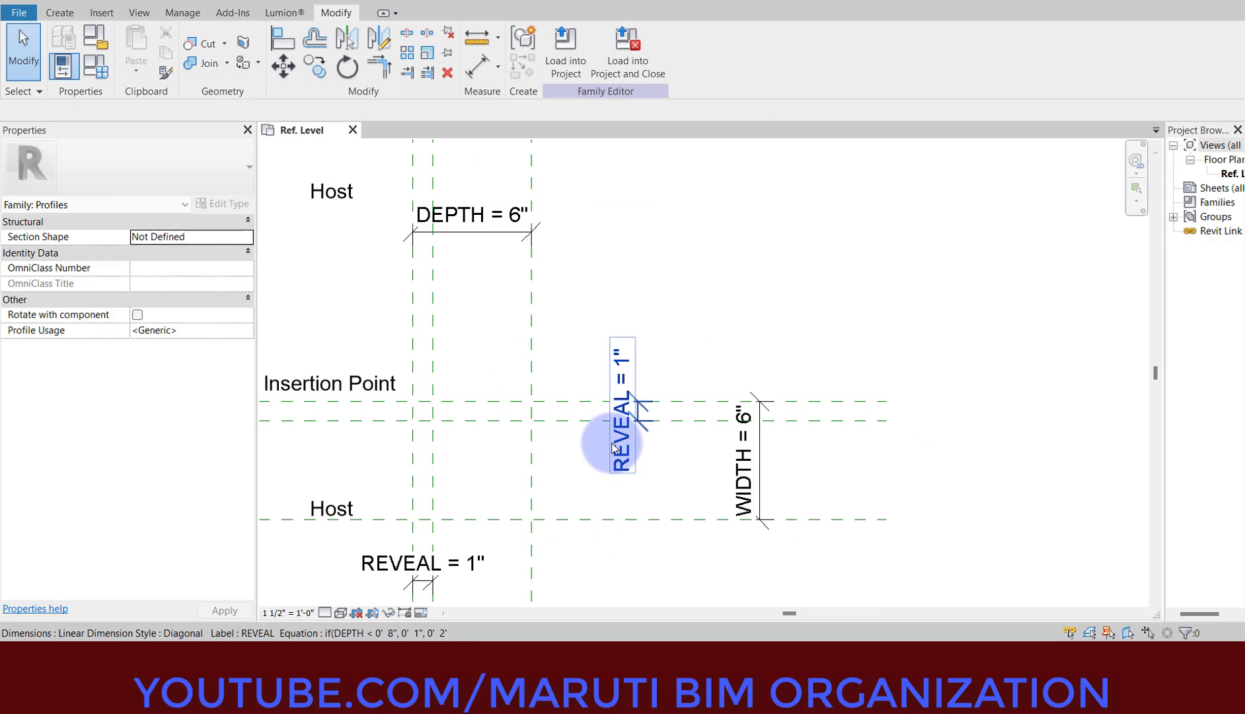
Step: Set the DEPTH dimension to 1' - 0" to test the REVEAL formula
left_click(473, 218)
left_click(460, 220)
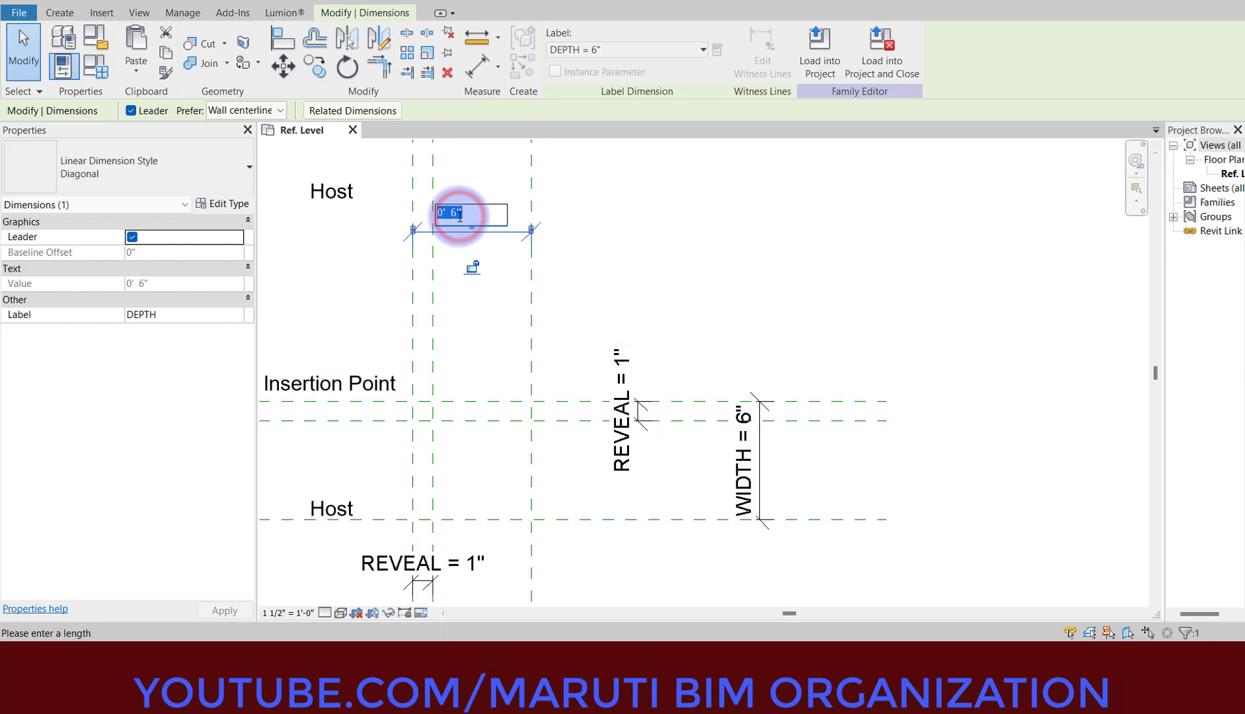
left_click(690, 277)
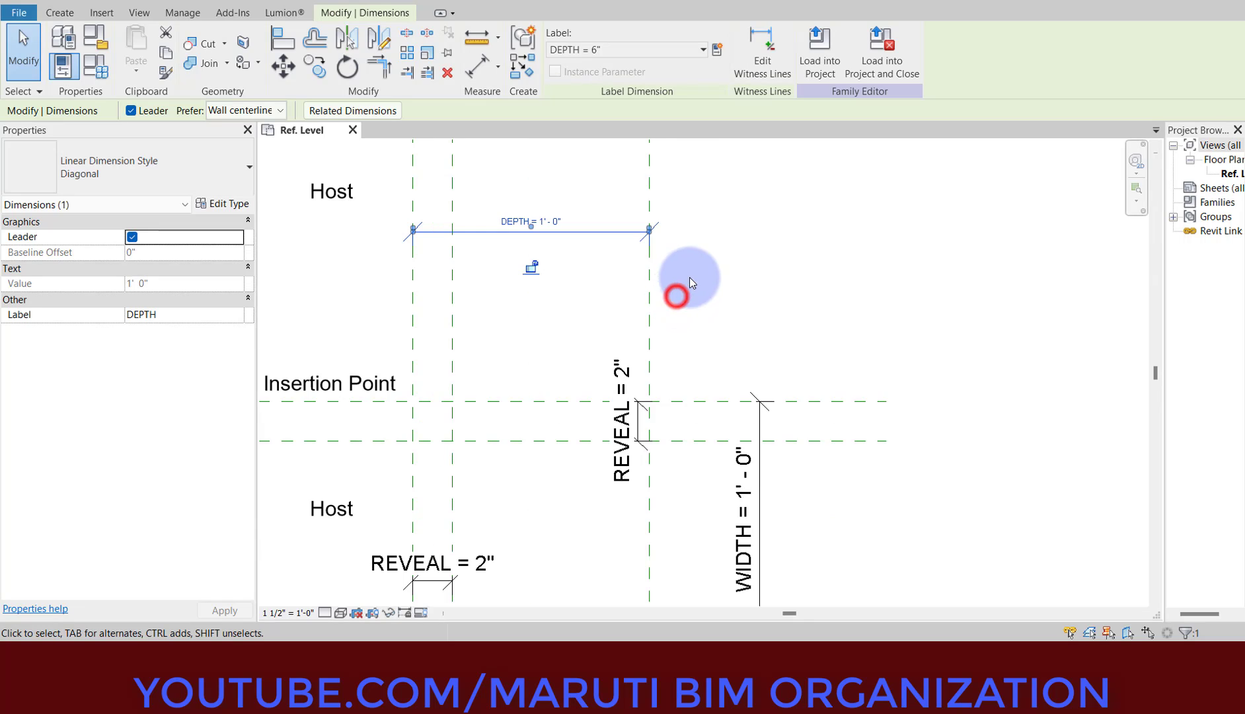
scroll(690, 283, "down", 2)
middle_click_drag(616, 446, 581, 305)
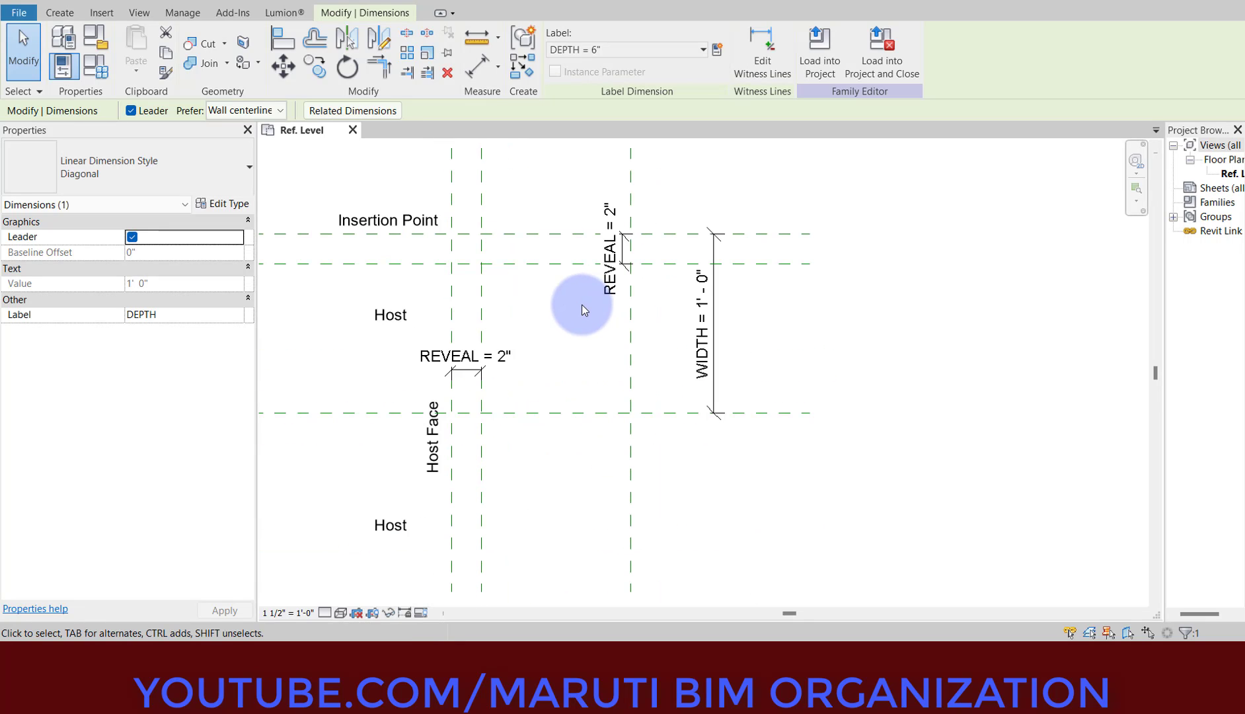
Step: Draw the profile's straight edges as chained lines along the reference planes: outer reveal edge, insertion-point edge, host-face edge and inner reveal edge
left_click(74, 13)
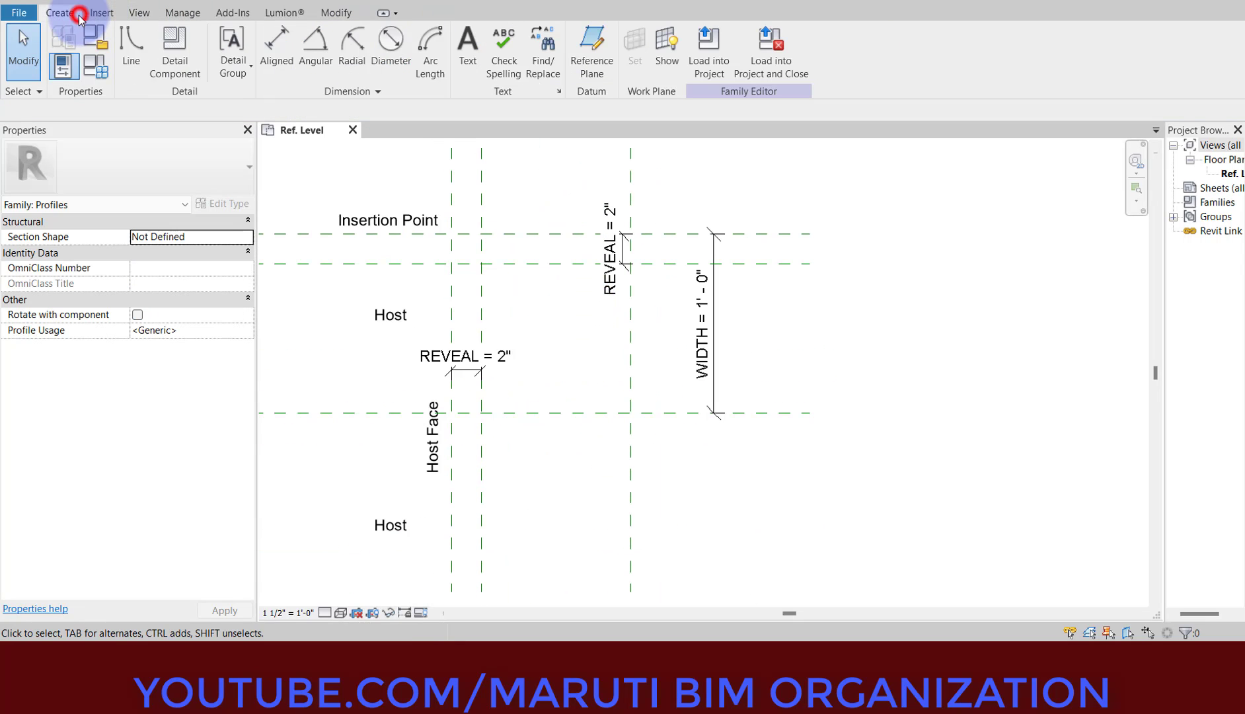
left_click(137, 40)
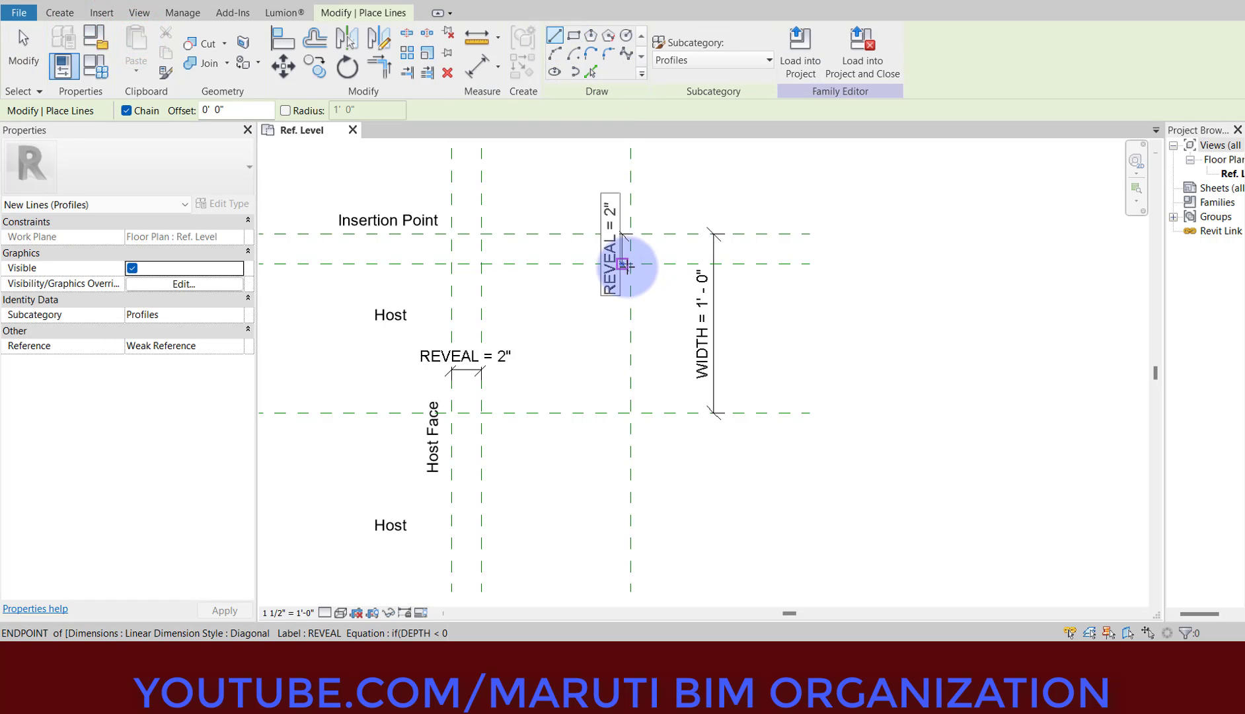
left_click(631, 264)
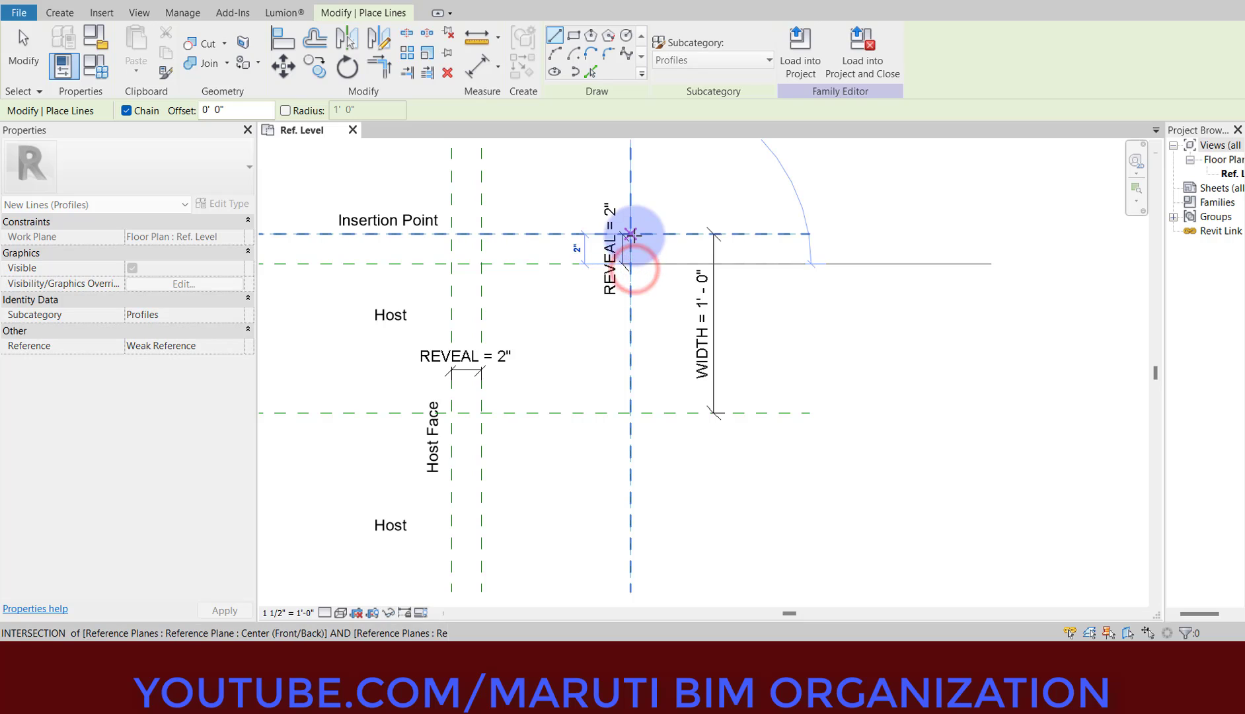
left_click(632, 234)
left_click(452, 234)
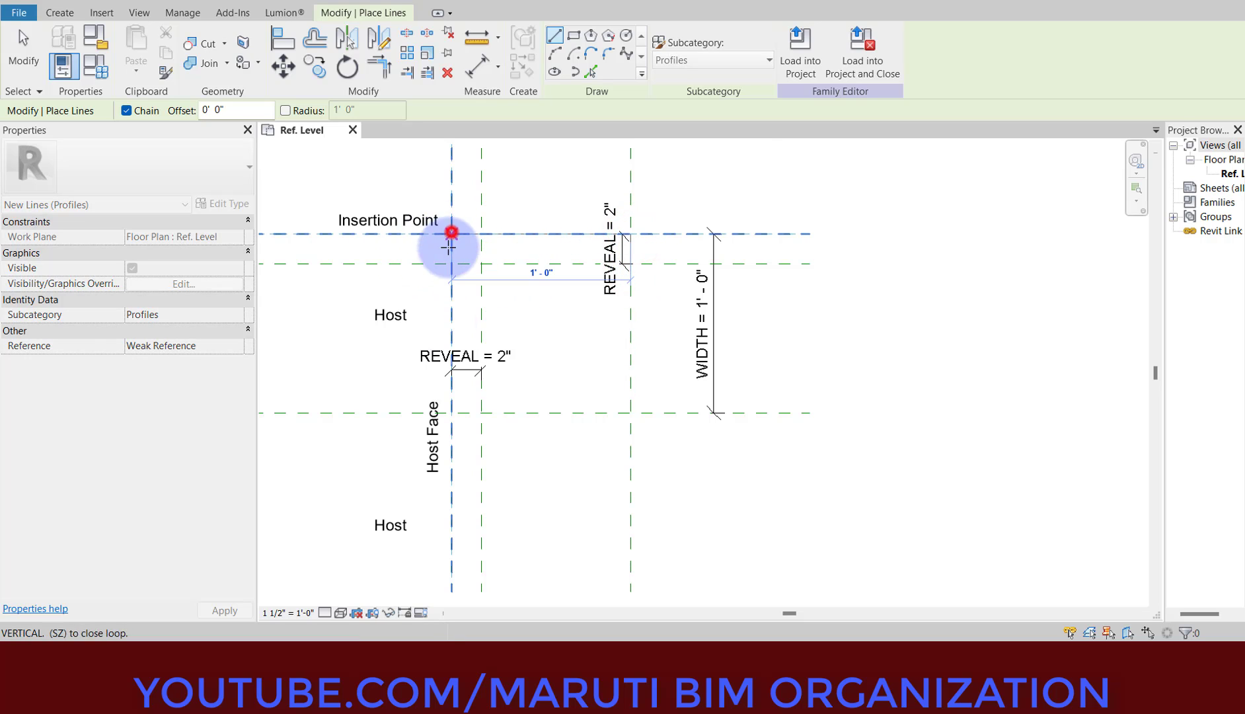
left_click(451, 412)
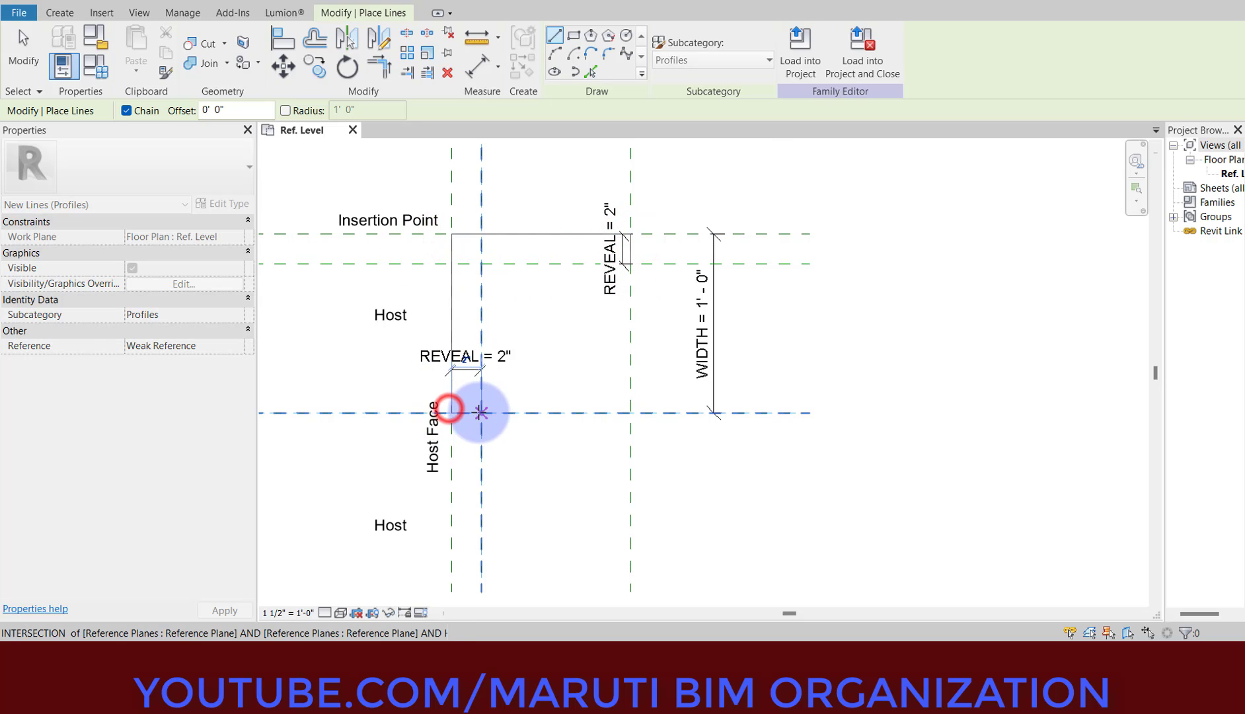
left_click(480, 412)
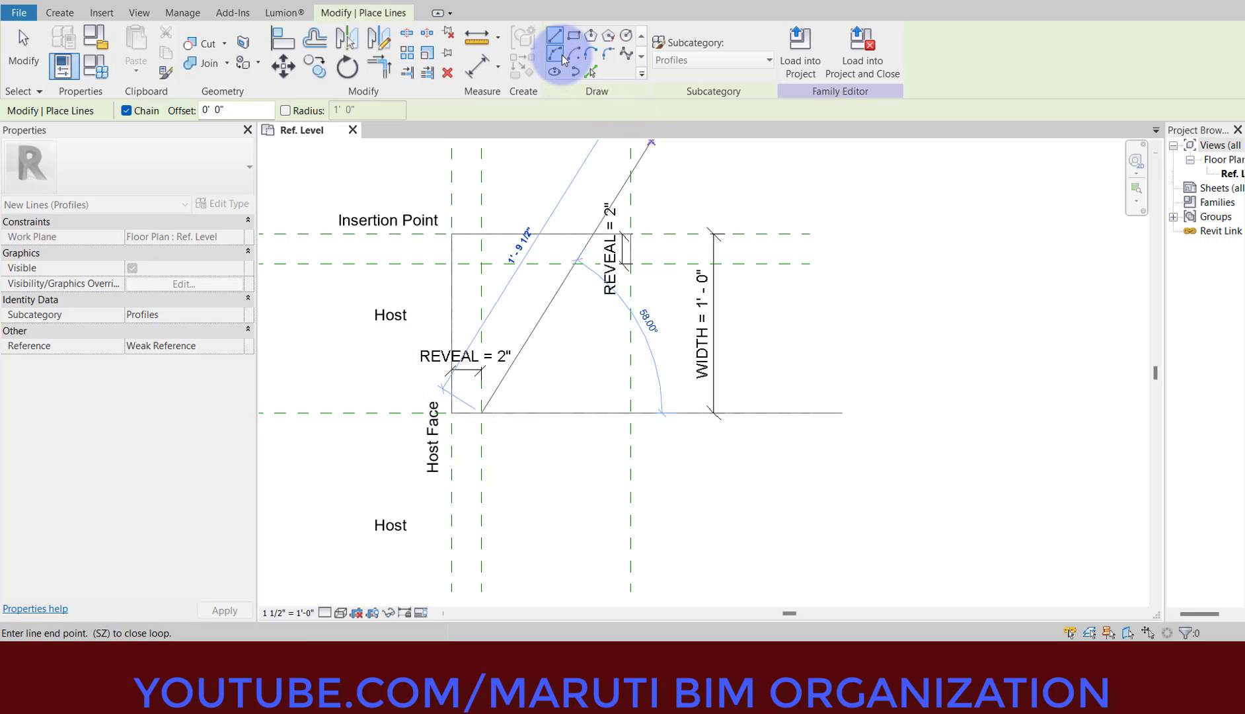
Step: Close the profile with a 90° start-end-radius arc of about 10" radius joining the two reveal edges, and finish drawing
left_click(631, 264)
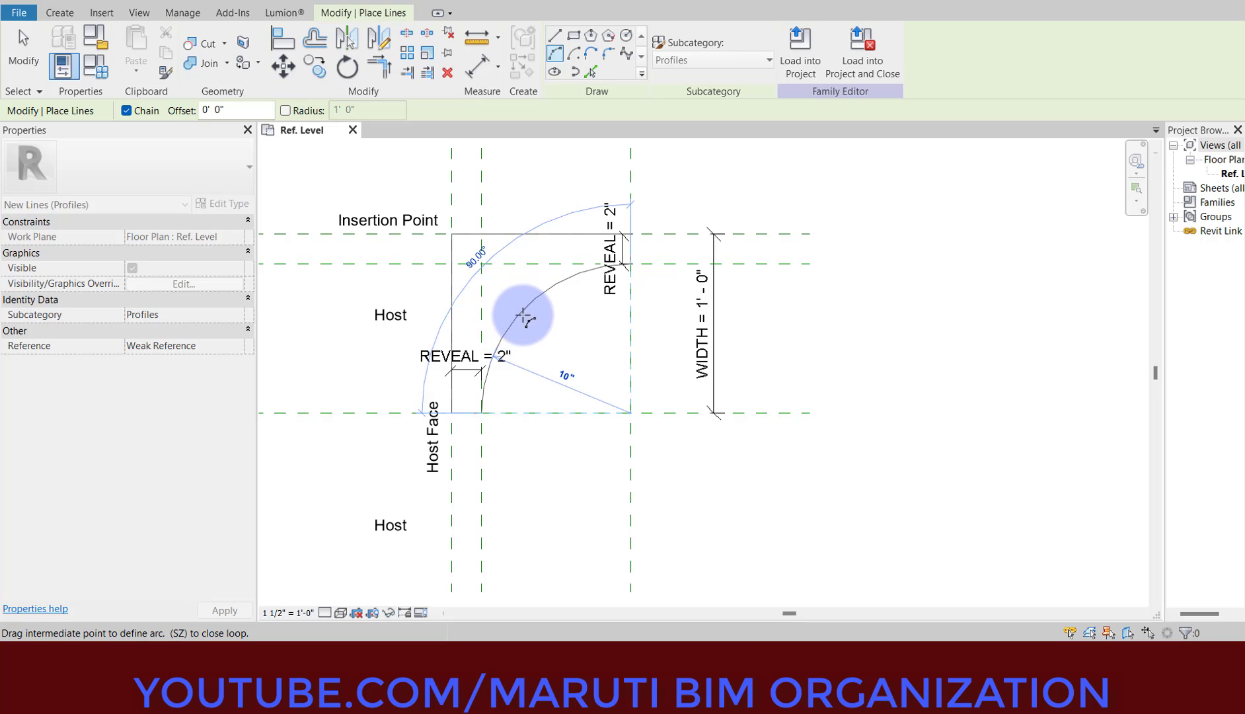
left_click(510, 331)
scroll(640, 465, "down", 1)
key("Escape")
key("Escape")
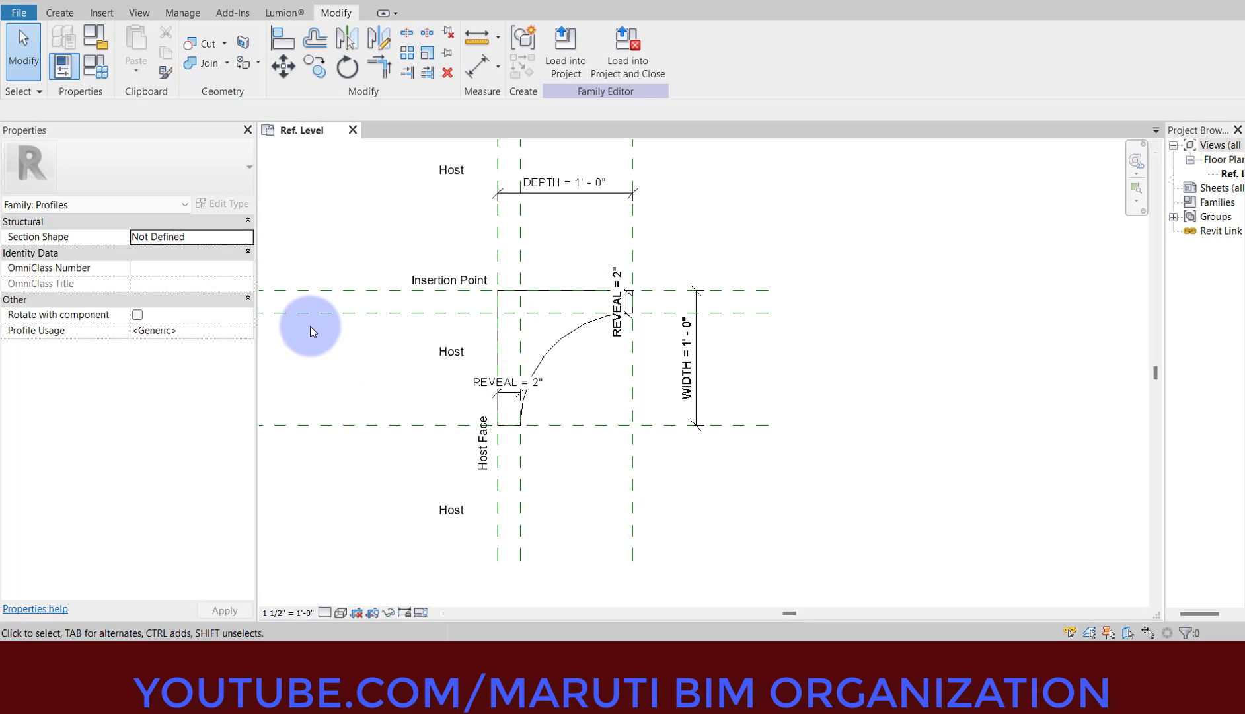
Step: Set DEPTH to 6" in the family types, accept it and check how the profile flexes
left_click(104, 75)
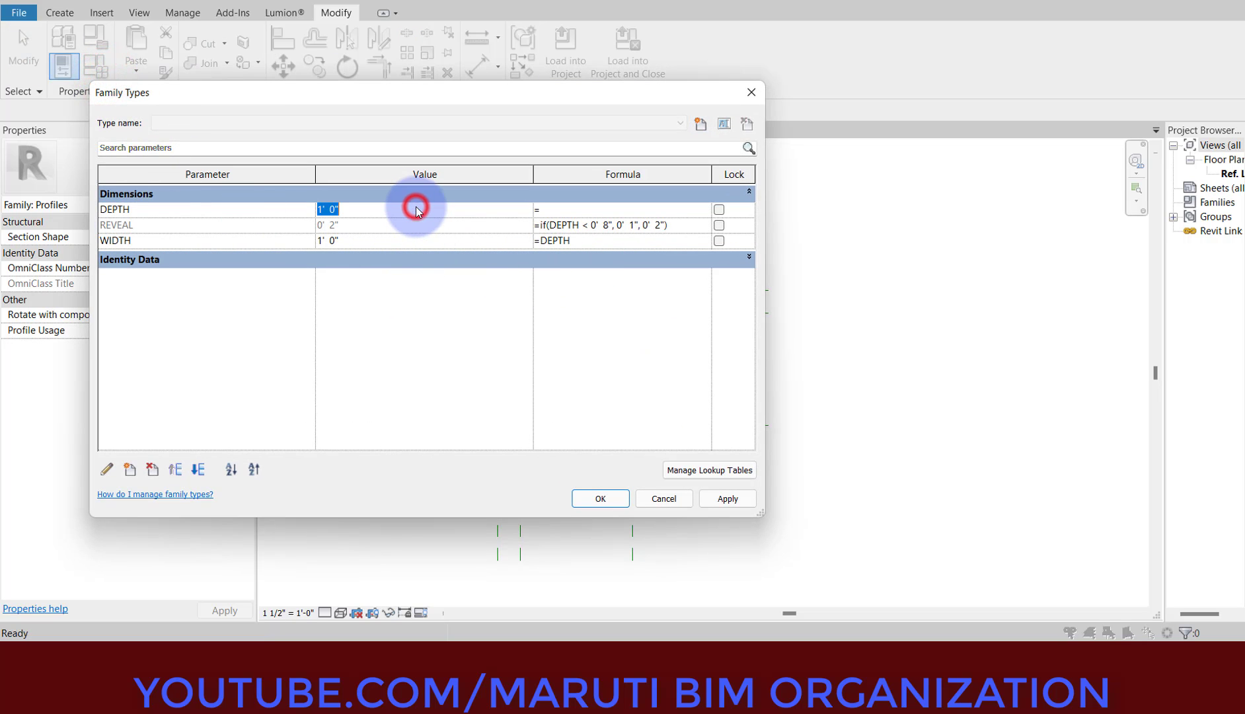
type("6\"")
key("Tab")
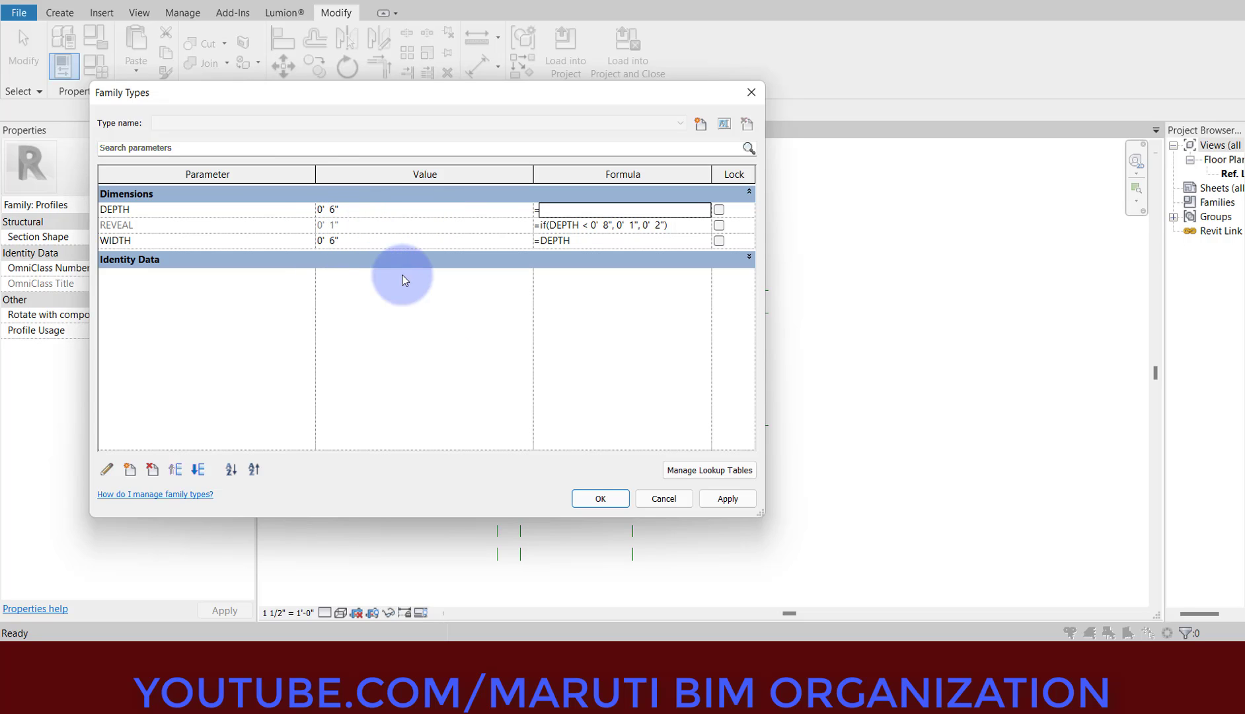
left_click(608, 498)
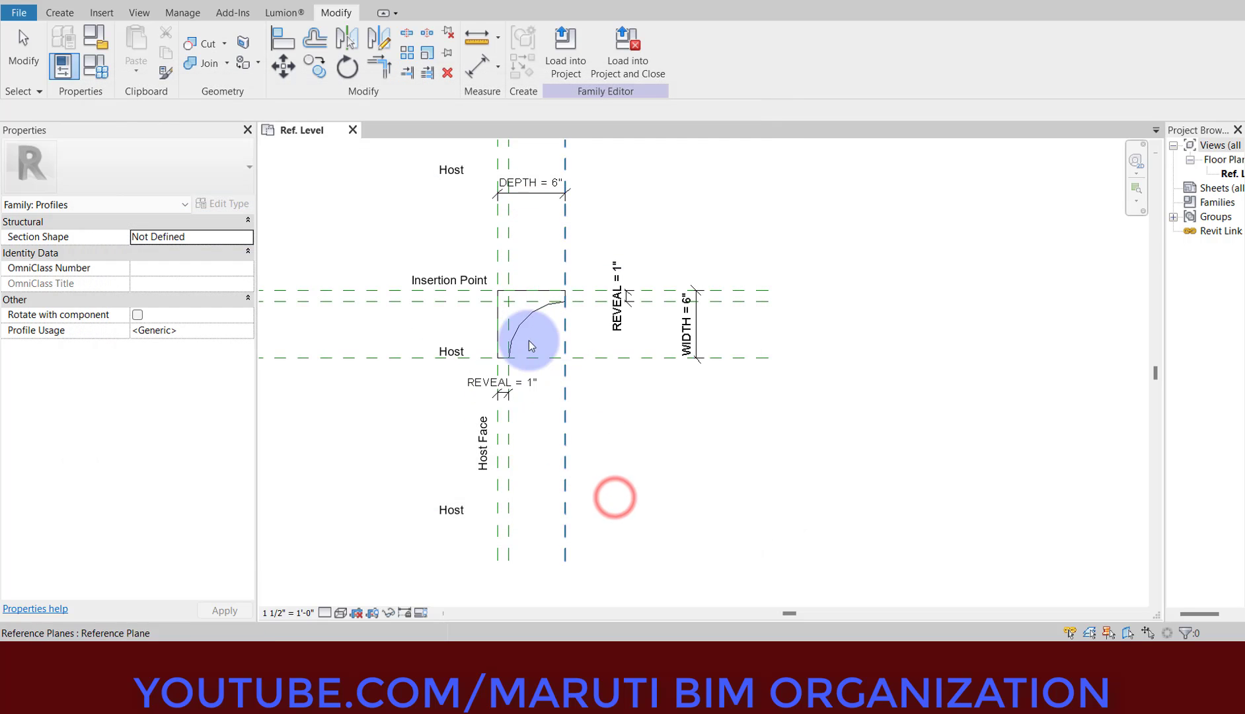
scroll(528, 361, "up", 5)
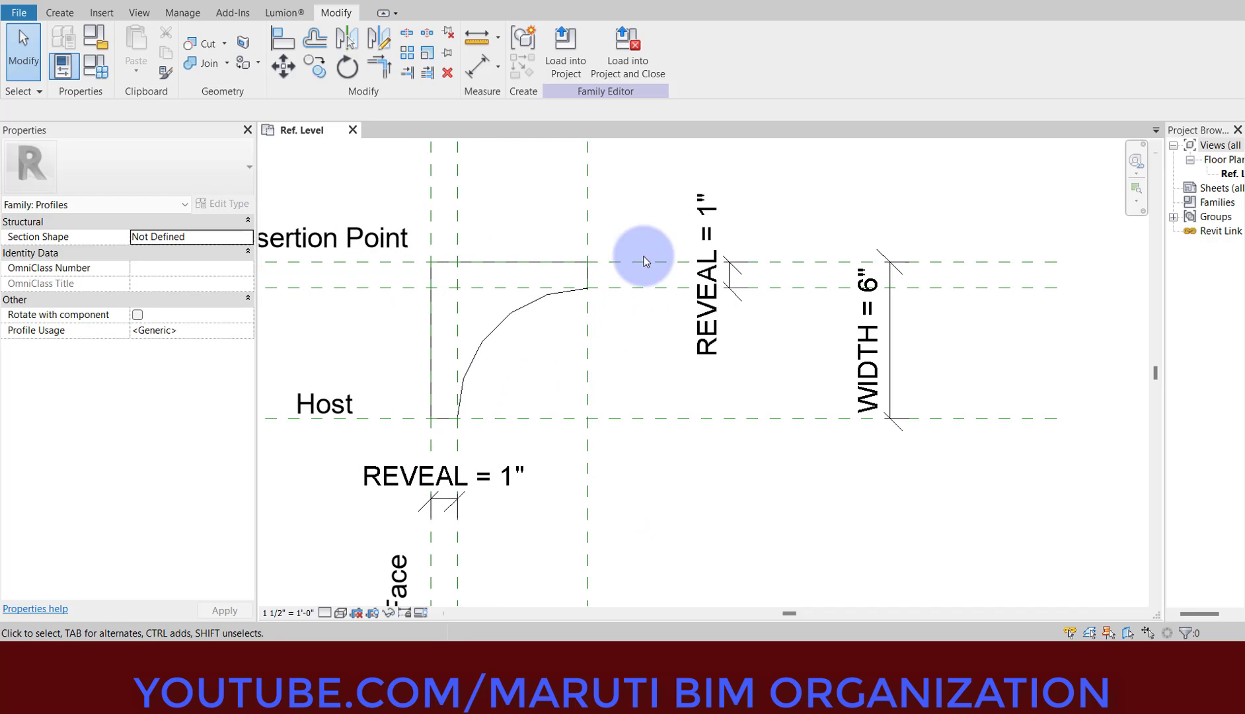
scroll(548, 357, "down", 2)
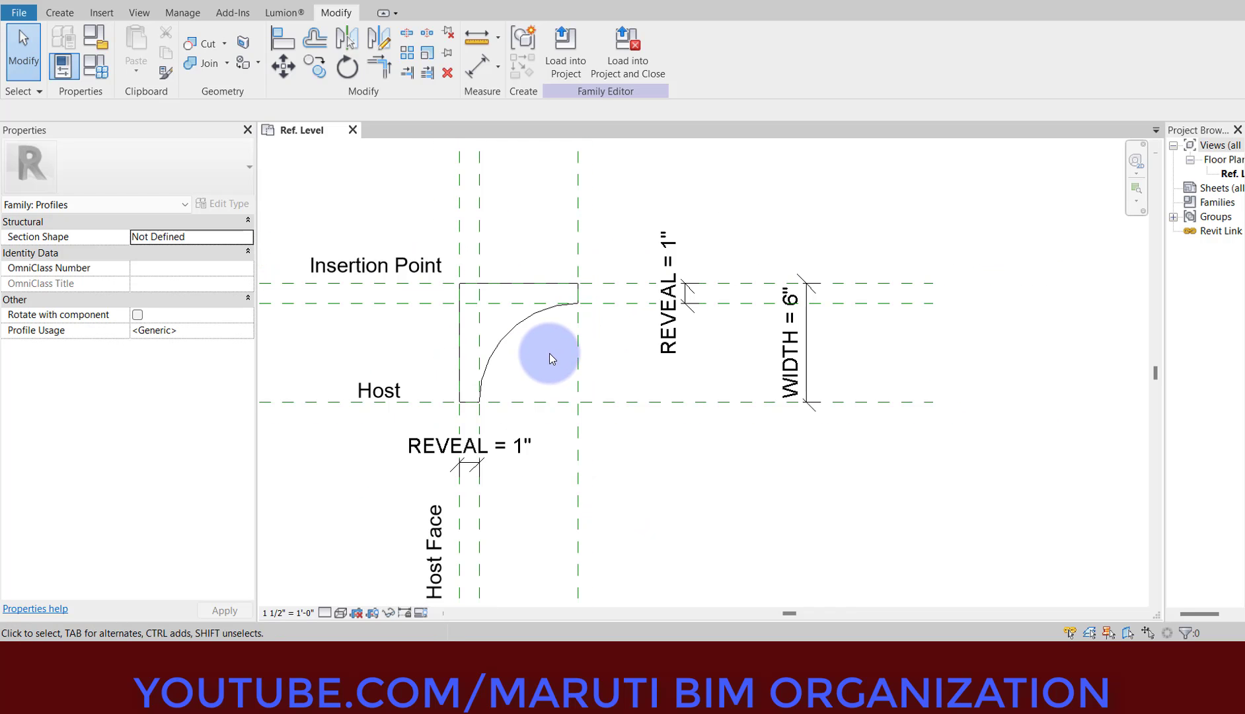
Step: Set DEPTH to 1' 0" in the family types and accept it
left_click(96, 66)
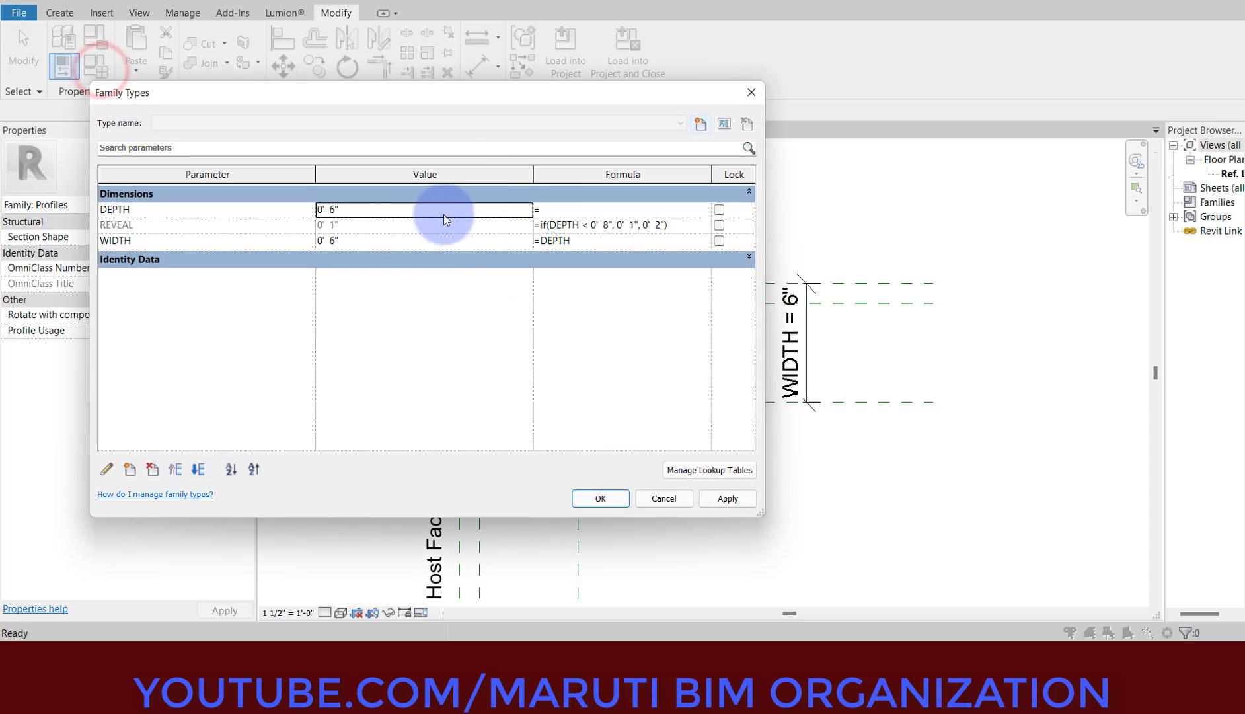
key("Return")
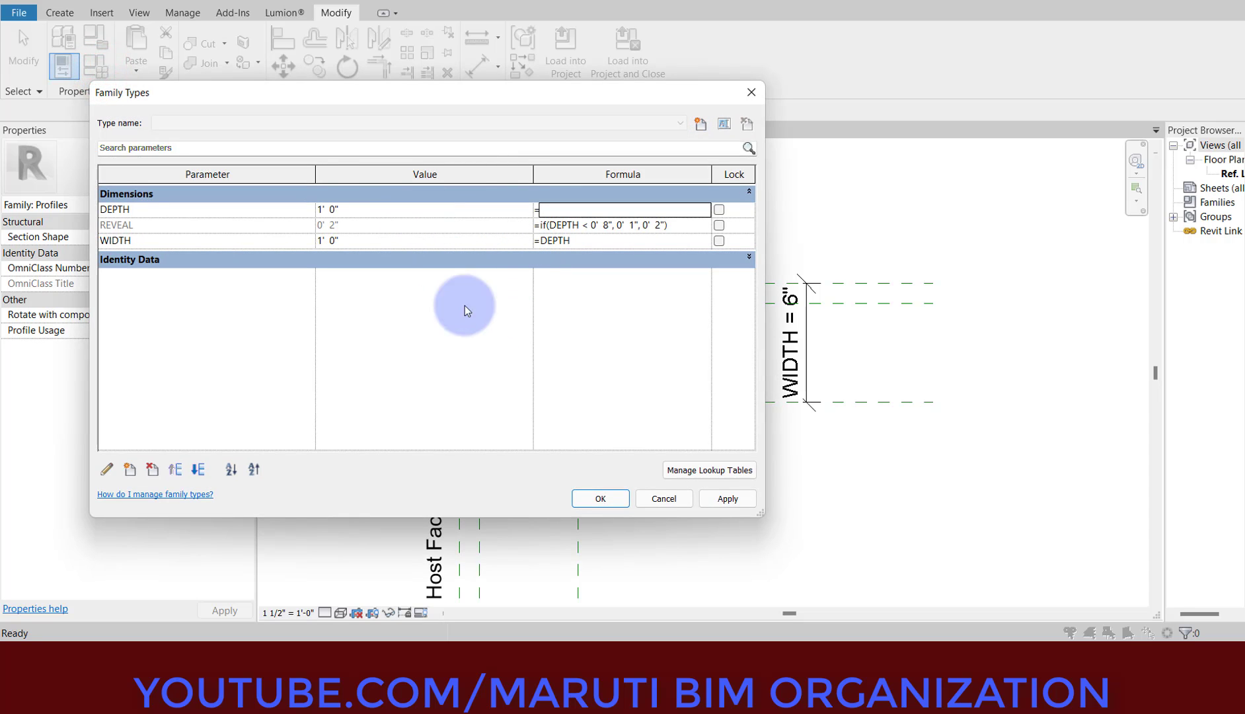
left_click(583, 497)
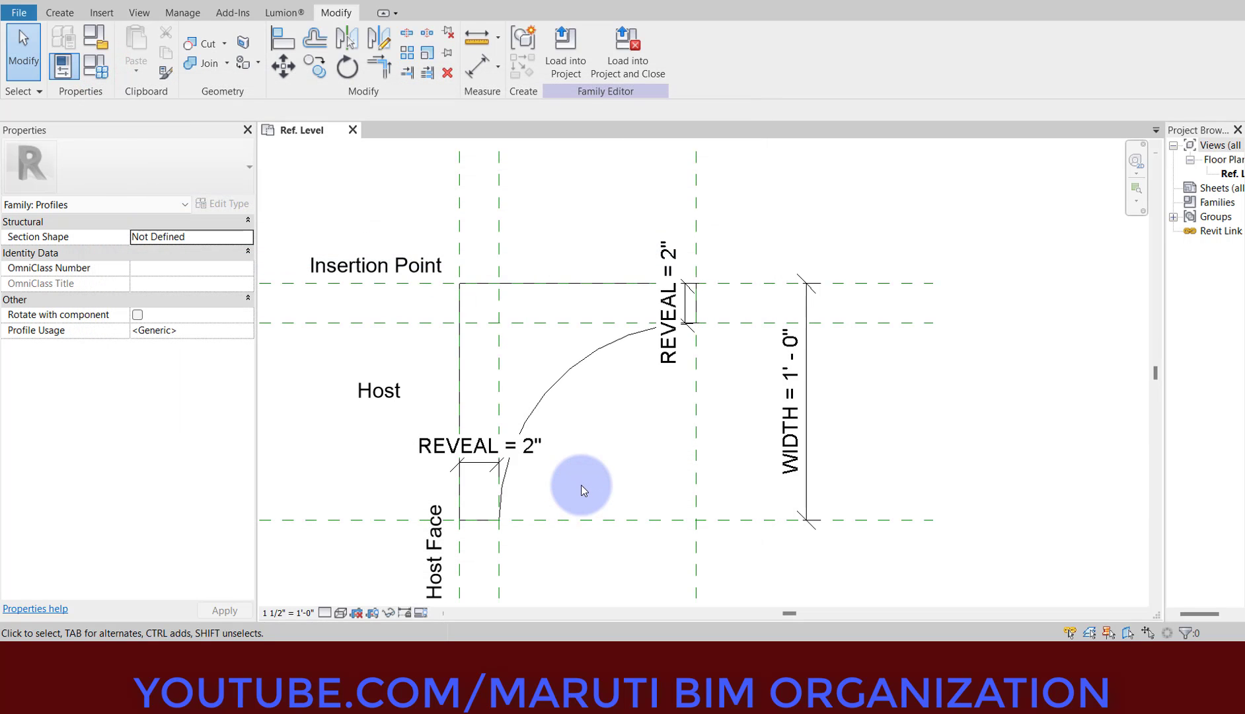
Step: Create a new family type named 1' in the family types
left_click(88, 69)
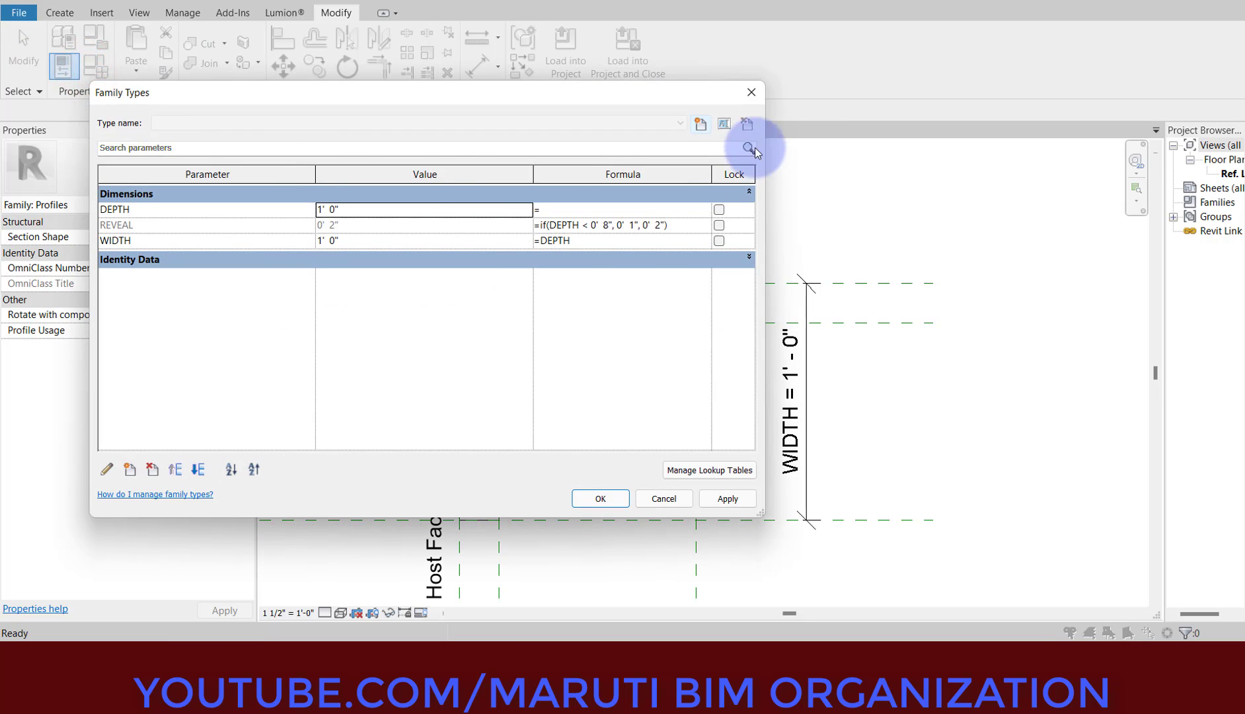
left_click(701, 125)
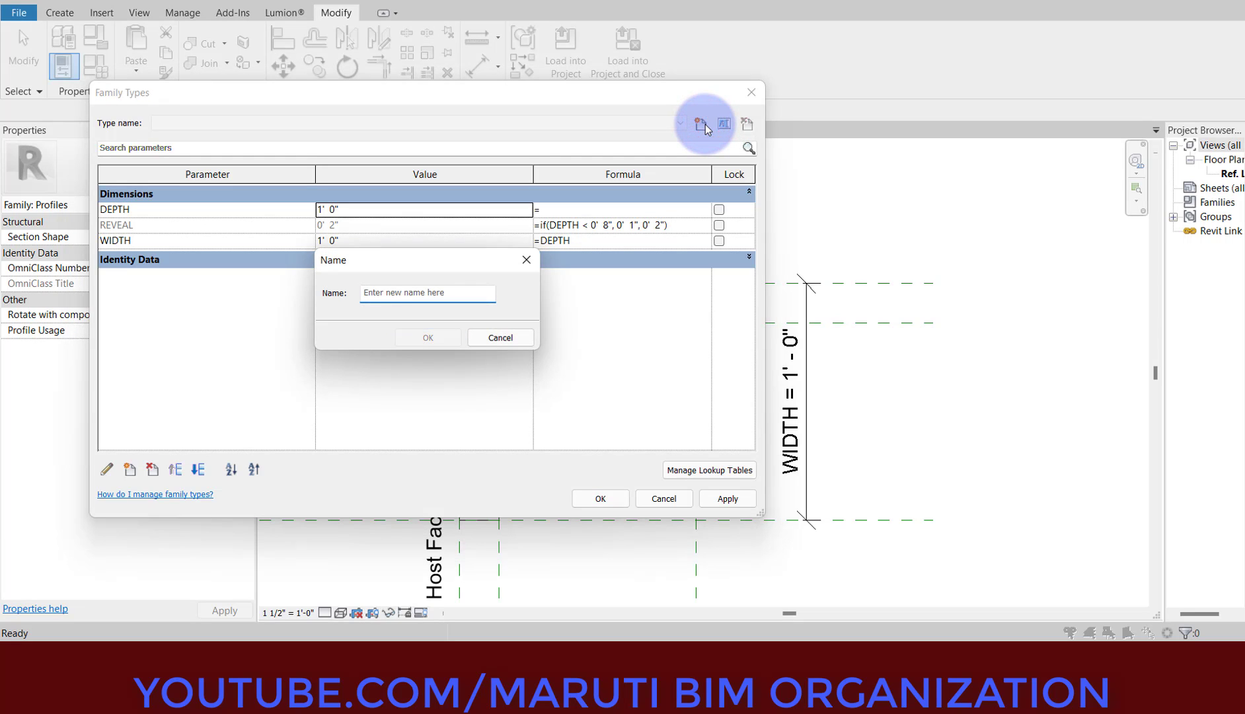
type("1'")
key("Return")
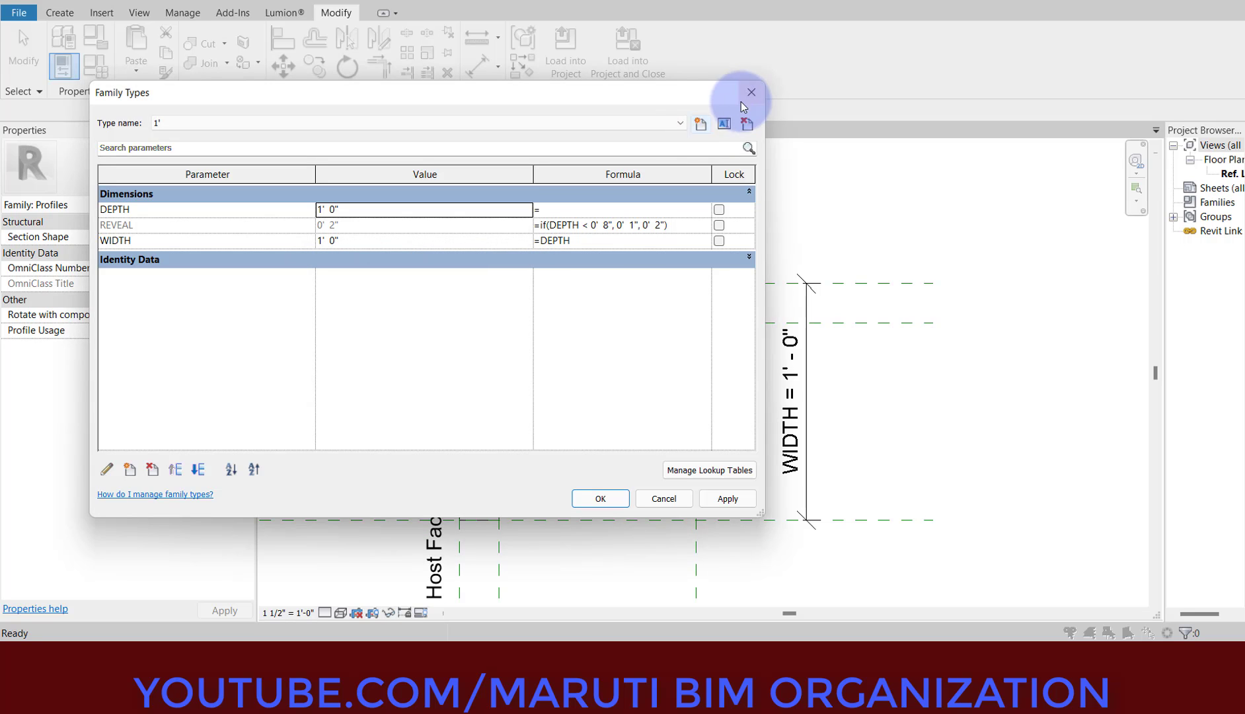
Step: Create a second family type named 6", set its DEPTH to 0' 6" and accept the family types
left_click(690, 127)
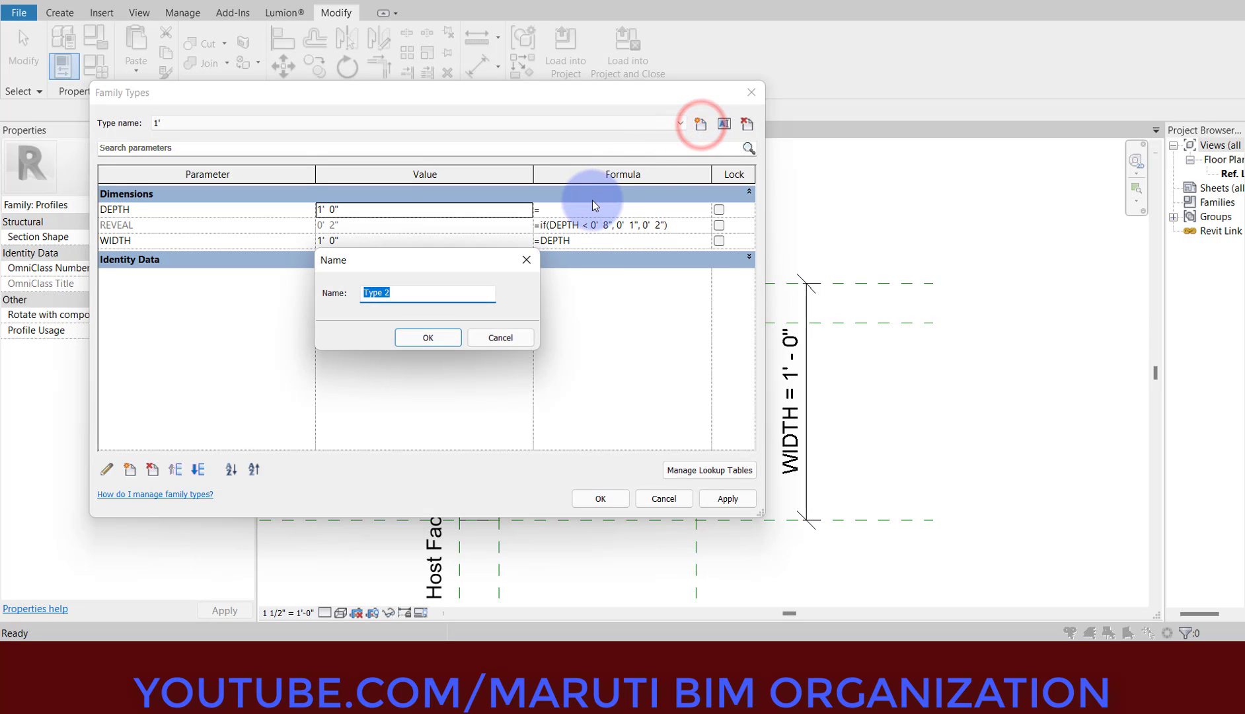
type("6\"")
key("Return")
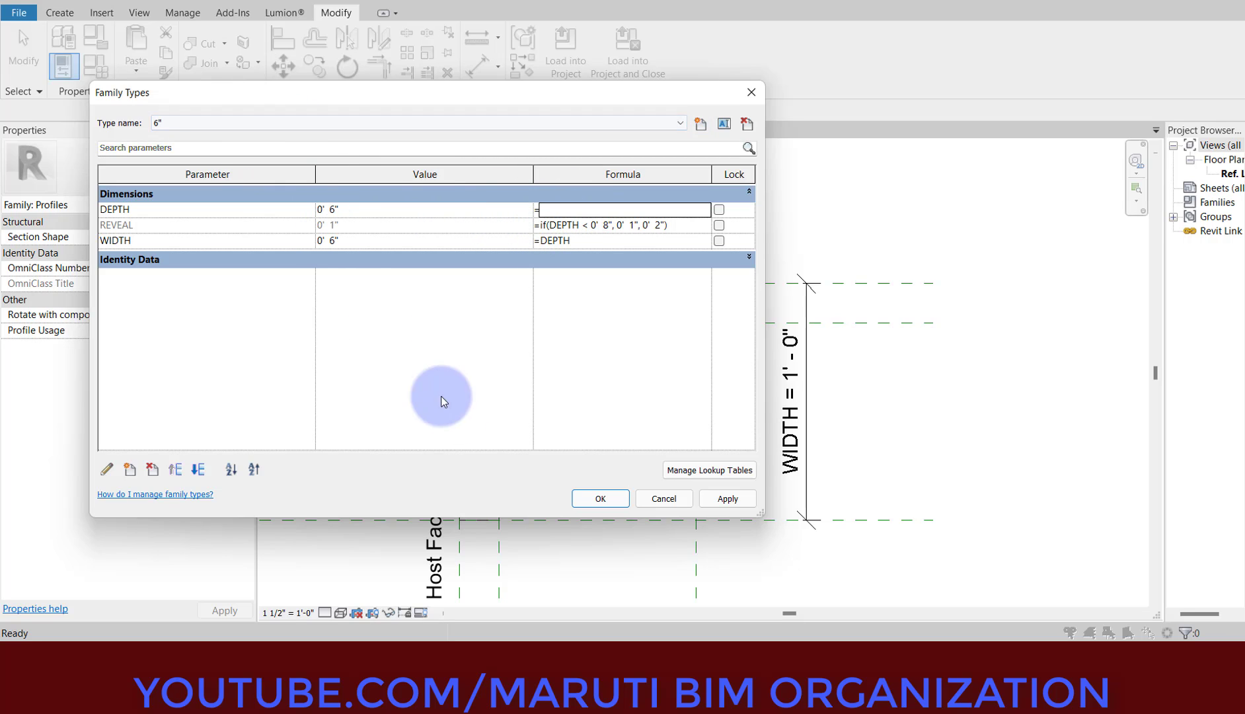
left_click(590, 496)
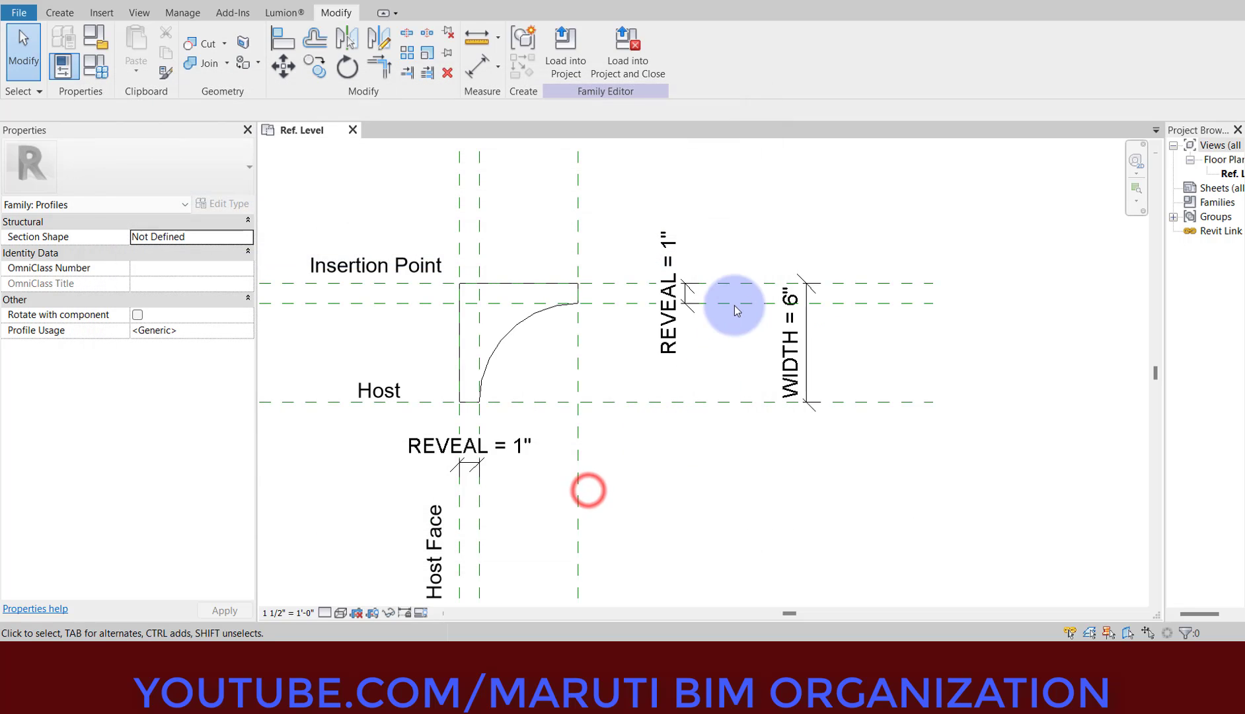
left_click(798, 187)
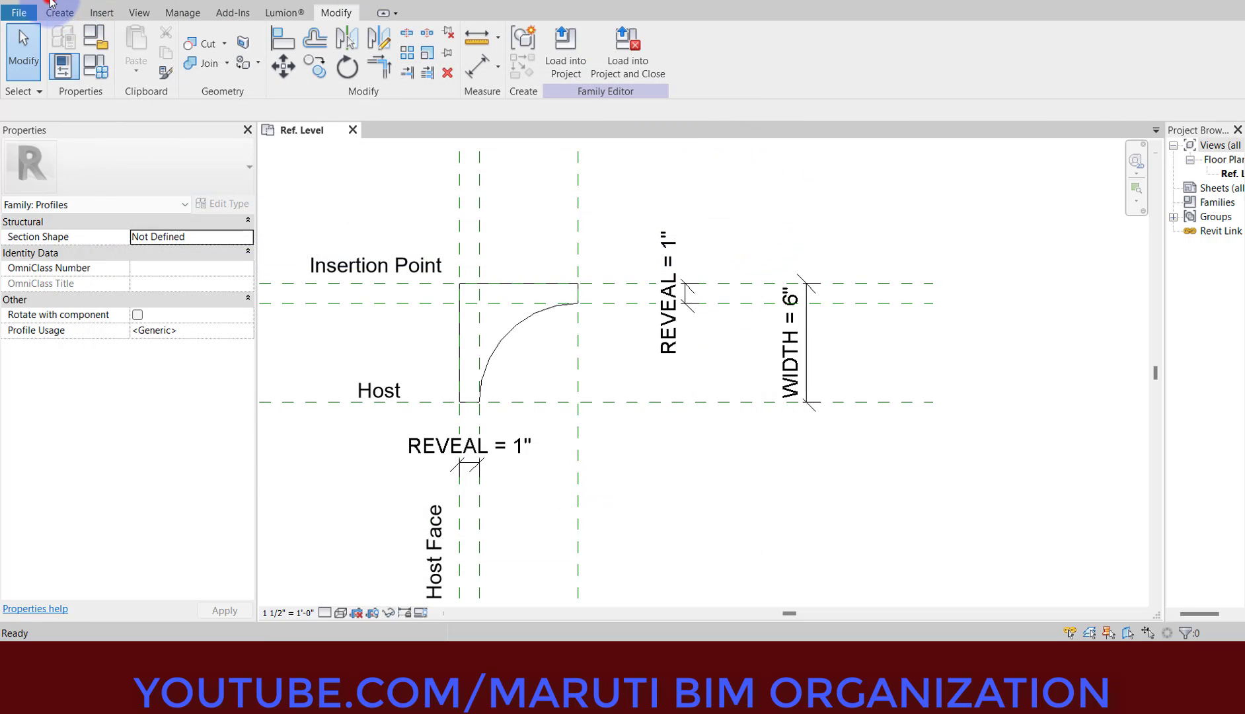
Step: Save the family as COVE.rfa in the arch family folder on the desktop, replacing the existing file
left_click(51, 2)
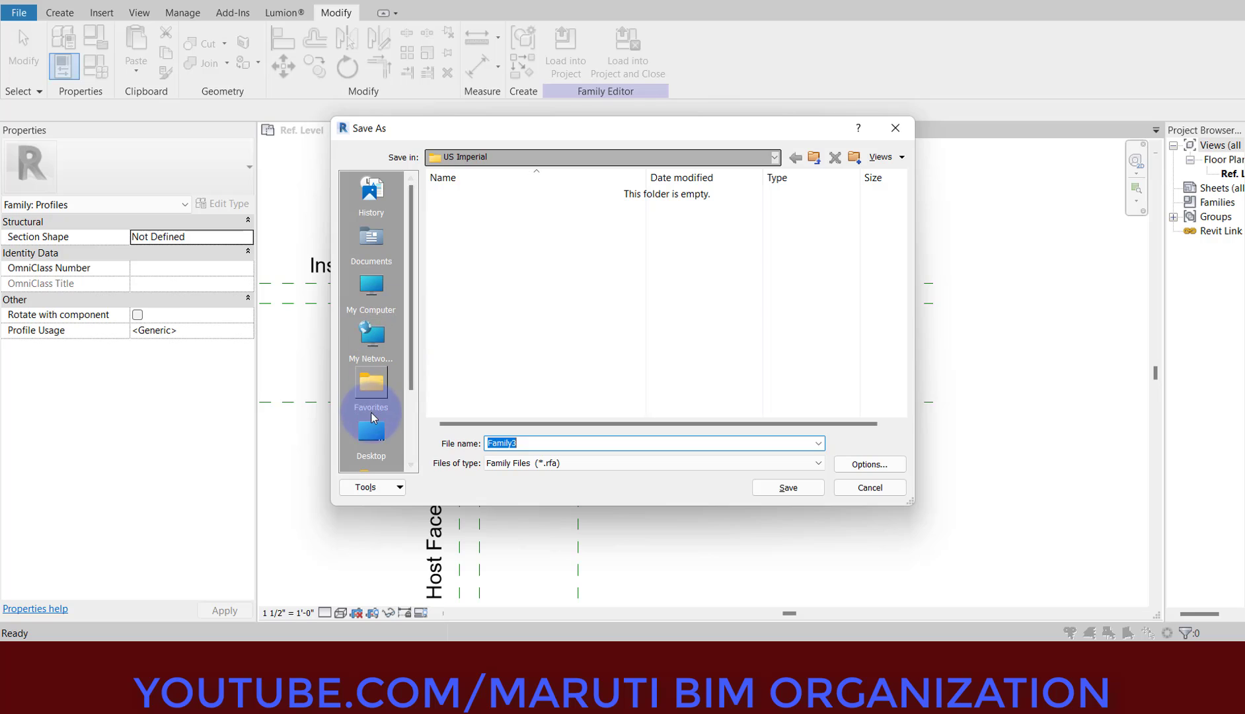
left_click(370, 426)
left_click(500, 308)
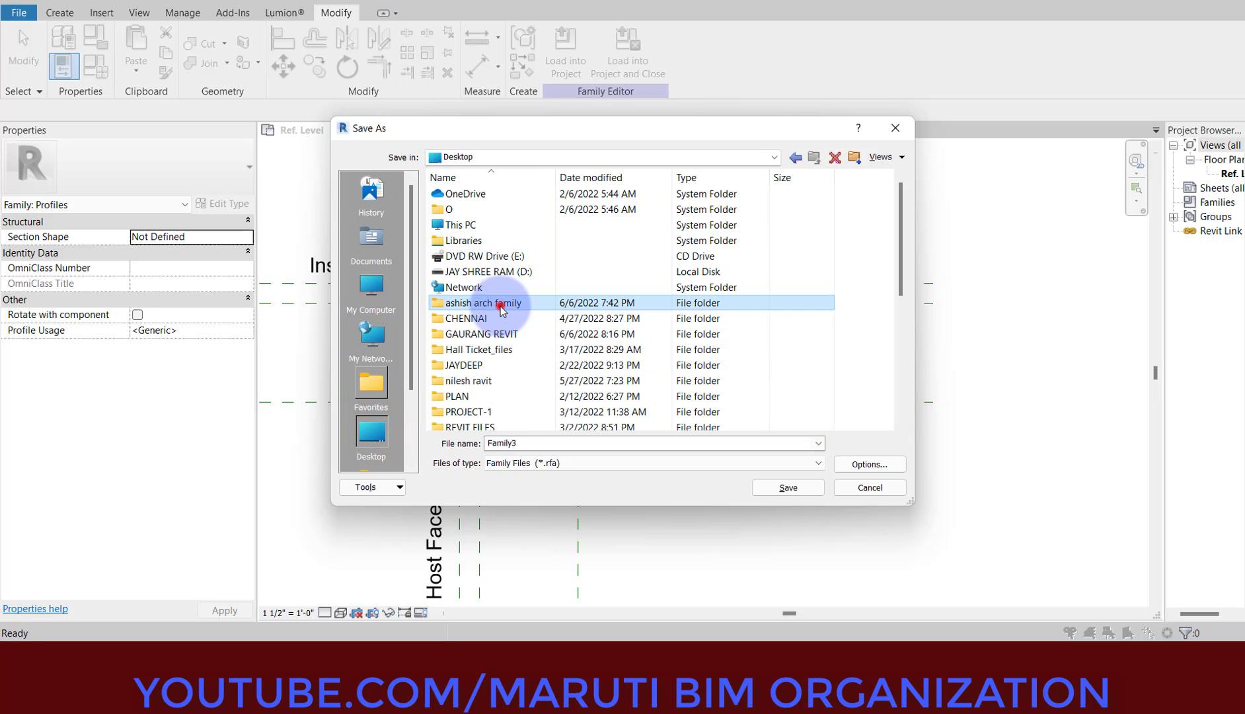
double_click(500, 307)
left_click(465, 209)
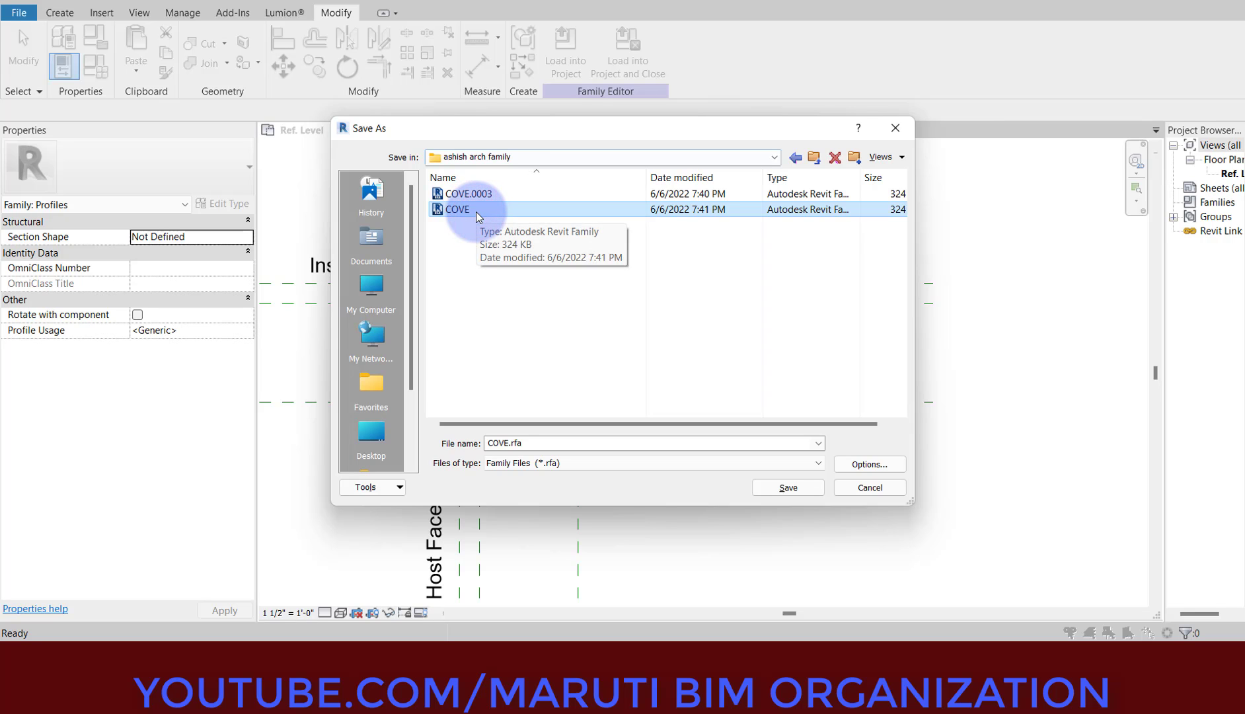
double_click(476, 210)
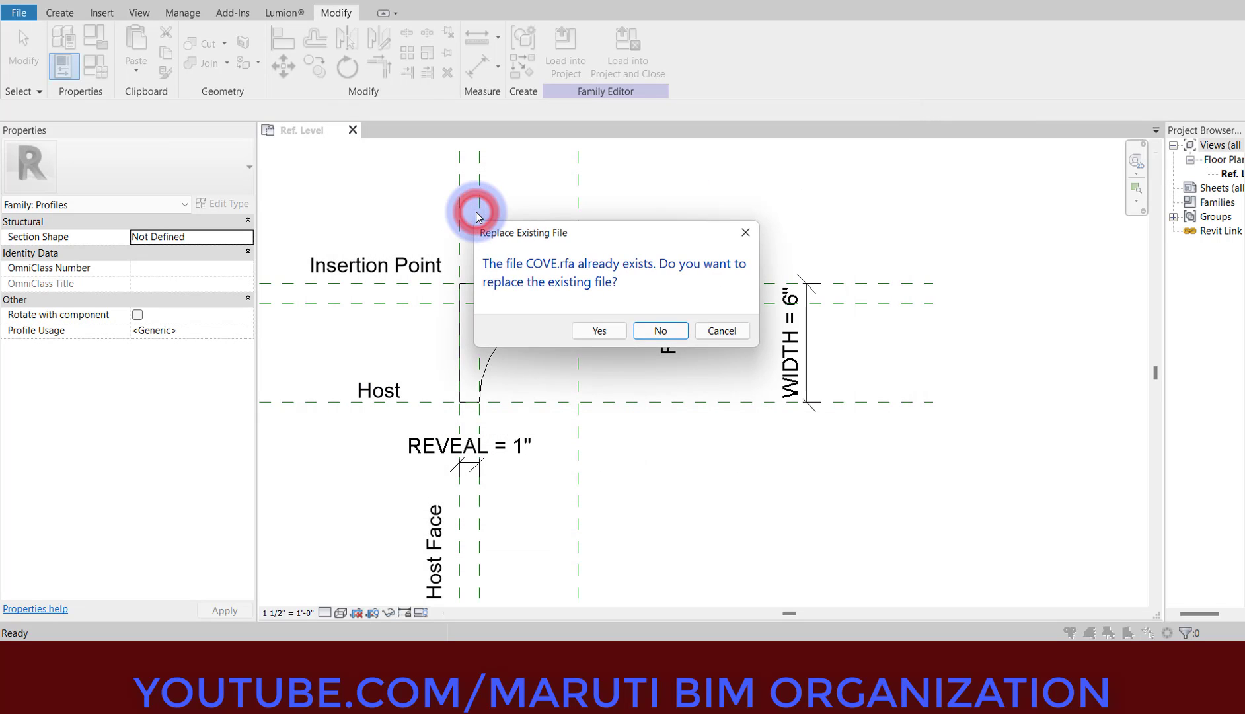
left_click(584, 327)
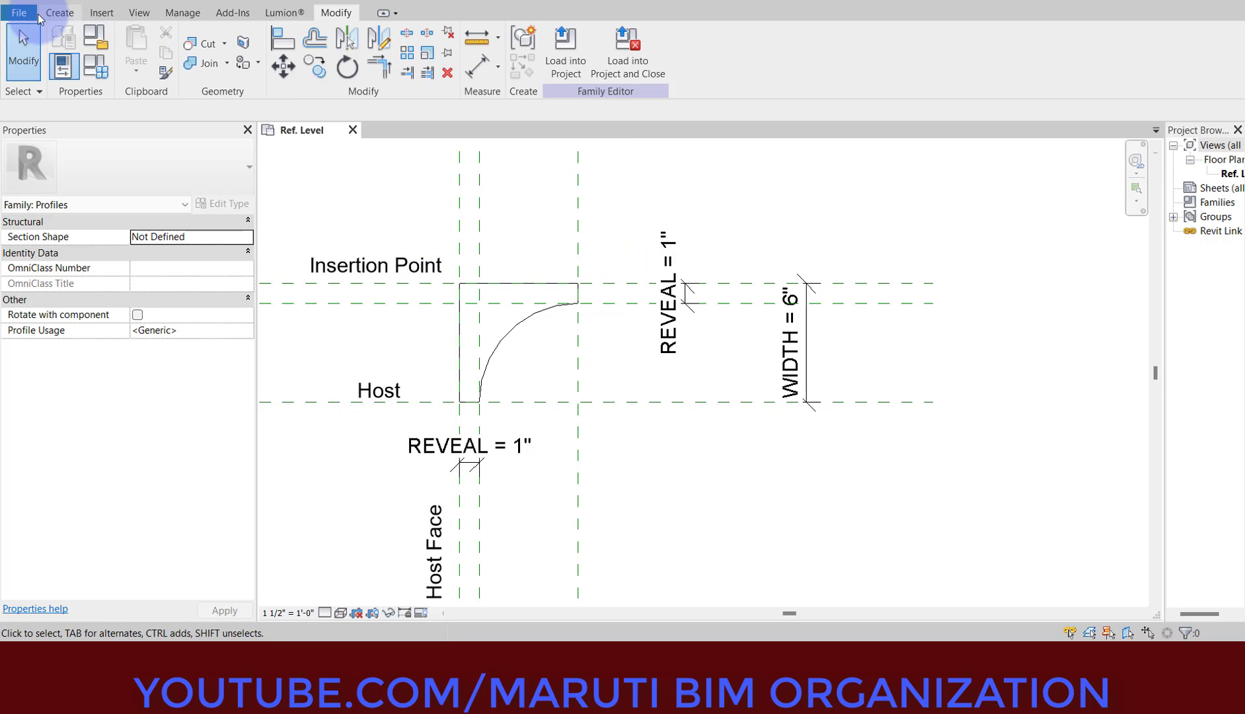
Step: Create a new project from the default.rte template and widen the Project Browser
left_click(22, 12)
mouse_move(37, 77)
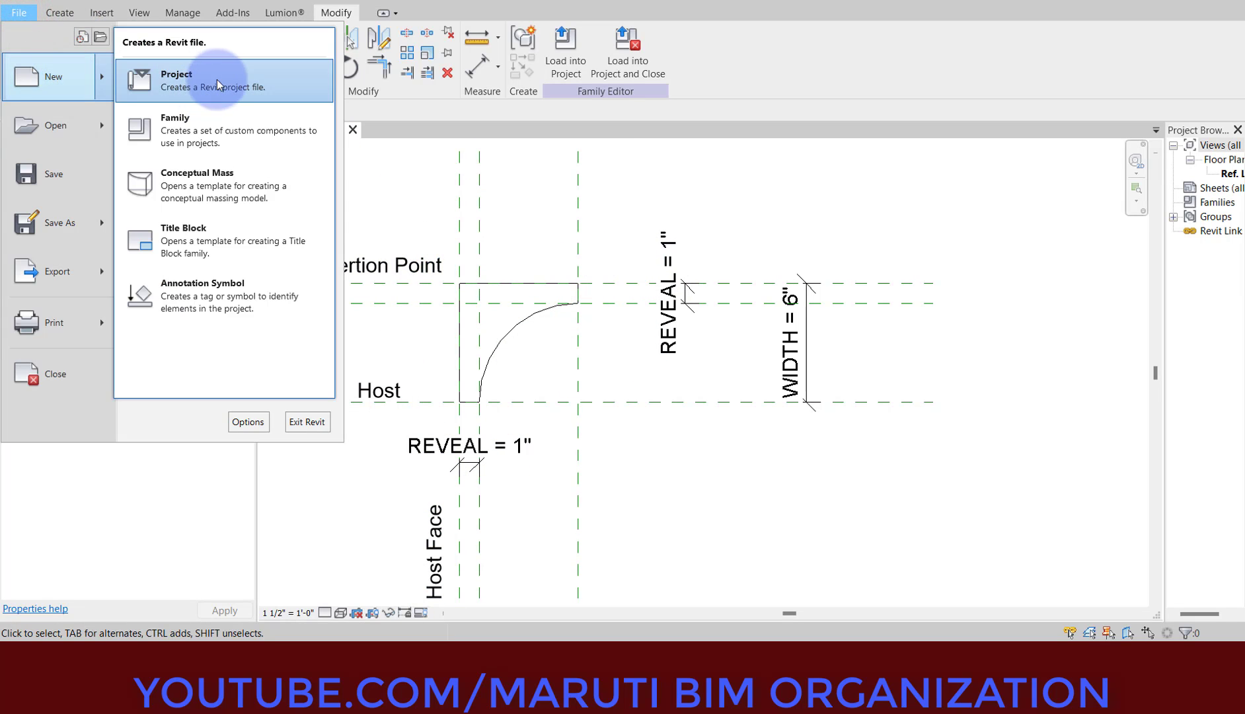
left_click(189, 76)
left_click(544, 255)
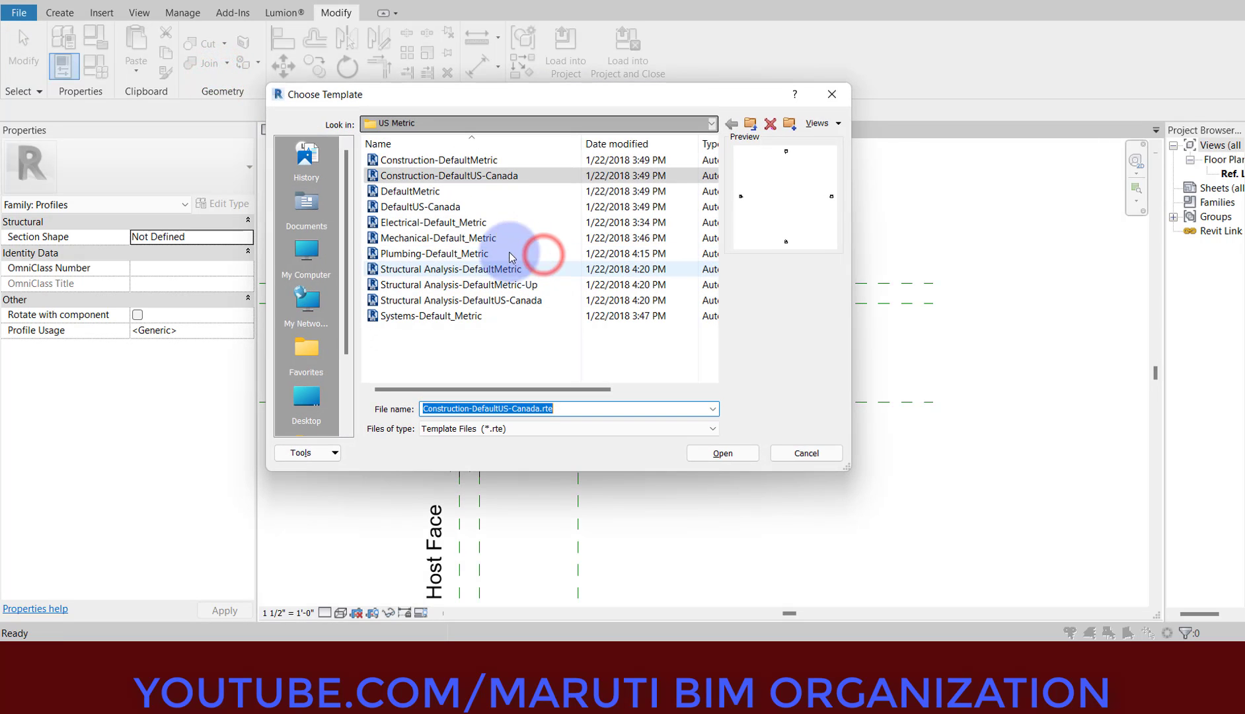
left_click(485, 134)
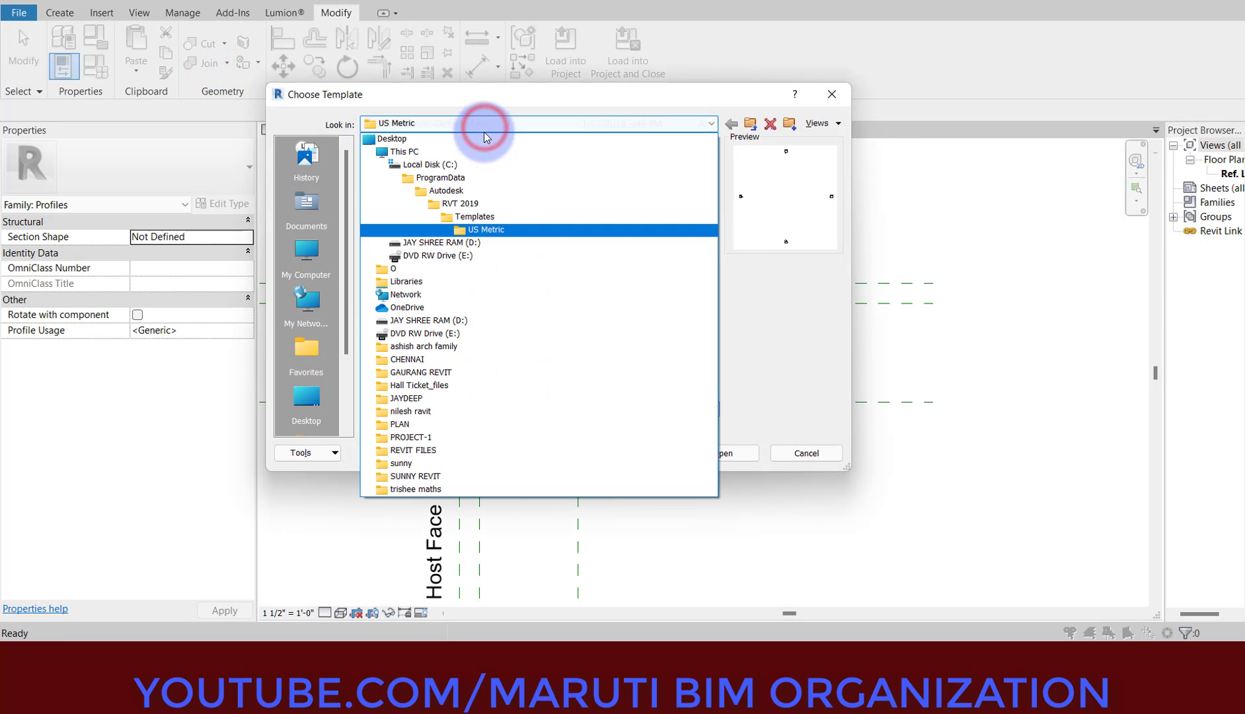
left_click(485, 219)
double_click(441, 196)
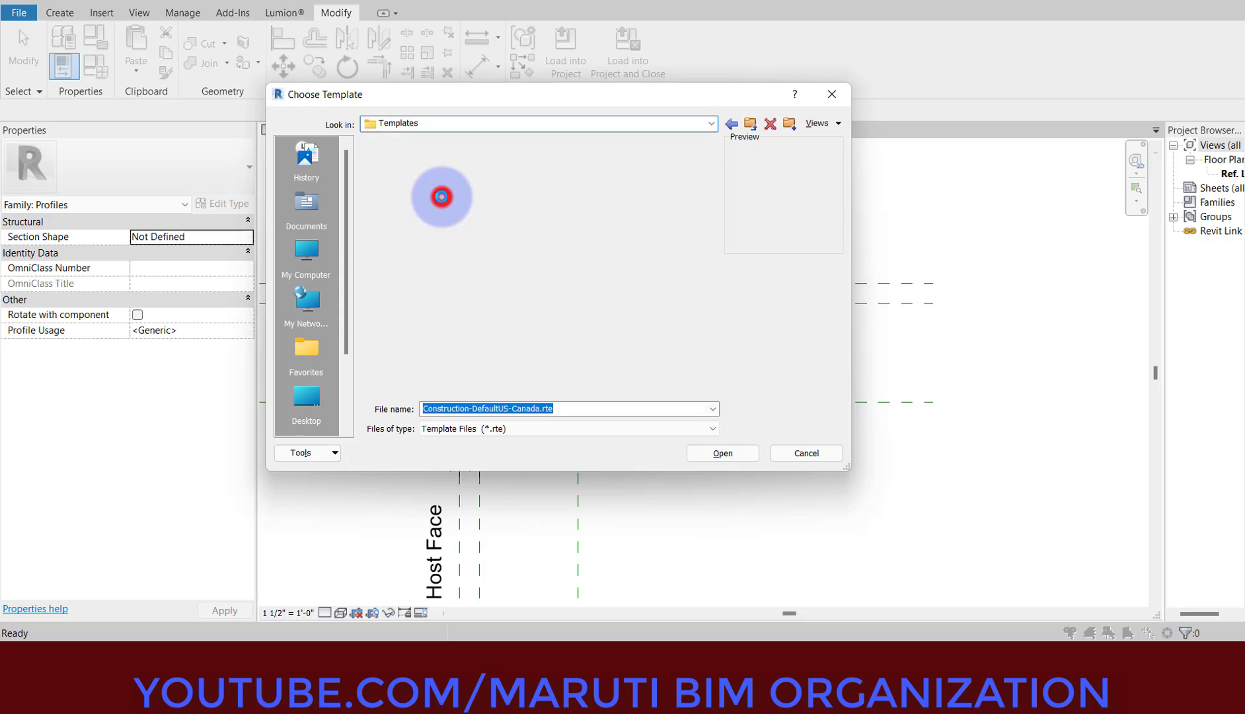
double_click(431, 194)
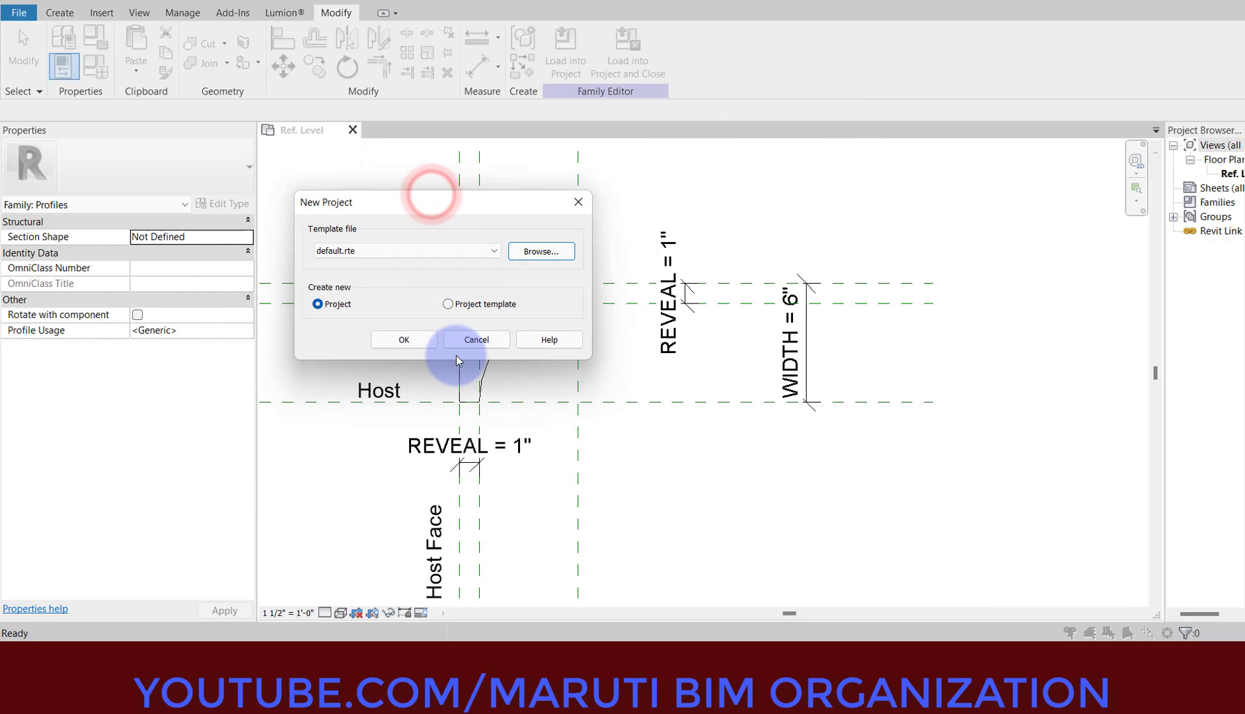
left_click(426, 344)
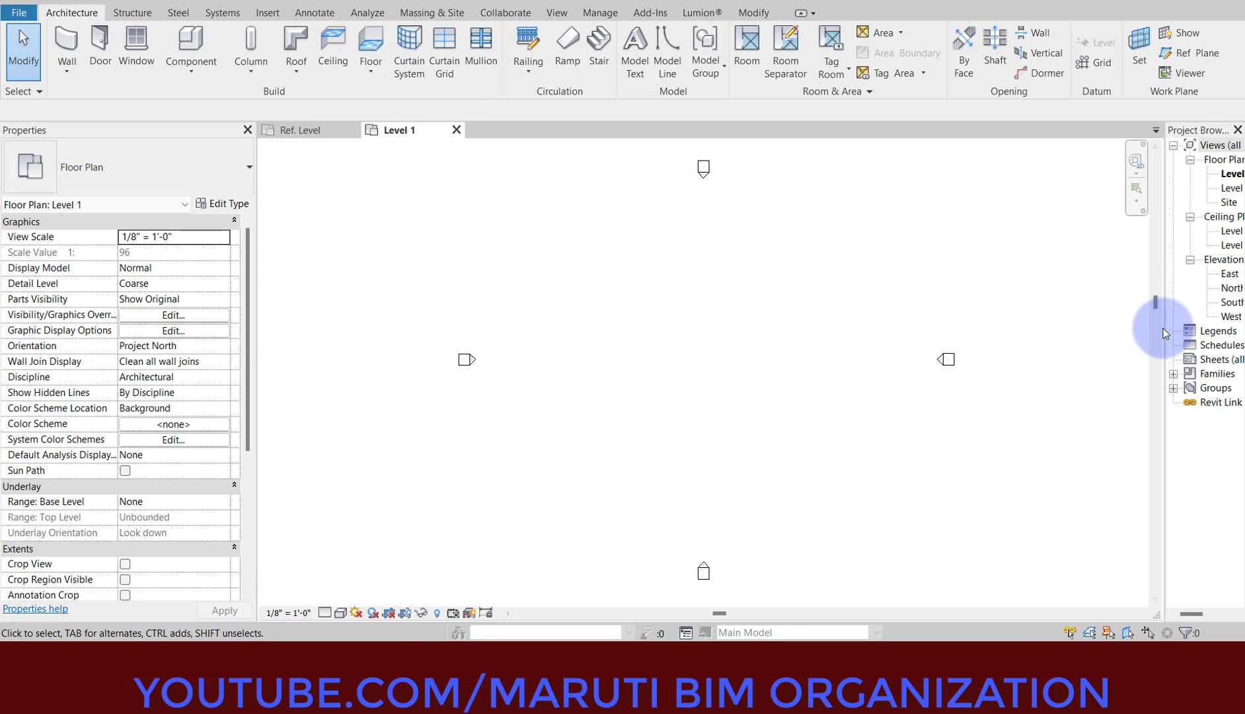
left_click_drag(1165, 334, 1019, 330)
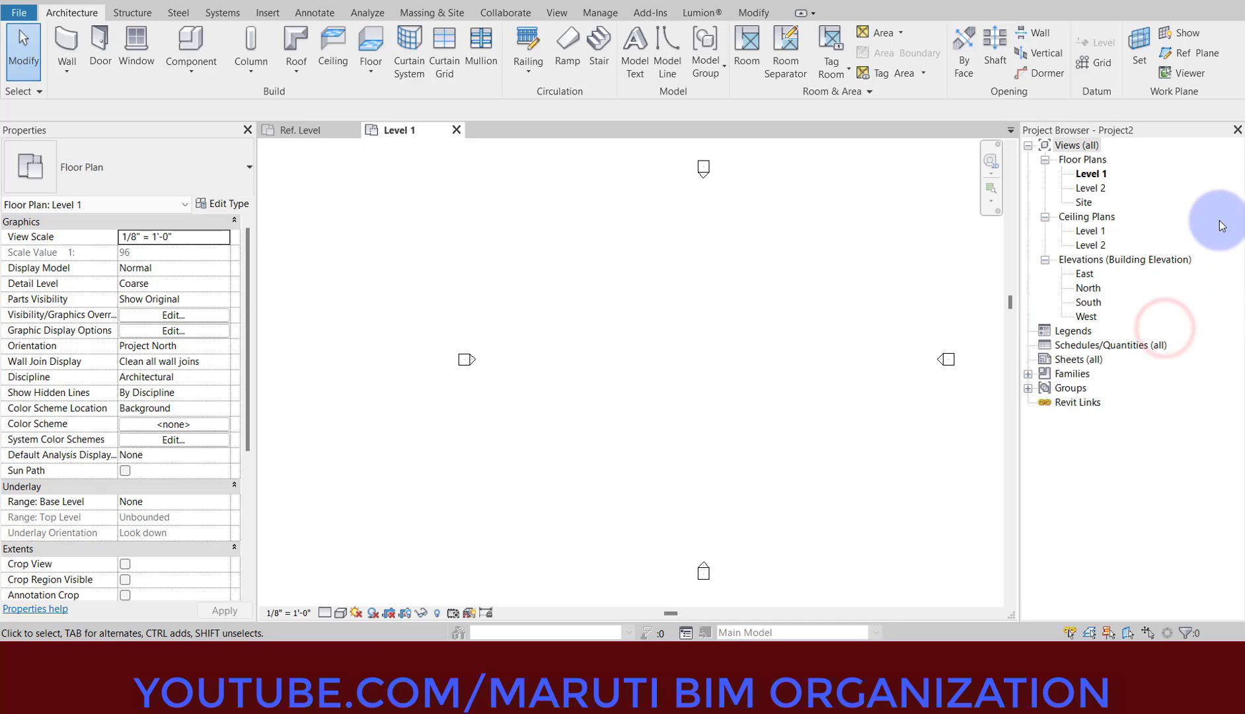
Step: Expand the project's families down to Profiles to examine which profile families are loaded
left_click(1028, 373)
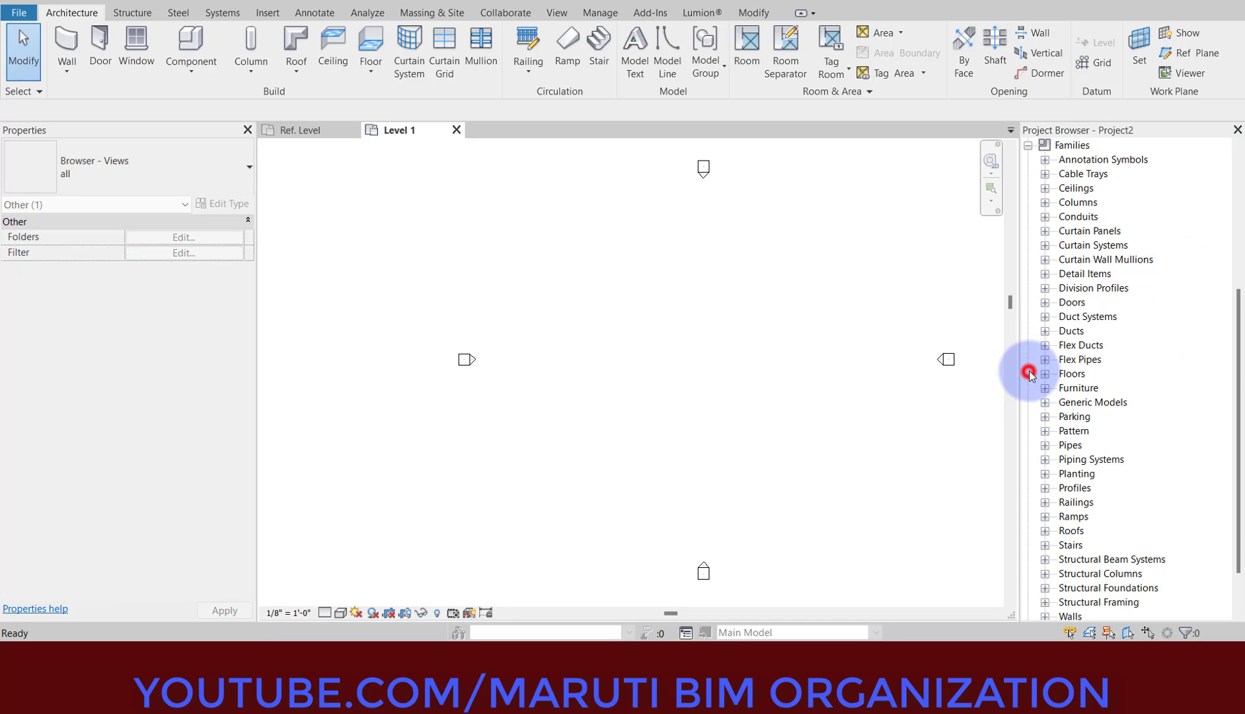
scroll(1089, 397, "down", 2)
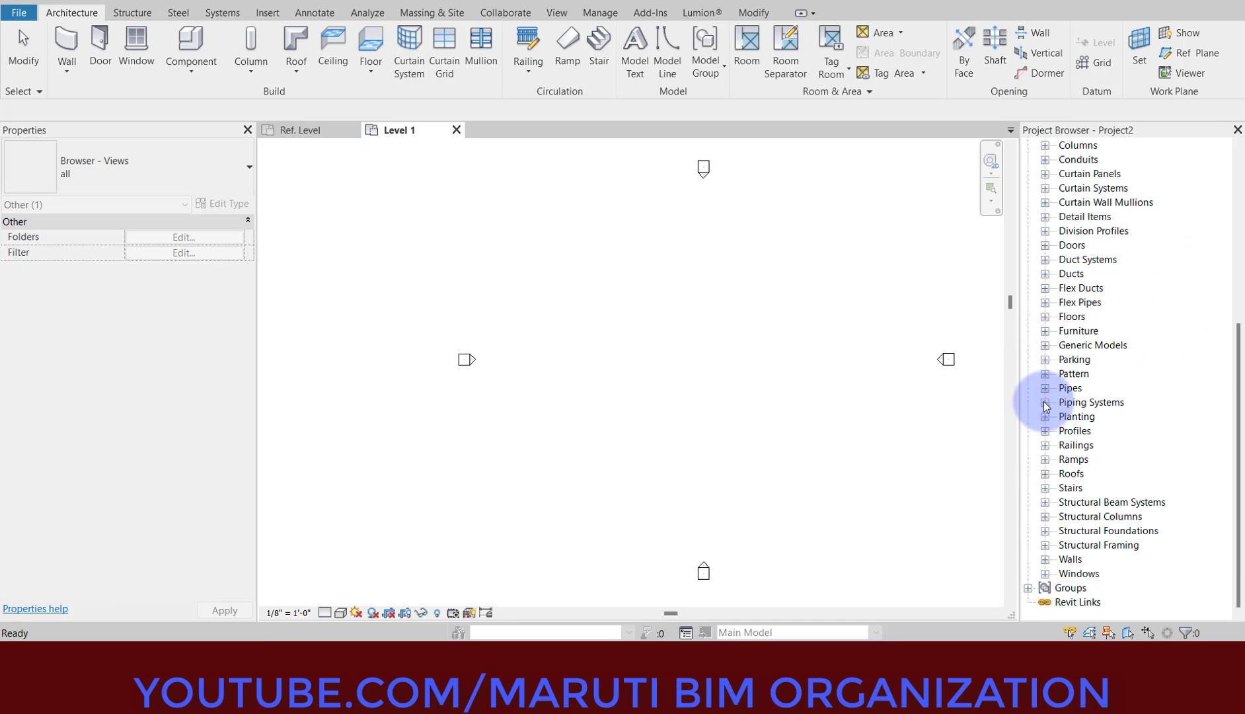
left_click(1045, 432)
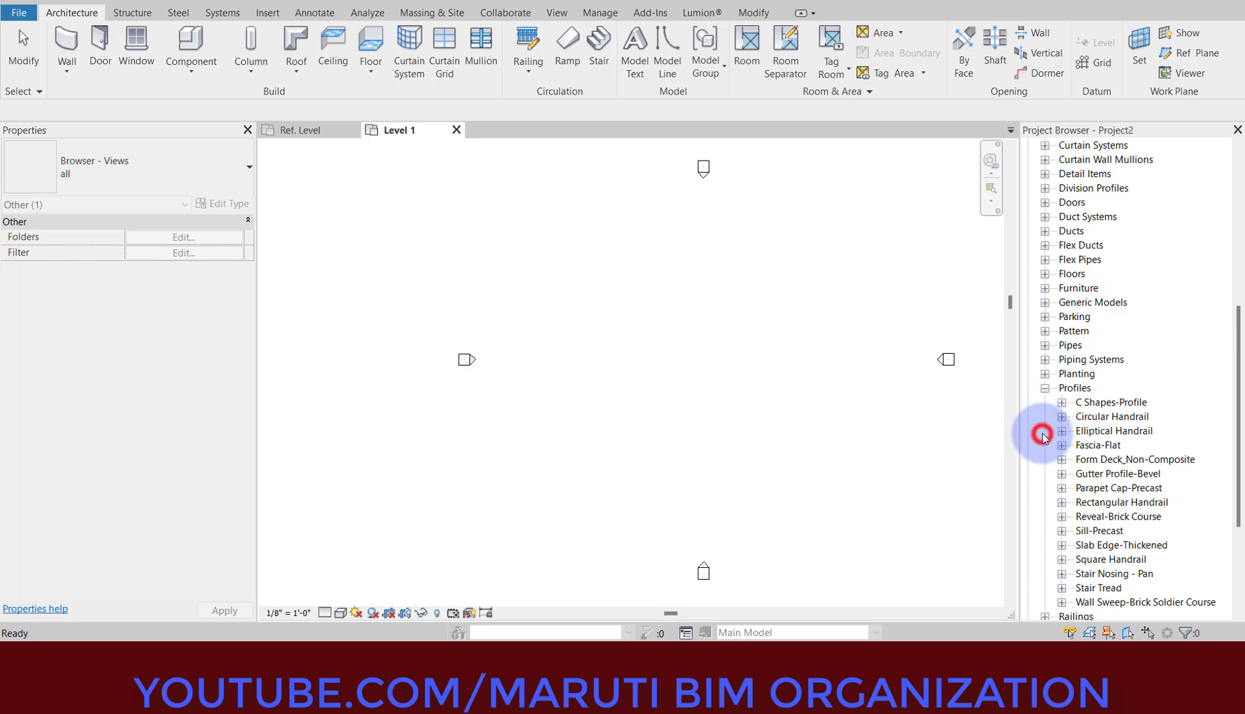
scroll(1050, 430, "down", 2)
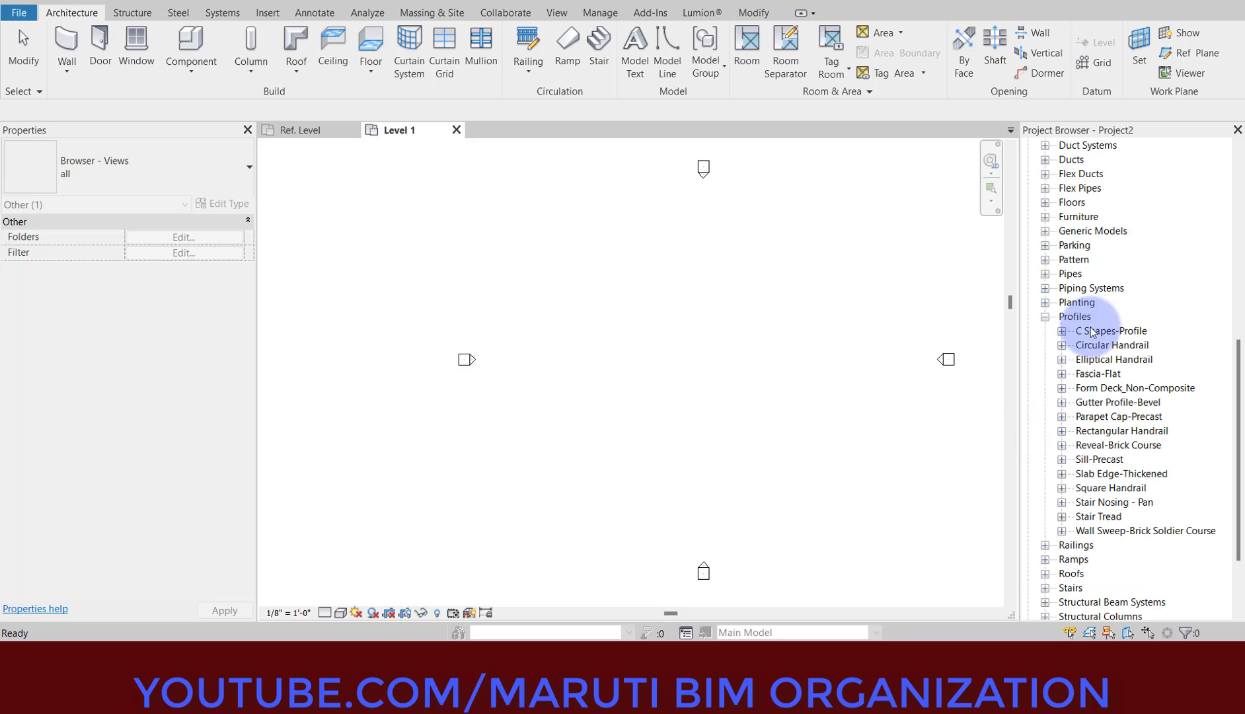
Step: Load the COVE family into the new project and expand its types under Profiles
left_click(288, 127)
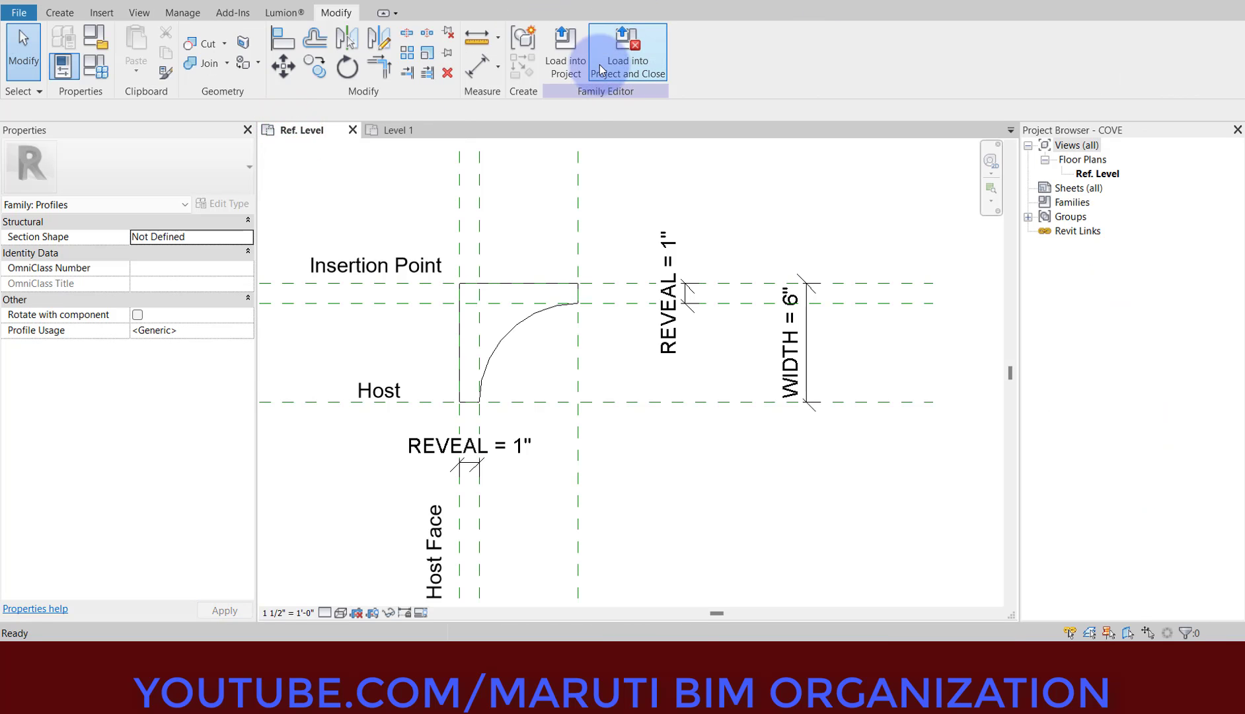
left_click(576, 61)
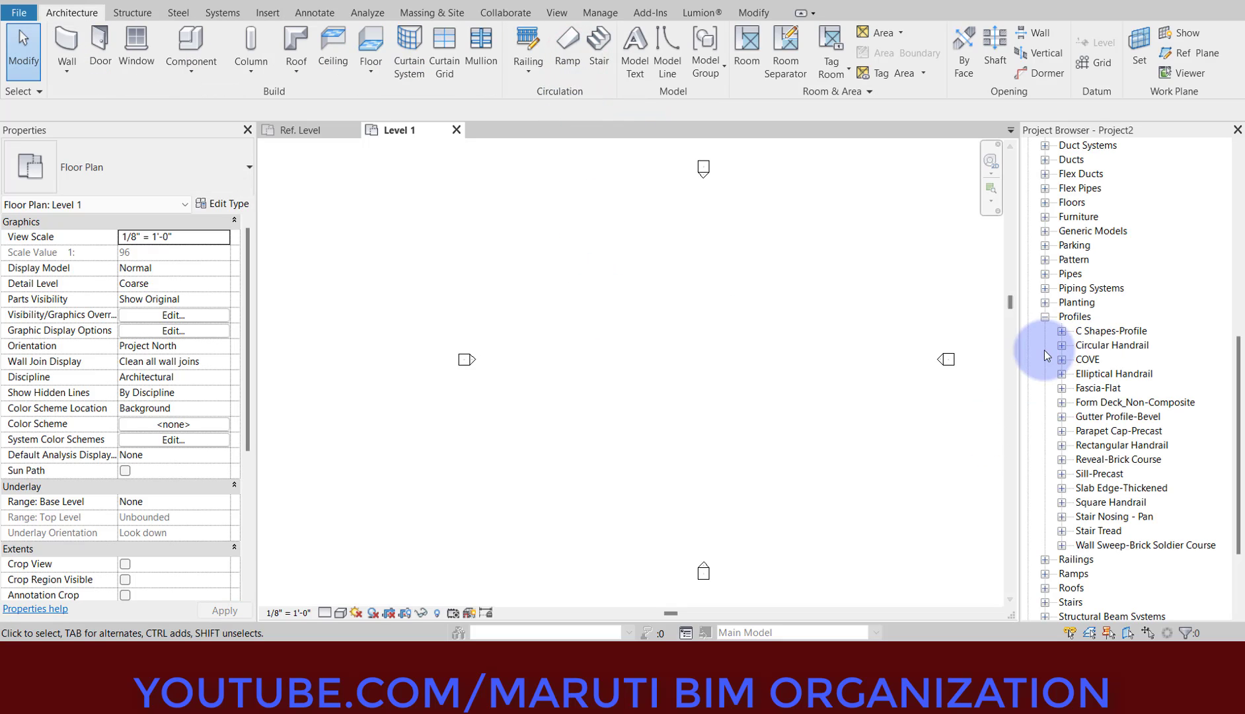
left_click(1060, 361)
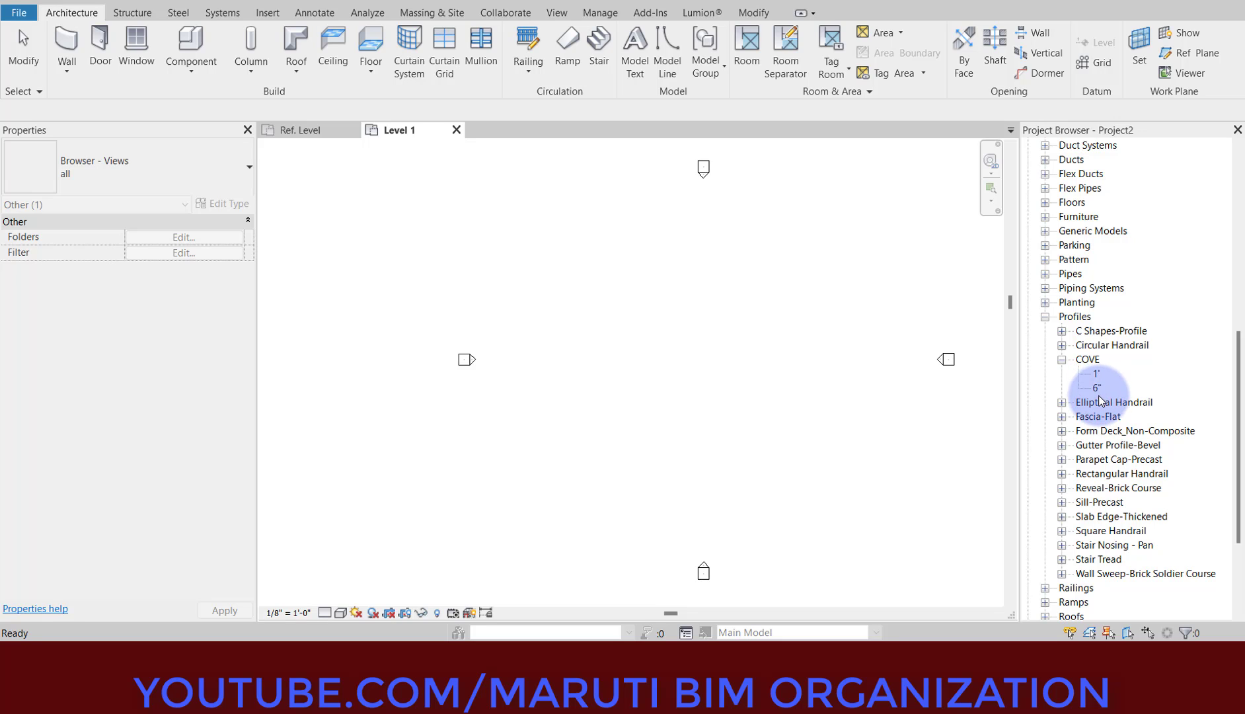
left_click(800, 396)
Step: Draw a rectangle of Exterior - Brick and CMU on MTL. Stud walls about 88' by 48' on Level 1
left_click(64, 52)
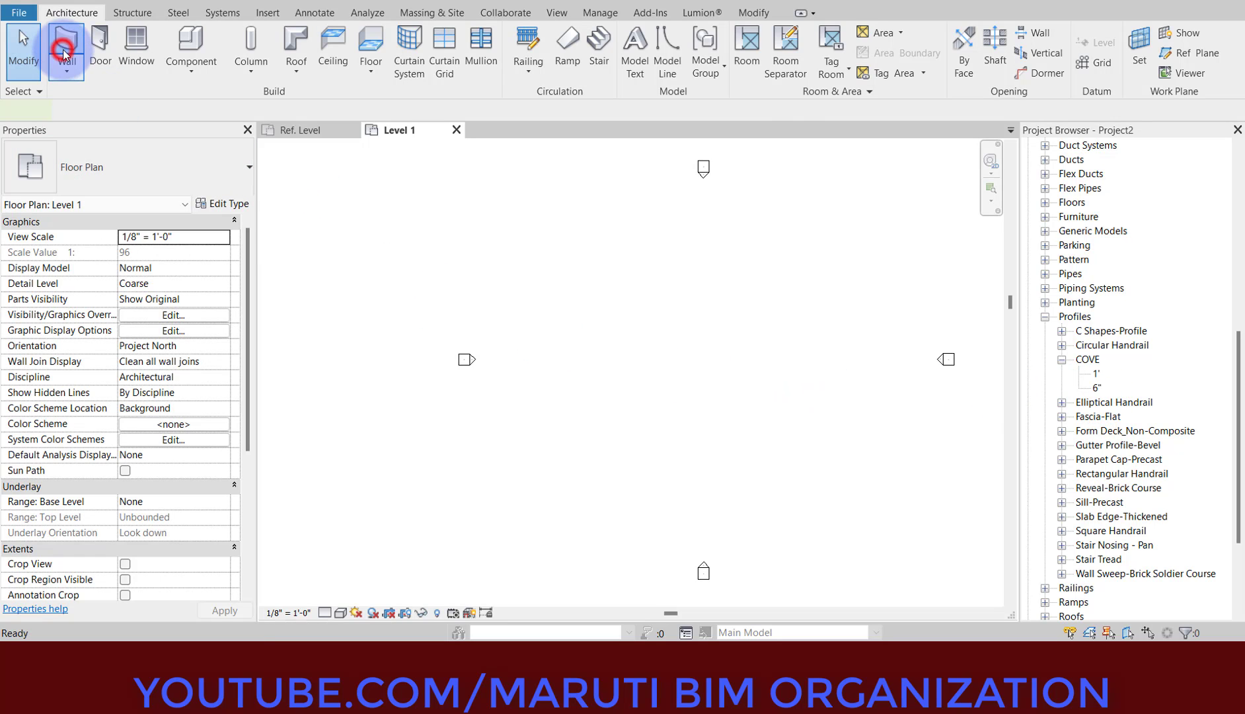
left_click(102, 168)
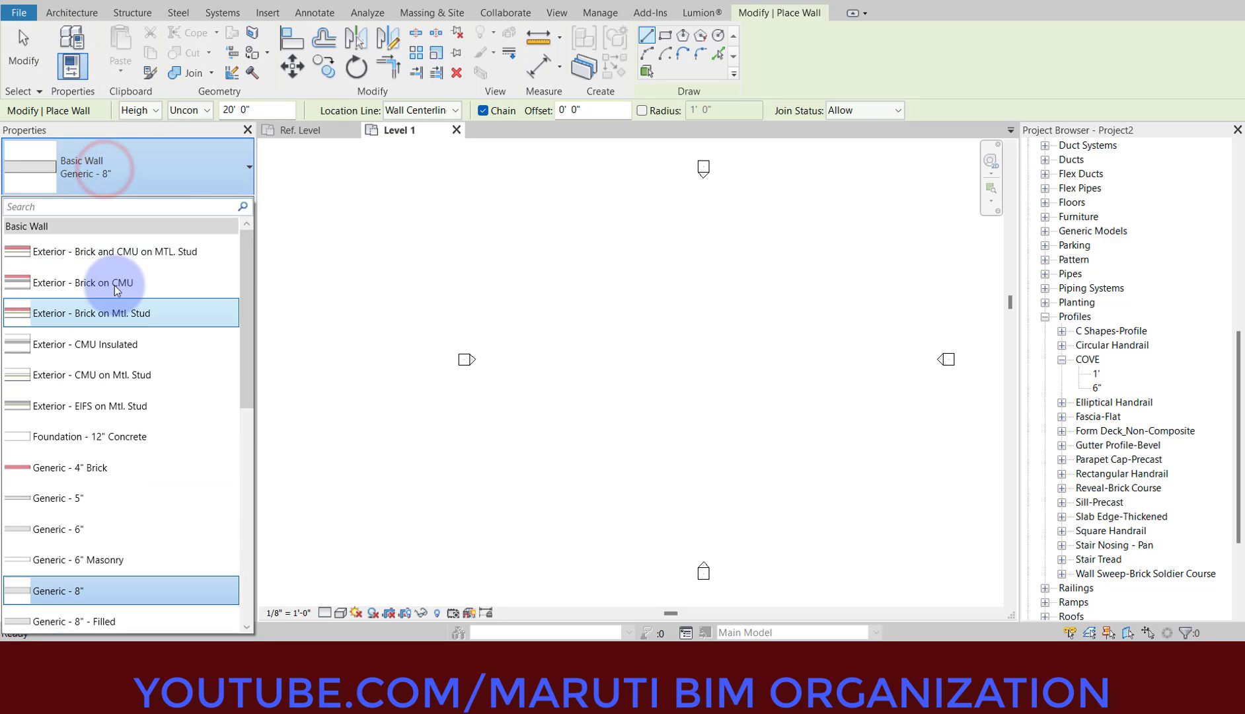
left_click(121, 255)
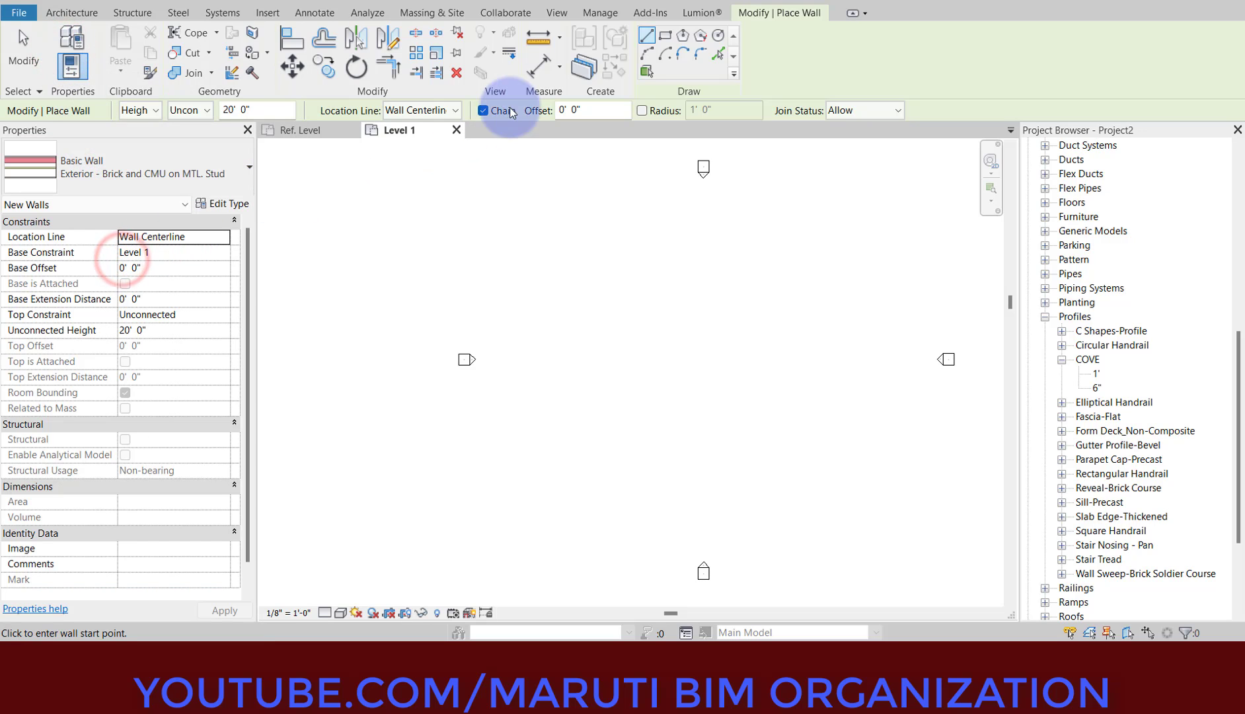
left_click(665, 35)
left_click(555, 279)
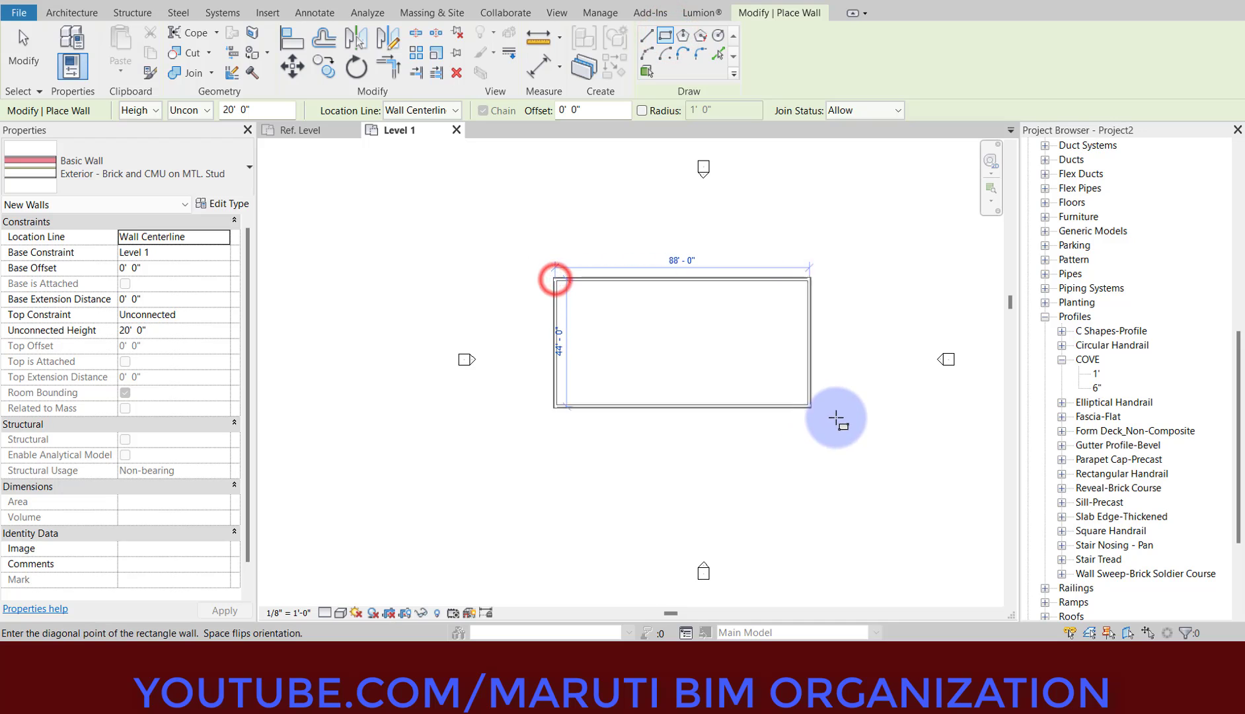
left_click(809, 416)
scroll(854, 271, "up", 2)
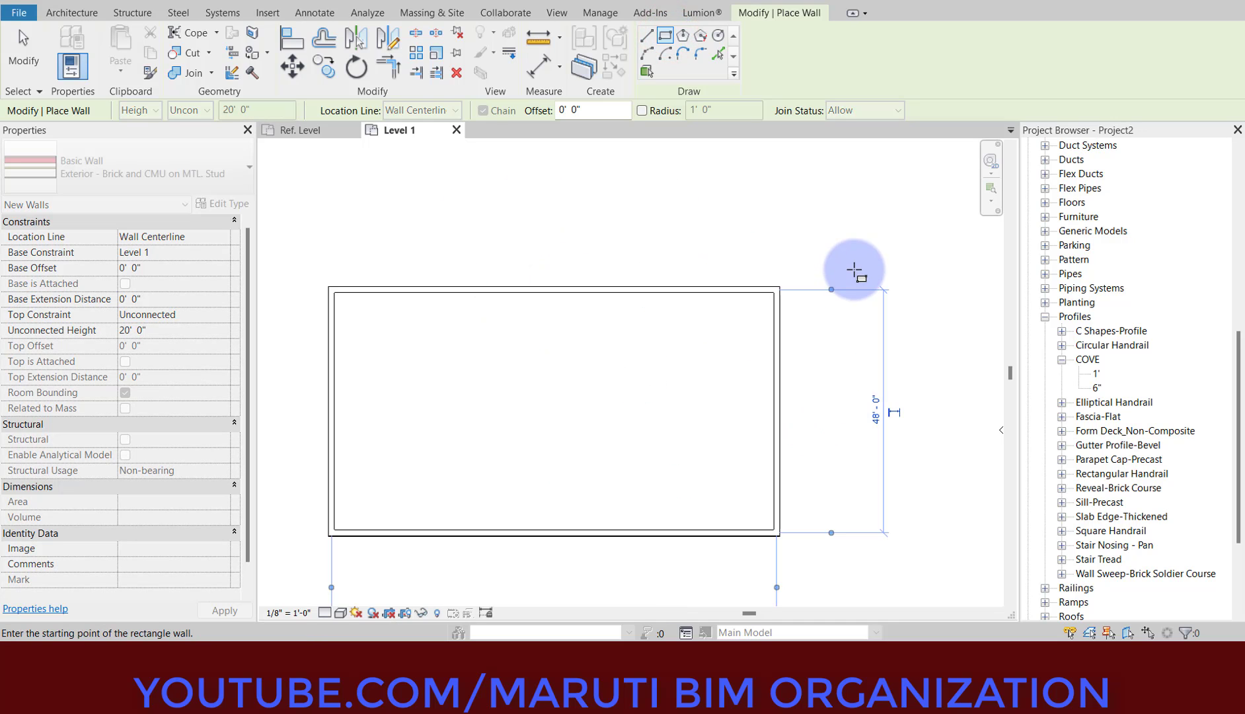
key("Escape")
key("Escape")
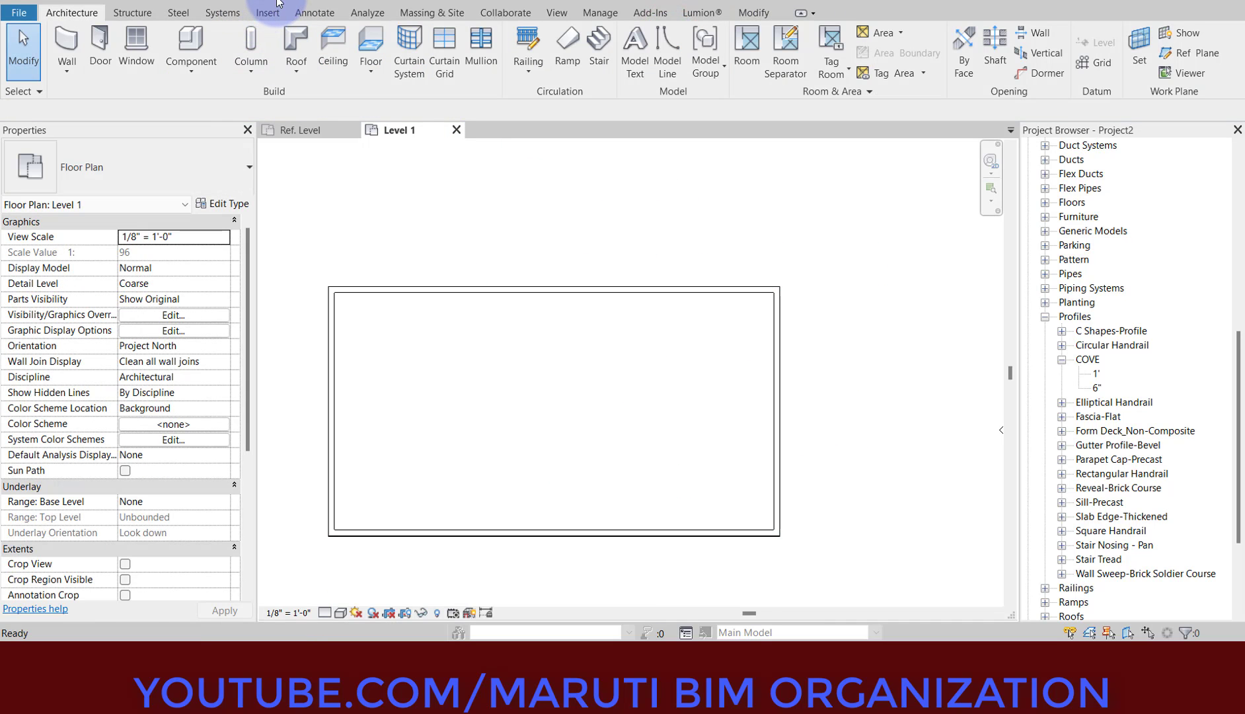
Step: Open the default 3D view of the walls with the Shaded visual style
left_click(278, 2)
key("s")
key("d")
scroll(785, 440, "up", 2)
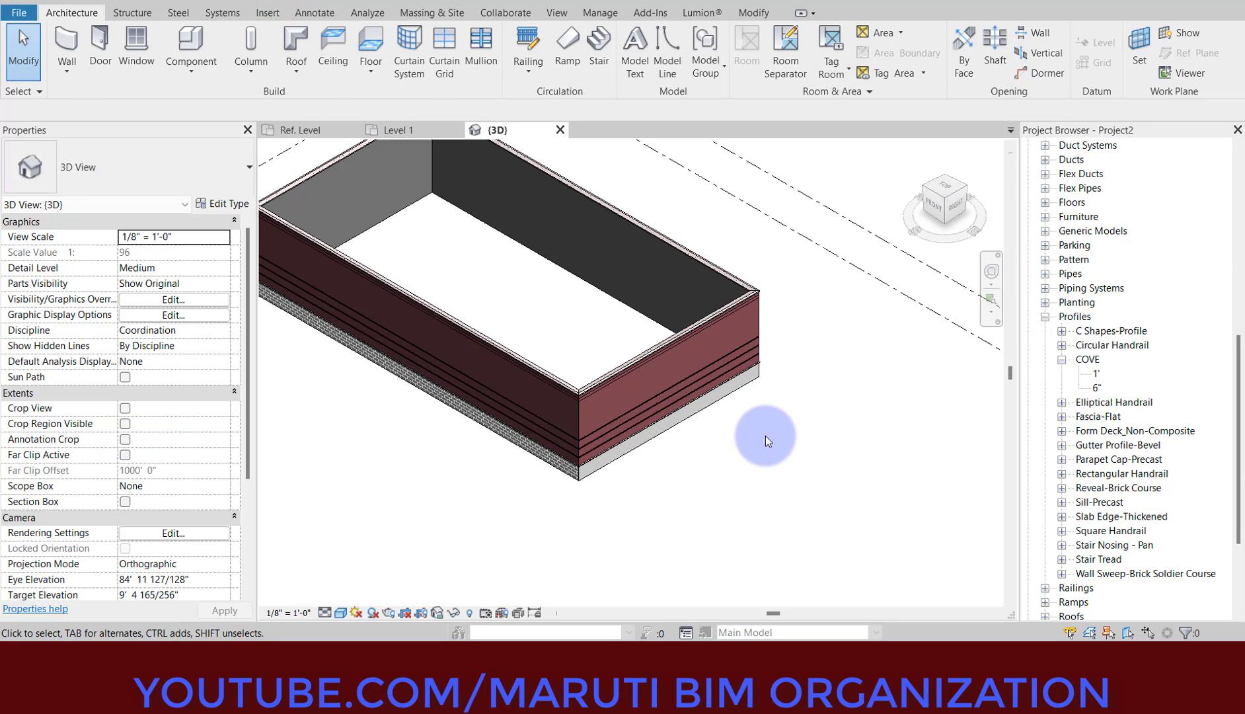
scroll(611, 371, "up", 2)
Step: Open the layer structure of the short front wall's type for editing, with the section view in the preview
left_click(608, 377)
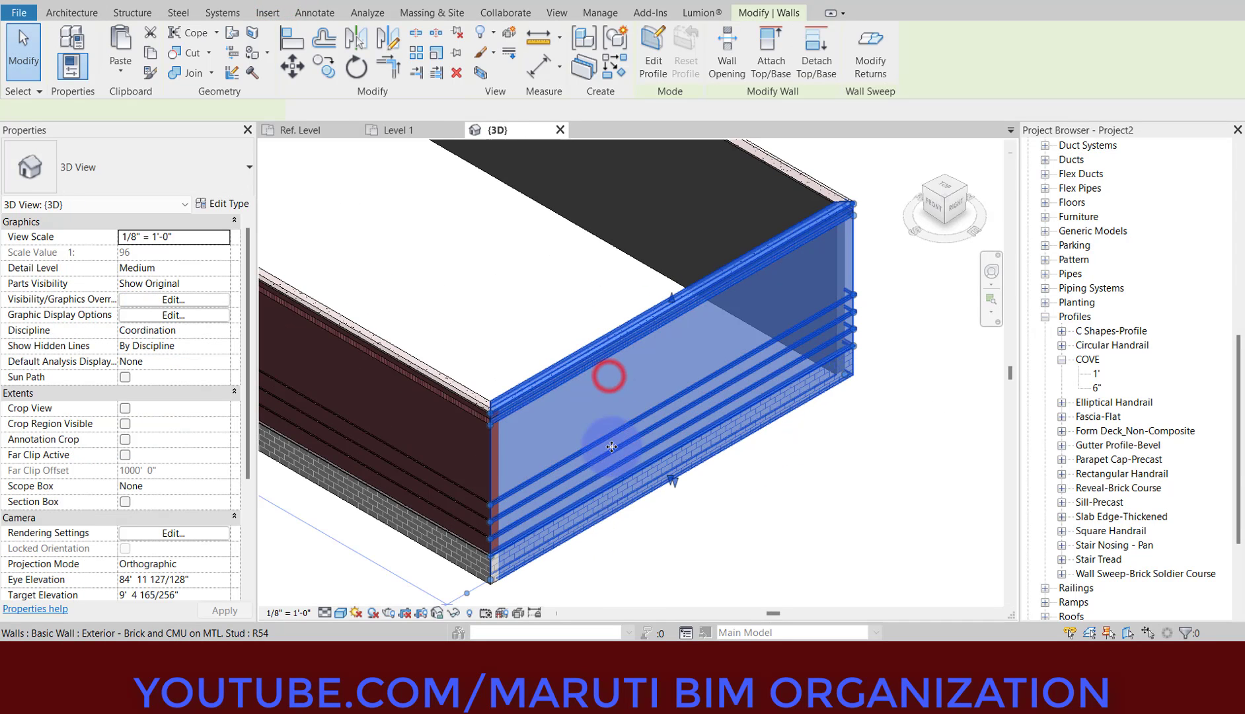
left_click(226, 204)
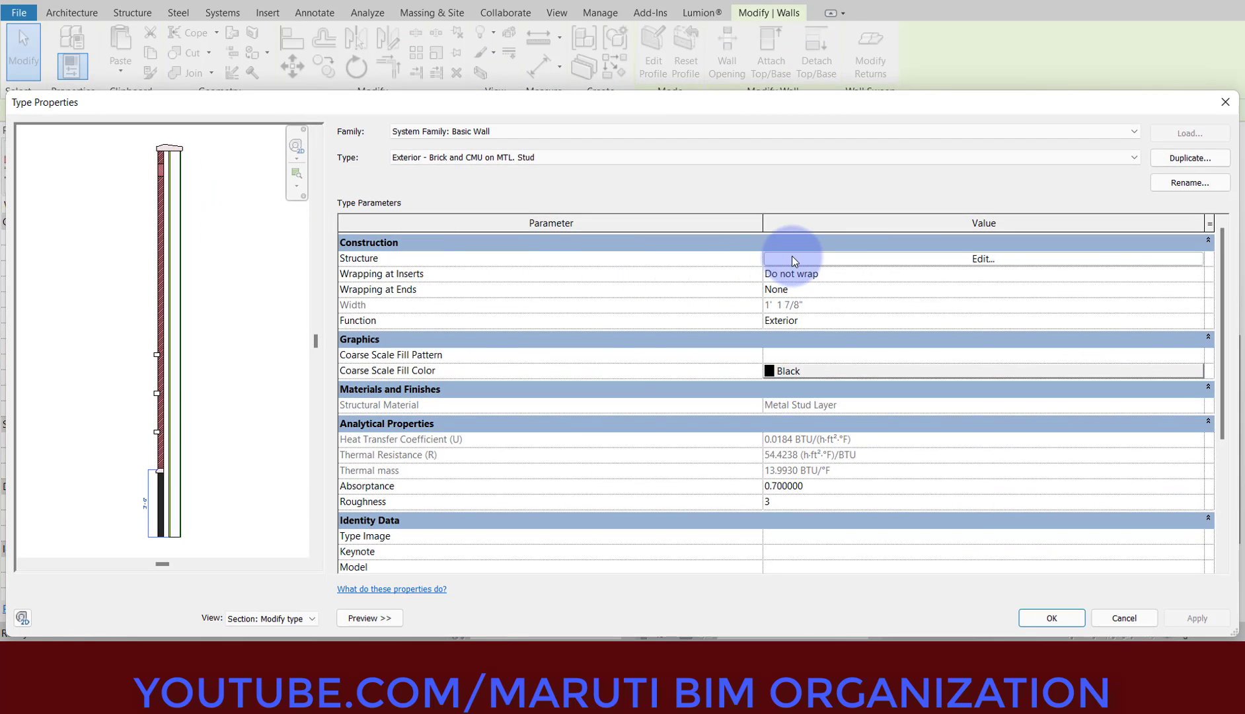
left_click(792, 257)
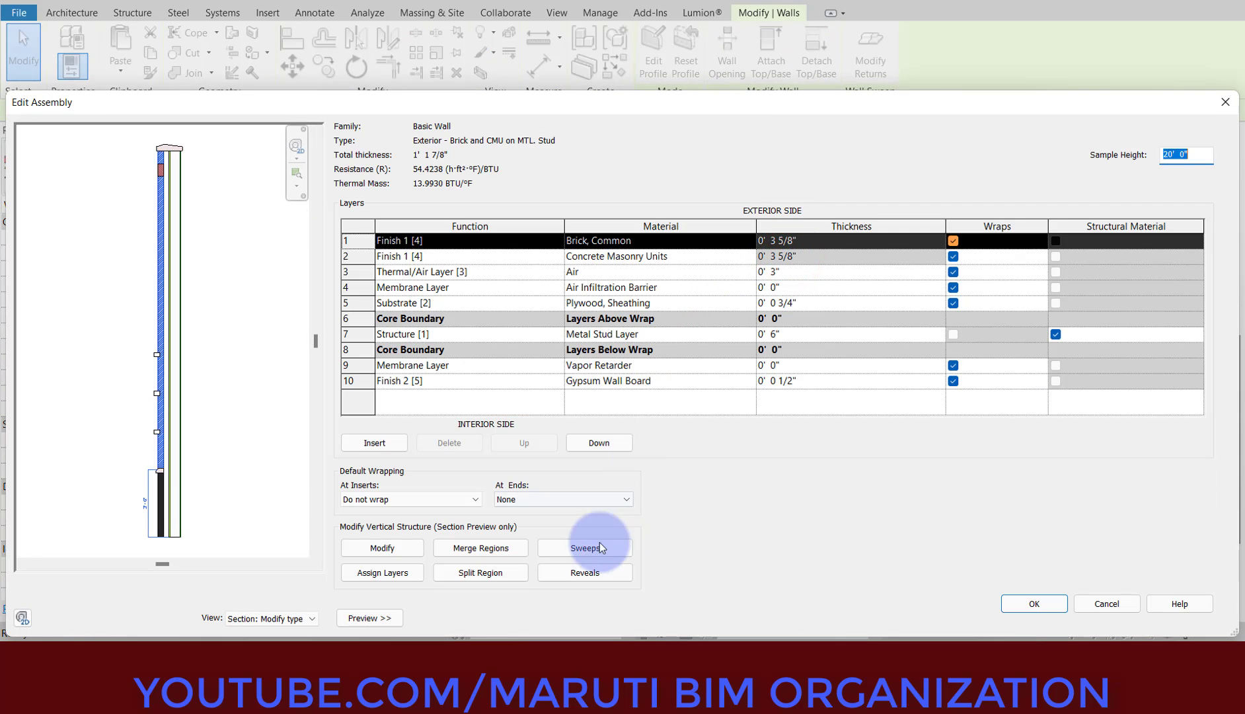
left_click(300, 618)
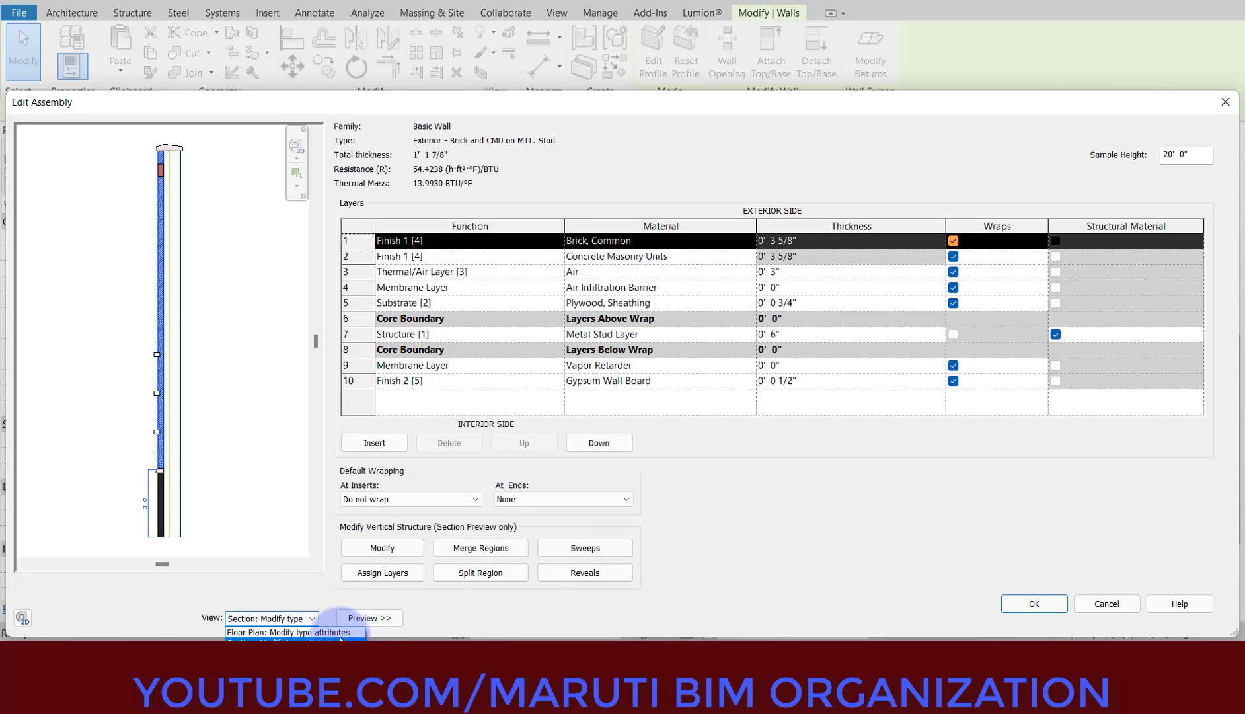
left_click(369, 618)
left_click(233, 623)
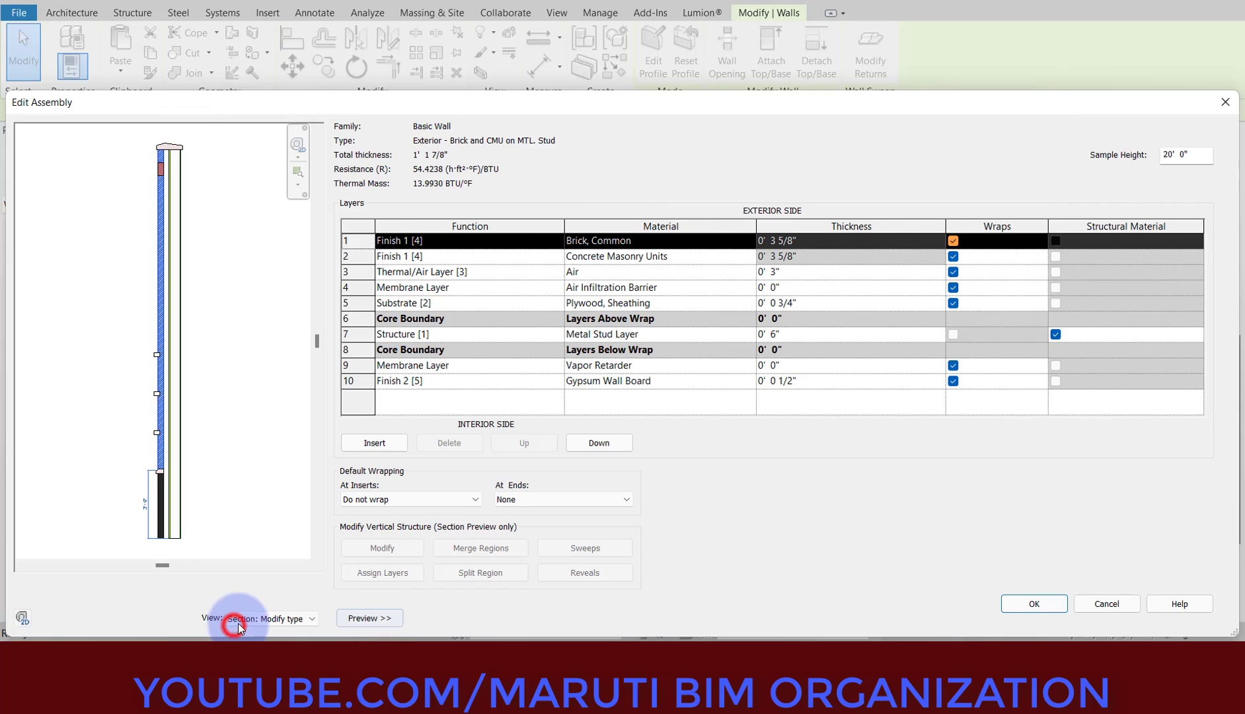
left_click(254, 621)
left_click(254, 616)
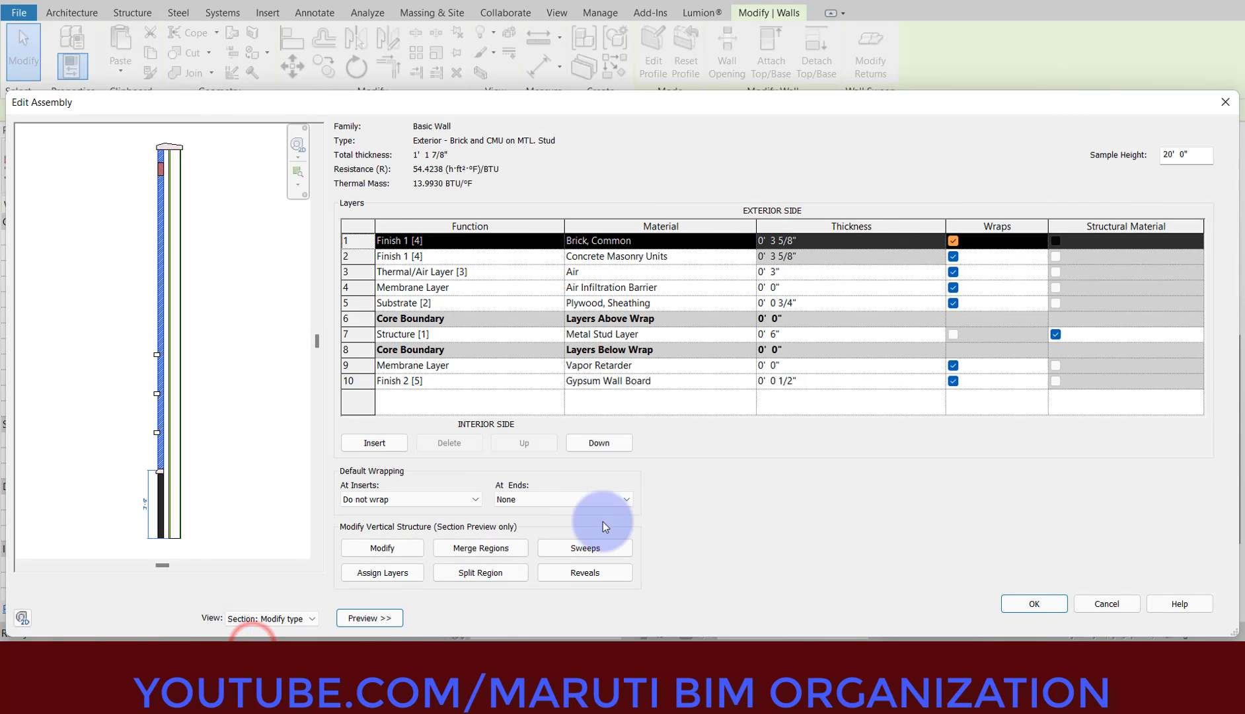
Step: Delete the brick soldier course from the type's wall sweeps, and locate the parapet cap and sill sweeps in the preview
left_click(586, 548)
left_click(415, 291)
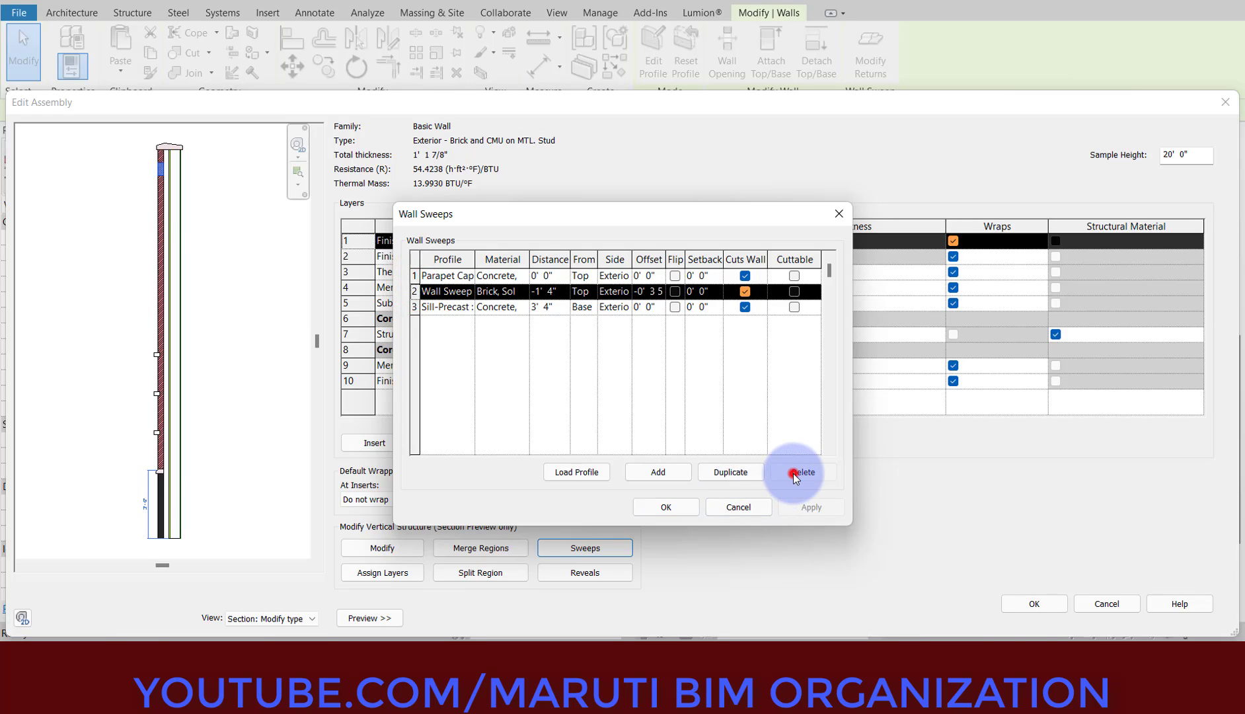
left_click(795, 474)
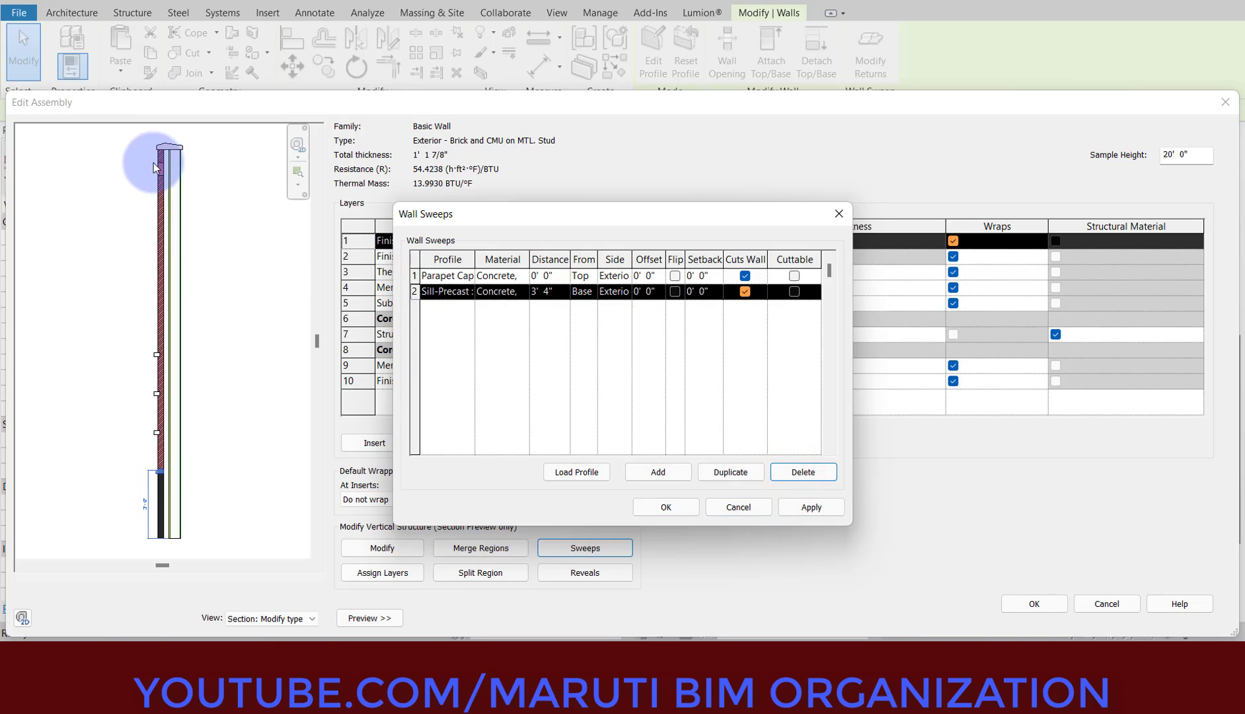
left_click(415, 274)
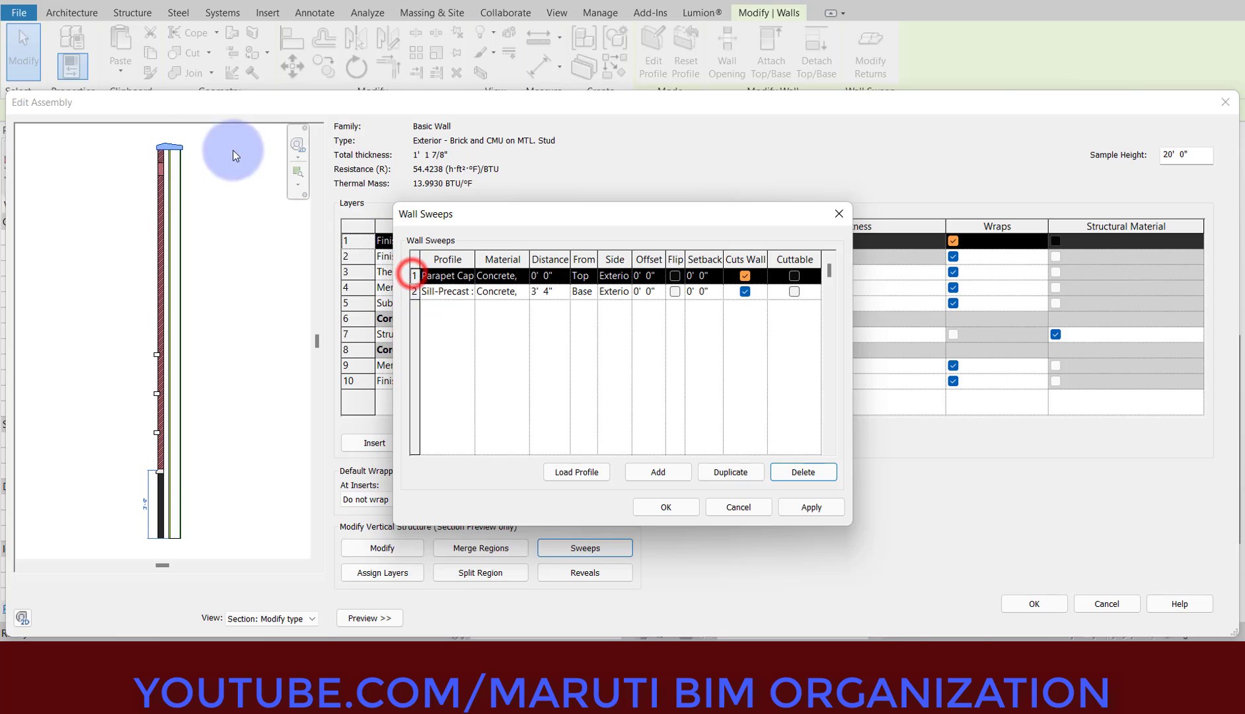
left_click(207, 161)
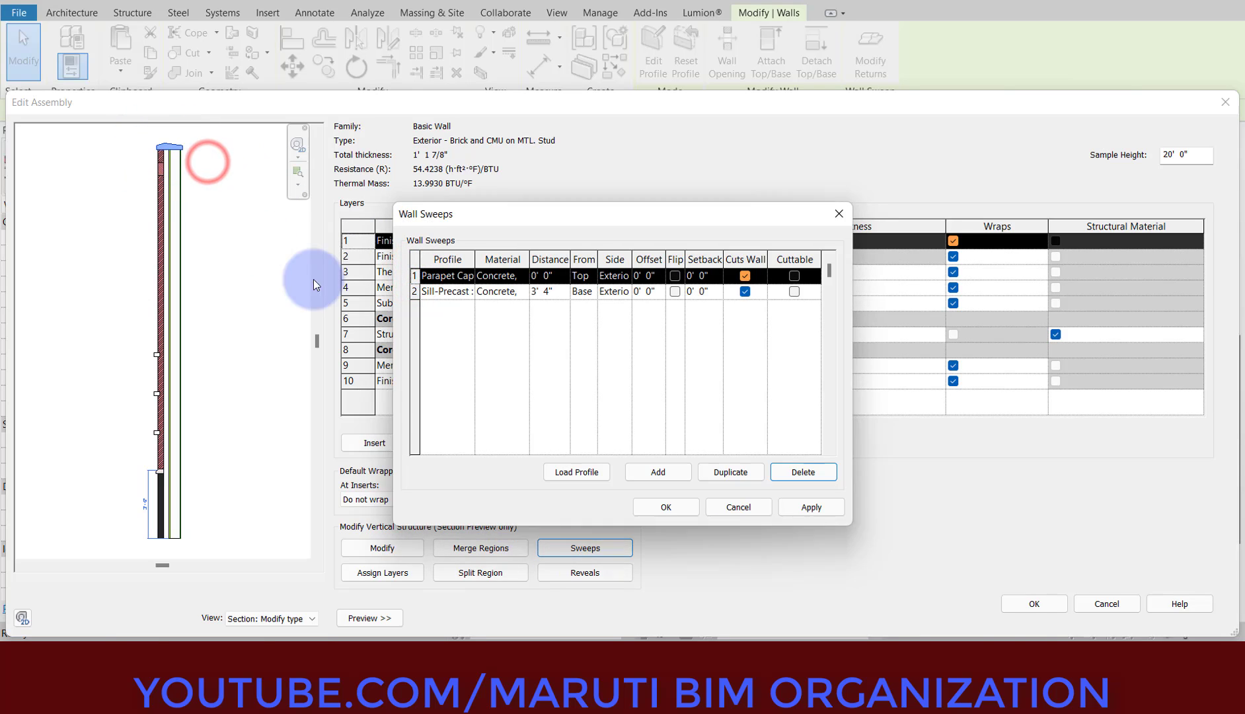
left_click(415, 290)
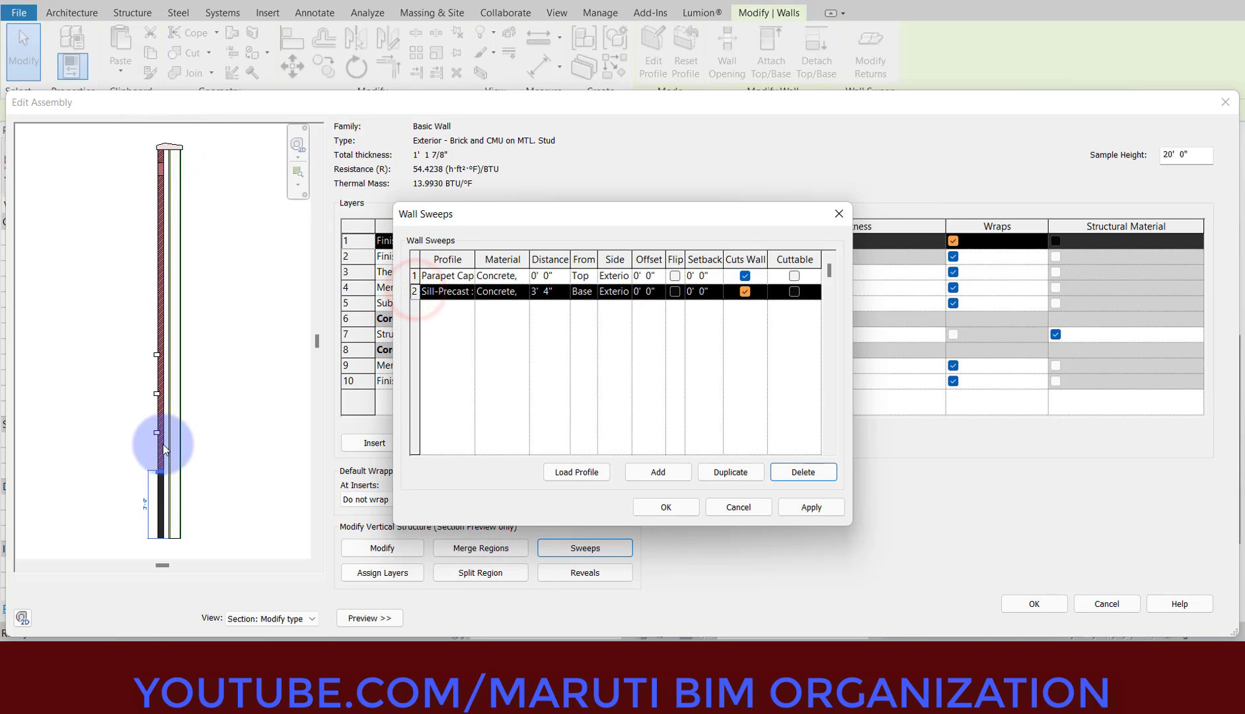
Step: Add a wall sweep with the COVE : 1' profile and the Concrete, Precast material
left_click(679, 469)
left_click(466, 291)
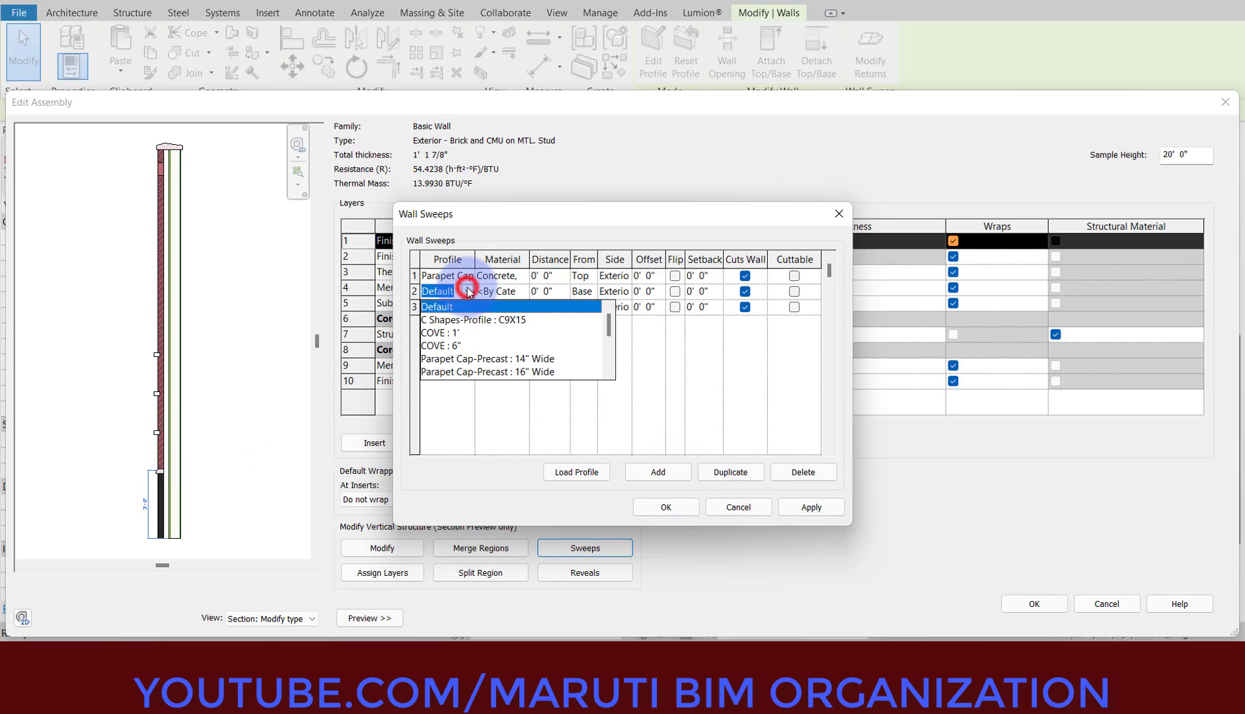
left_click(463, 331)
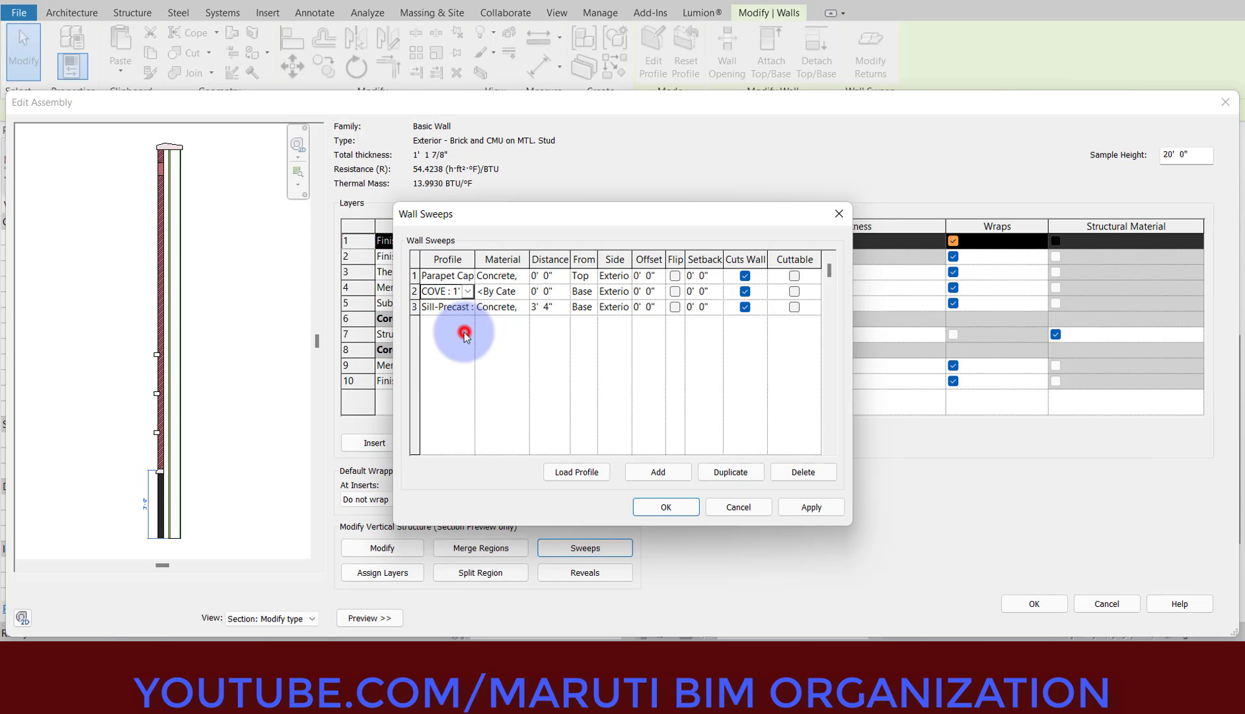
left_click(504, 290)
left_click(521, 293)
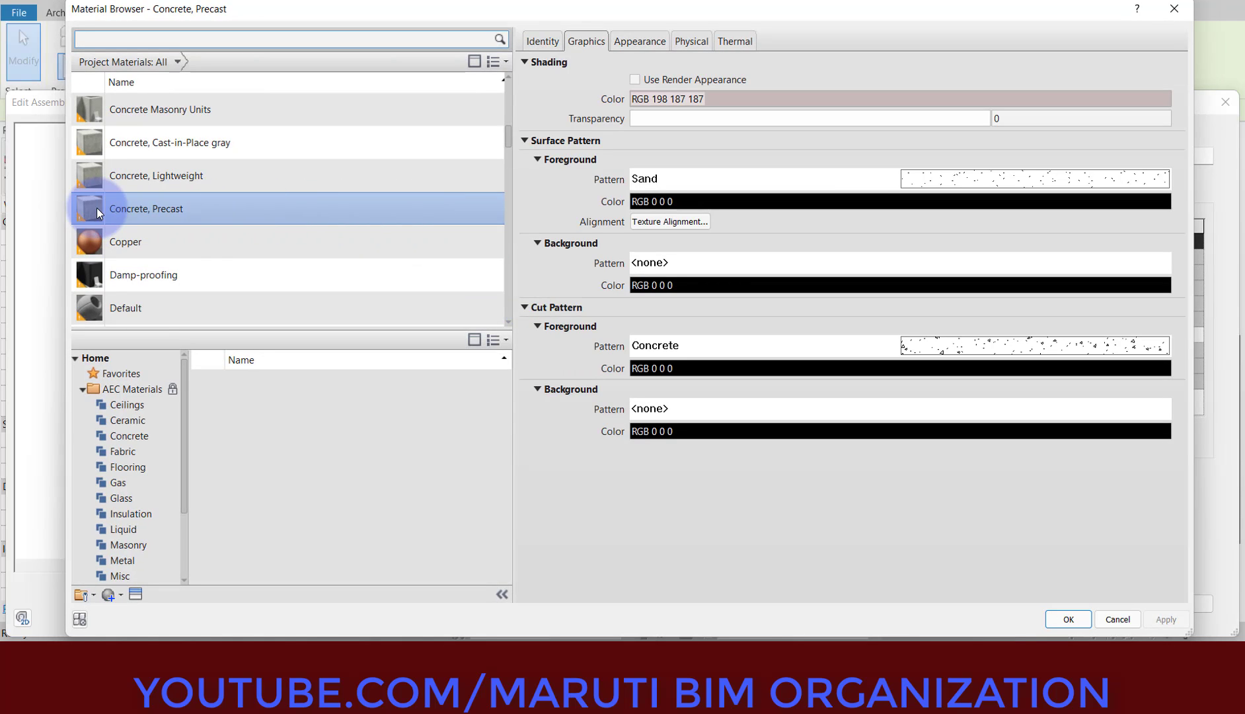
double_click(167, 213)
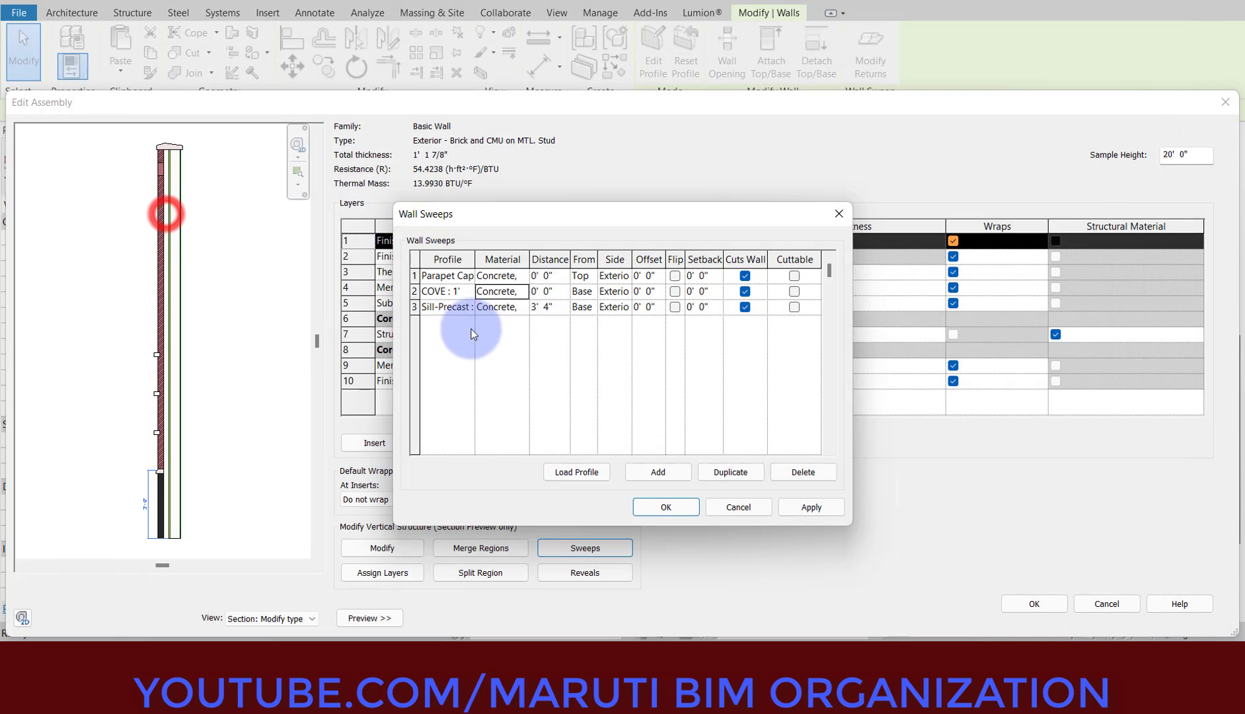
Step: Set the COVE sweep's distance to -1' 0" measured from the Top and apply it
left_click(560, 296)
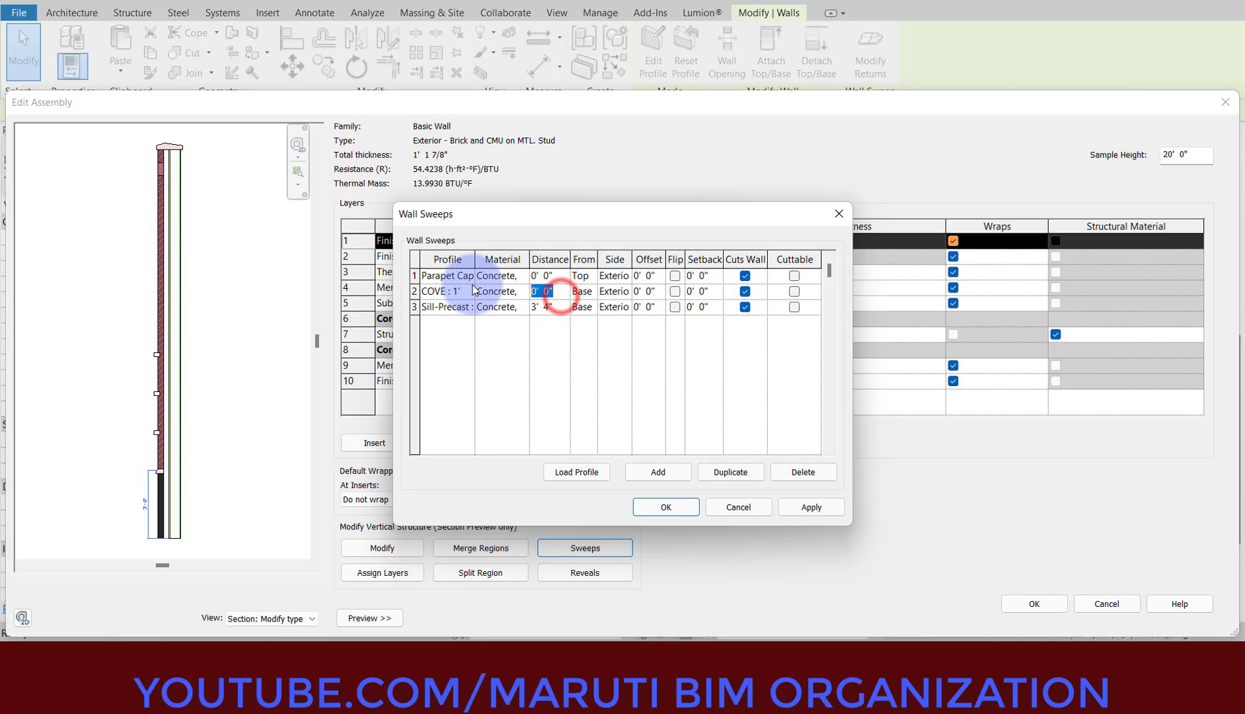
left_click(592, 295)
left_click(590, 322)
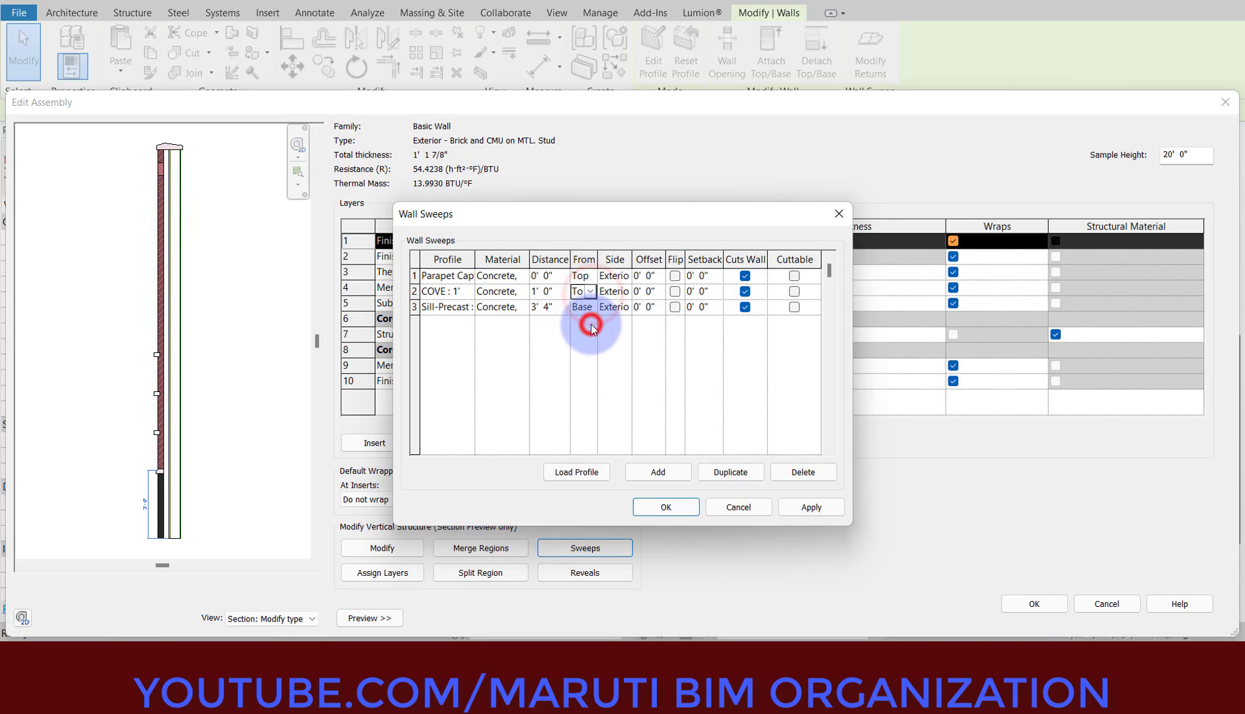
left_click(528, 294)
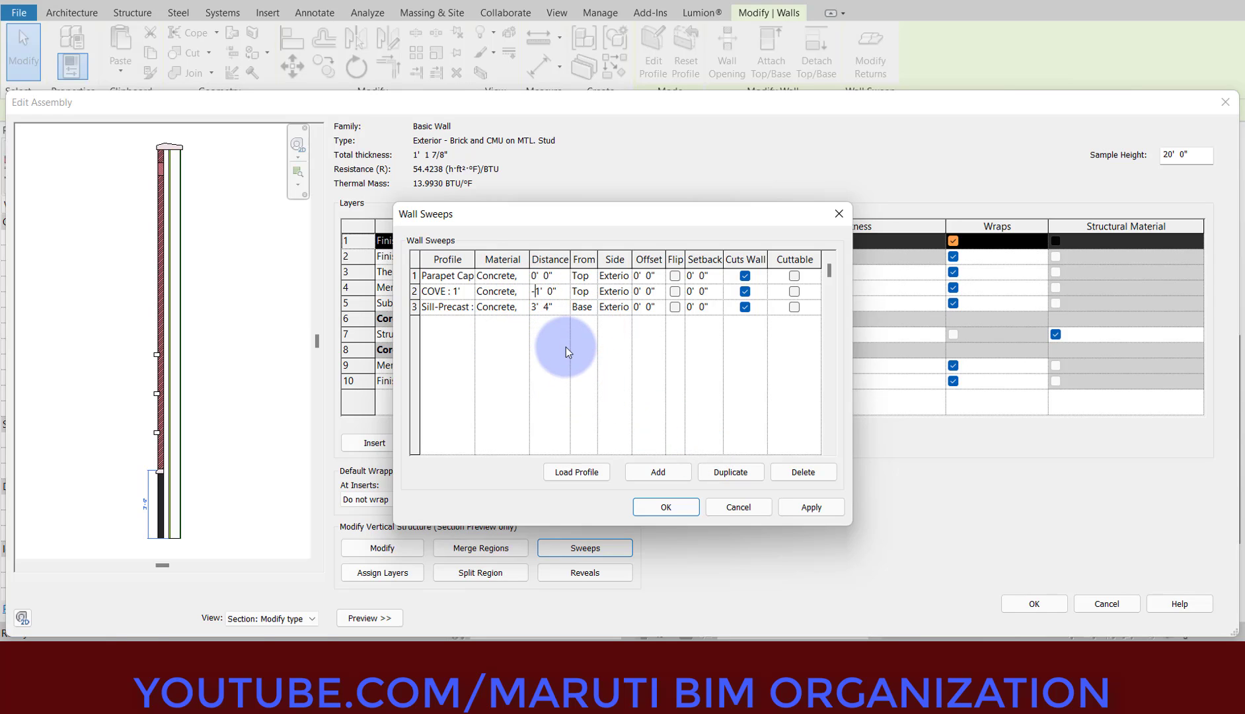
type("-")
key("Tab")
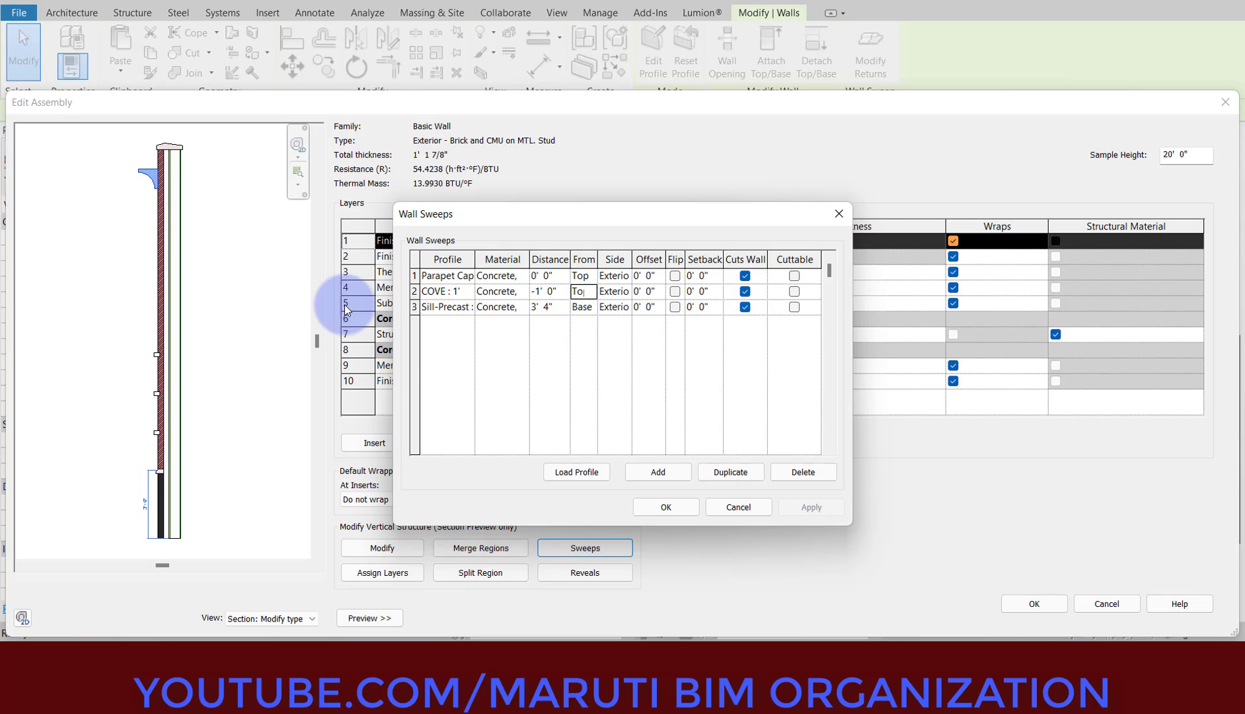
Step: Accept the wall sweeps, the assembly and the type properties, then deselect the wall
left_click(653, 505)
left_click(1025, 602)
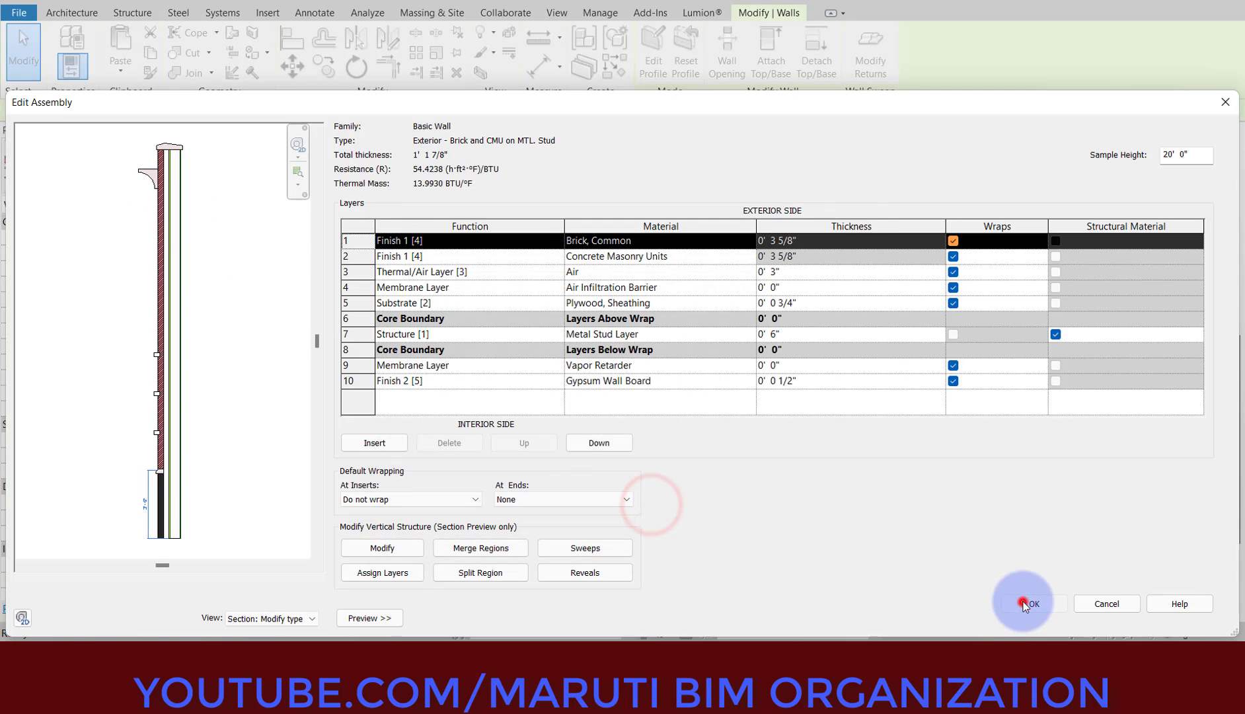
left_click(1031, 616)
left_click(846, 528)
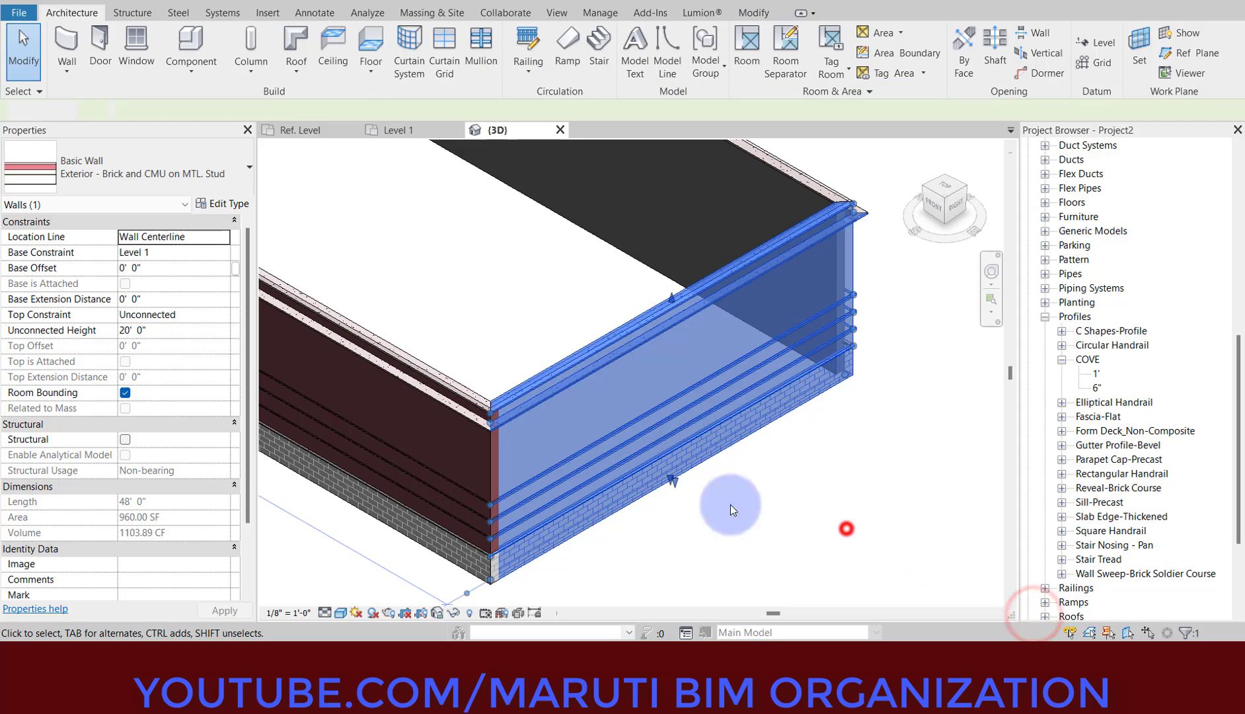
Step: Examine the COVE wall sweep along the building's walls and where it meets the parapet corners
scroll(485, 374, "up", 5)
scroll(485, 374, "down", 3)
left_click(568, 533)
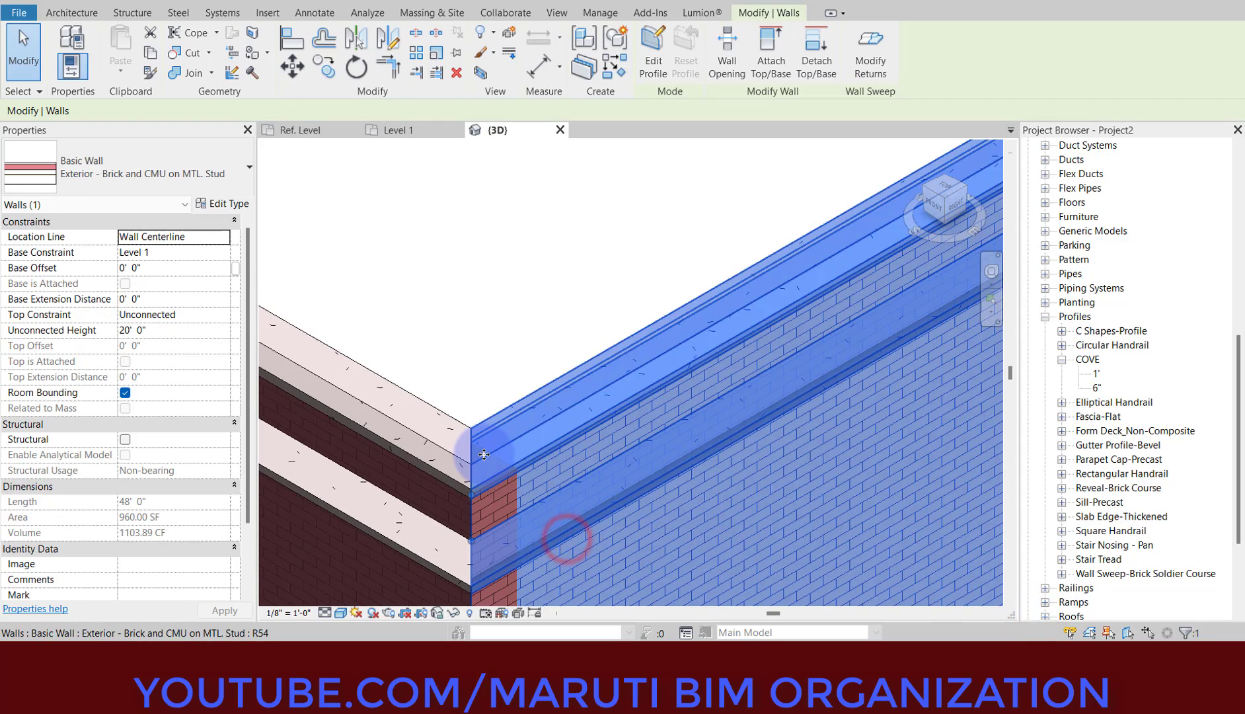
middle_click_drag(565, 493, 417, 444, "shift")
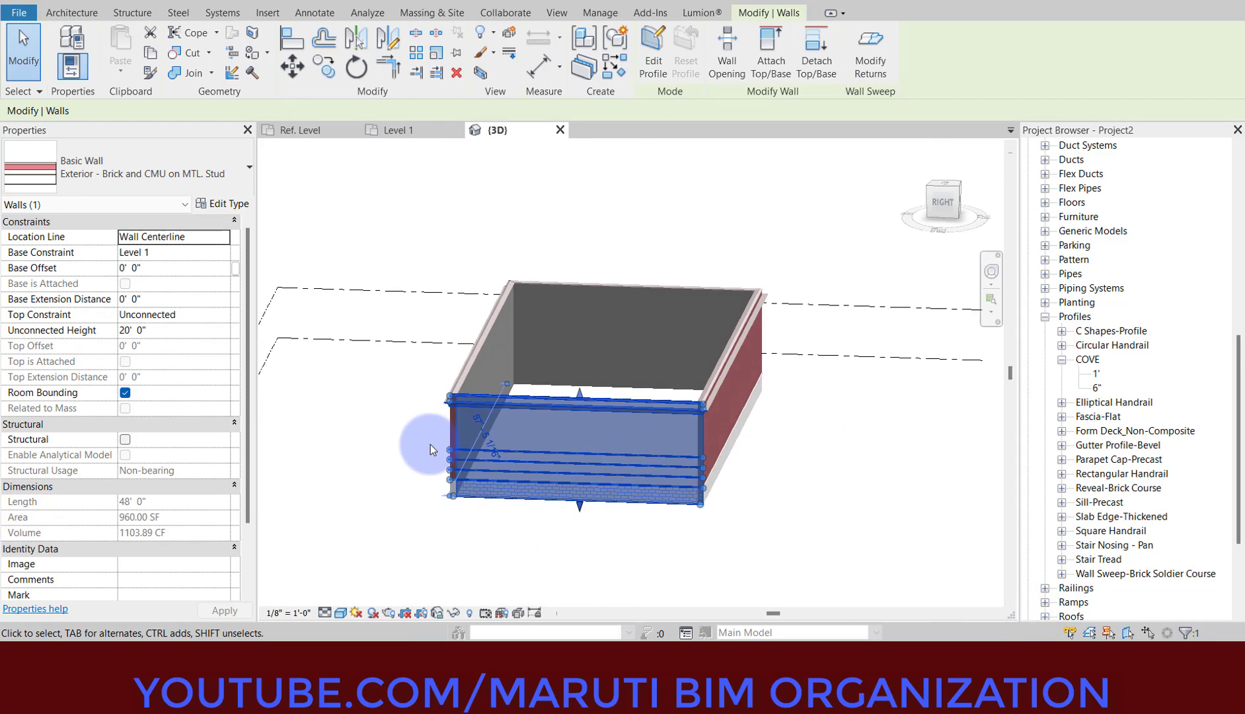
left_click(425, 445)
scroll(466, 371, "up", 5)
scroll(465, 371, "down", 3)
left_click(500, 325)
scroll(497, 350, "up", 5)
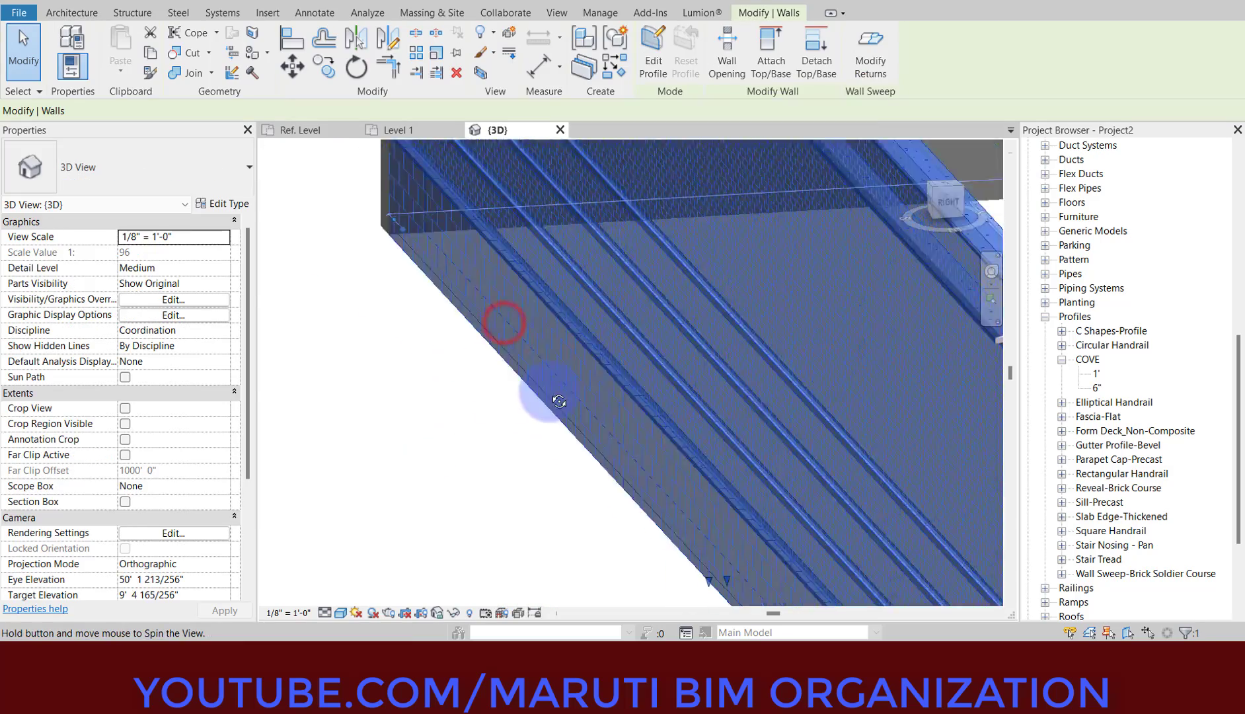
scroll(530, 449, "down", 3)
key("Escape")
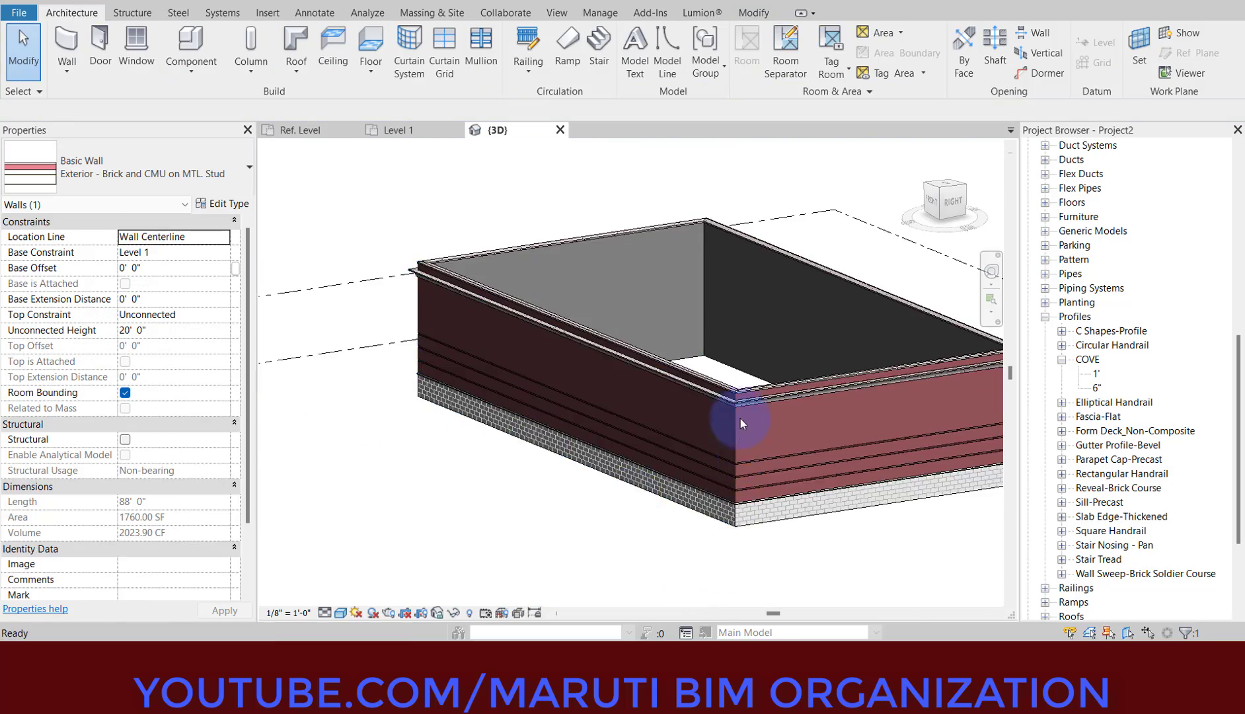
scroll(728, 417, "up", 5)
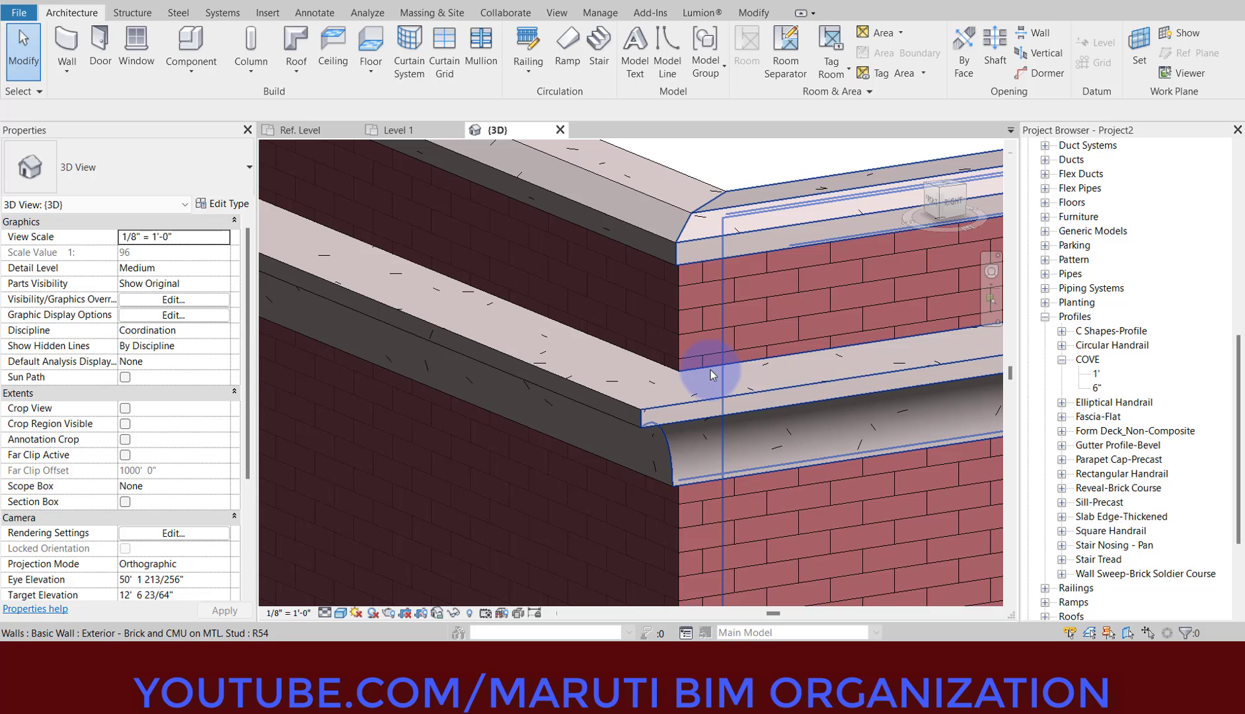
left_click(720, 386)
scroll(653, 363, "down", 3)
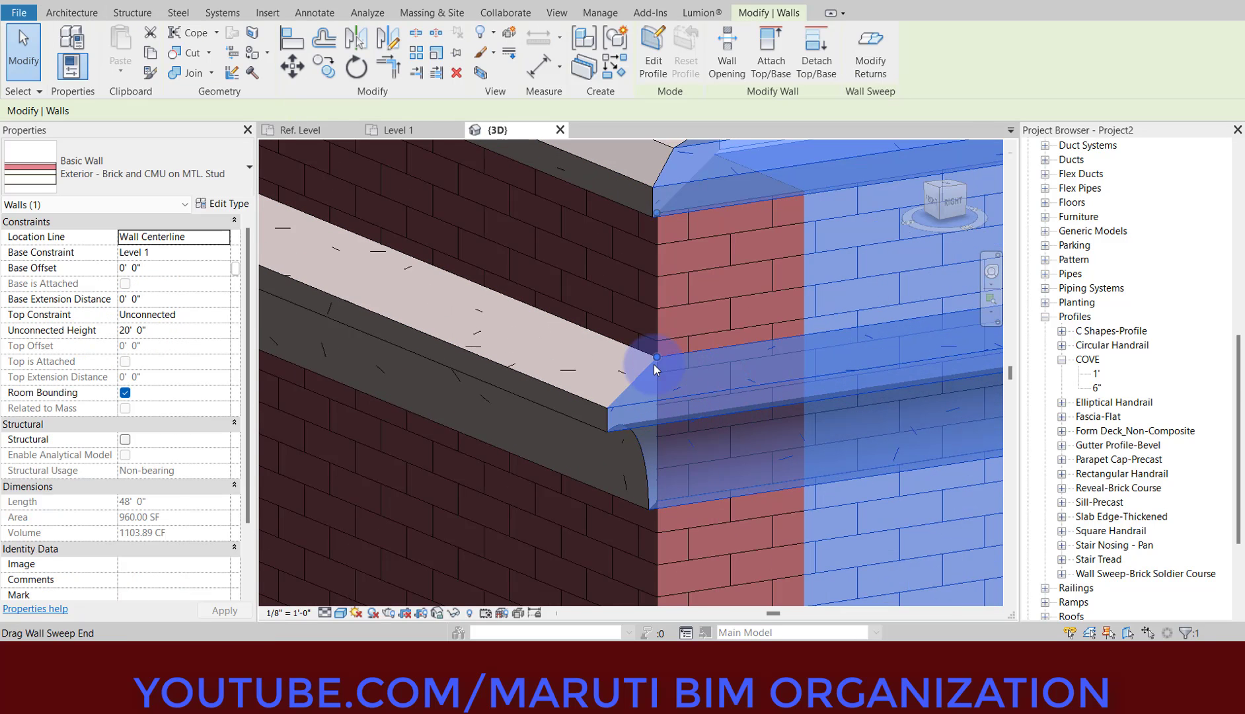
scroll(729, 307, "down", 5)
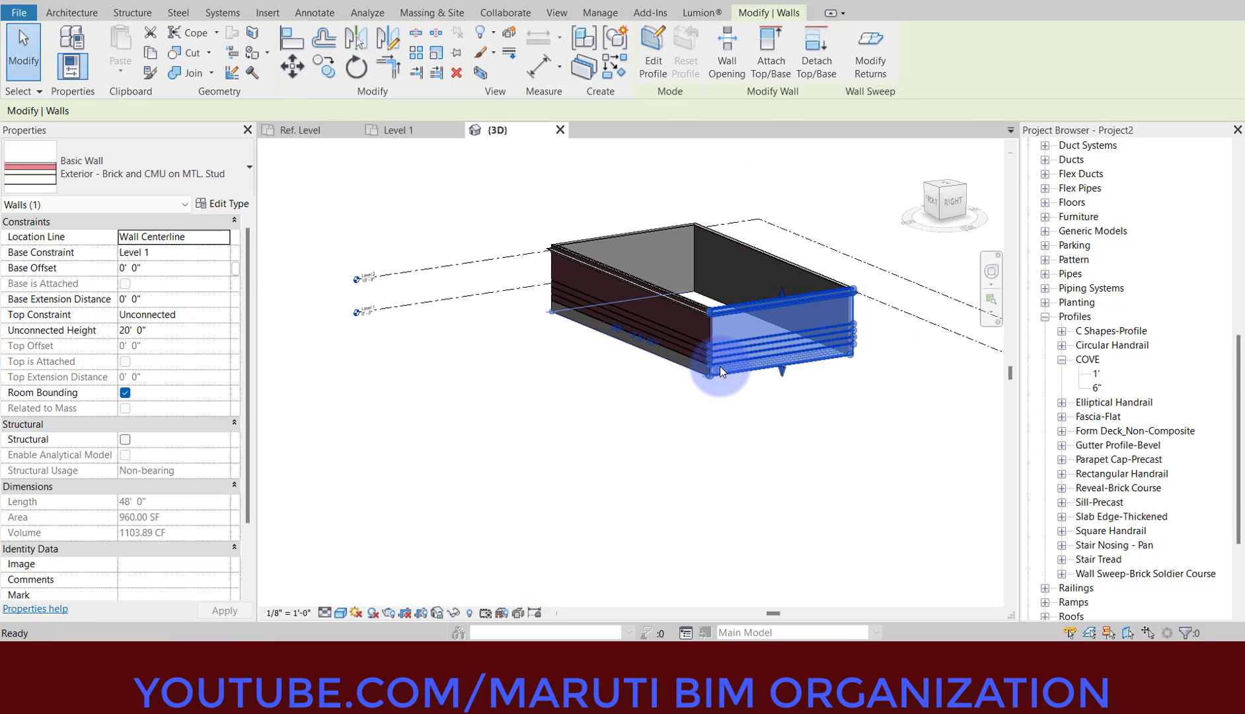
Step: Draw a start-end-radius arc wall of about 16' radius in front of the building, using the Exterior - Brick and CMU on MTL. Stud type
key("w")
key("a")
scroll(719, 365, "up", 4)
left_click(646, 52)
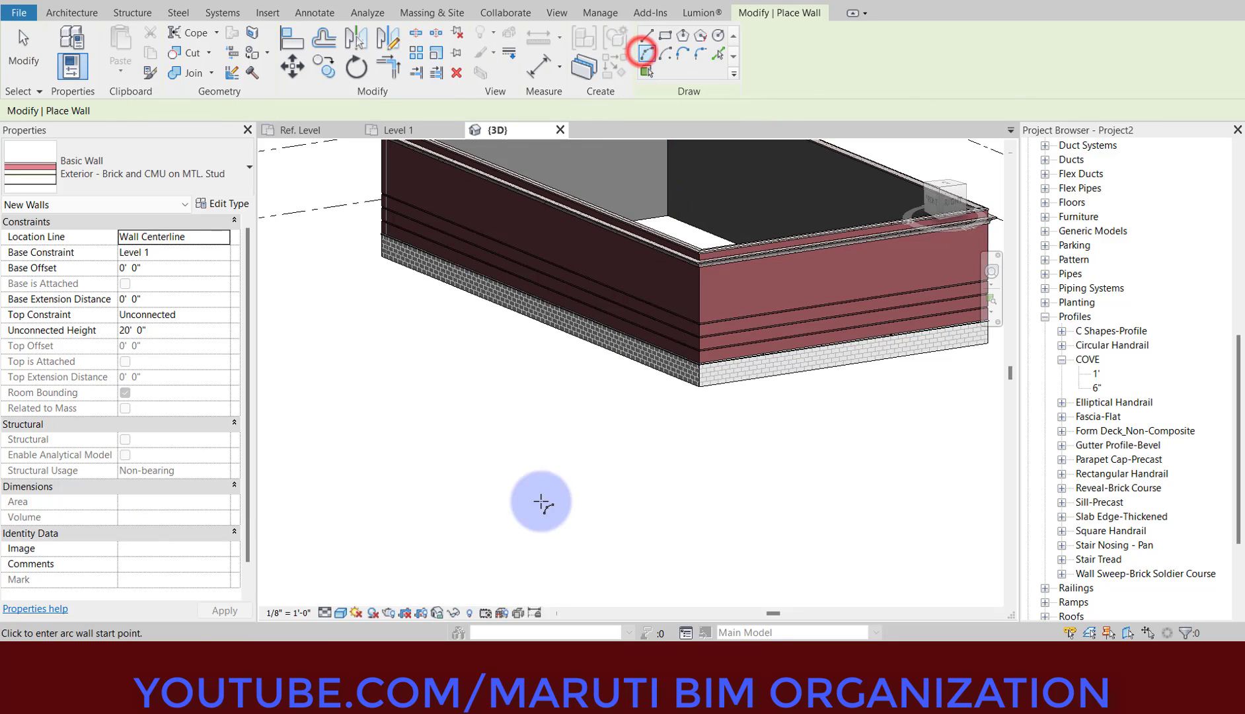
left_click(502, 522)
left_click(712, 537)
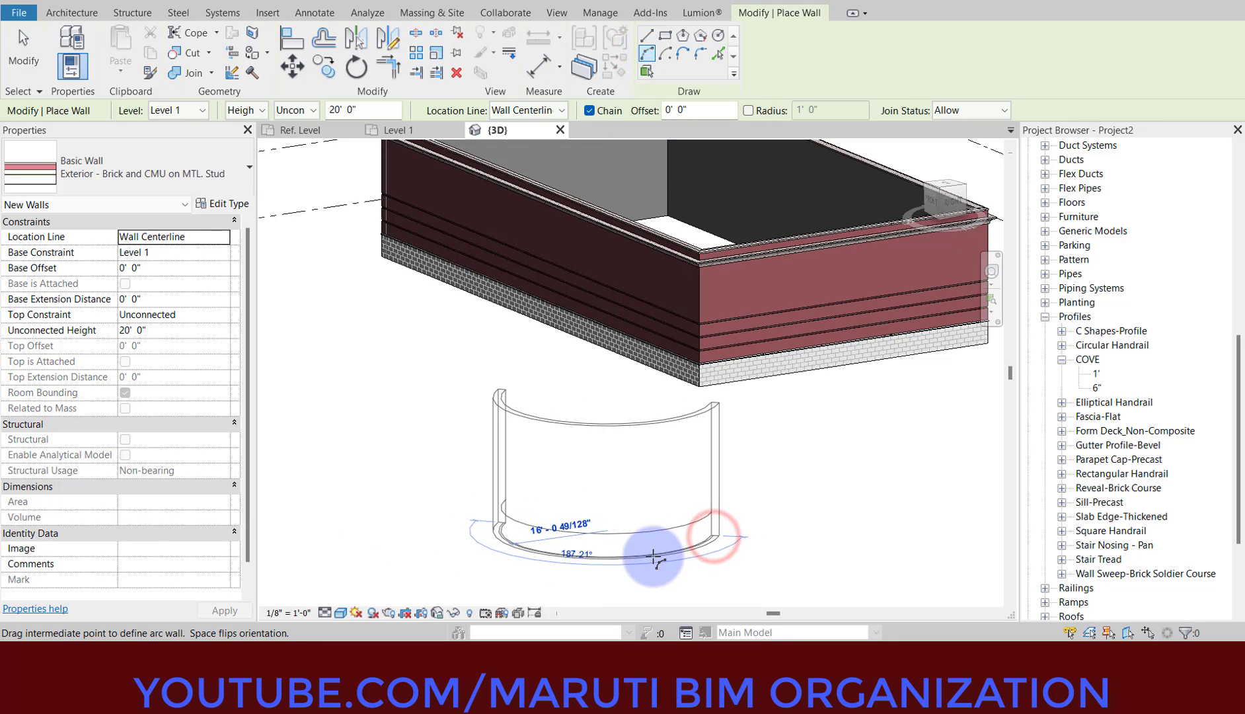
left_click(652, 559)
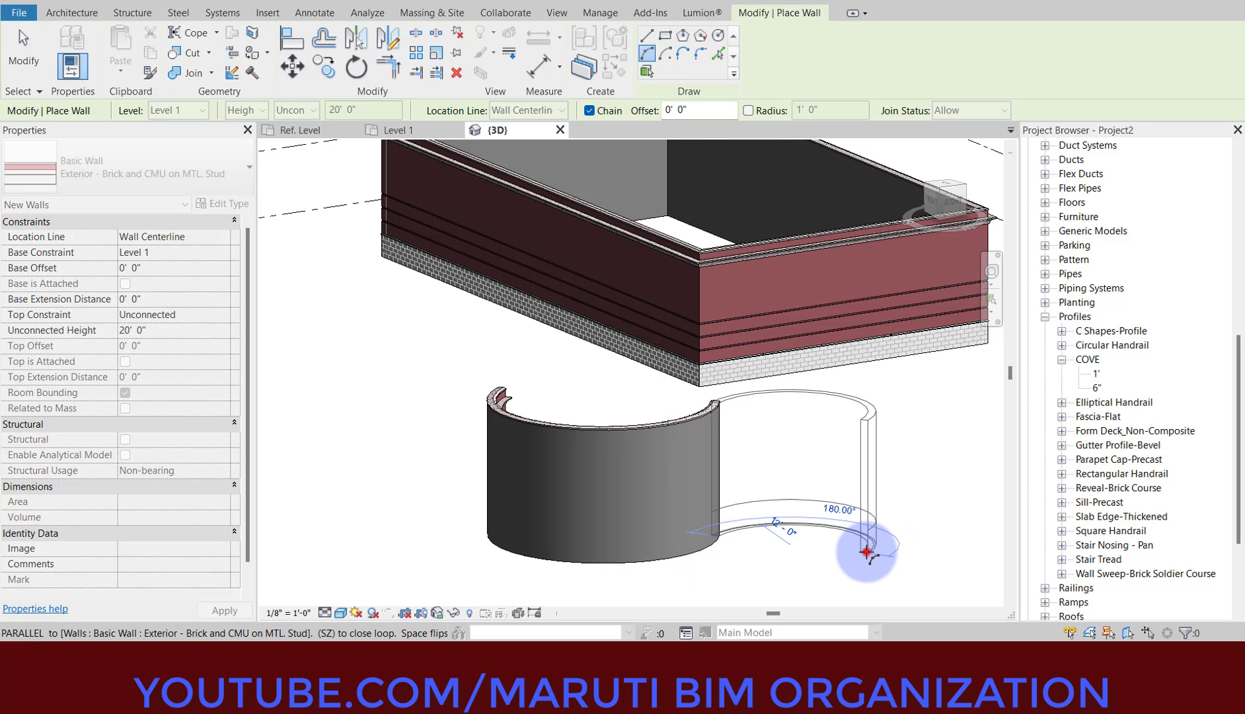
left_click(867, 555)
Step: Draw a straight wall about 25' 9" long from the open end of the curved wall and finish the Wall command
left_click(646, 35)
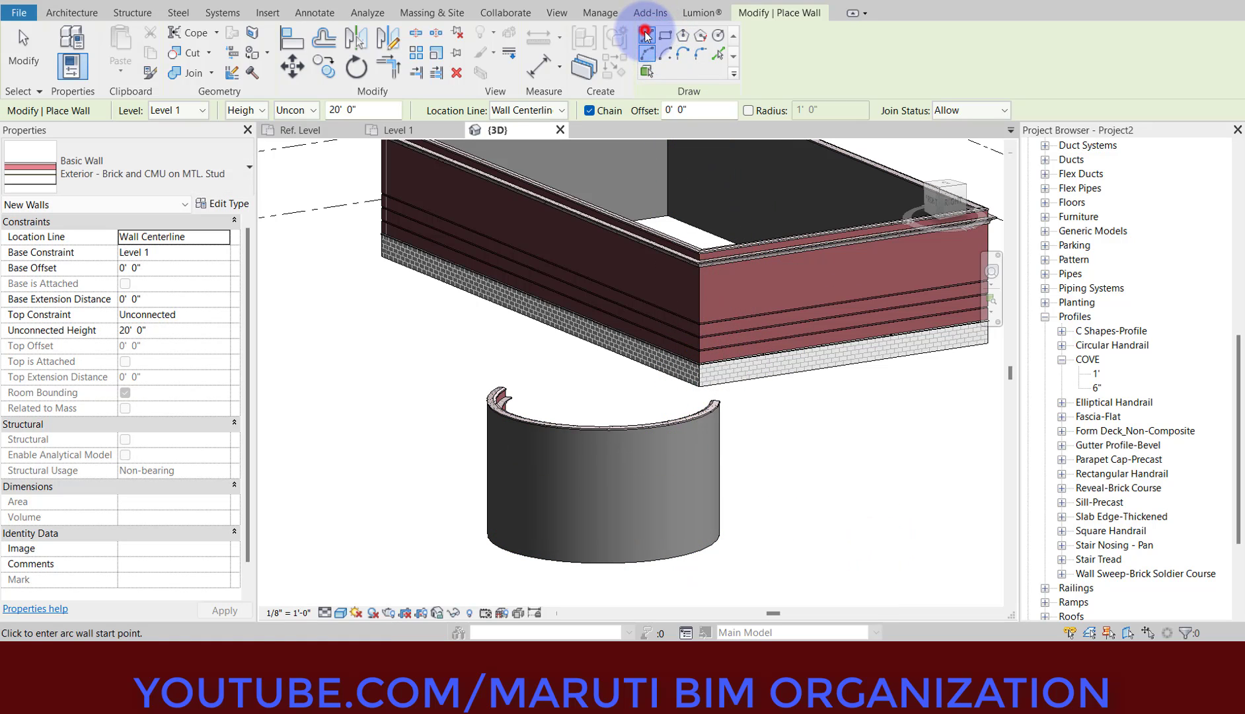
left_click(730, 525)
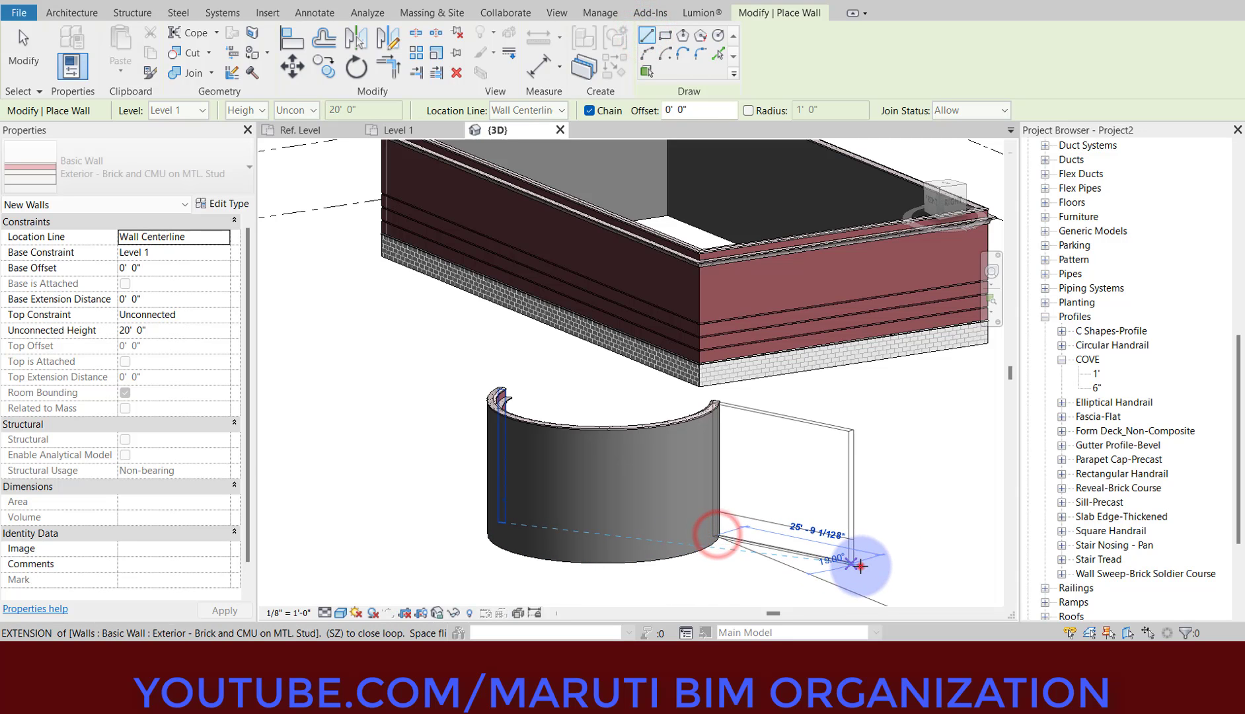
left_click(858, 567)
key("Escape")
key("Escape")
Step: Examine how the COVE sweep follows the curved wall and meets the straight wall at their junction
left_click(726, 466)
middle_click_drag(720, 470, 215, 596, "shift")
key("Escape")
scroll(547, 392, "up", 7)
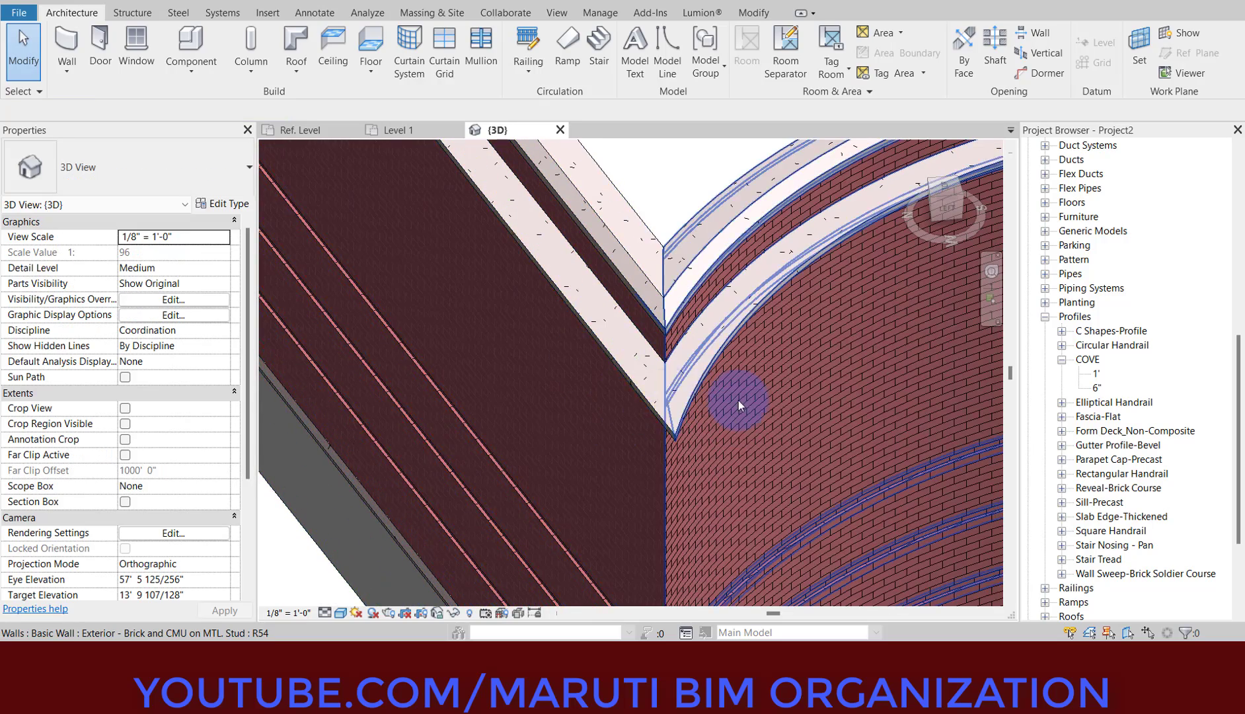
scroll(500, 324, "down", 6)
left_click(564, 344)
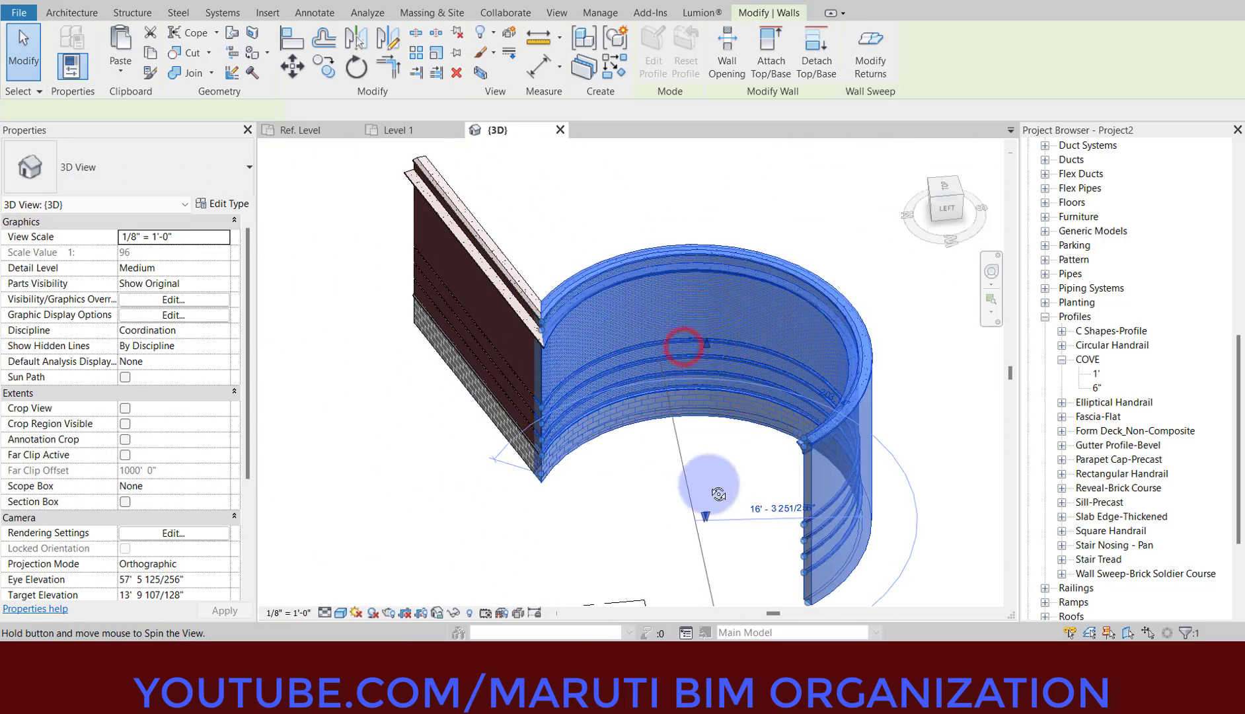
middle_click_drag(565, 344, 859, 401, "shift")
key("Escape")
scroll(325, 404, "up", 6)
middle_click_drag(325, 403, 651, 397)
left_click(604, 374)
middle_click_drag(411, 369, 529, 473, "shift")
key("Escape")
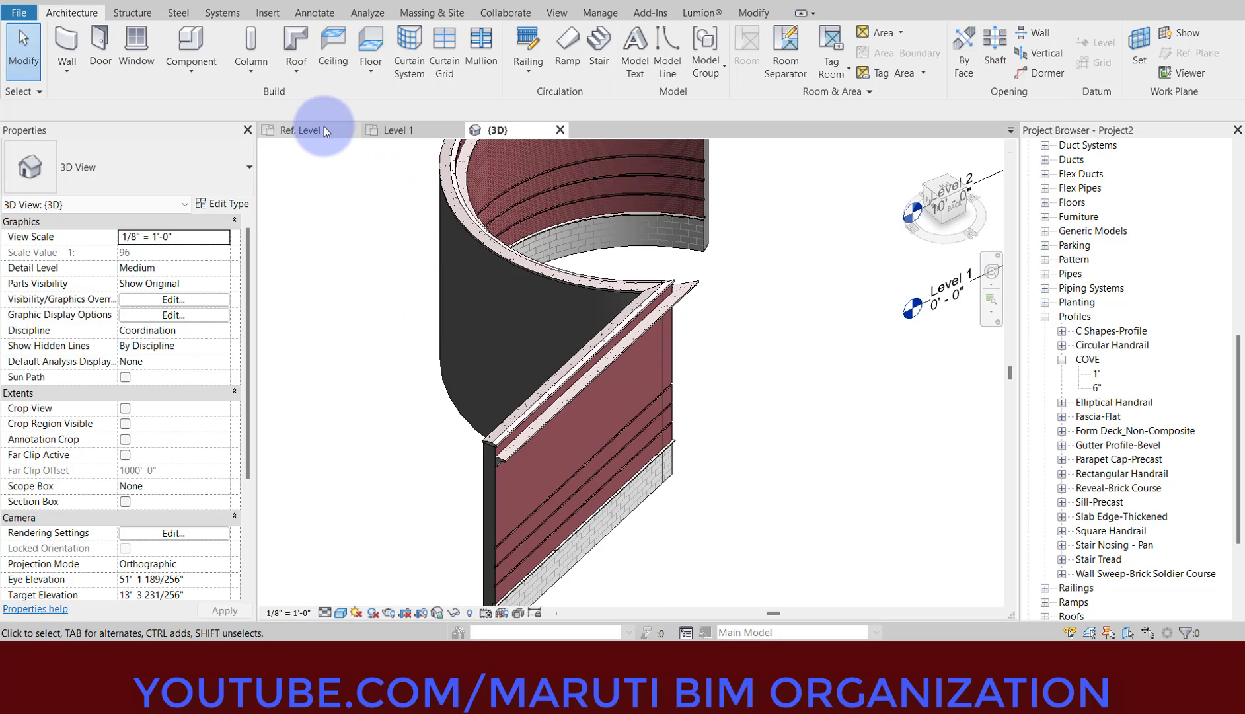
Step: Open the reveals in the straight wall's type assembly and select the second brick-course reveal, at 7' 4" from the base
left_click(543, 421)
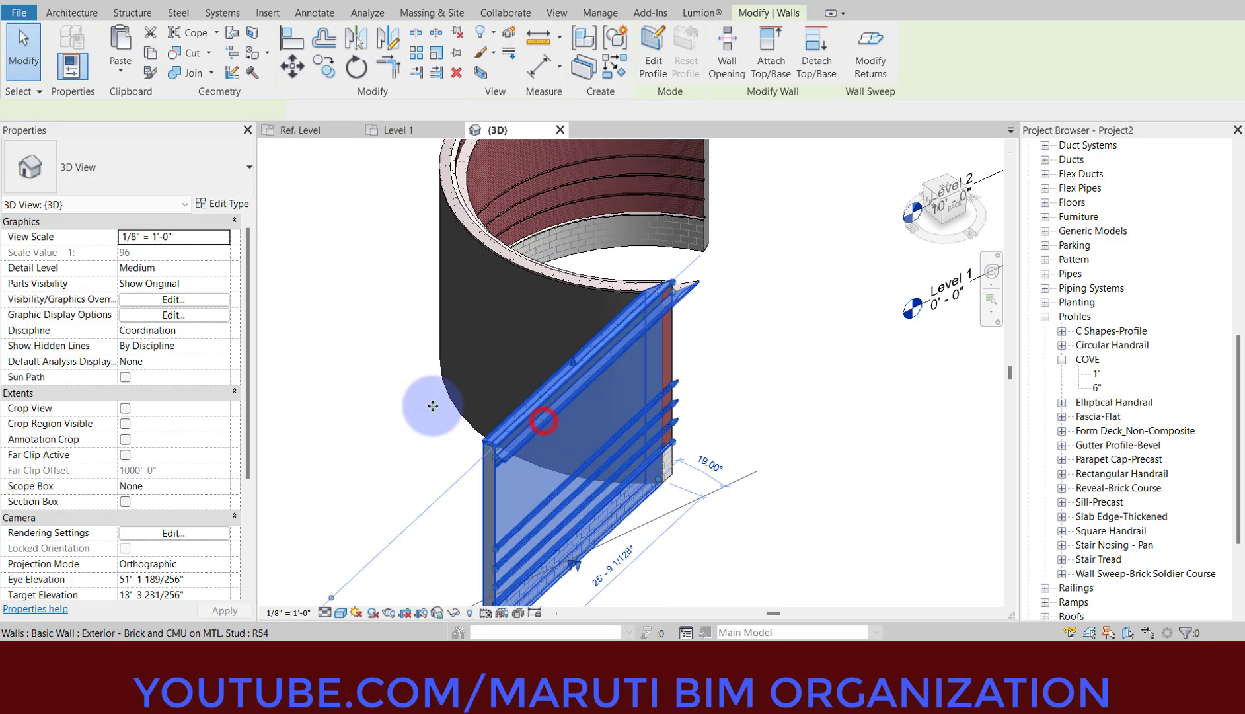
left_click(220, 203)
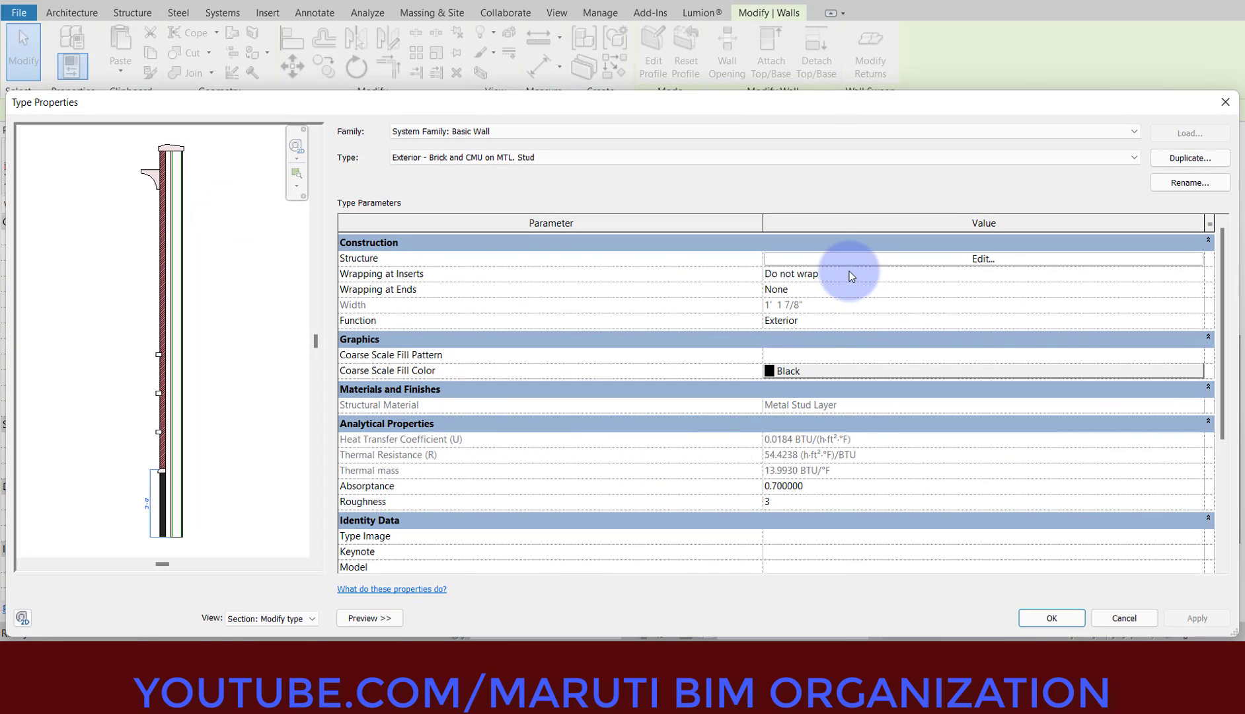
left_click(850, 260)
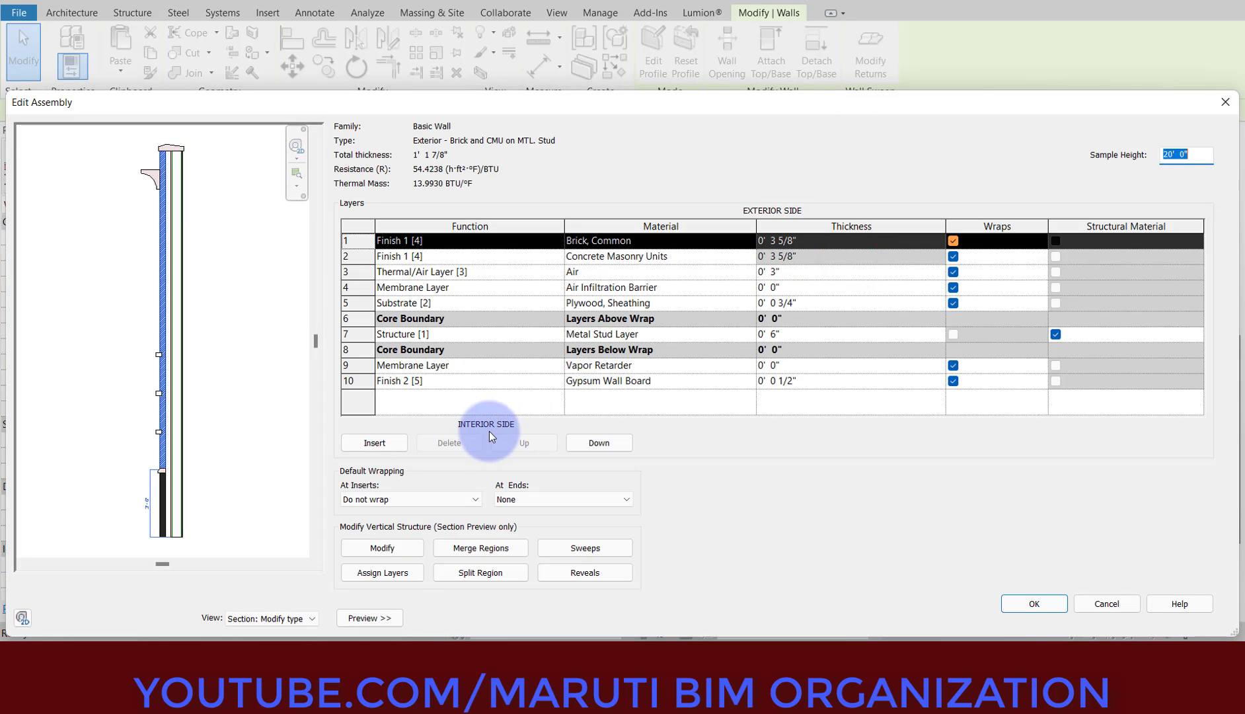
left_click(593, 574)
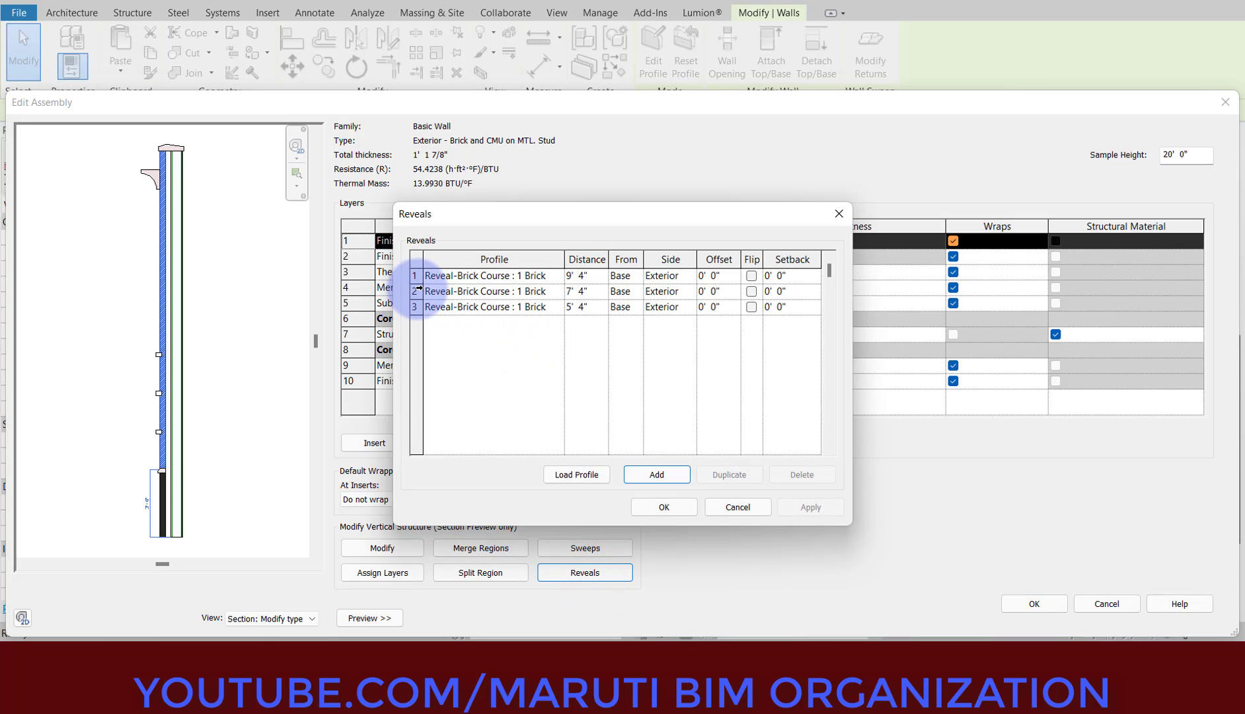
left_click(417, 291)
left_click(550, 291)
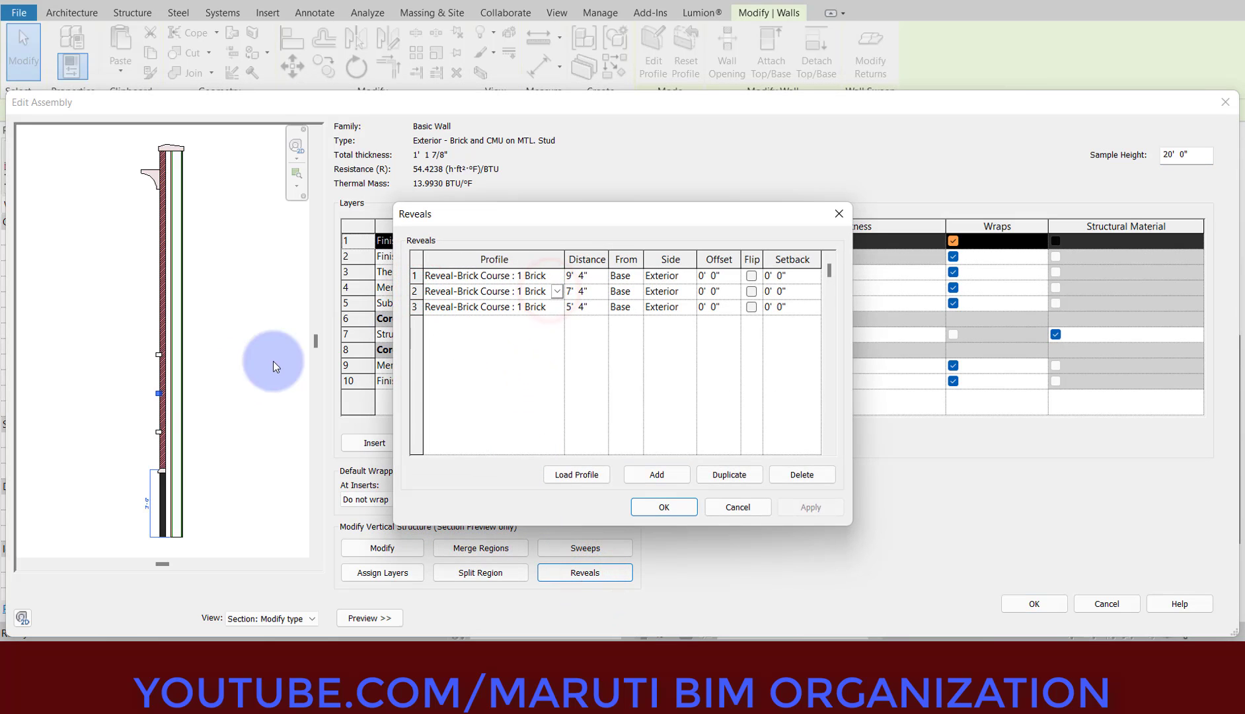
Step: Change the second reveal's profile to COVE : 6", accept the reveals, assembly and type properties, and deselect the wall
left_click(558, 291)
left_click(471, 323)
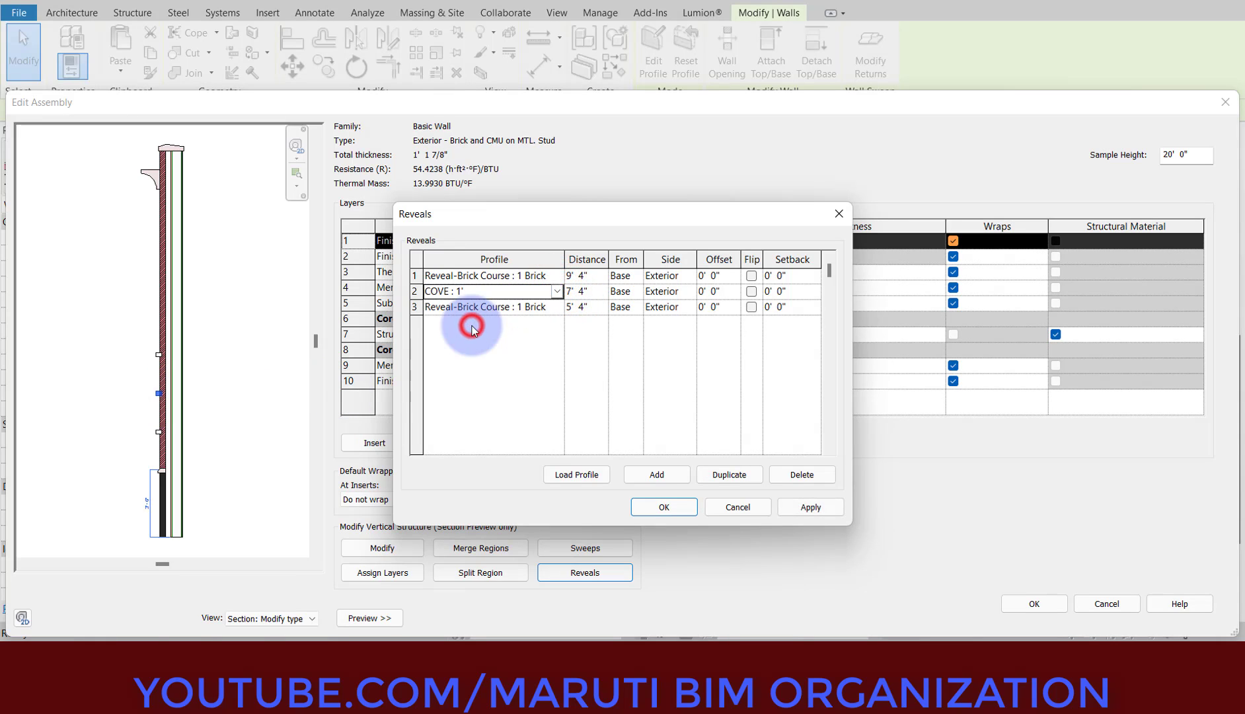
left_click(558, 291)
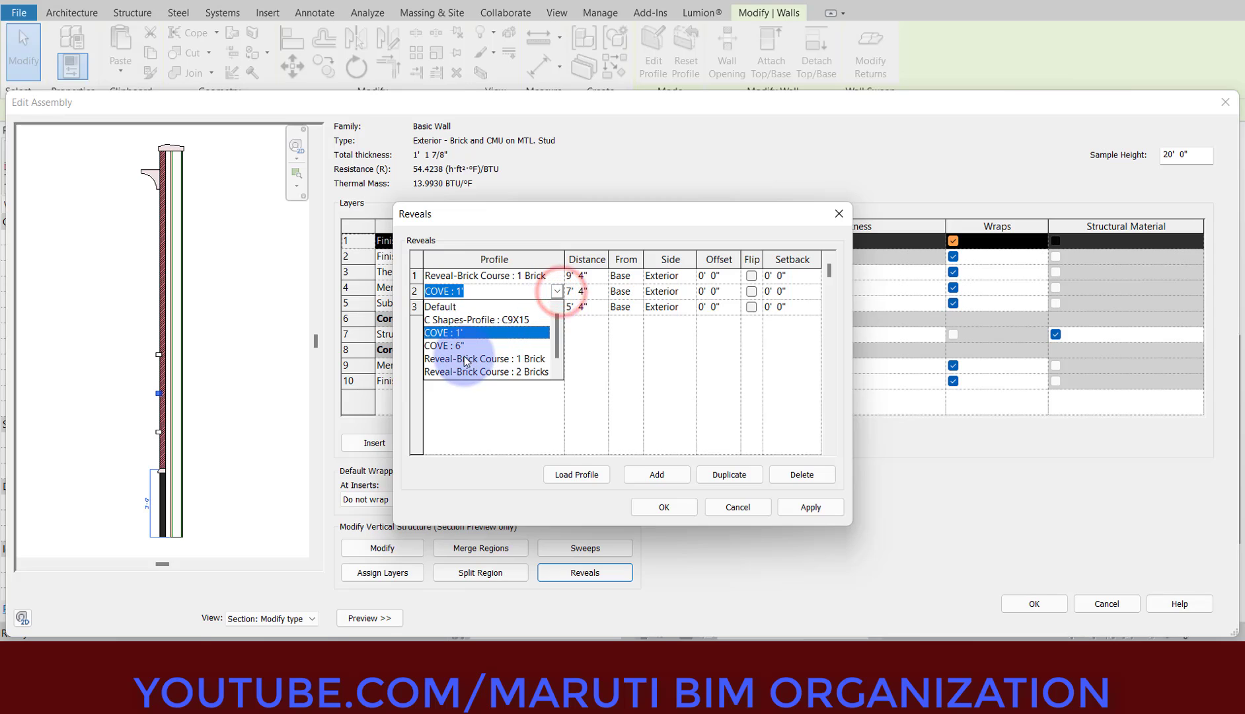
left_click(466, 346)
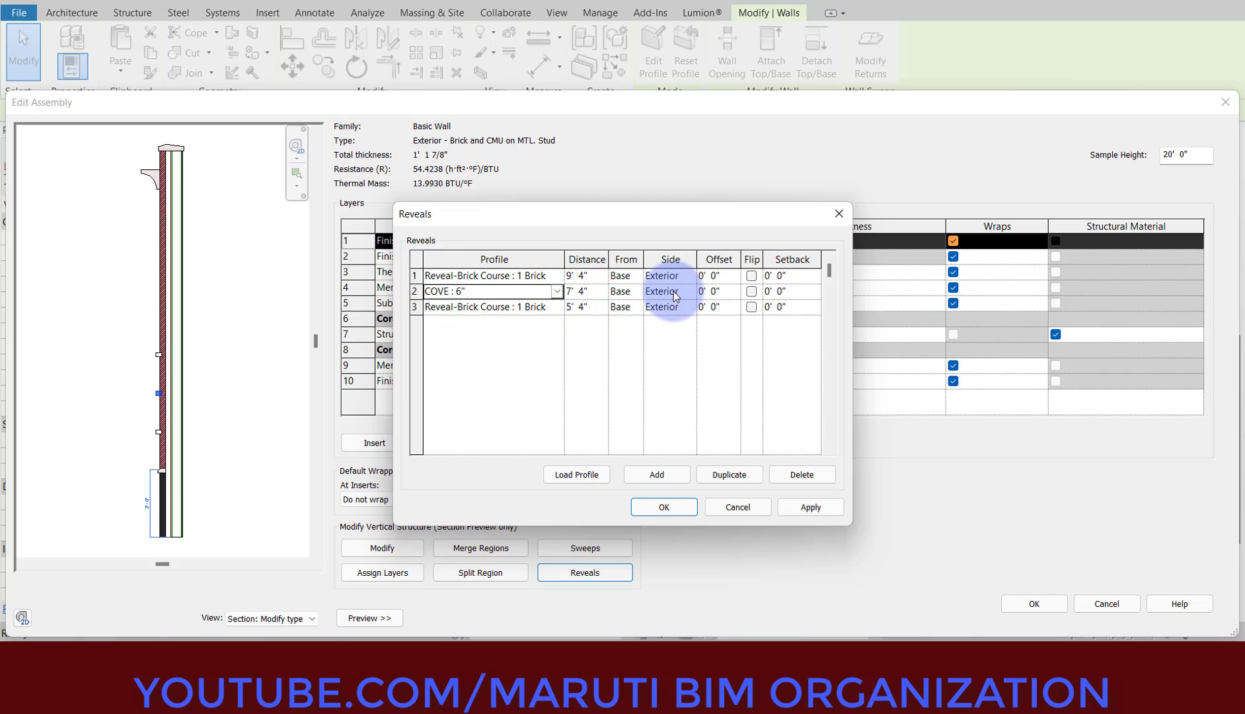
left_click(664, 507)
left_click(1018, 602)
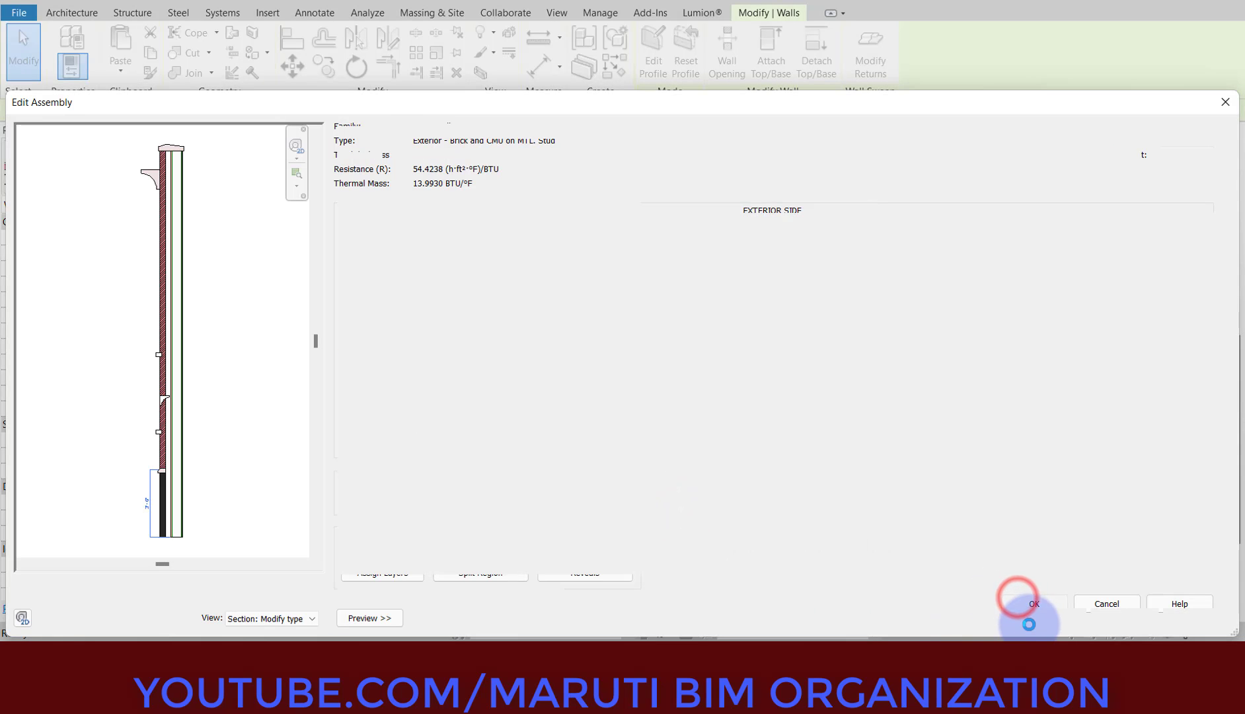
left_click(1028, 617)
left_click(721, 587)
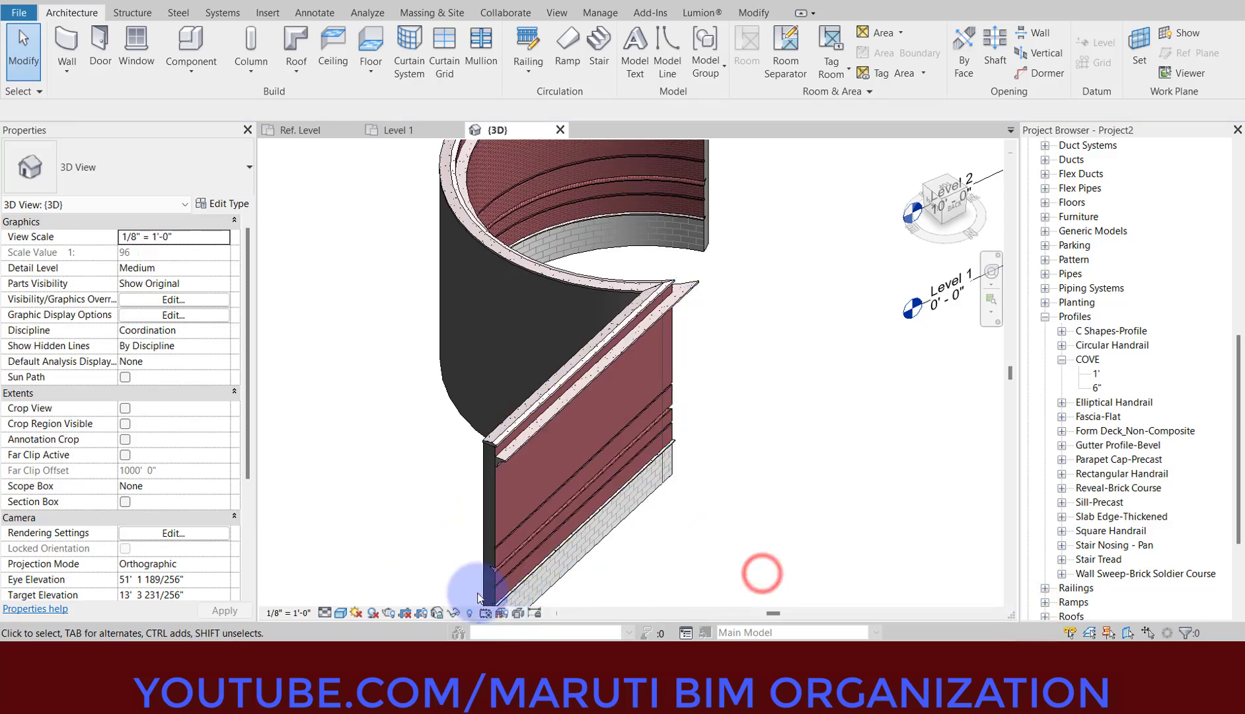
Step: Examine the COVE reveal cut into the straight and curved walls, including their shared corner
scroll(473, 591, "up", 8)
left_click(550, 559)
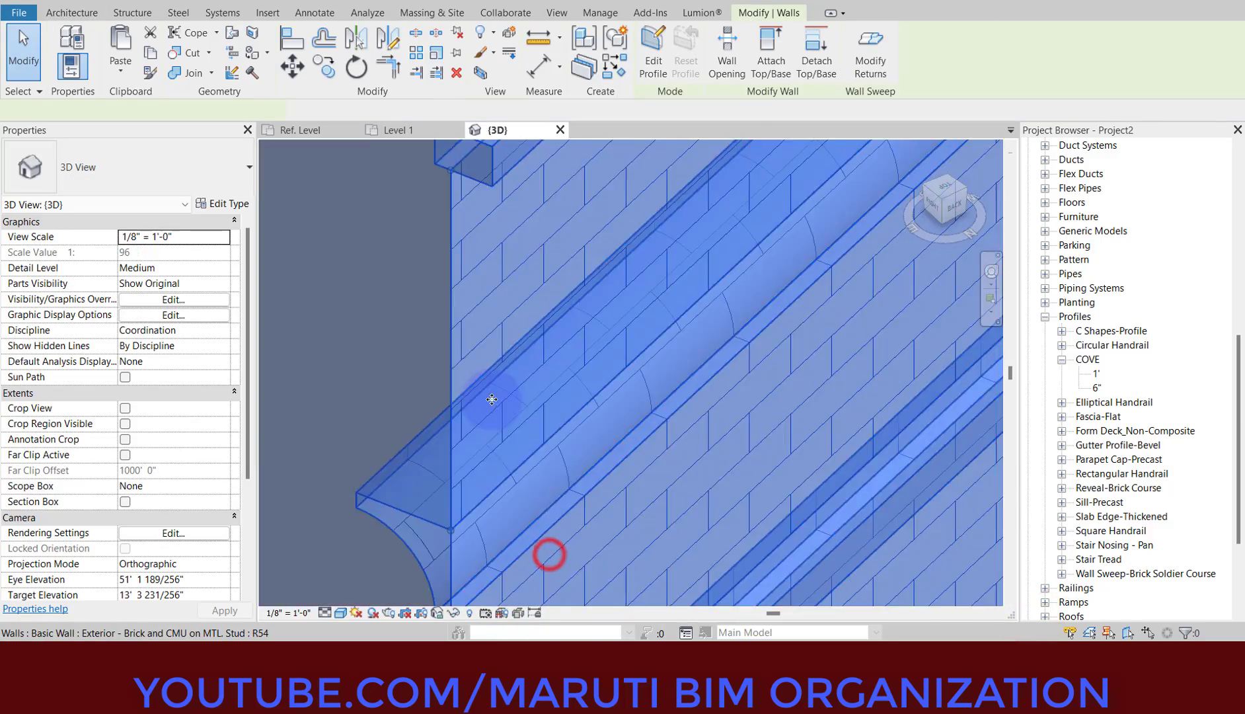
middle_click_drag(547, 547, 516, 457, "shift")
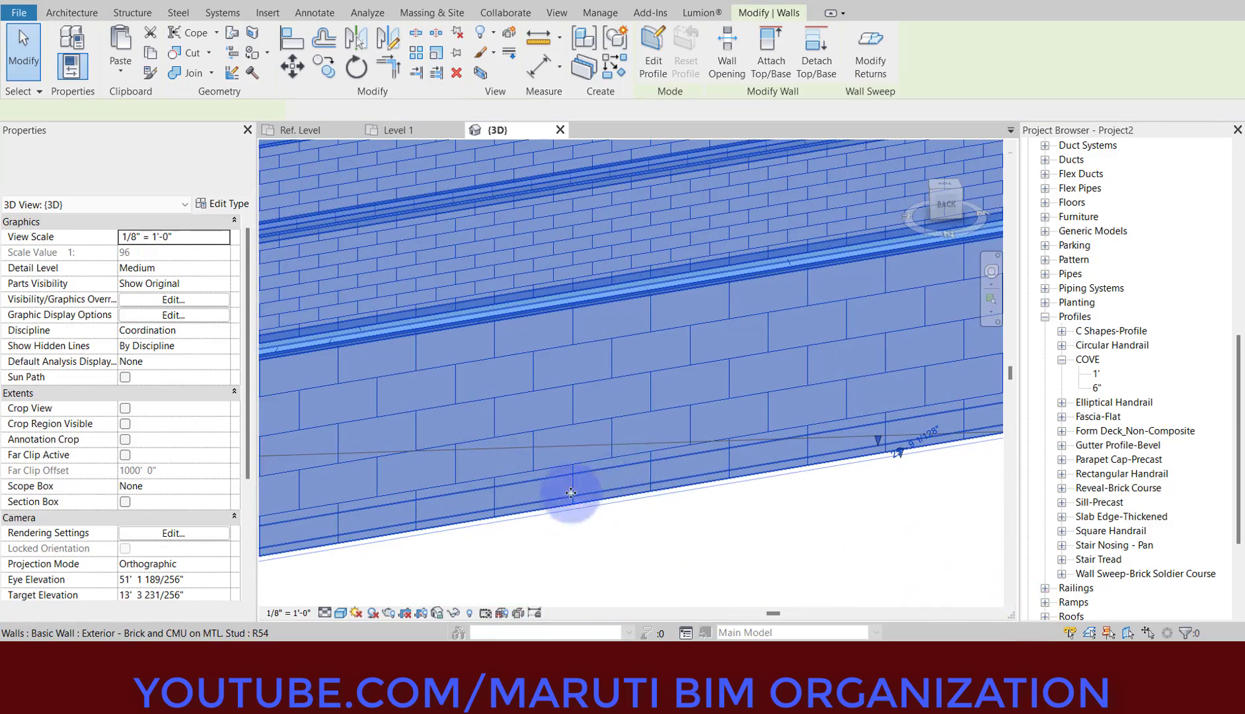
scroll(493, 516, "down", 4)
middle_click_drag(489, 517, 411, 524, "shift")
left_click(714, 497)
scroll(740, 486, "up", 6)
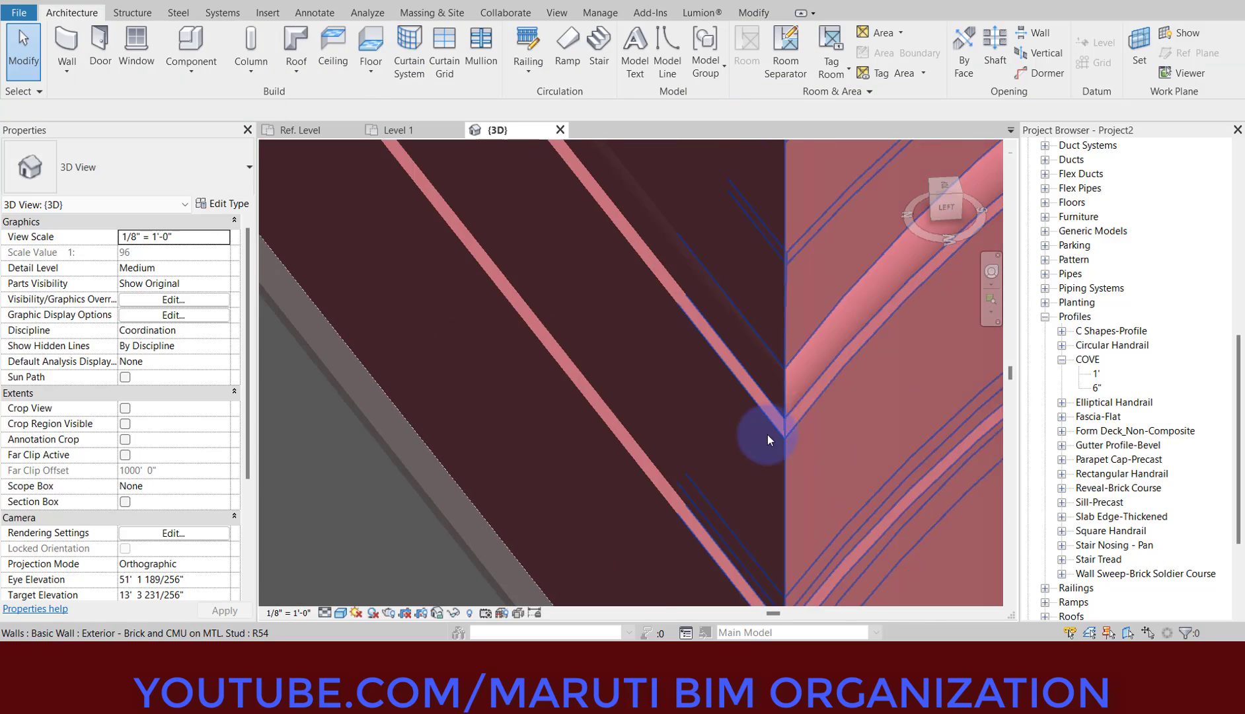
scroll(780, 433, "up", 2)
scroll(486, 422, "down", 9)
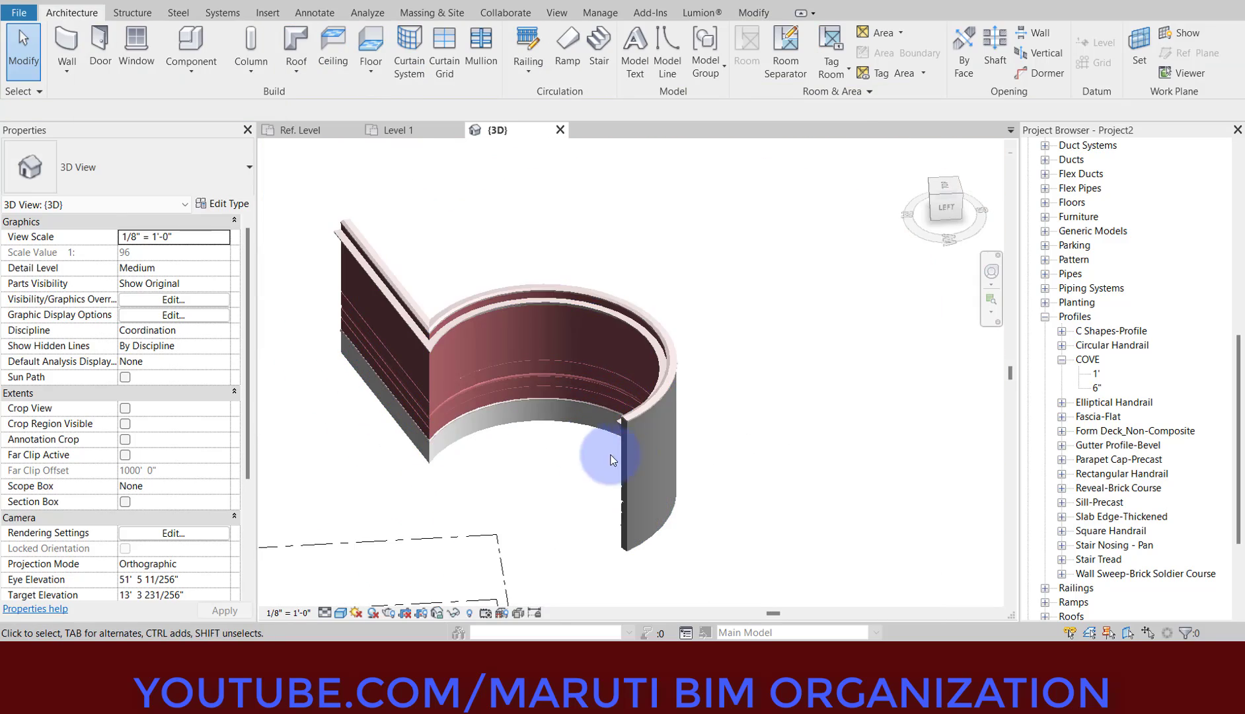
scroll(634, 459, "up", 3)
scroll(644, 464, "down", 7)
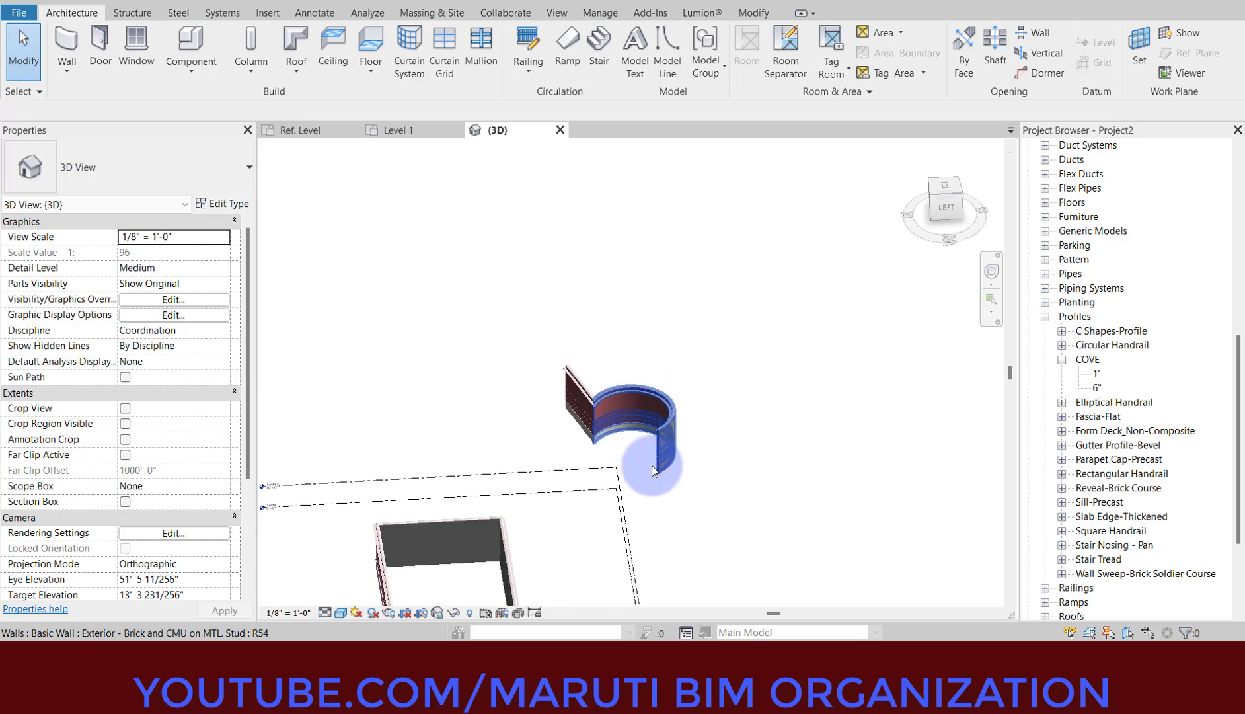
Step: Examine the COVE reveal and the cove sweep on the rectangular building's walls and corner
scroll(651, 470, "down", 3)
scroll(546, 558, "up", 7)
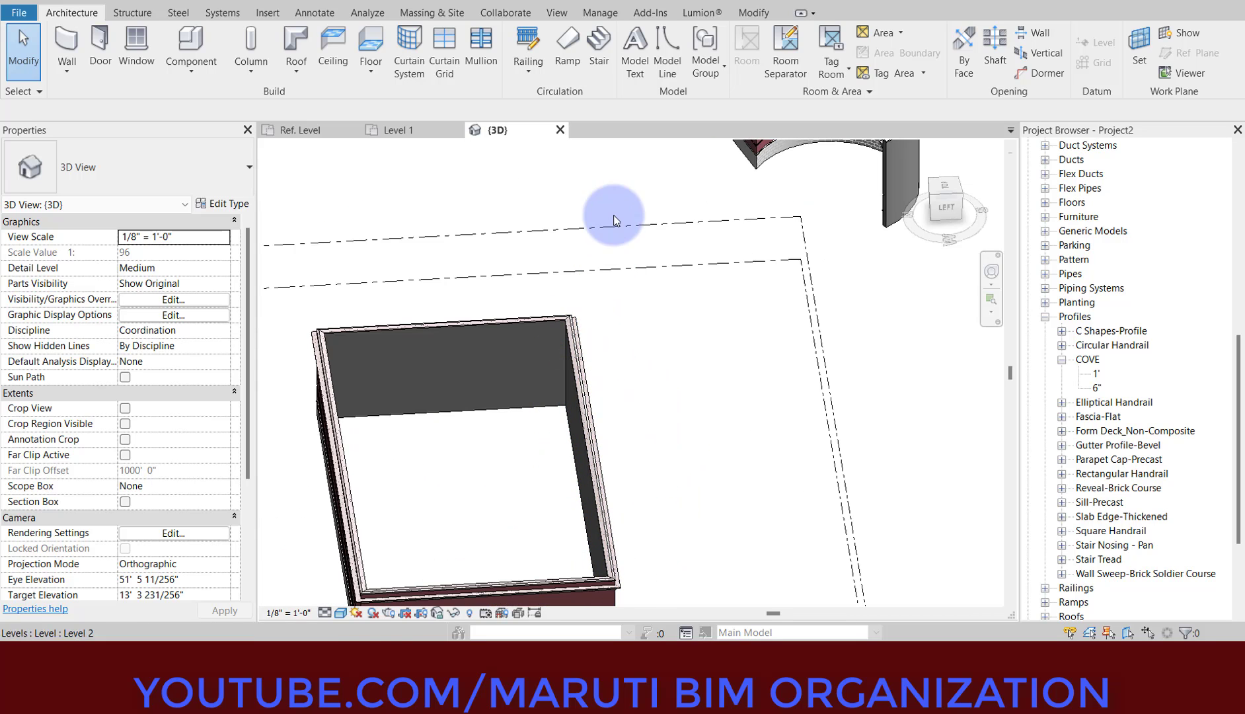
scroll(667, 277, "up", 8)
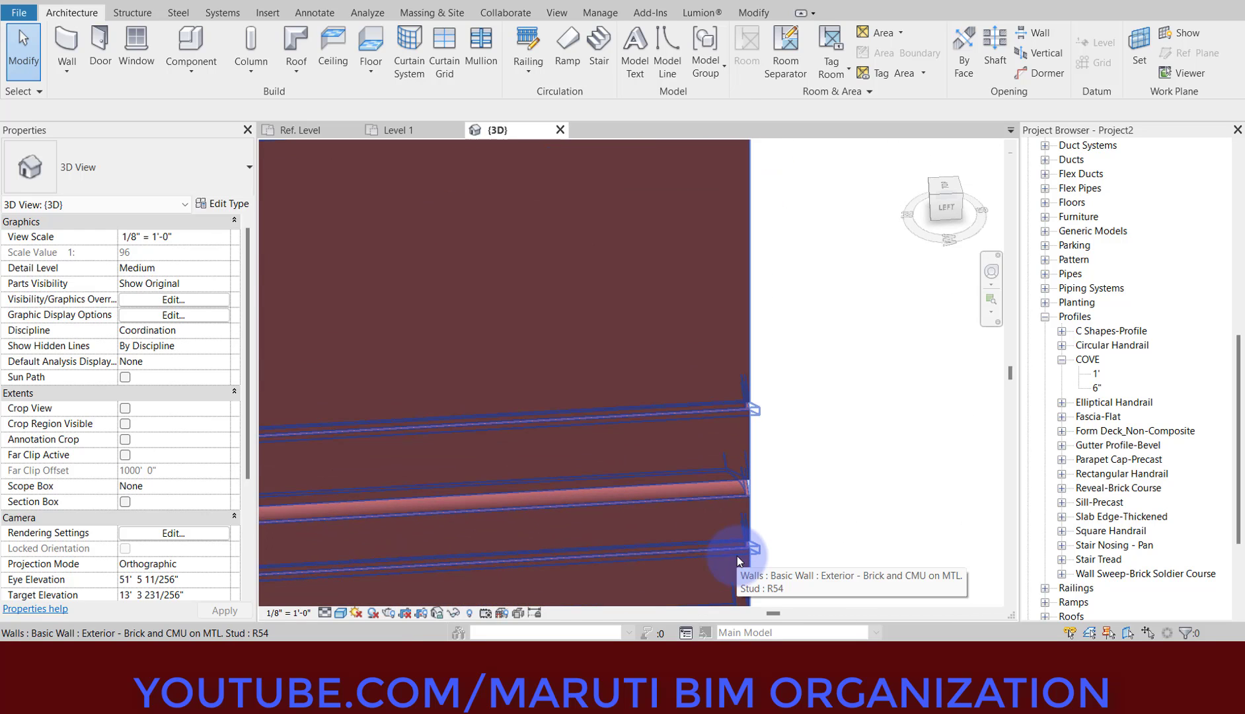
scroll(809, 544, "down", 3)
scroll(800, 450, "up", 5)
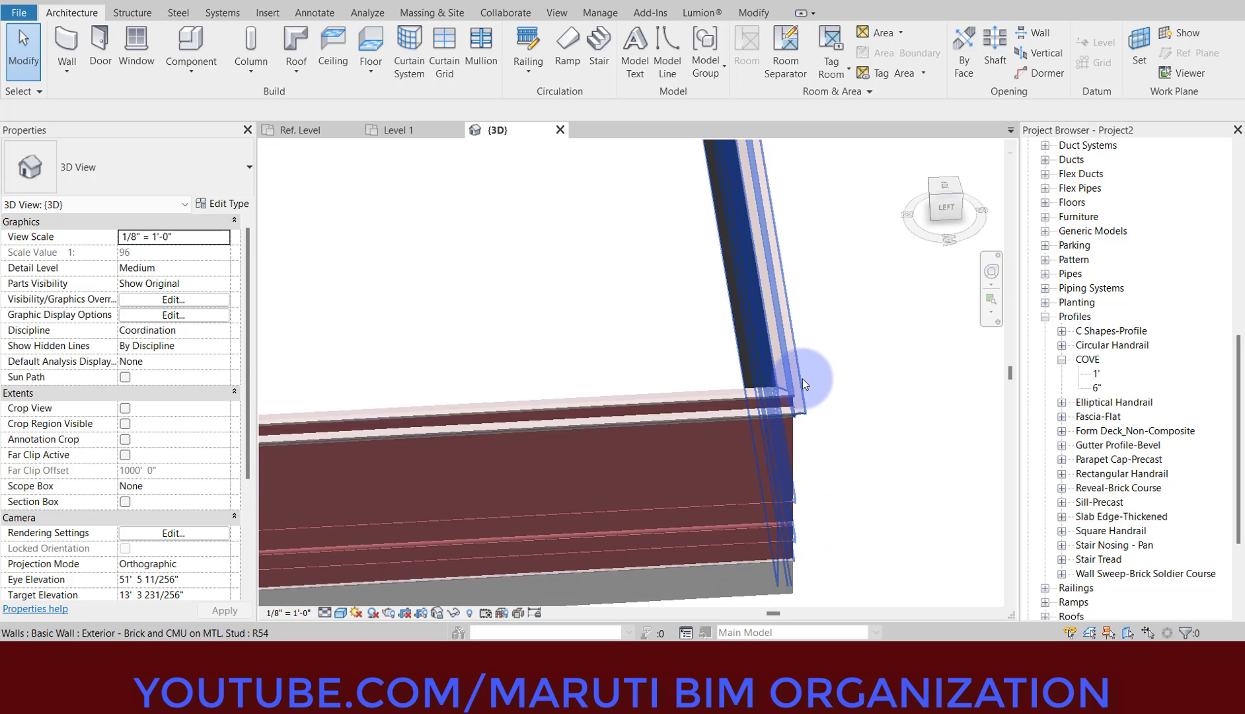
left_click(830, 489)
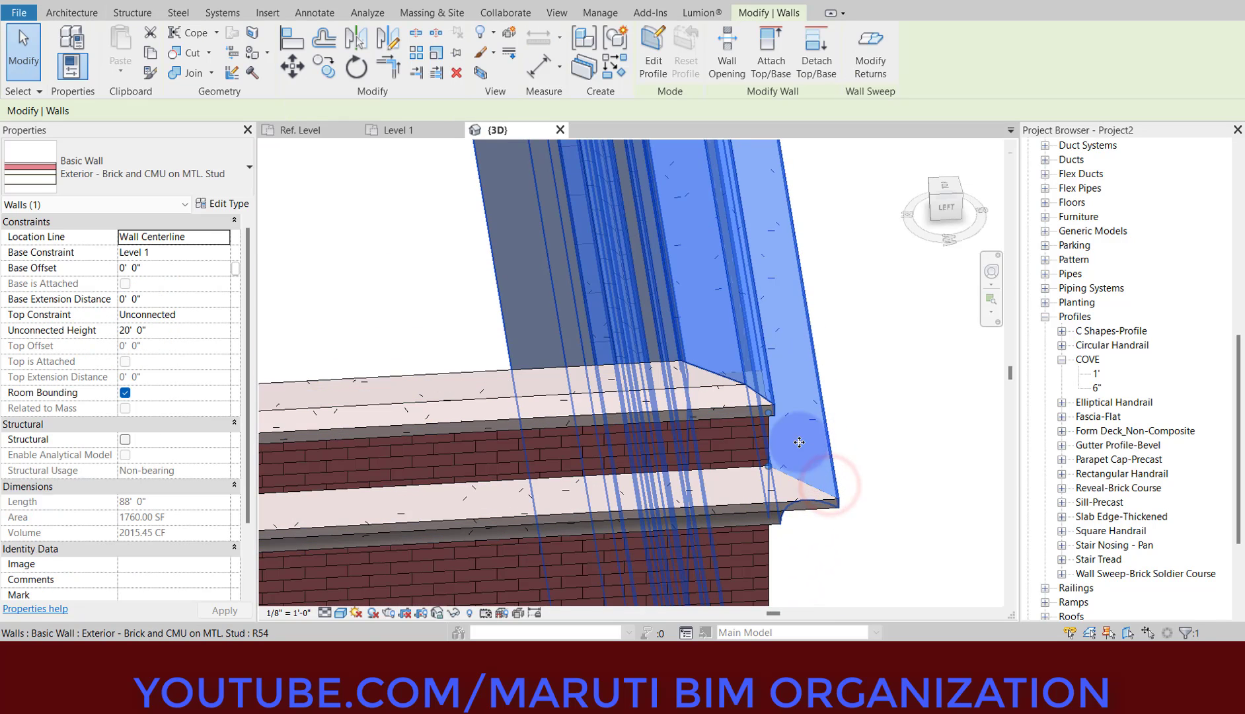
middle_click_drag(829, 485, 781, 339, "shift")
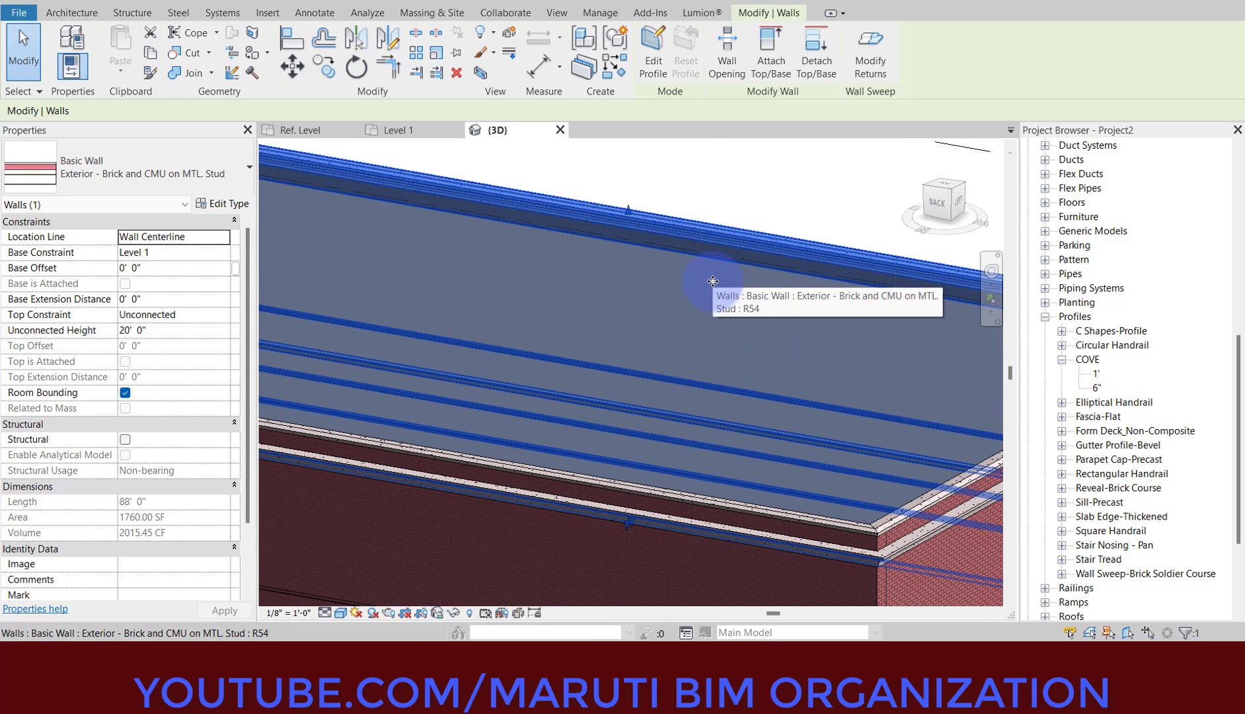
Step: Open the wall sweeps in the type assembly of the rectangular building's wall
left_click(653, 258)
middle_click_drag(672, 301, 316, 274, "shift")
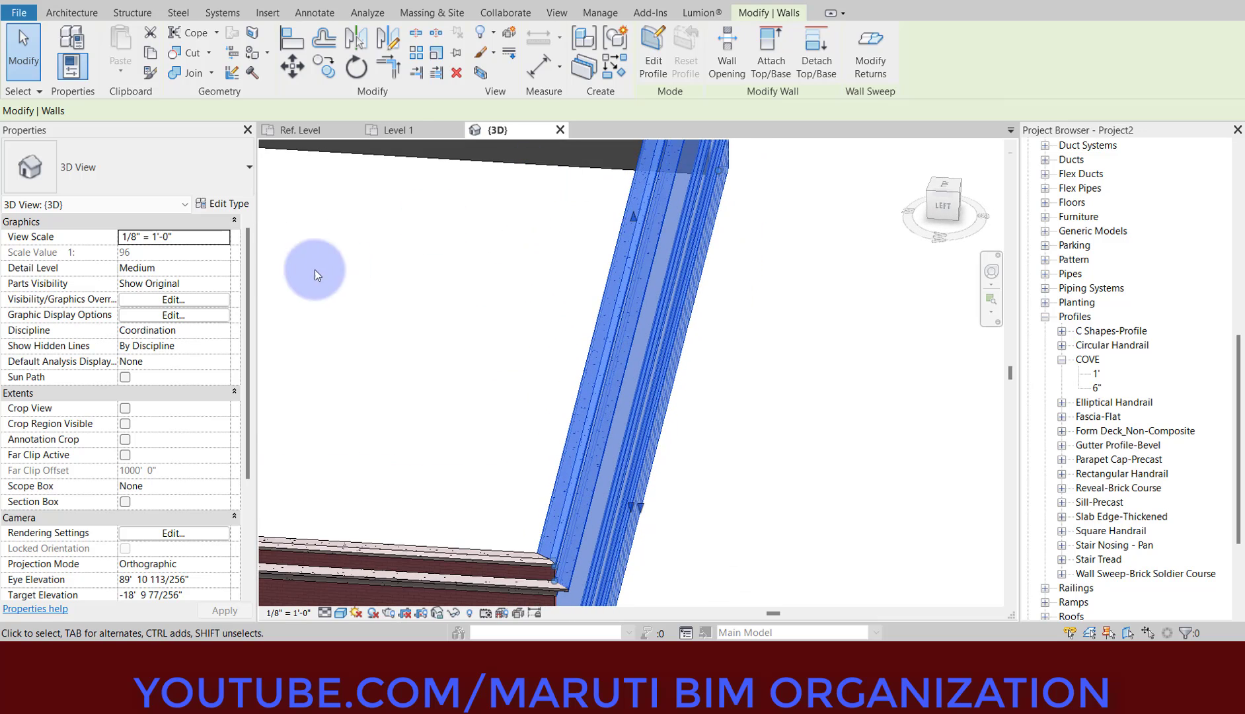
left_click(228, 203)
left_click(779, 258)
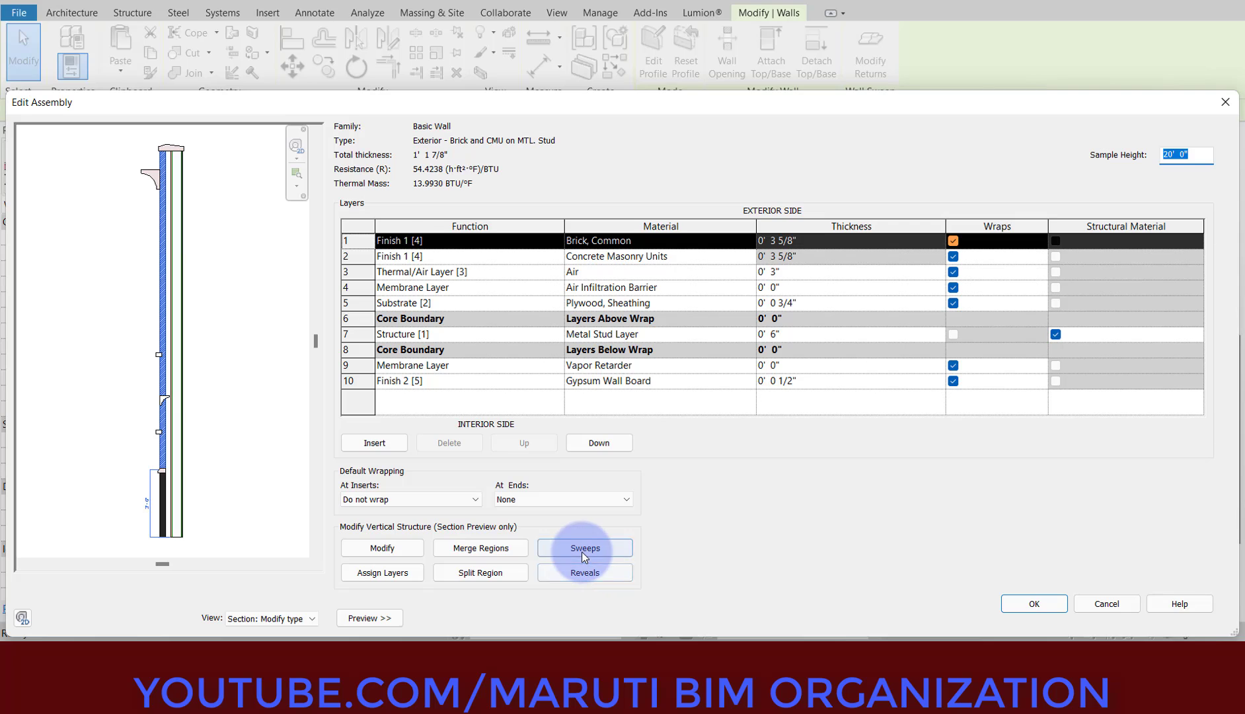
left_click(585, 548)
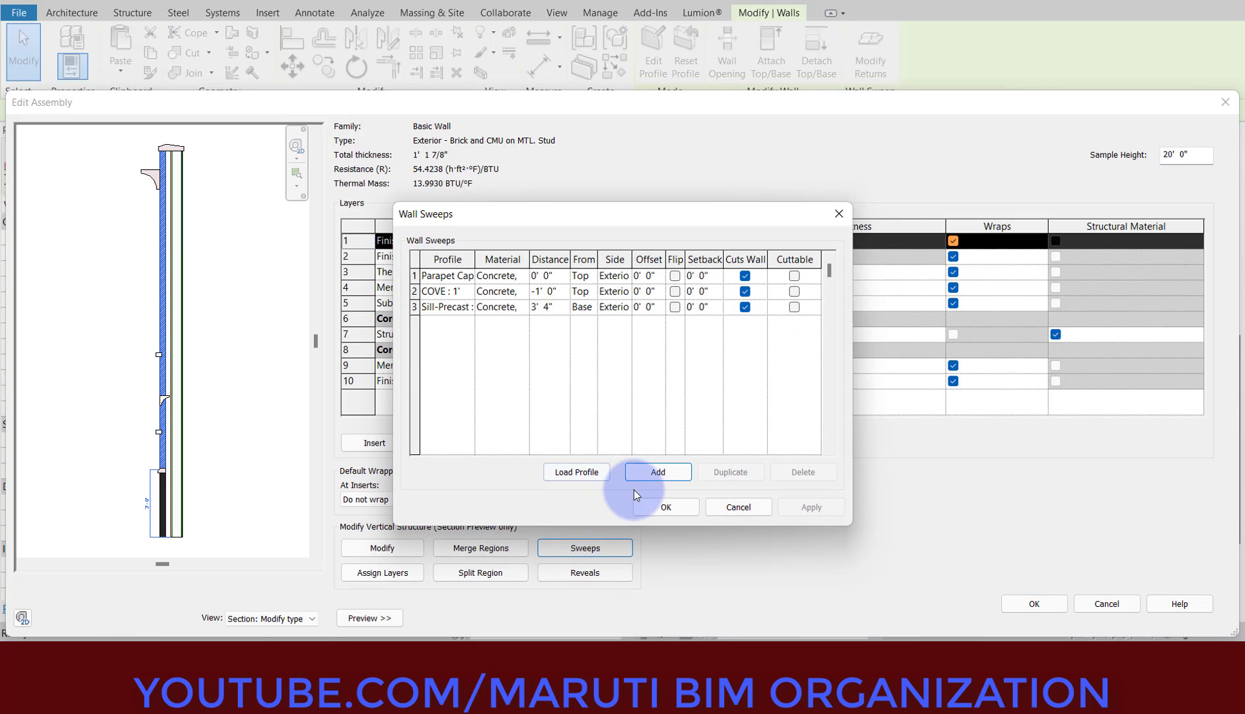
Step: Add another wall sweep to the wall type and assign it the COVE : 1' profile
left_click(414, 291)
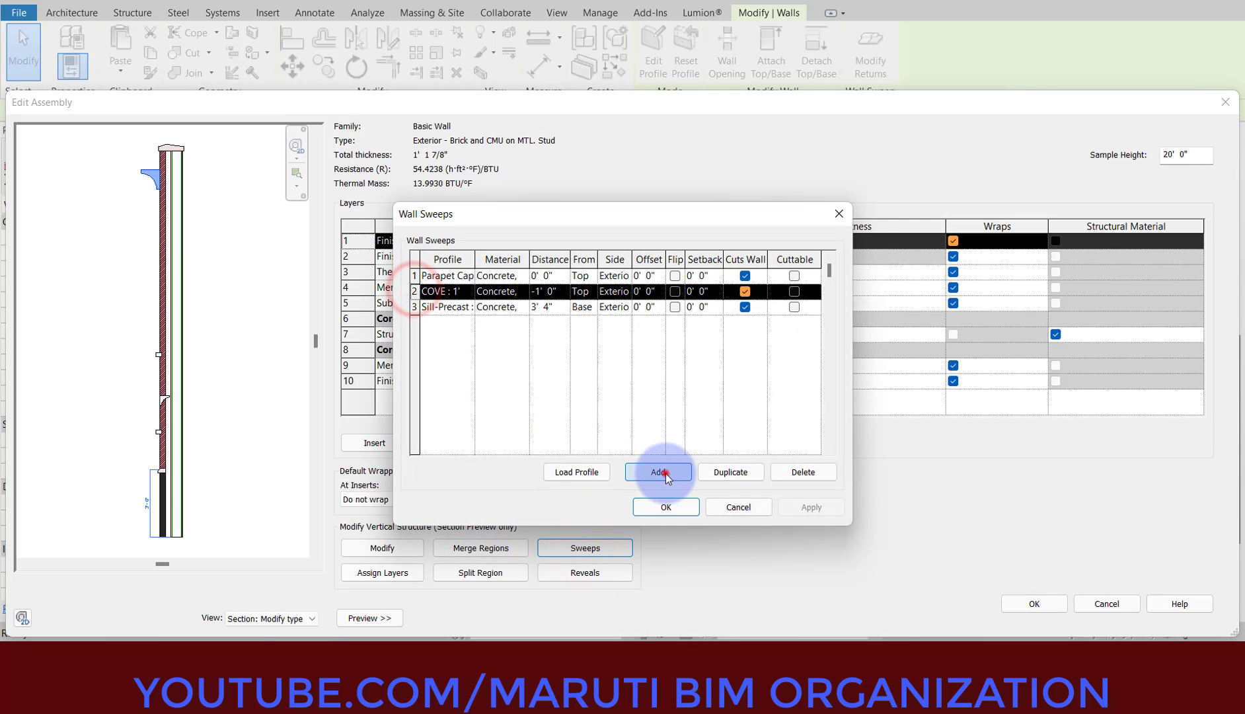
left_click(662, 472)
left_click(463, 291)
left_click(467, 291)
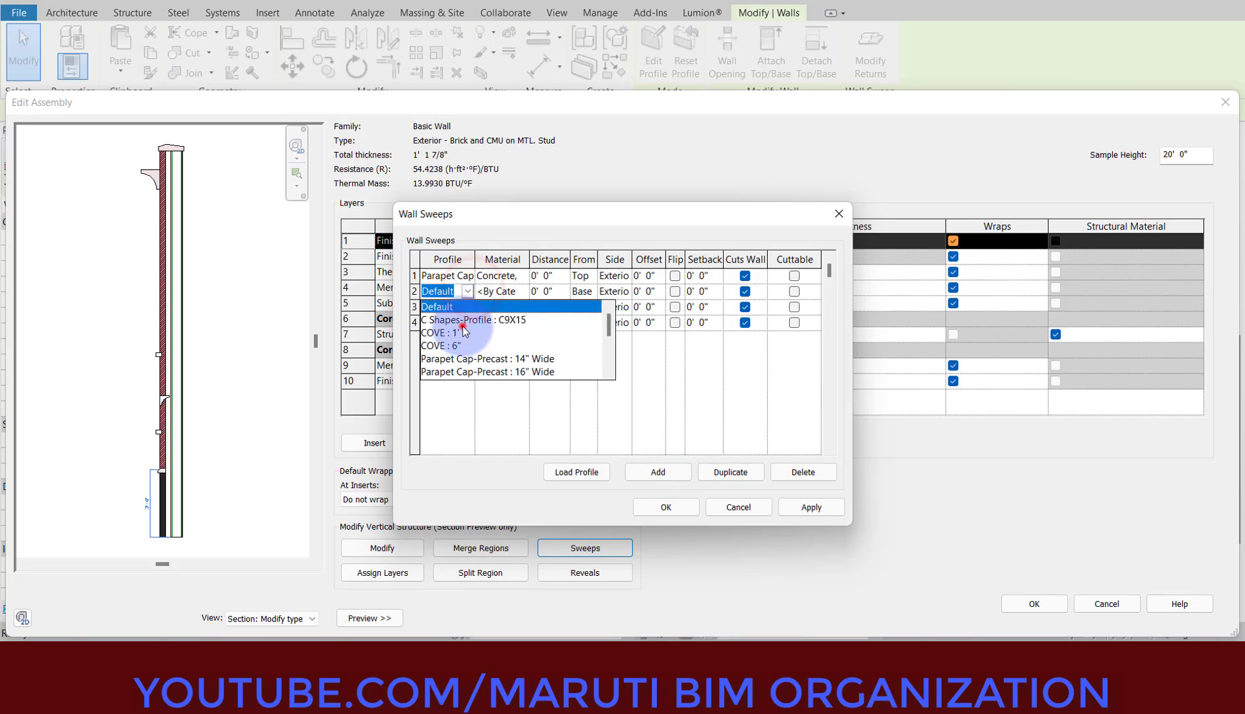
left_click(462, 330)
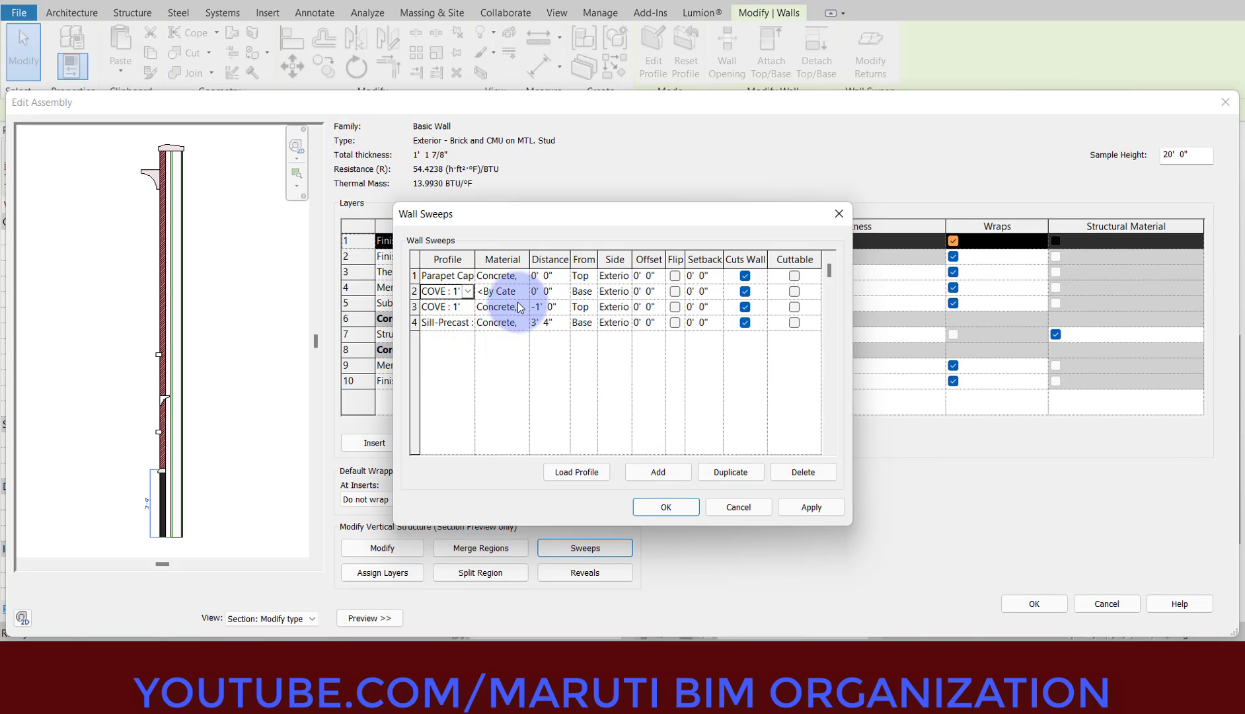
Step: Give the new sweep Copper material, a distance of -3' 0" from Top and the Interior side, accept everything and deselect the wall
left_click(522, 292)
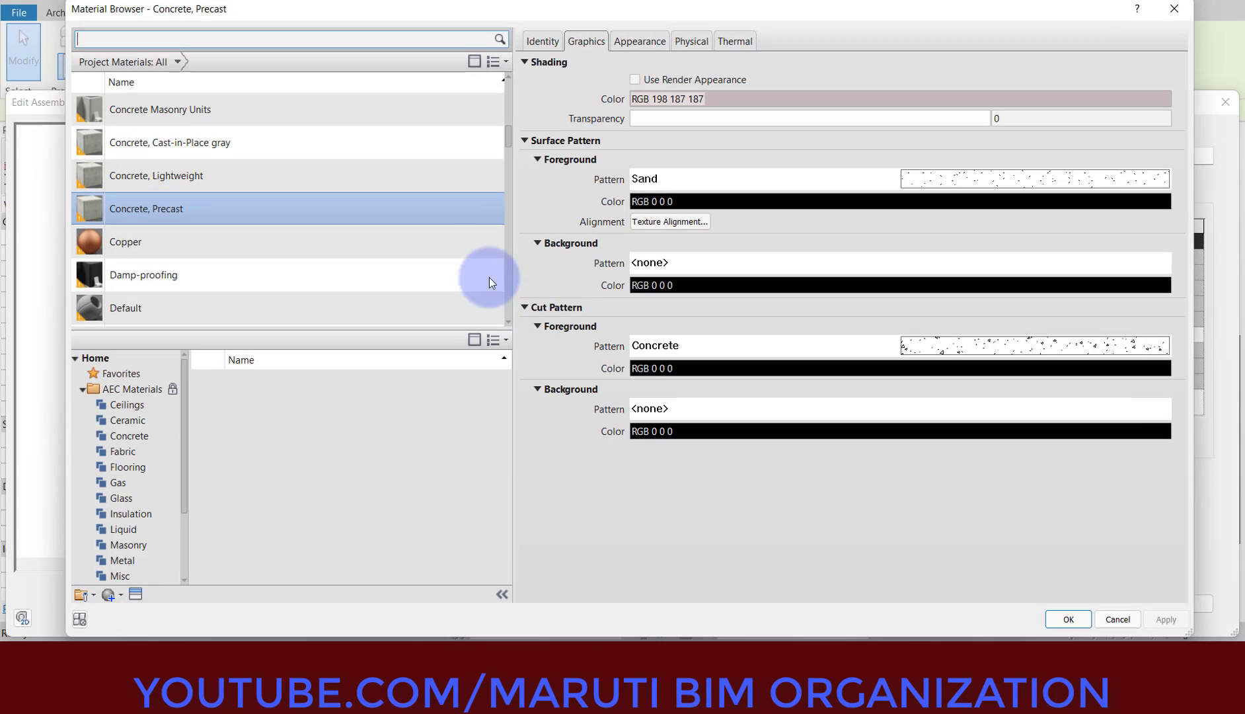
double_click(125, 242)
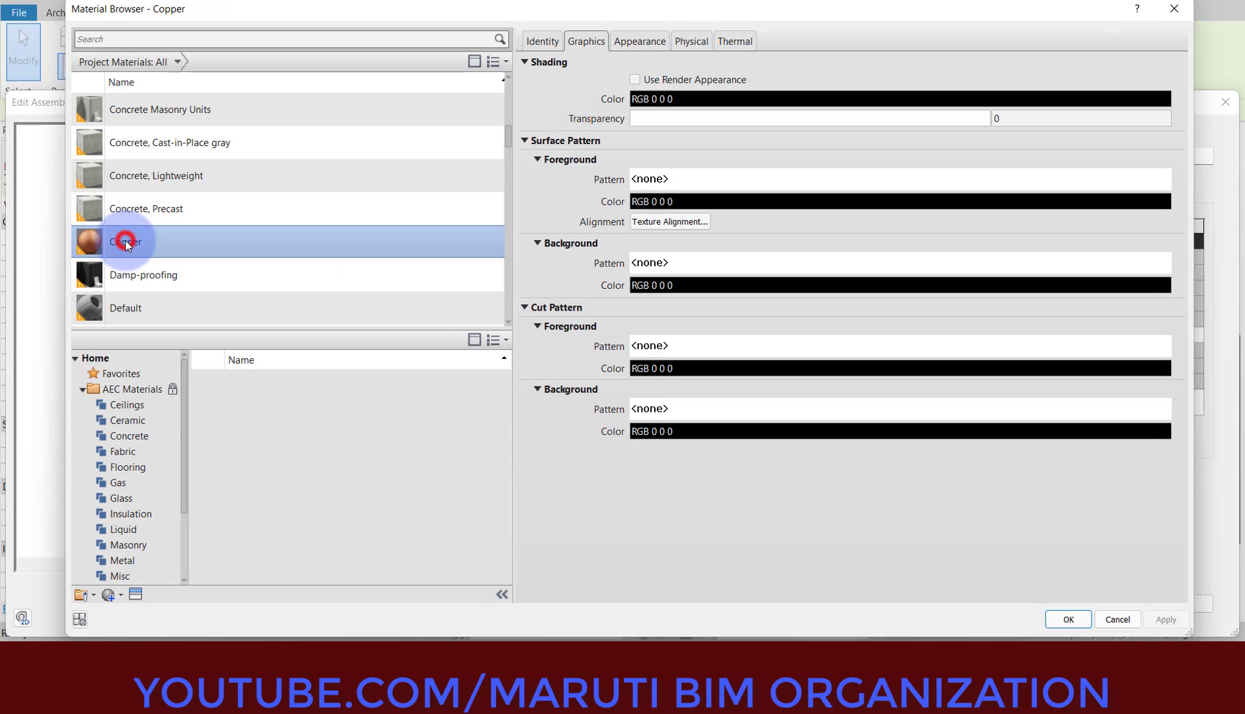
left_click(556, 302)
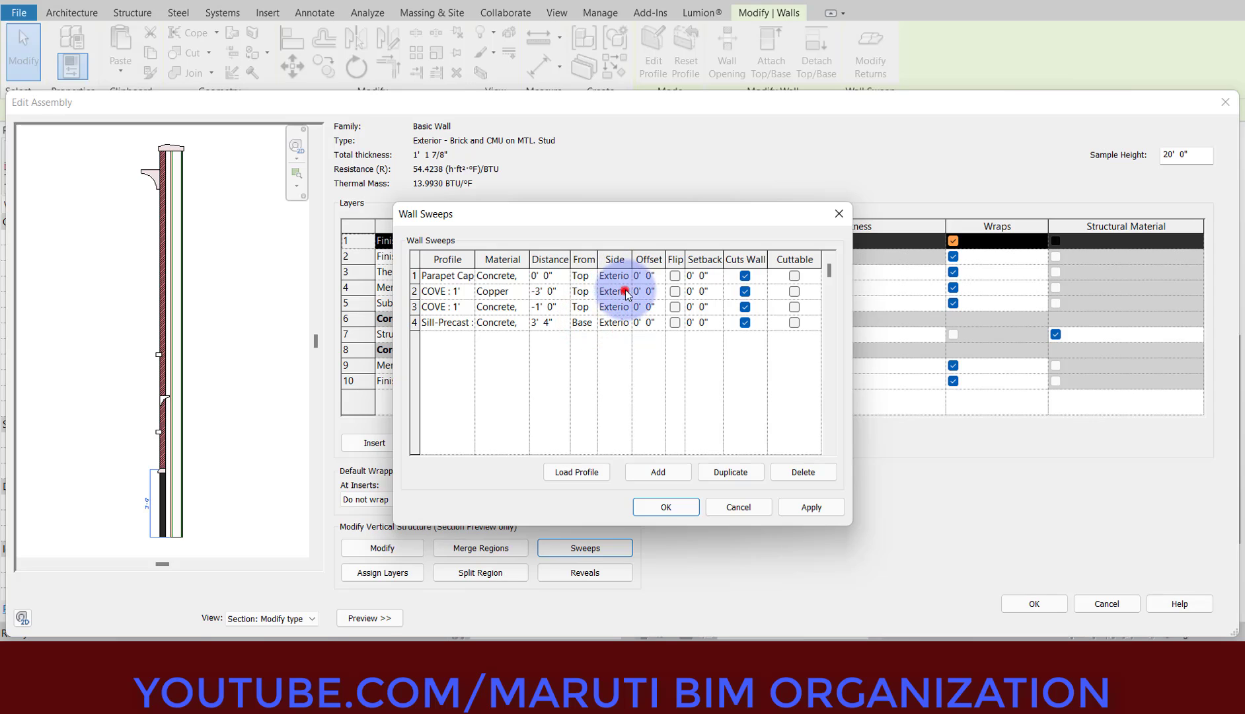
left_click(851, 525)
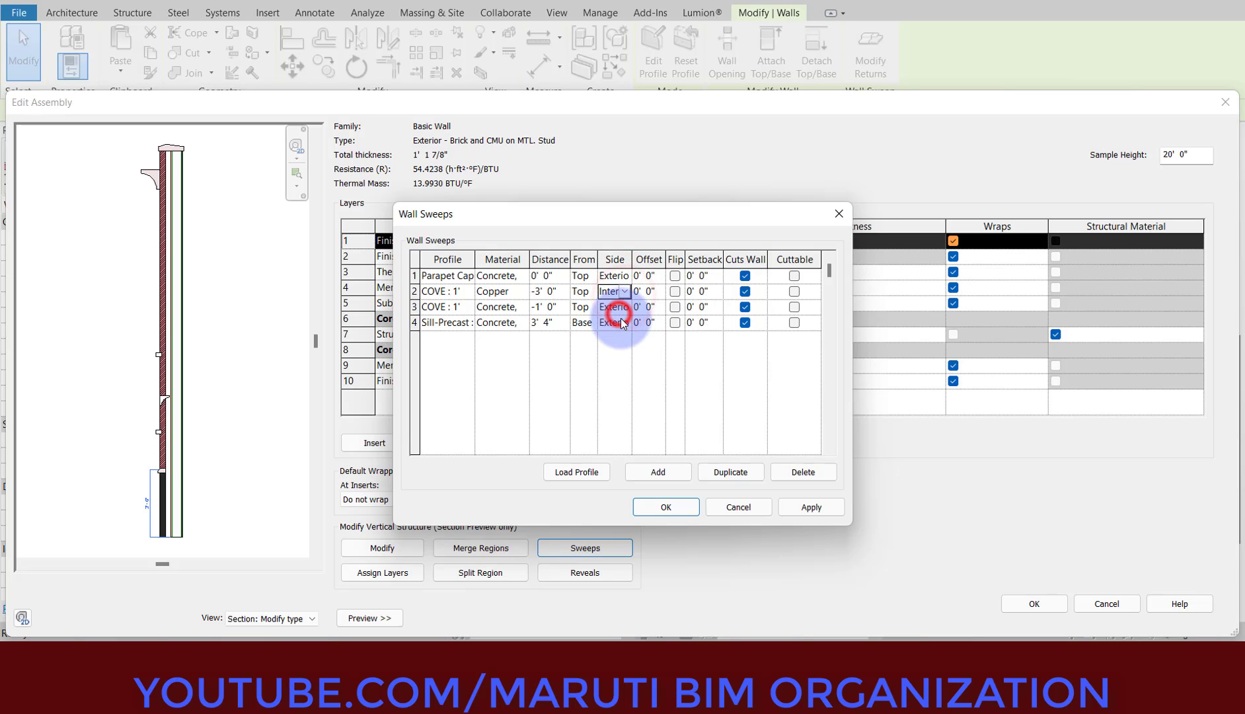
left_click(678, 511)
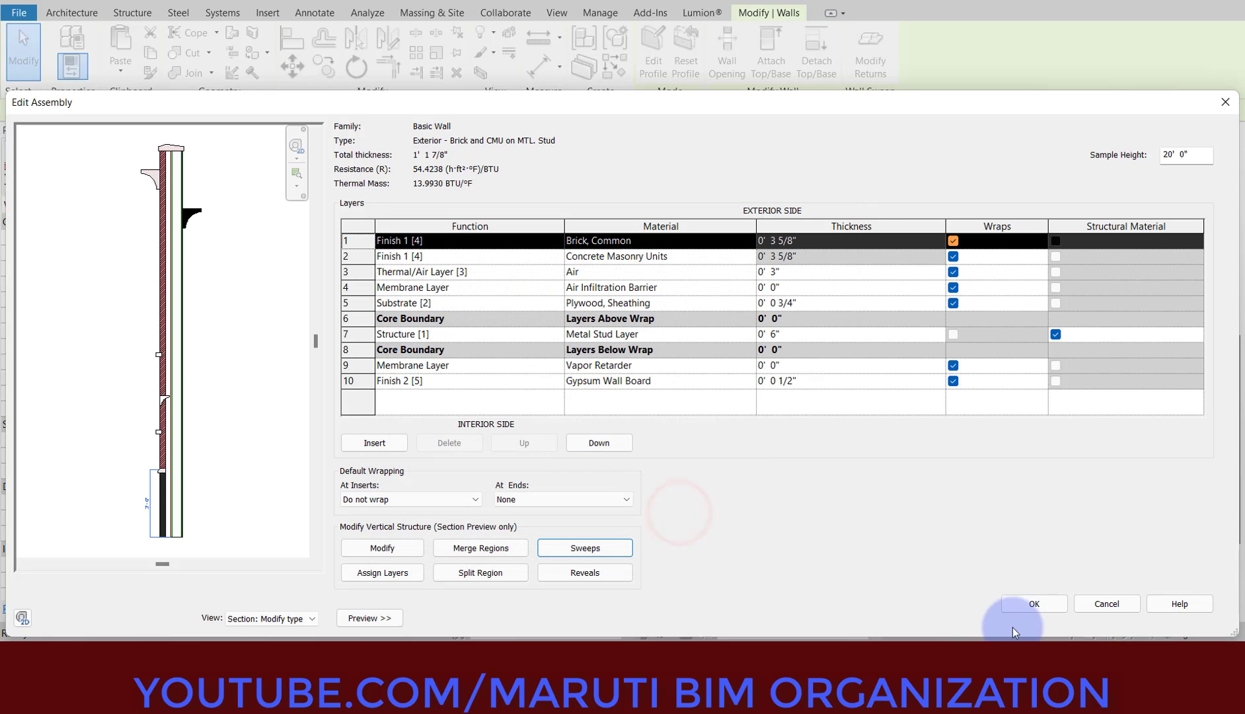
left_click(1026, 605)
left_click(1025, 615)
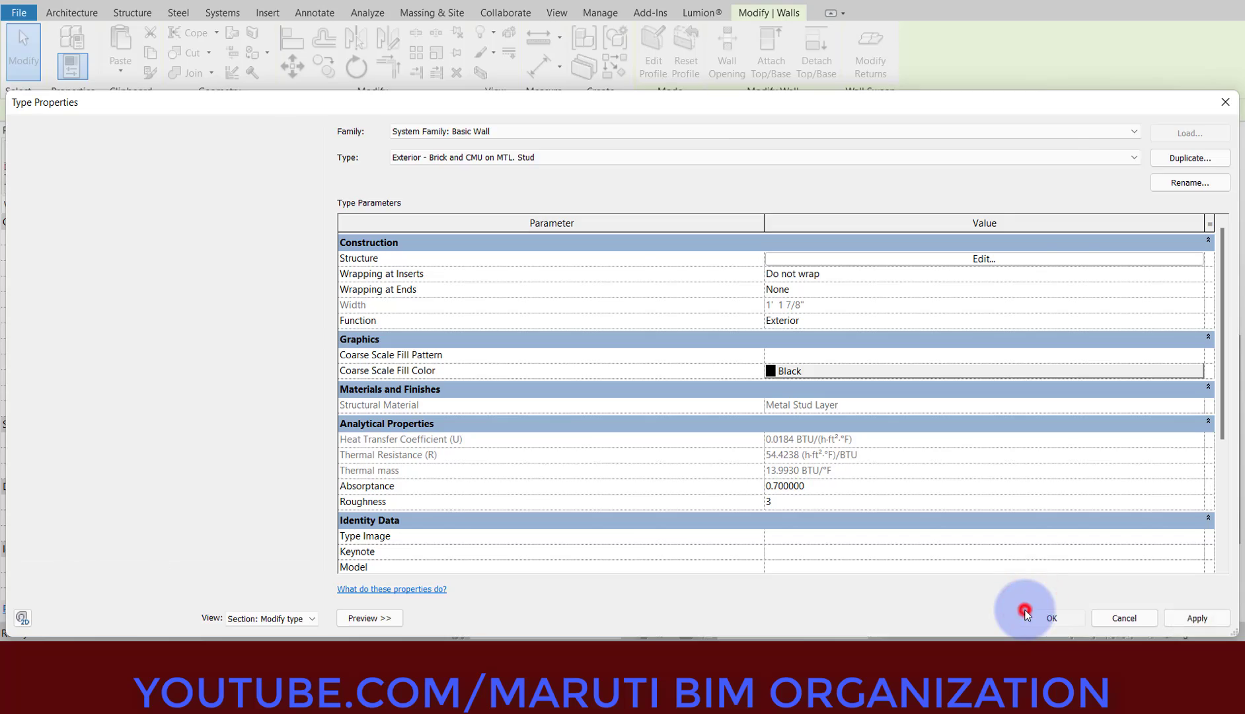
left_click(861, 553)
Step: Examine the new cove sweep on the interior face of the rectangular building's wall
middle_click_drag(859, 553, 854, 432, "shift")
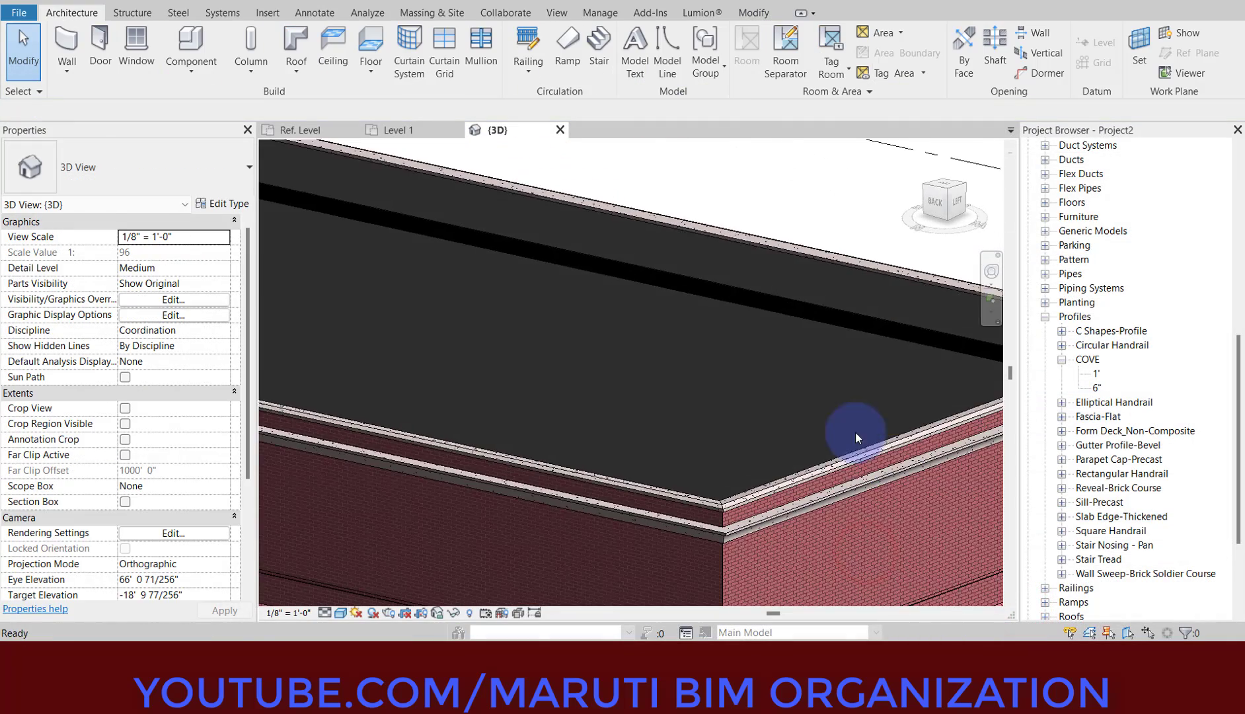
scroll(779, 304, "up", 3)
left_click(776, 300)
middle_click_drag(775, 302, 667, 378, "shift")
key("Escape")
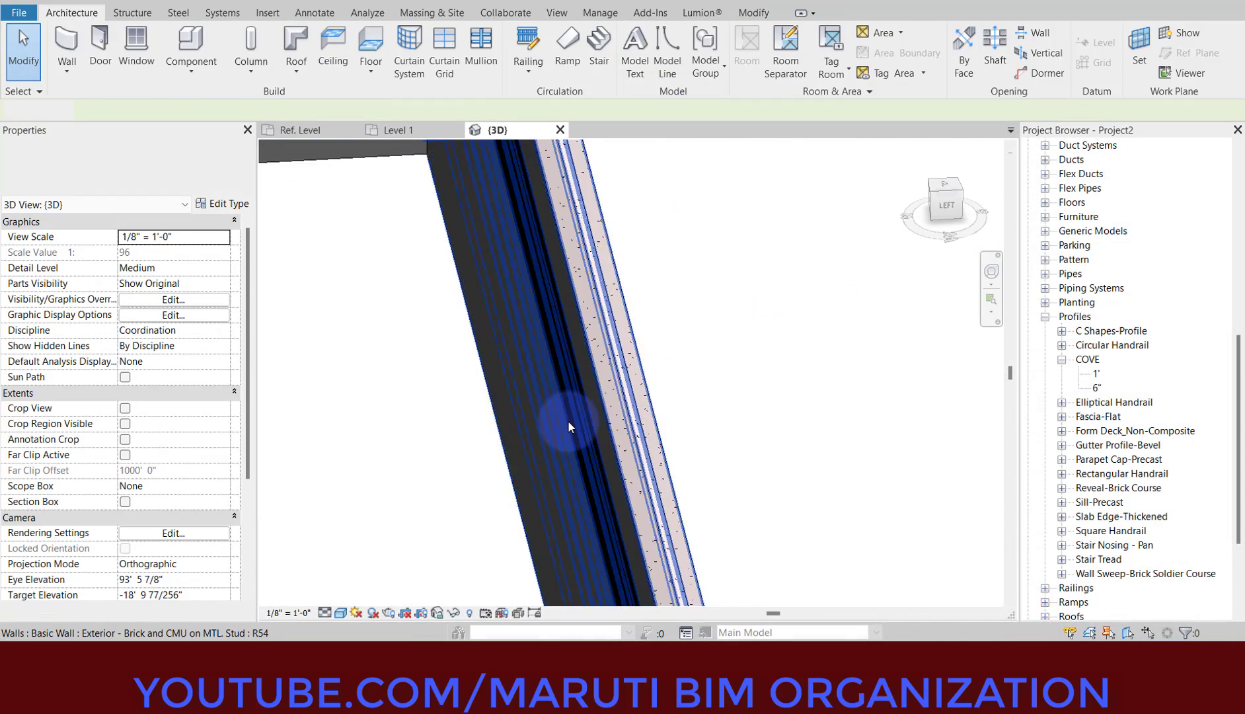
scroll(569, 425, "up", 2)
middle_click_drag(608, 489, 558, 489, "shift")
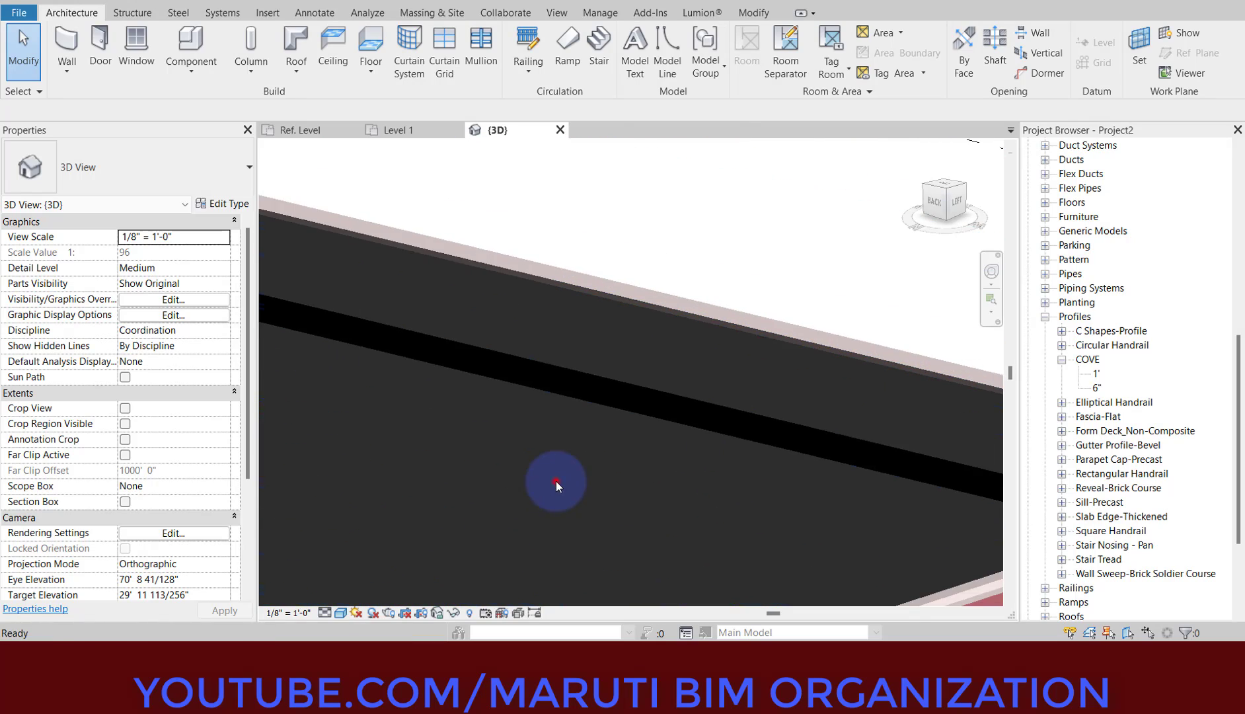
Step: Check the reveals in the wall's type assembly without changing them, and open its wall sweeps
left_click(555, 481)
left_click(207, 204)
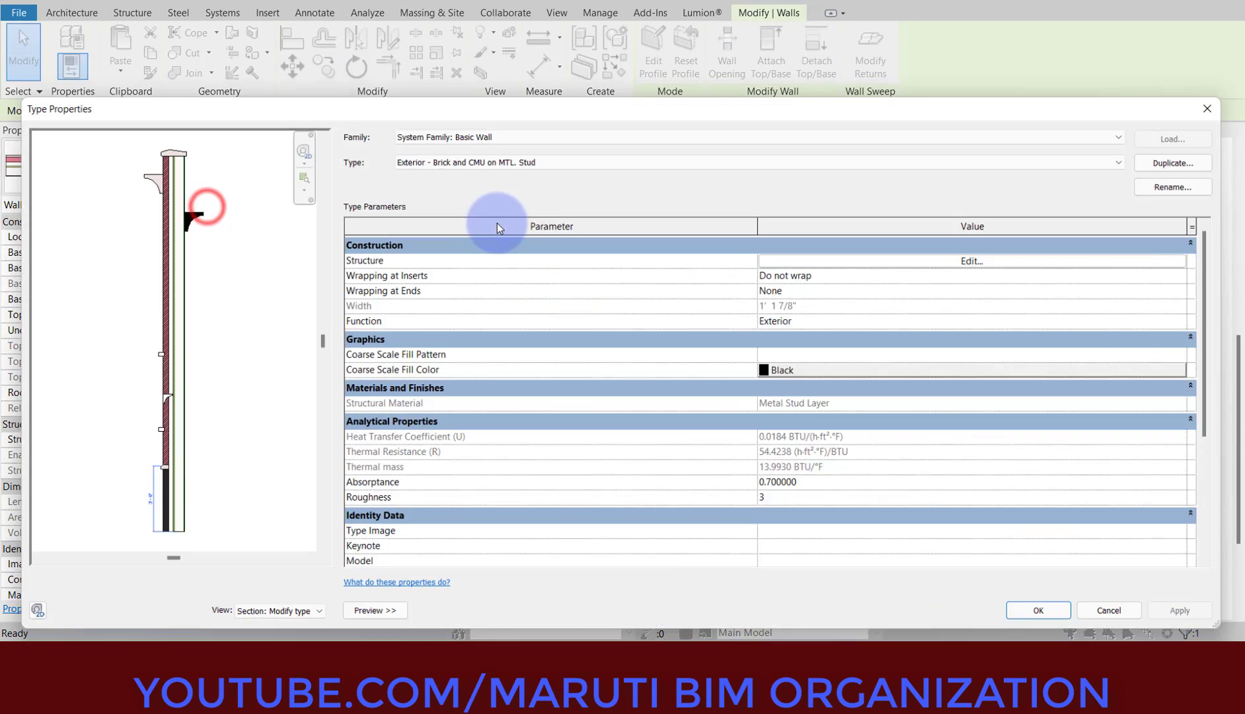
left_click(798, 260)
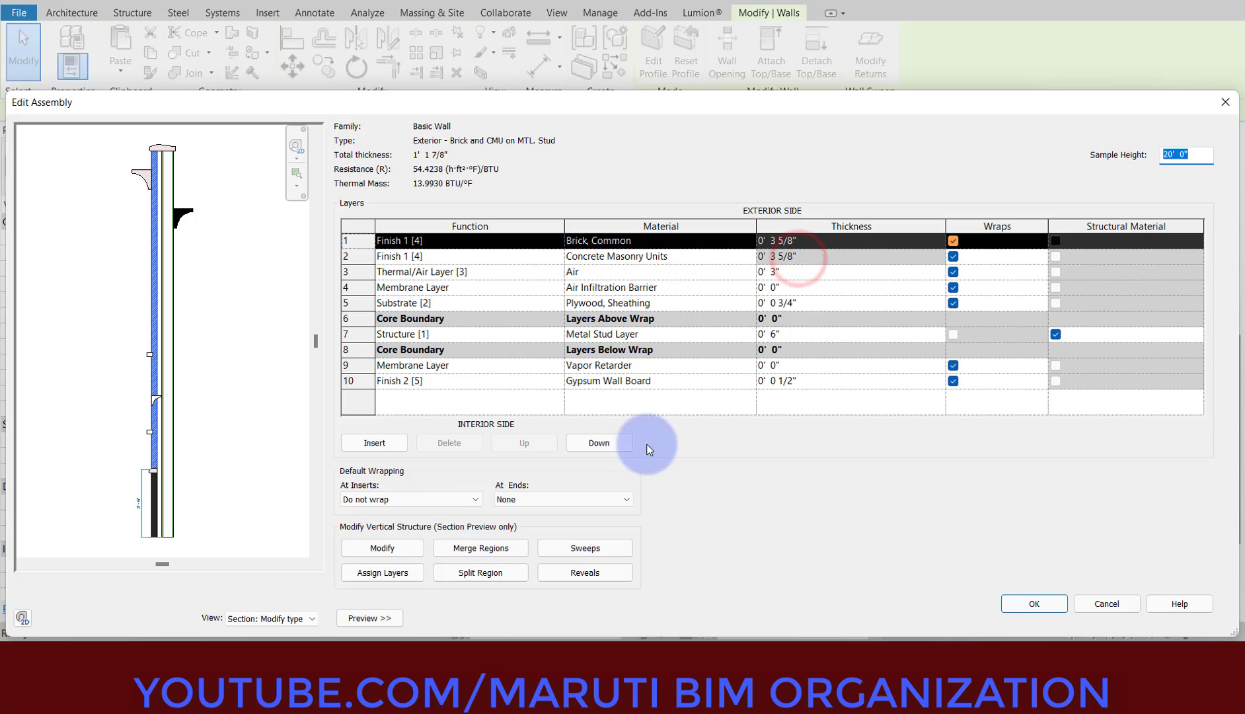
left_click(593, 574)
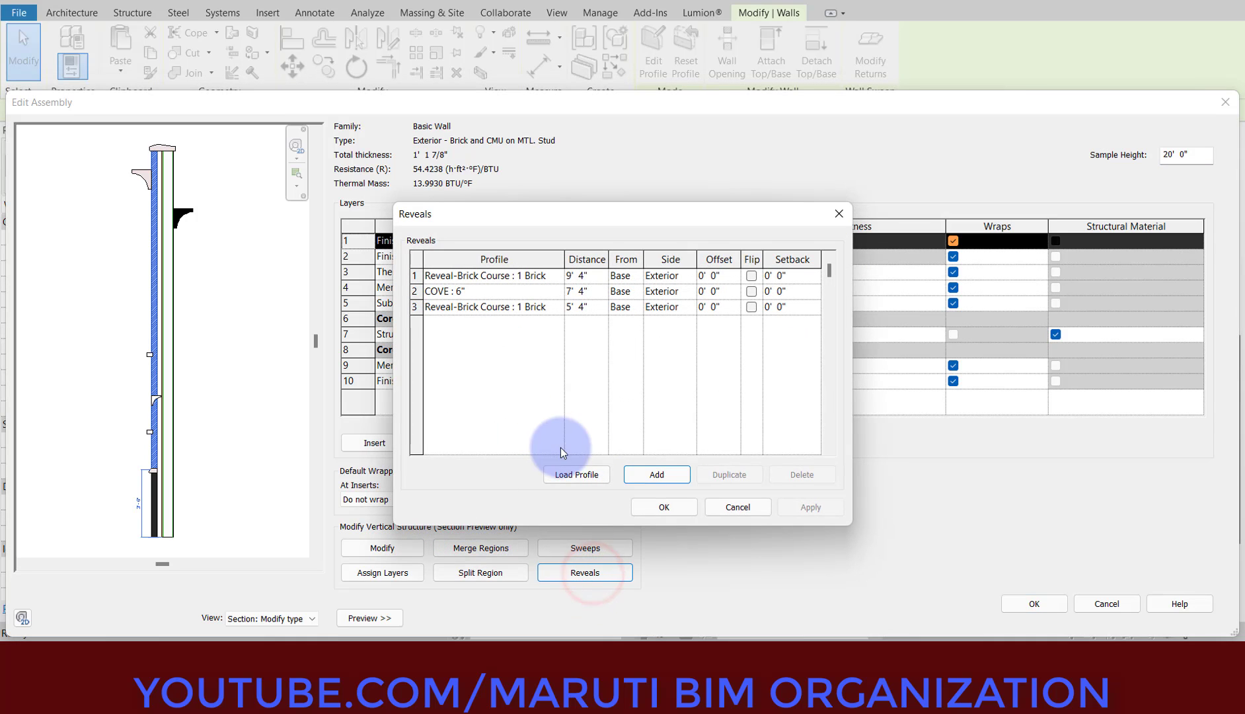
left_click(736, 506)
left_click(606, 547)
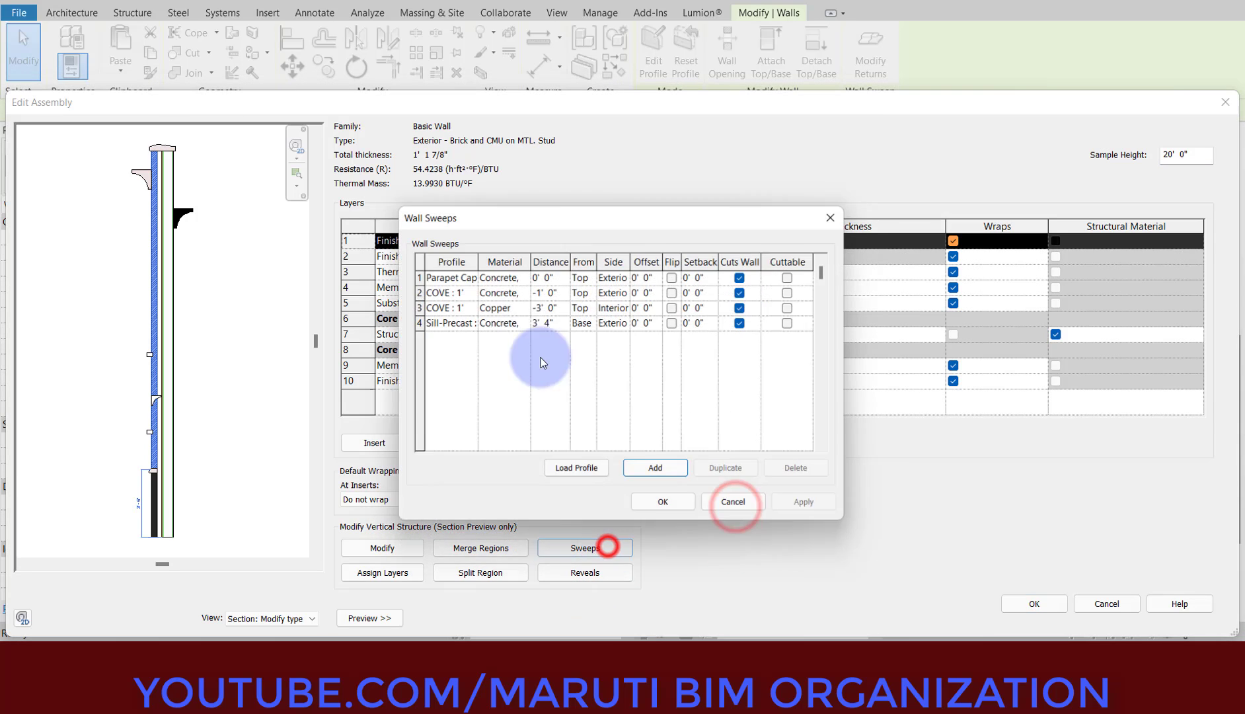
Step: Set the exterior COVE : 1' sweep's material to Clad - White, accept the sweeps, assembly and type properties, and deselect the wall
left_click(523, 292)
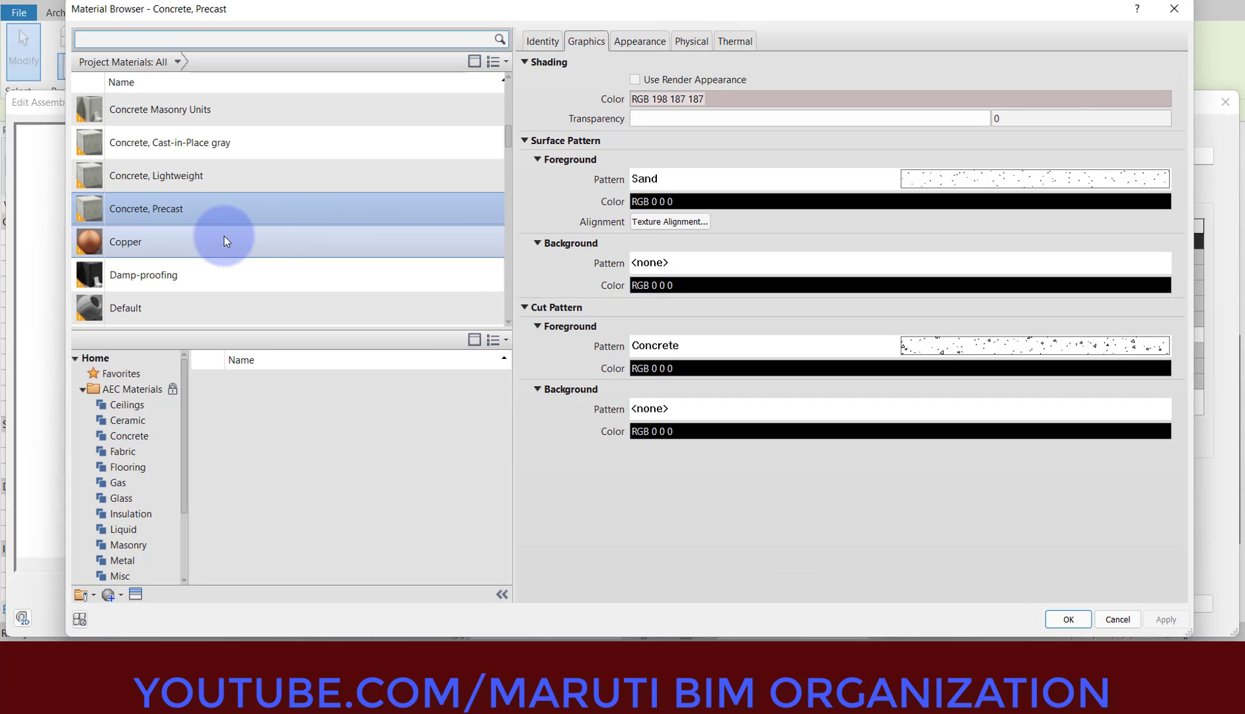
scroll(202, 241, "up", 2)
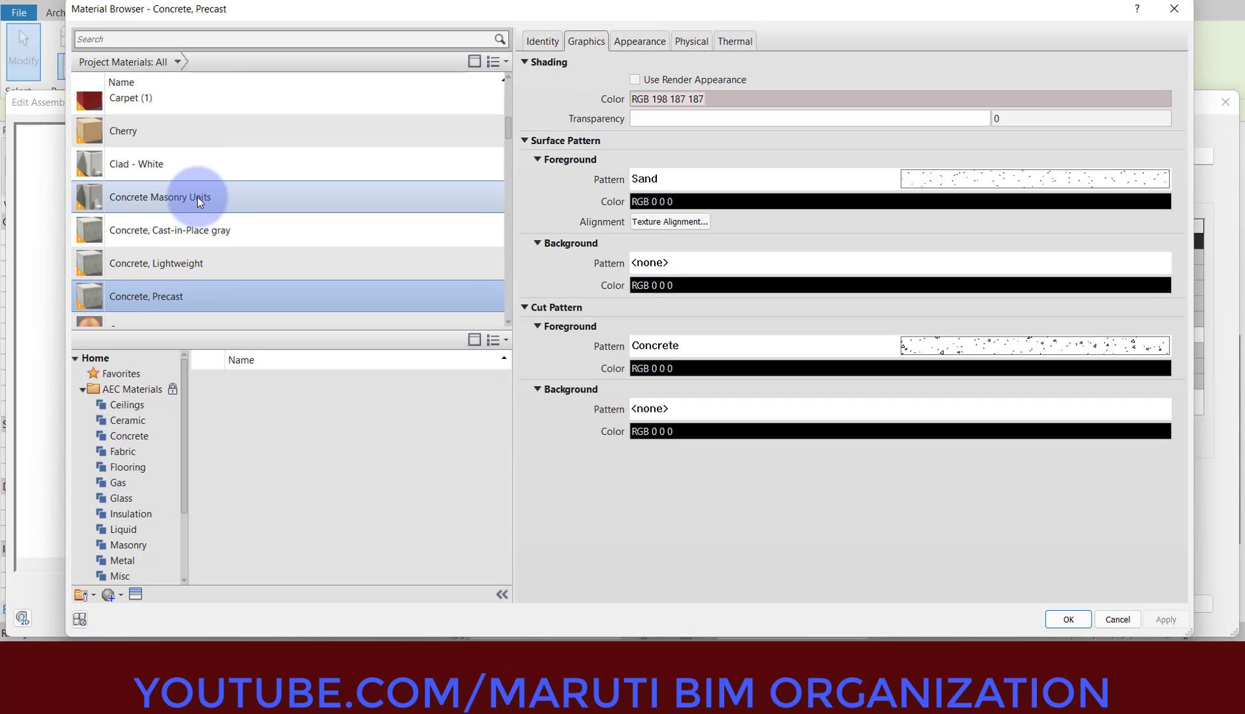
double_click(166, 164)
left_click(665, 507)
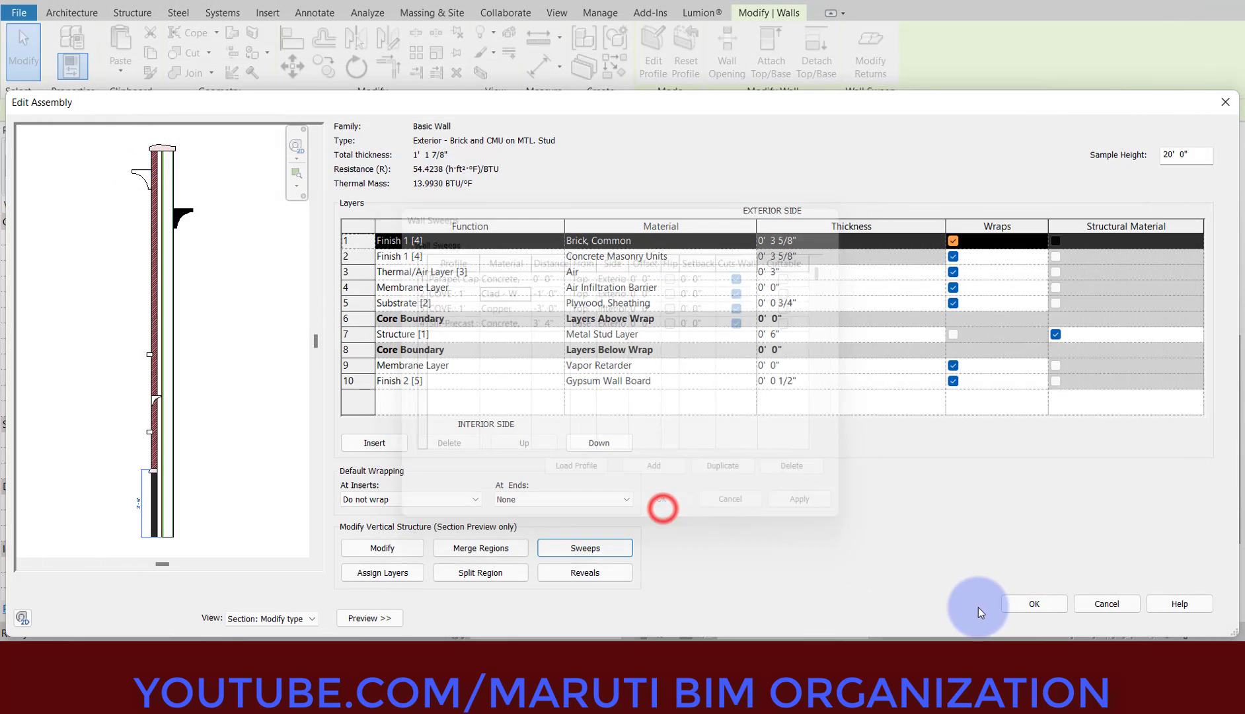
left_click(1011, 603)
left_click(1024, 613)
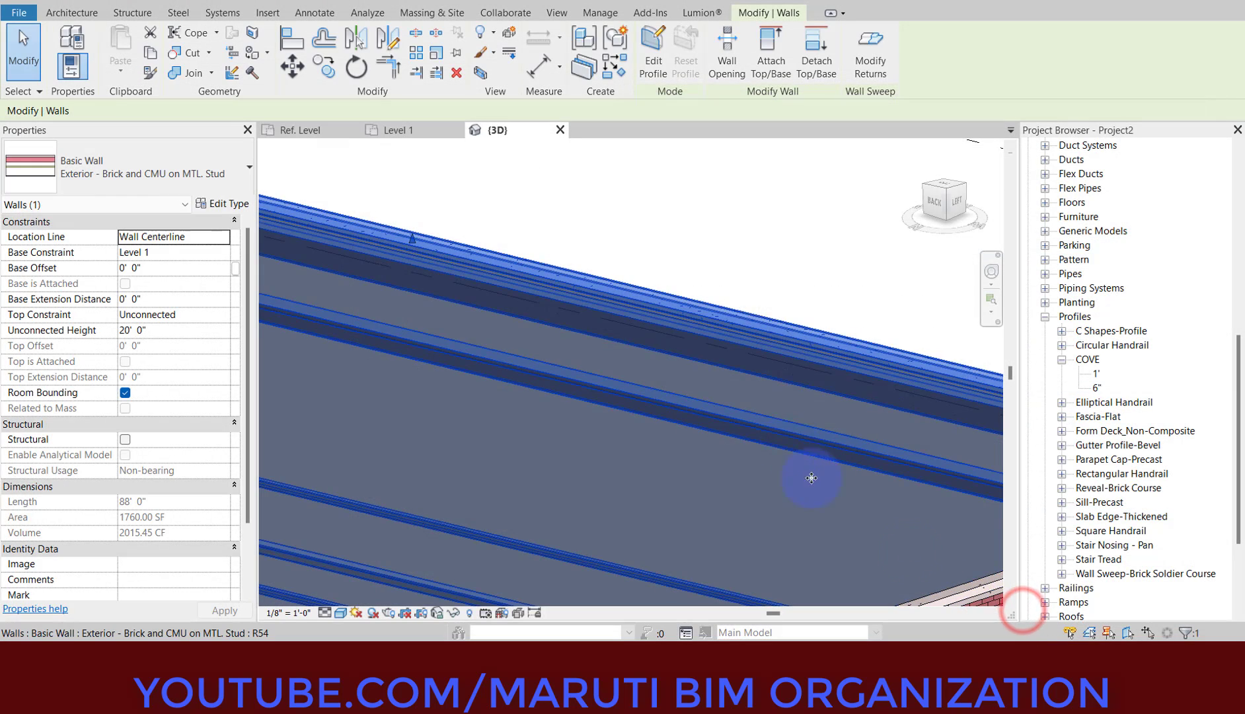
left_click(760, 286)
Step: Change the 3D view's visual style to one that displays the material textures
middle_click_drag(625, 411, 386, 583)
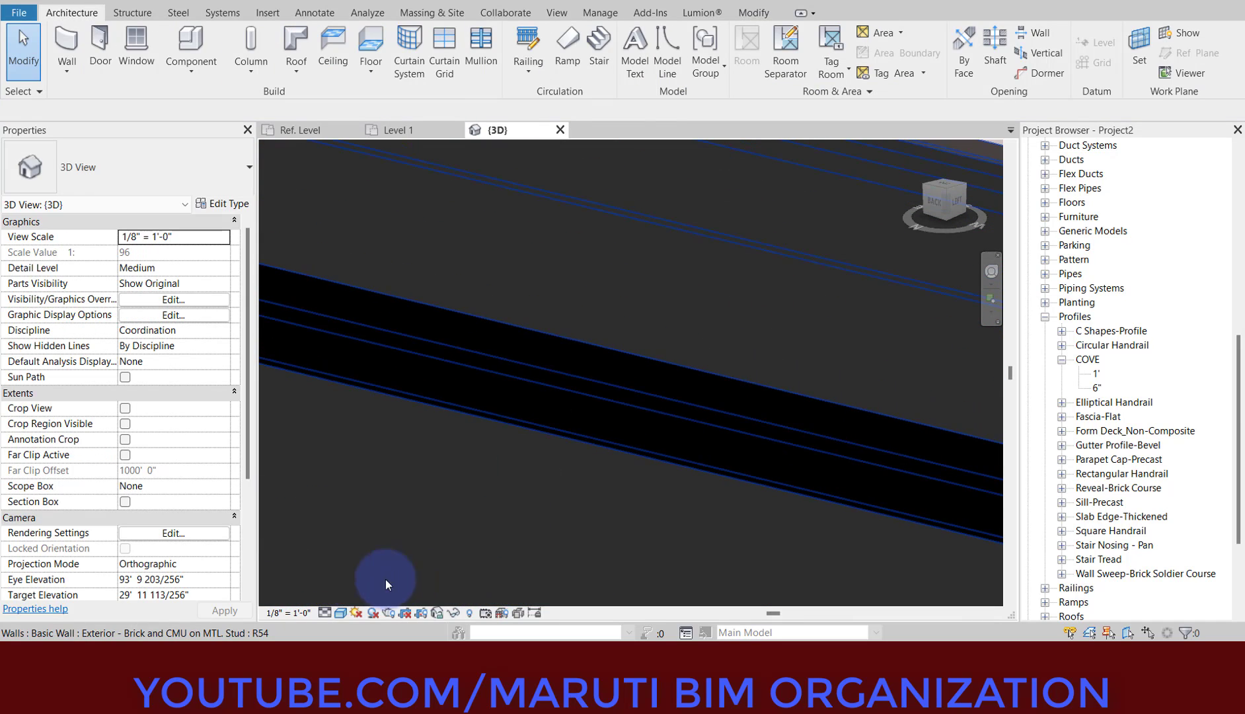
left_click(341, 614)
left_click(362, 579)
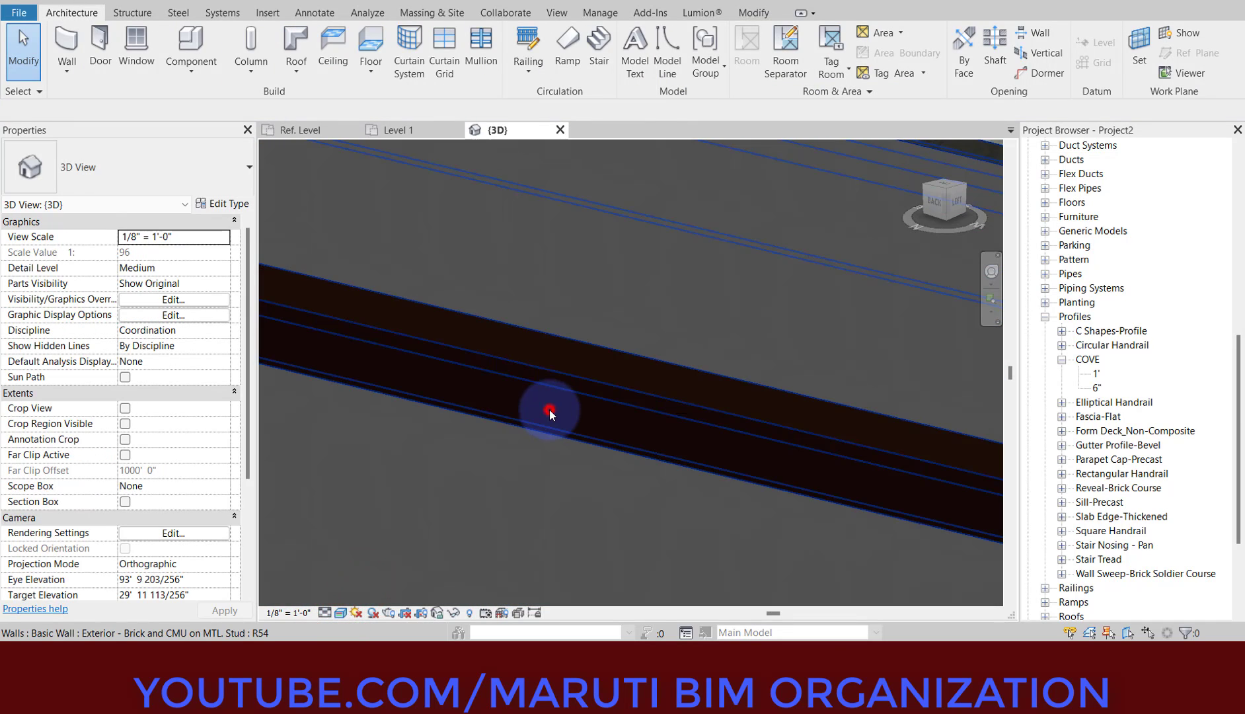
Step: Examine the interior copper cove and the exterior white cove around the rectangular building
left_click(550, 411)
middle_click_drag(509, 361, 592, 178, "shift")
left_click(405, 458)
scroll(592, 176, "down", 4)
middle_click_drag(615, 393, 489, 362, "shift")
middle_click_drag(489, 362, 621, 502)
scroll(620, 495, "down", 2)
scroll(489, 472, "up", 2)
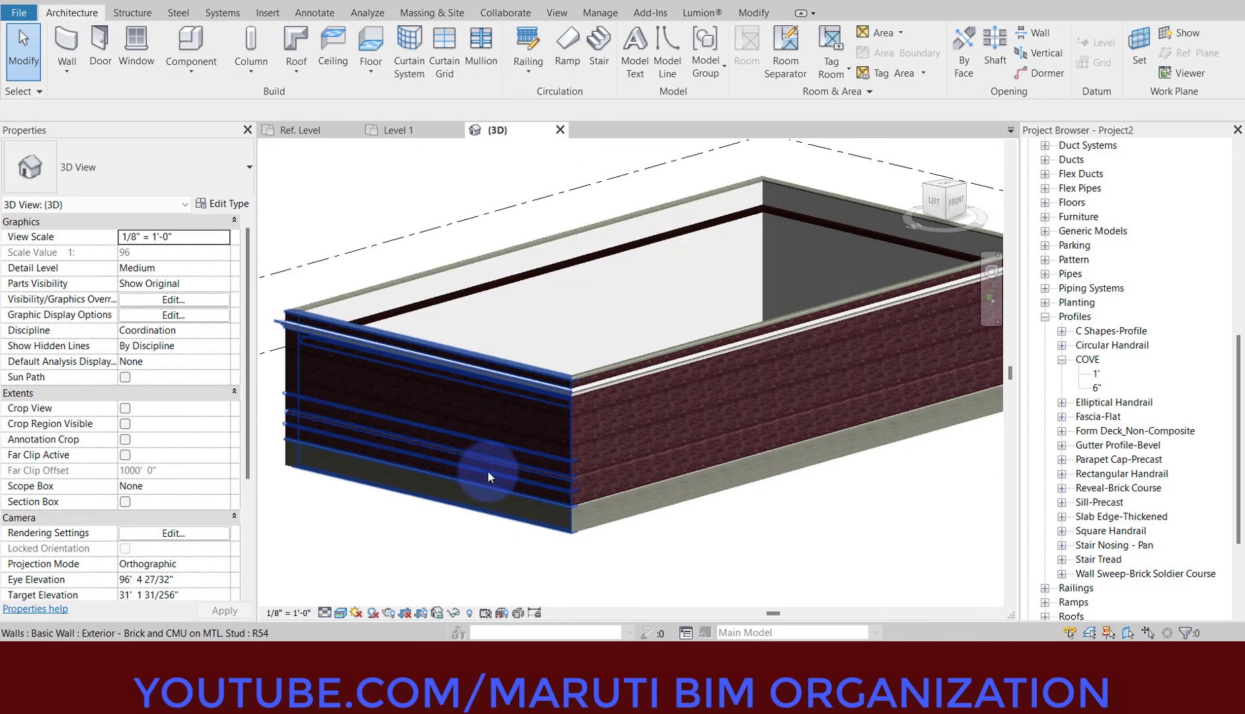
scroll(594, 448, "down", 2)
scroll(594, 453, "down", 2)
Step: Examine the cove sweeps and reveals on the curved wall, and leave it deselected
middle_click_drag(659, 533, 399, 535)
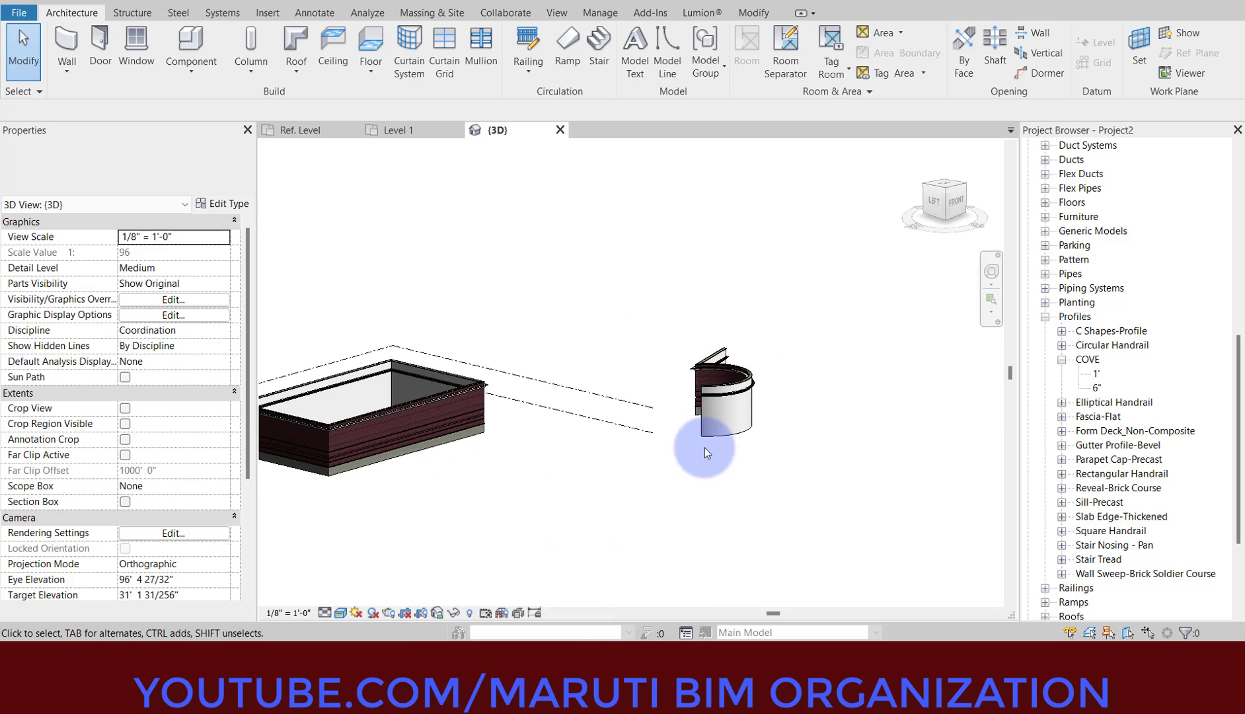
scroll(714, 444, "up", 3)
scroll(787, 376, "up", 5)
left_click(790, 335)
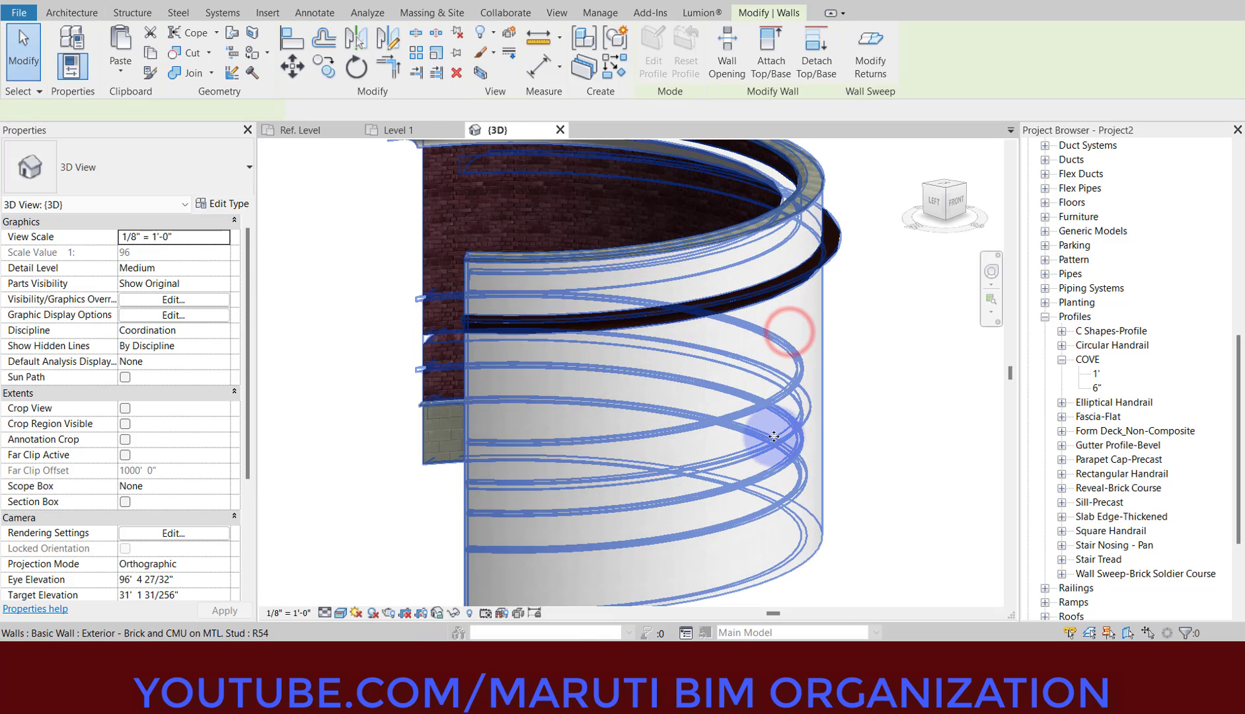
scroll(701, 403, "down", 5)
key("Escape")
Step: Close the inactive views, review the COVE profile in the family's Ref. Level view and return to the project's 3D view
left_click(364, 0)
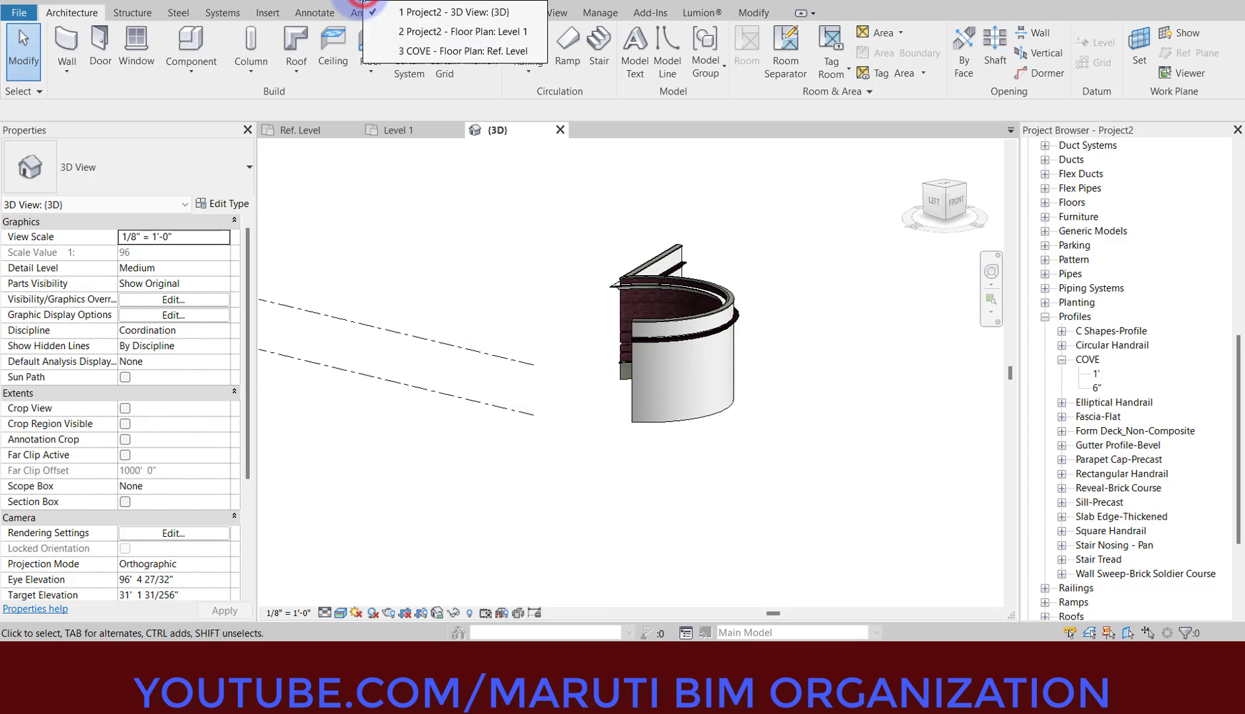
left_click(360, 0)
left_click(303, 106)
left_click(302, 132)
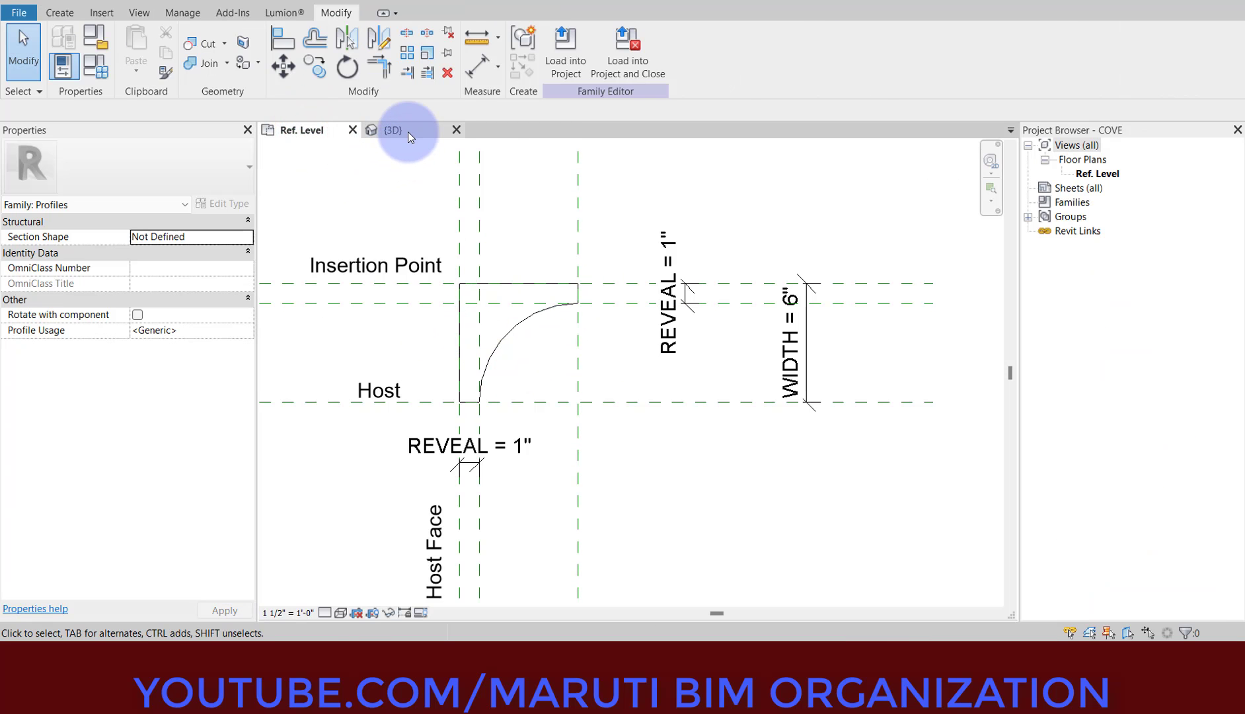
left_click(407, 131)
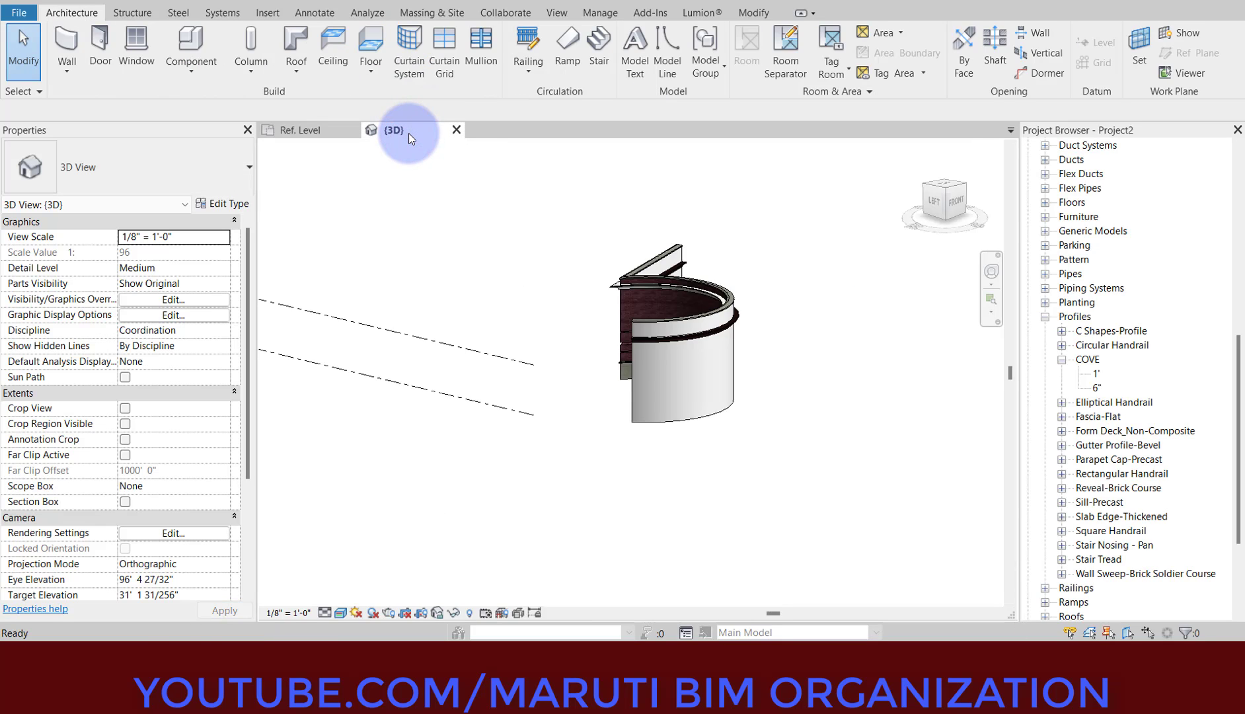
Step: Select the curved wall and check the list of available wall types, keeping its current type
scroll(745, 361, "up", 5)
left_click(662, 344)
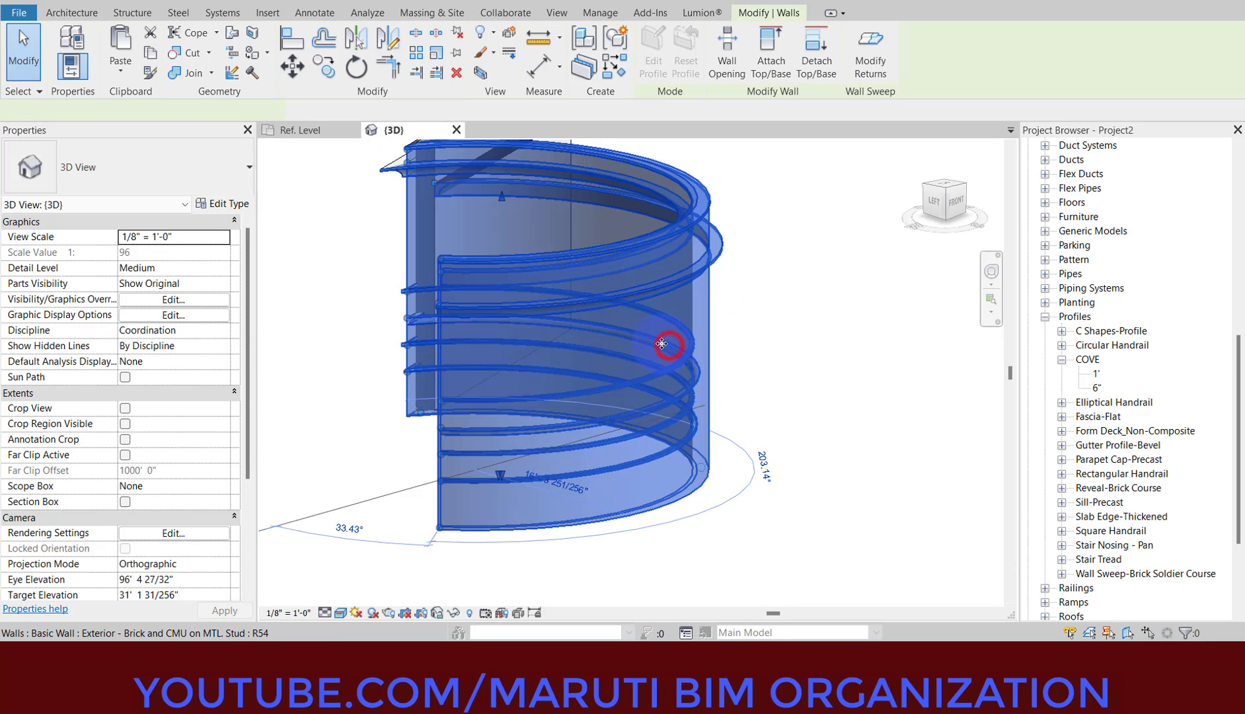
scroll(661, 344, "down", 4)
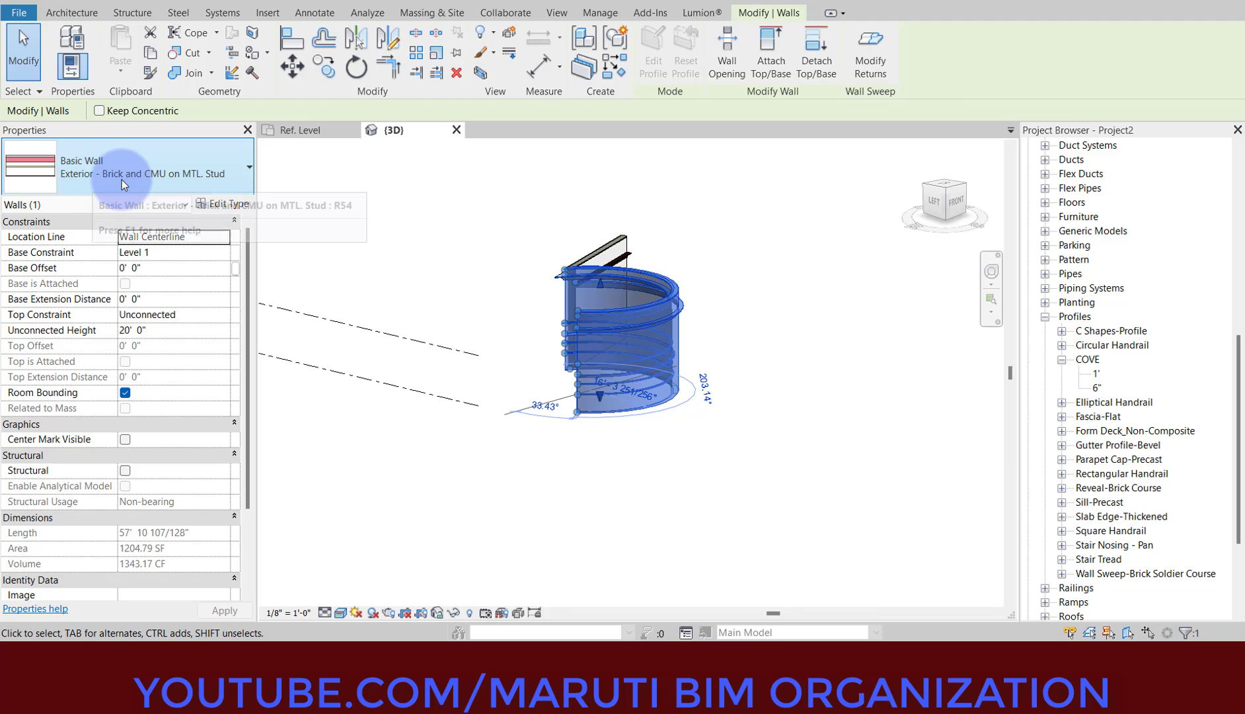
left_click(185, 177)
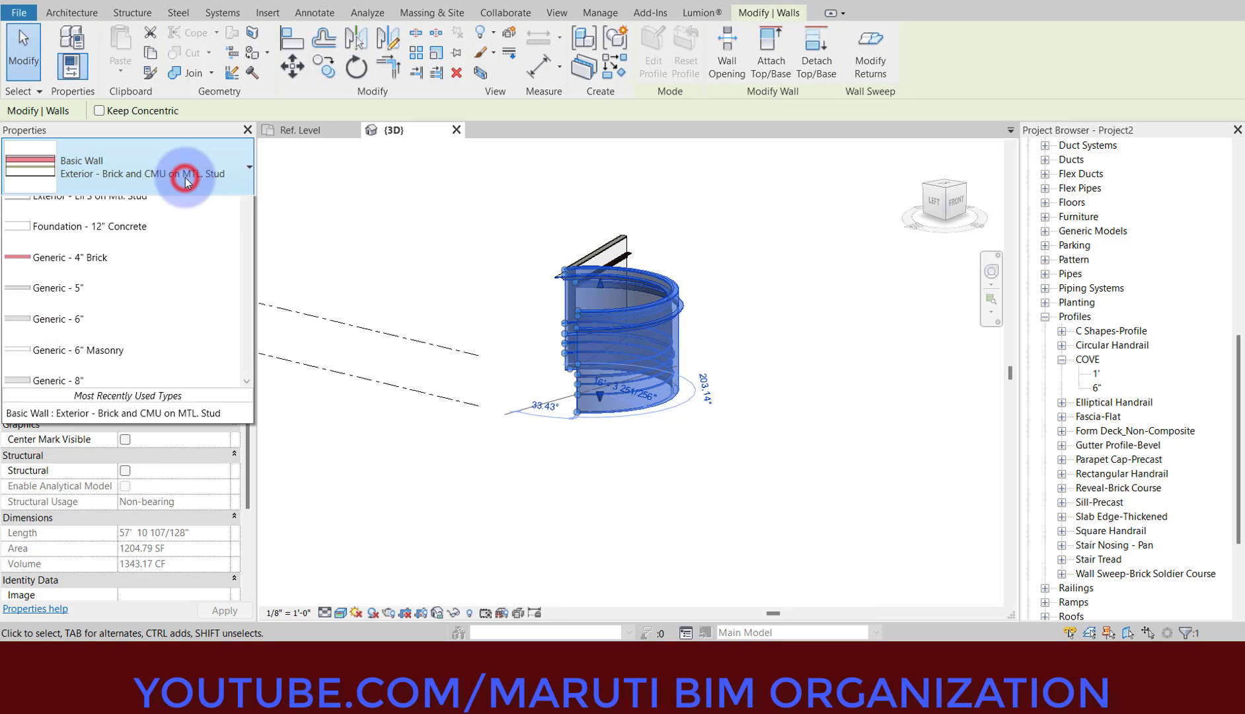
left_click(165, 512)
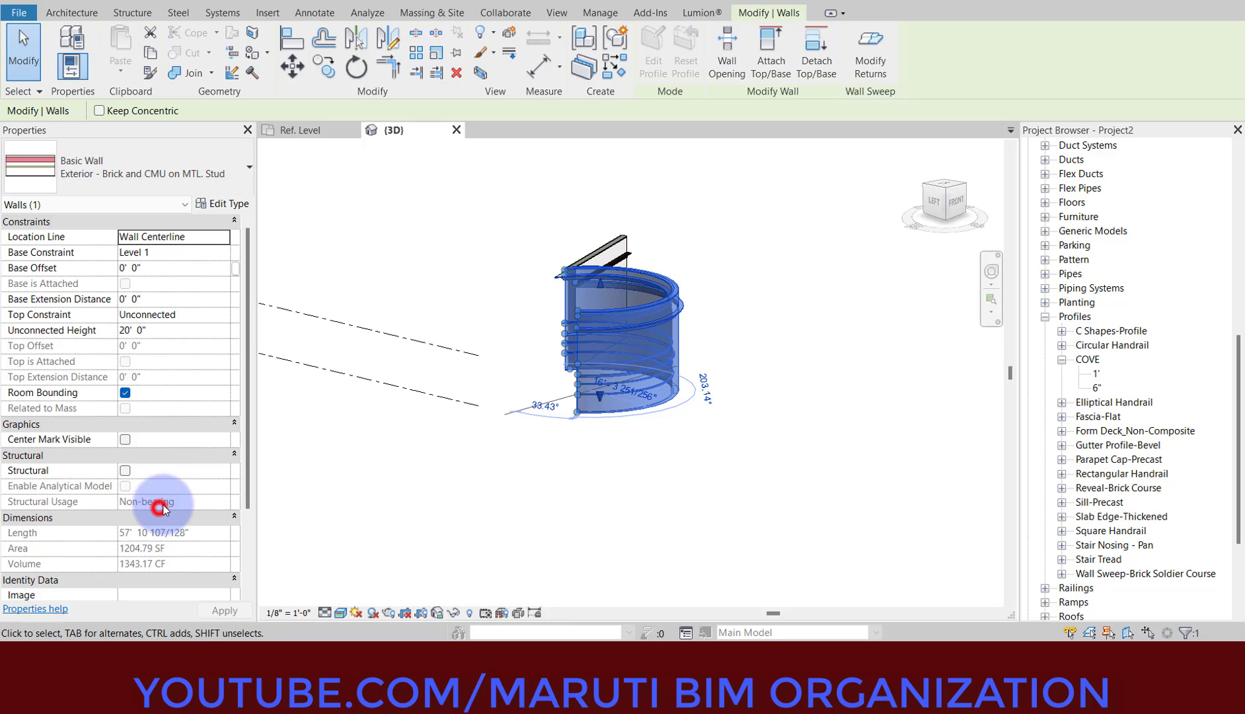
Step: Change the curved wall's type to Generic - 8"
scroll(673, 496, "up", 2)
left_click(674, 497)
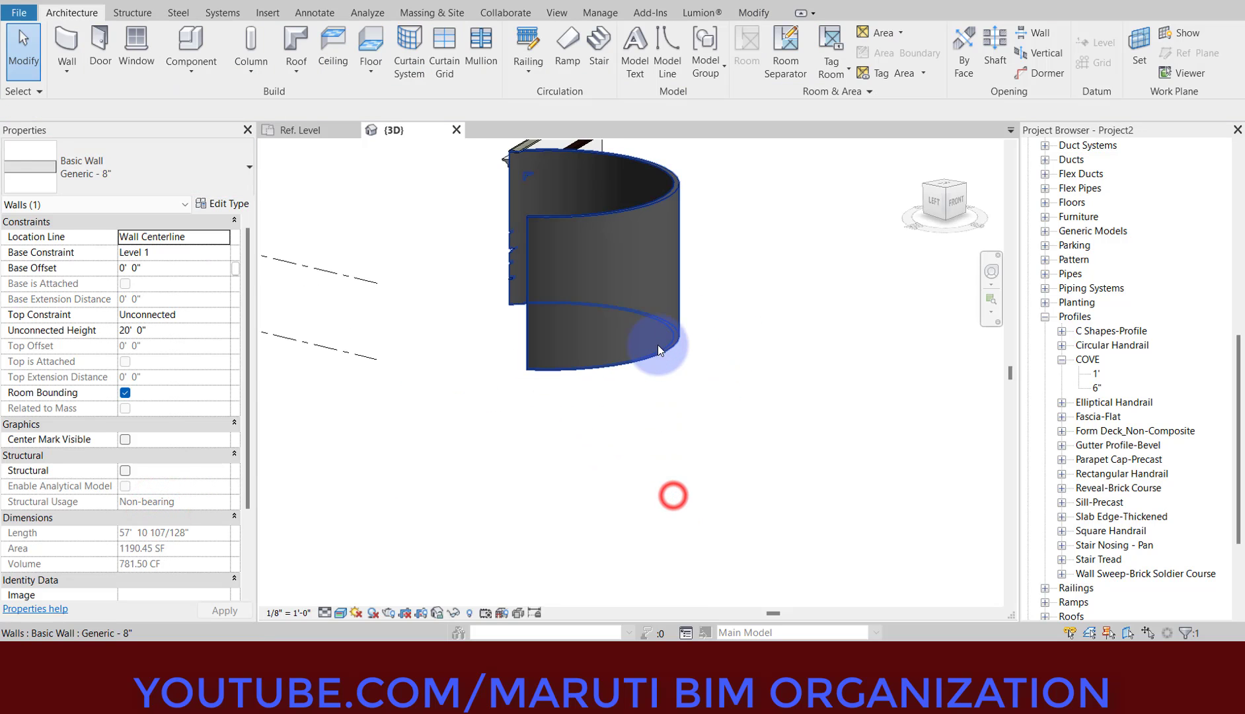
left_click(647, 307)
Step: Draw a straight Generic - 8" wall about 91' 6" long in front of the curved wall
scroll(588, 448, "down", 1)
key("w")
key("a")
left_click(586, 449)
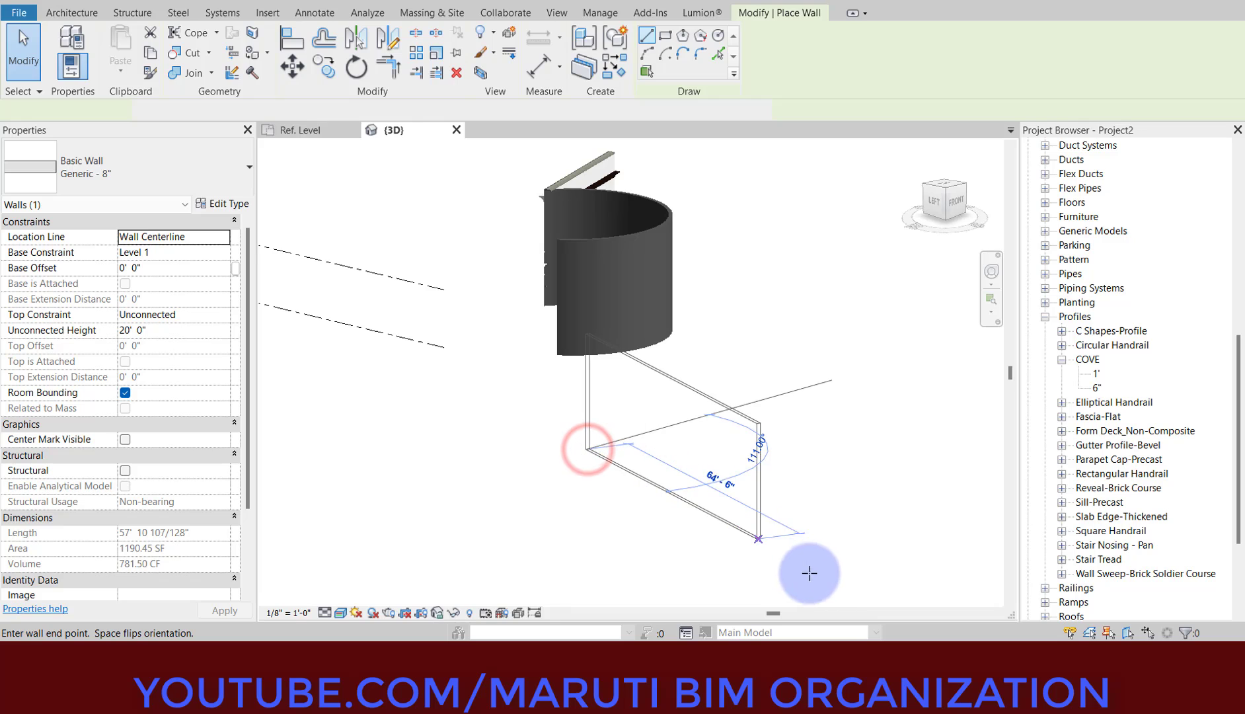
left_click(814, 577)
key("Escape")
key("Escape")
Step: Add a wall sweep with the COVE : 1' profile to the straight wall's Generic - 8" type structure
scroll(866, 561, "up", 4)
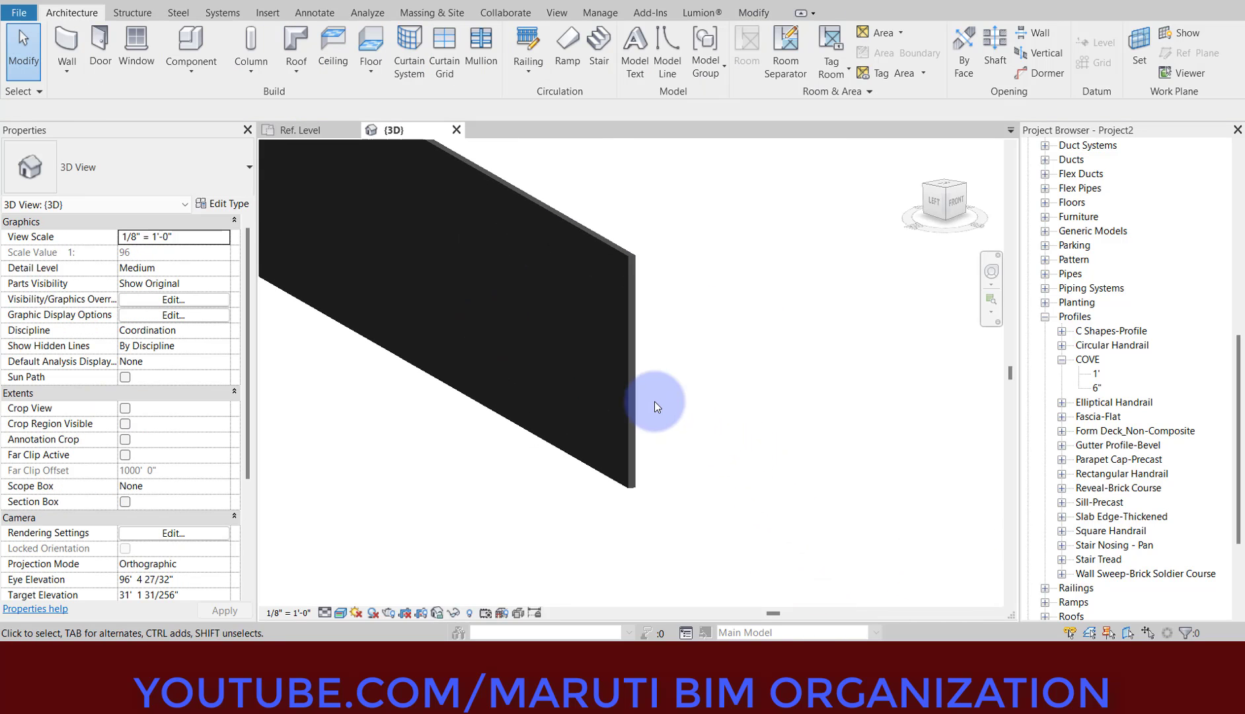
left_click(622, 375)
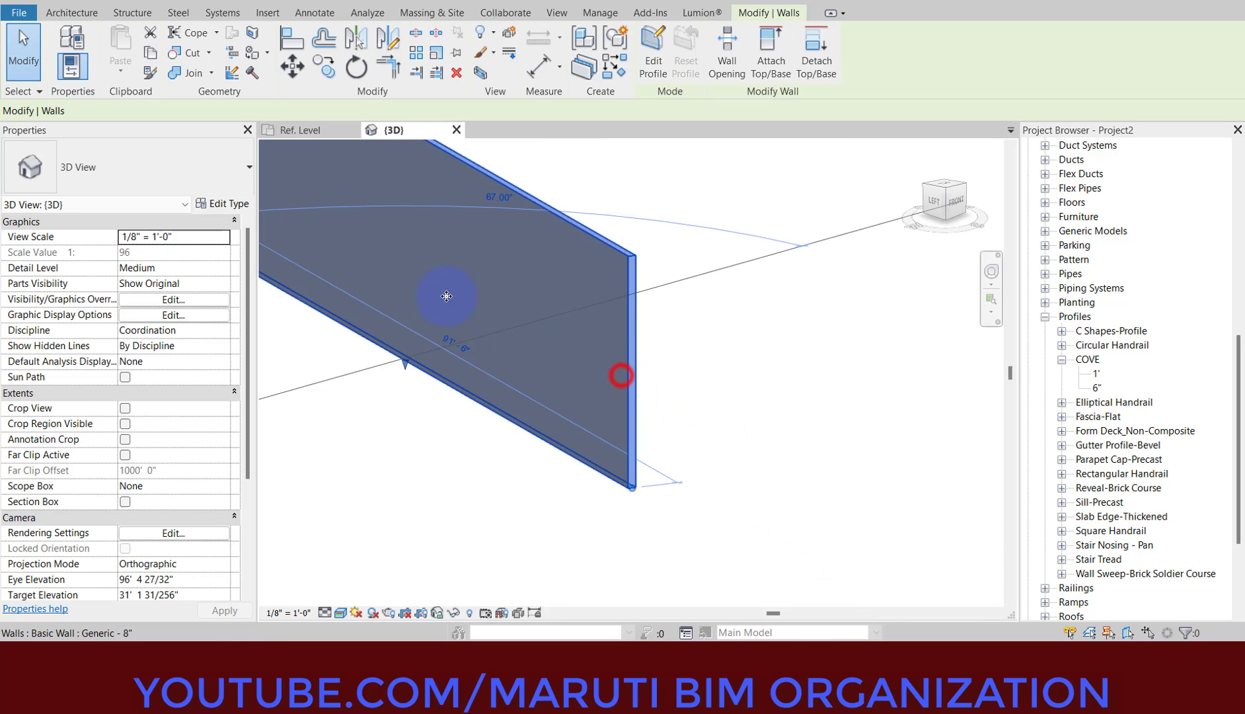
left_click(244, 204)
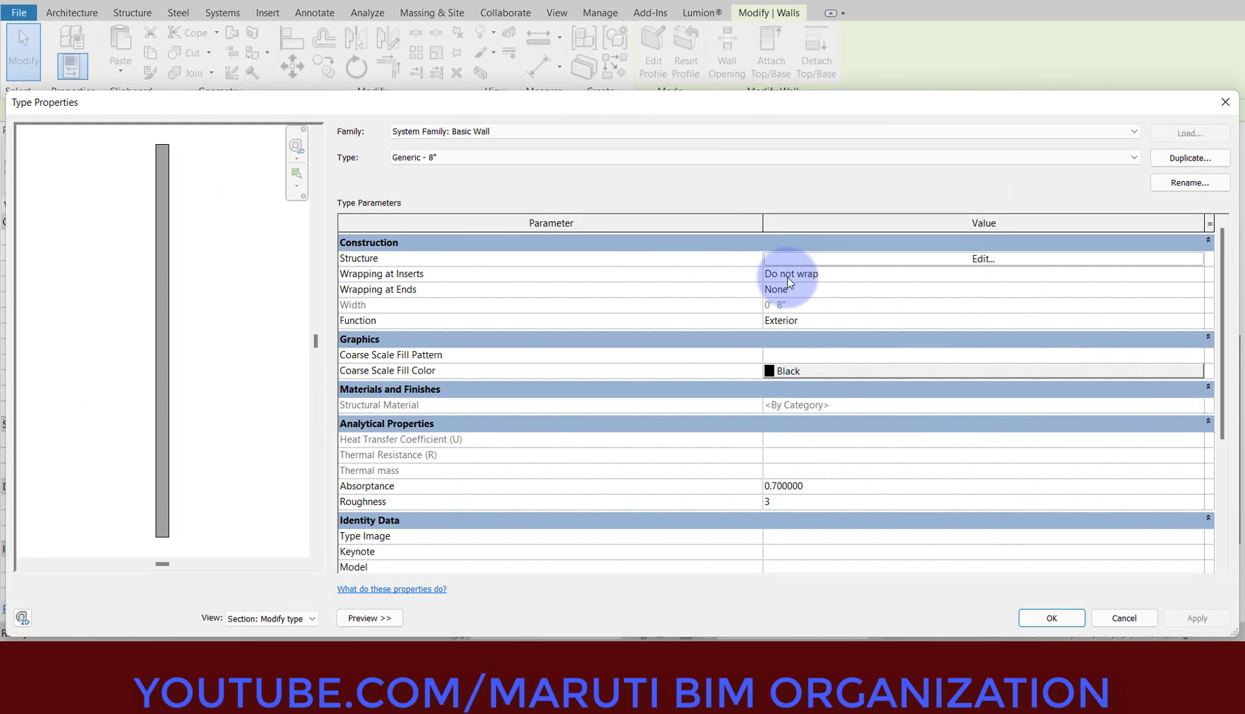
left_click(805, 262)
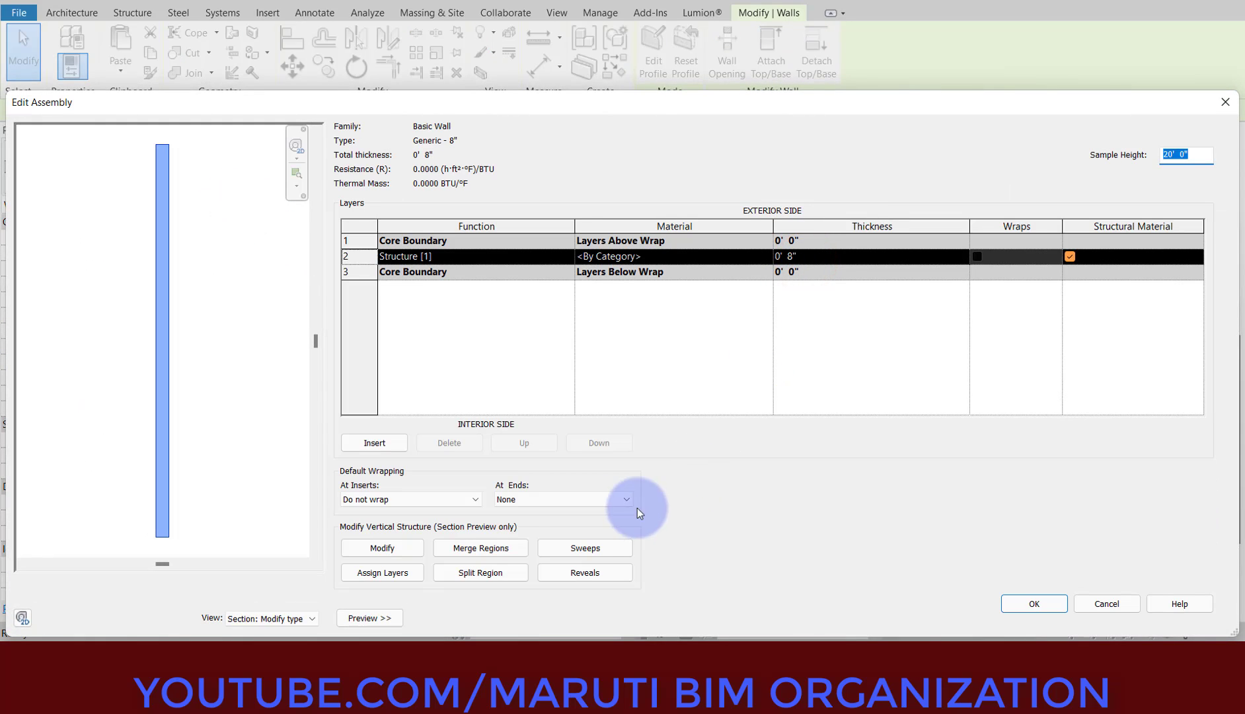
left_click(597, 548)
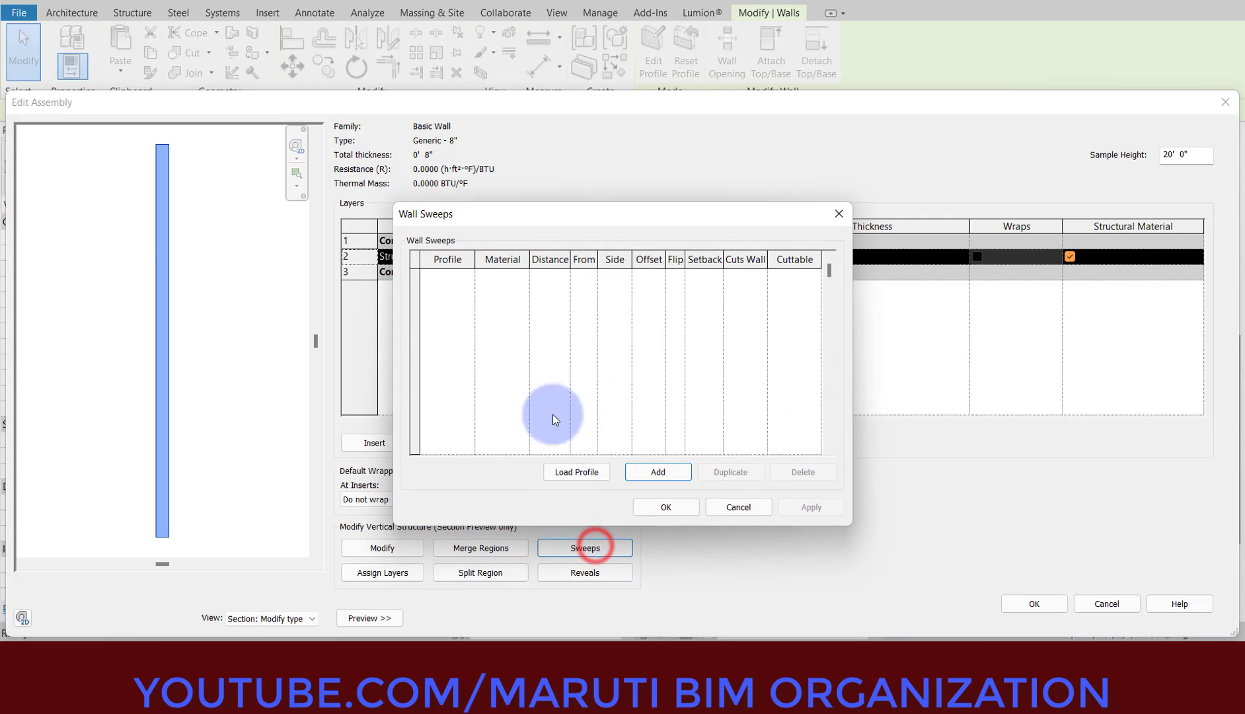
left_click(660, 472)
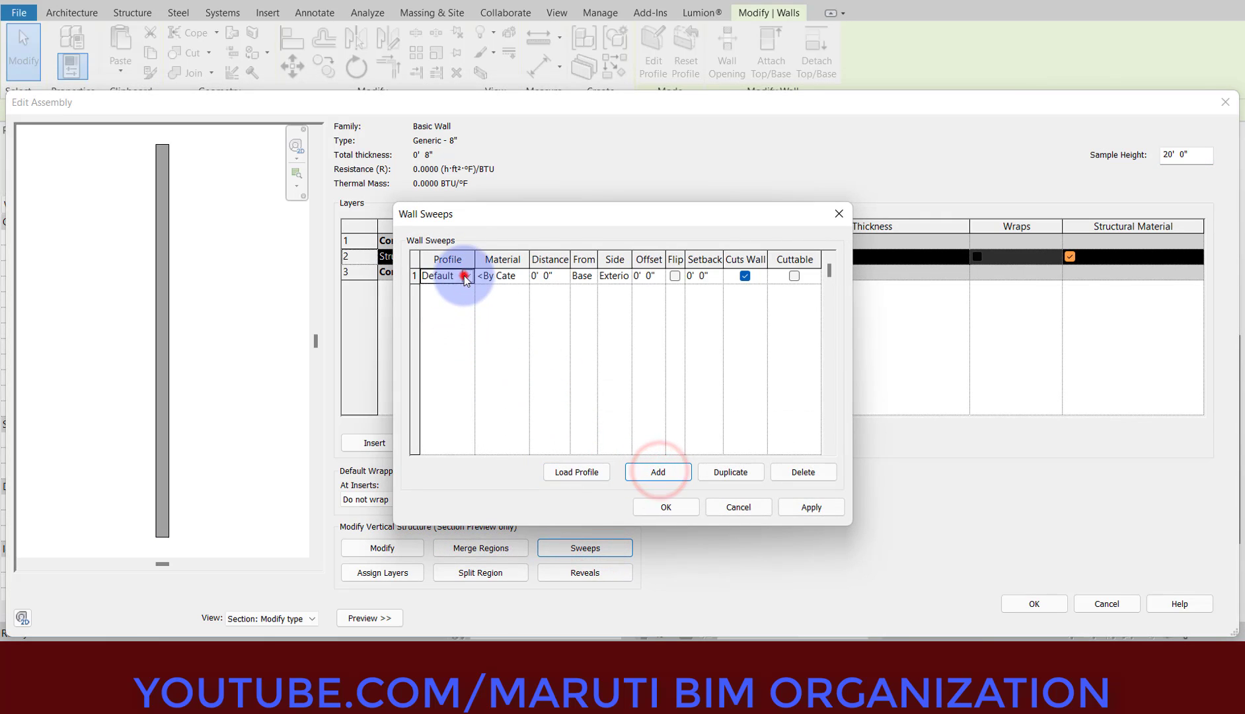
left_click(463, 275)
left_click(461, 317)
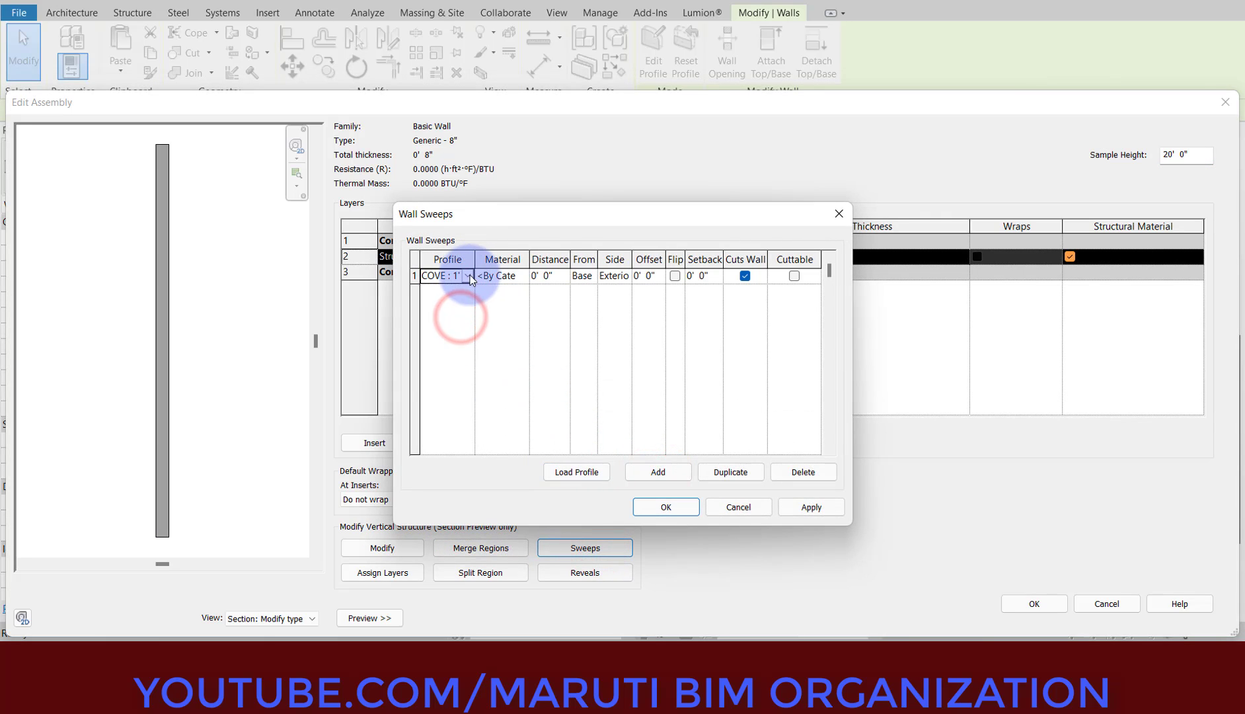
Step: Assign the Concrete, Precast material to the new COVE sweep
left_click(514, 282)
left_click(525, 277)
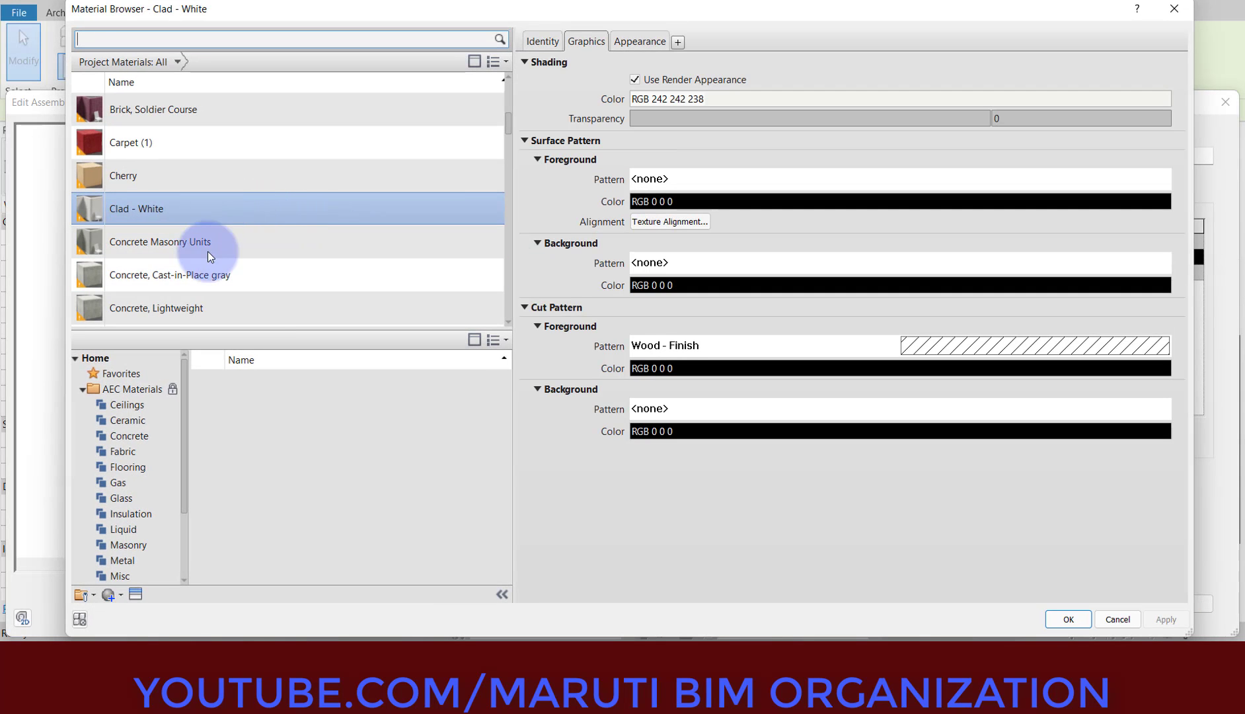
scroll(196, 277, "down", 3)
scroll(183, 189, "up", 3)
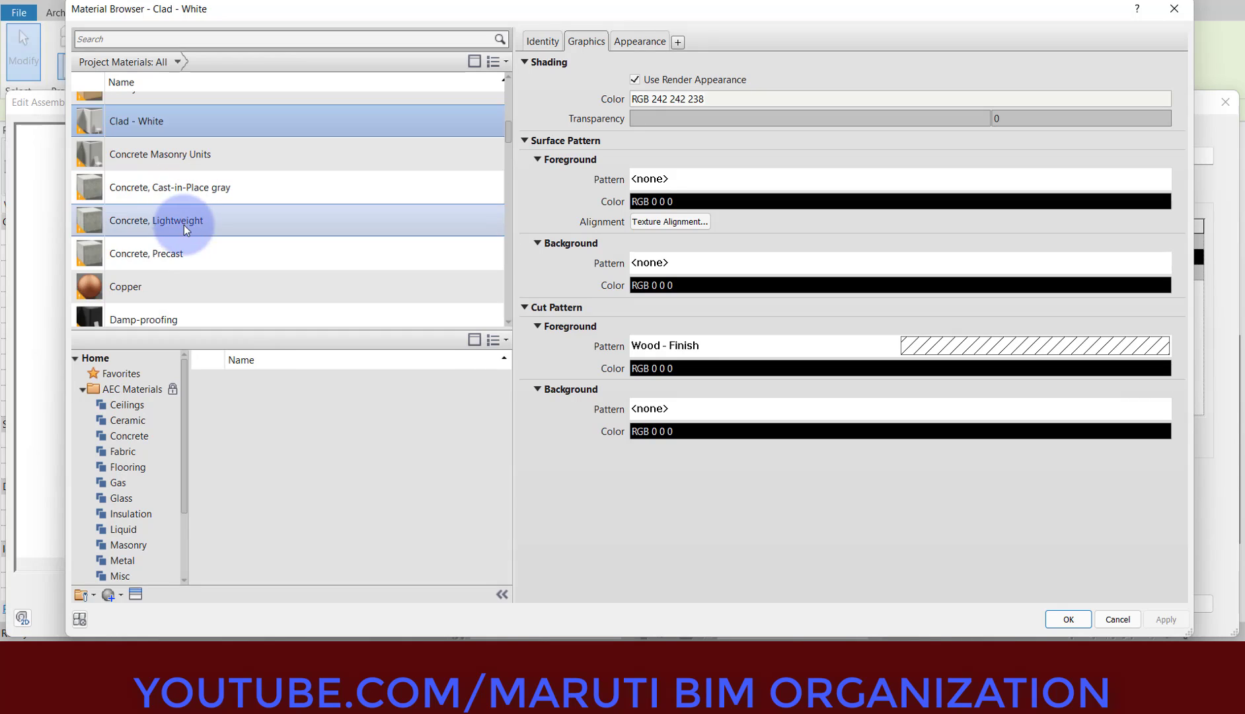
double_click(181, 246)
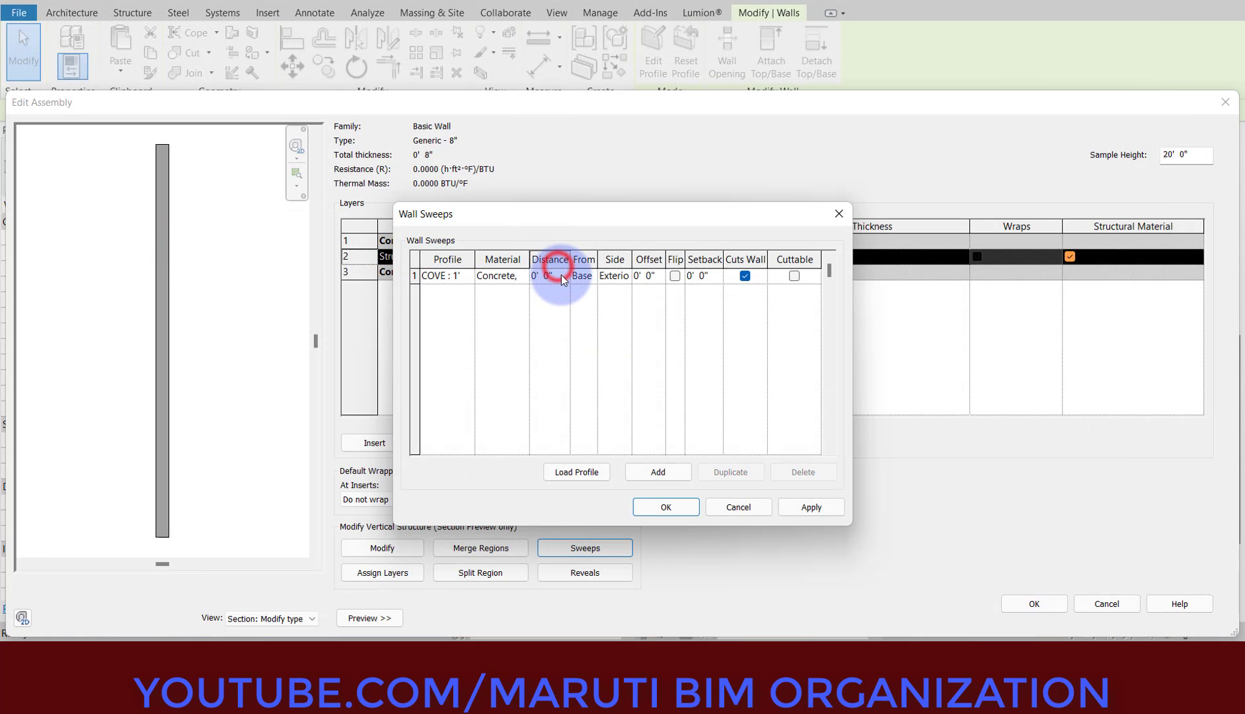
Step: Position the COVE sweep at a distance of -1' from the wall's top and apply the Generic - 8" type changes
left_click(562, 276)
type("-1")
left_click(576, 275)
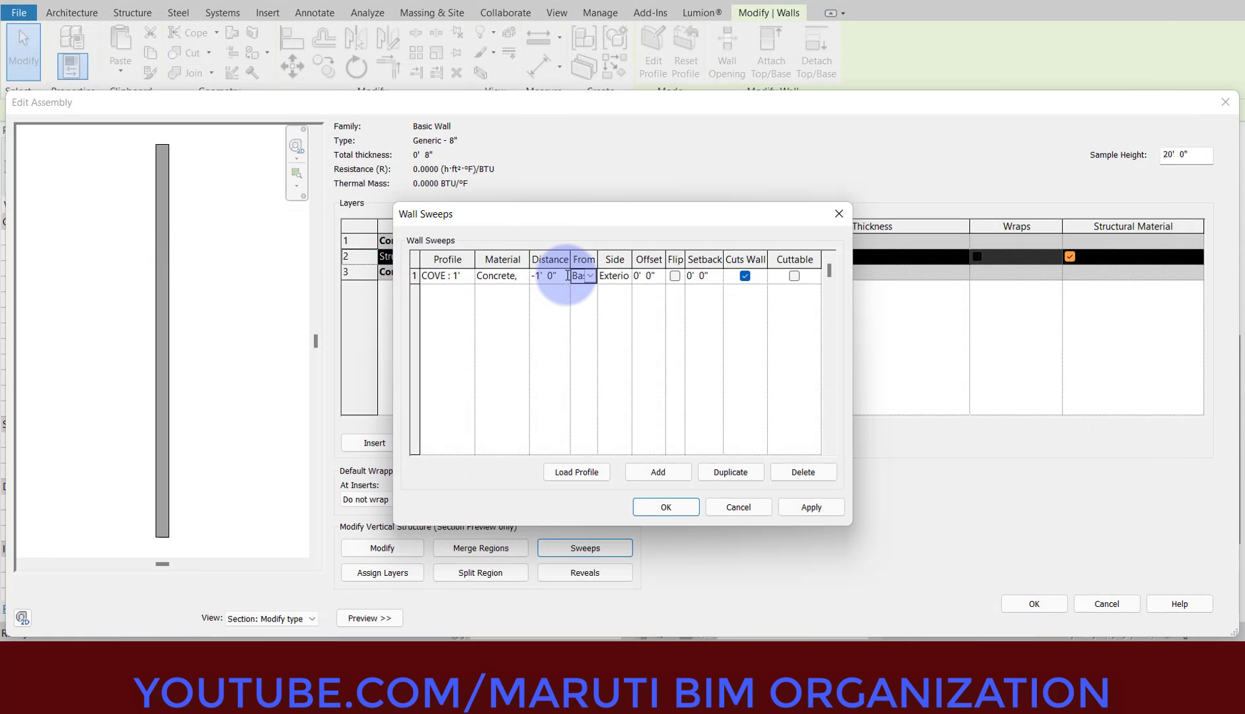
left_click(590, 275)
left_click(588, 304)
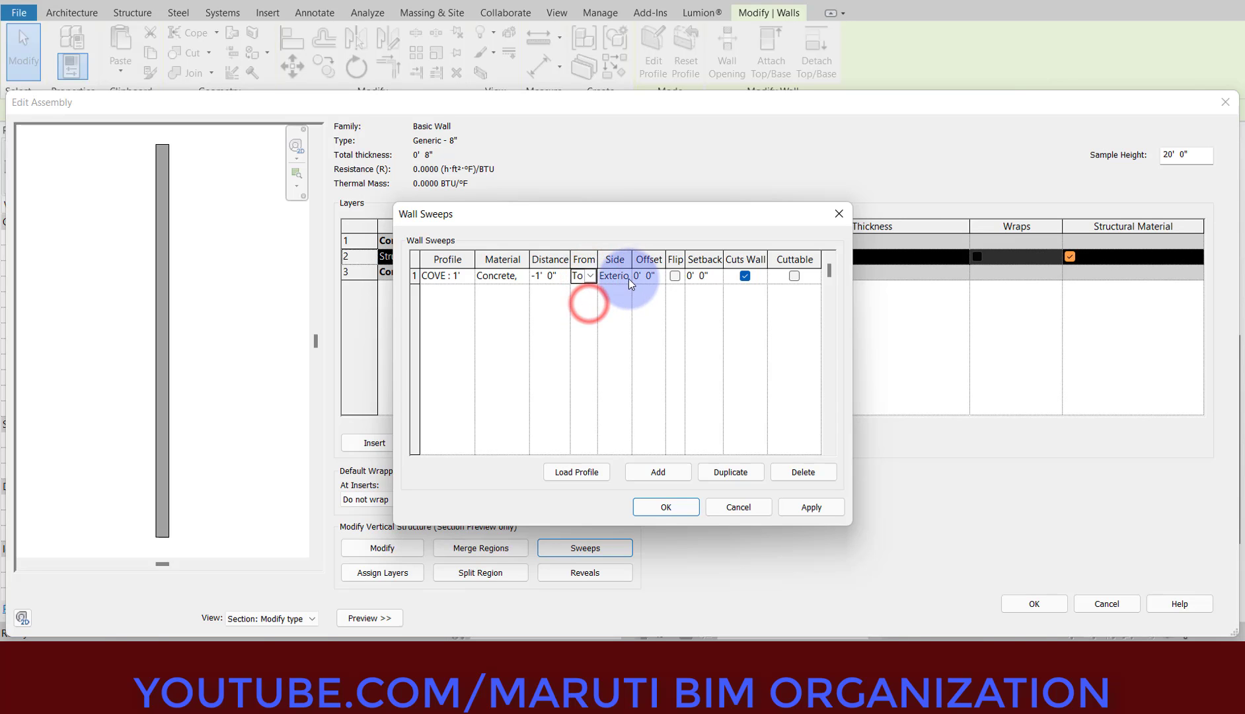
left_click(666, 507)
left_click(1053, 611)
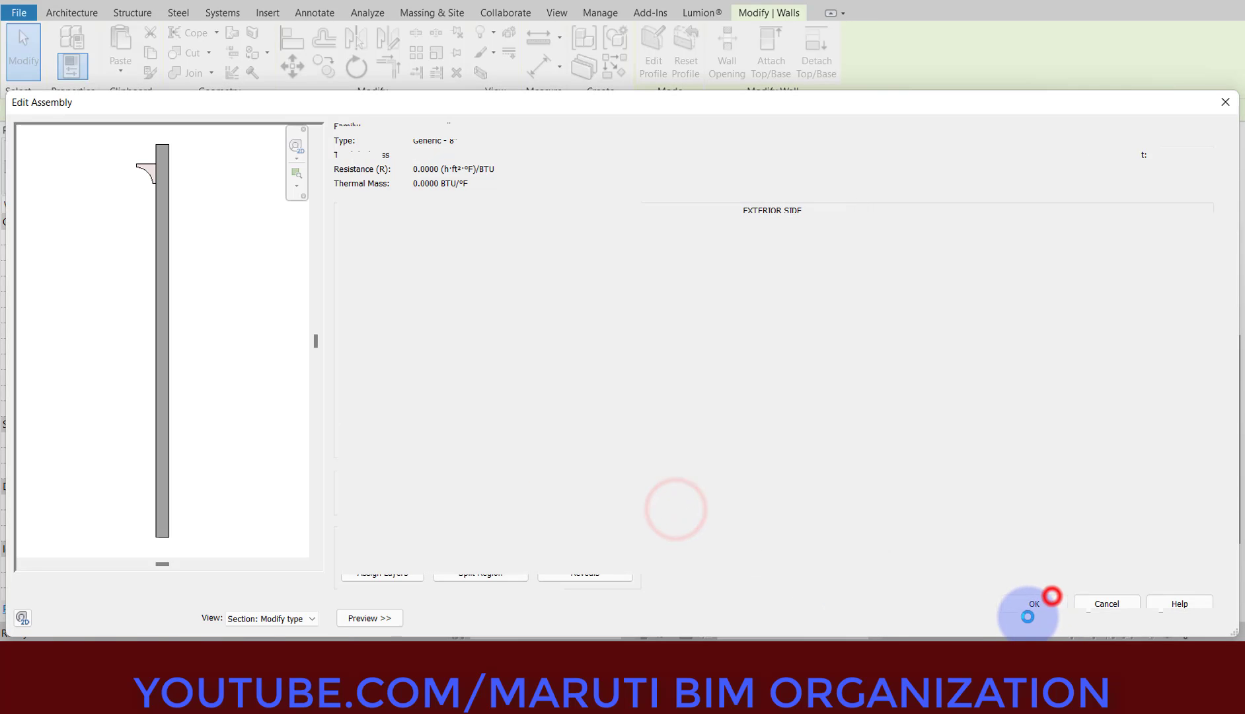
left_click(1030, 616)
Step: Examine the built-in concrete cove's profile and run along the upper part of the straight wall, leaving it deselected
left_click(805, 562)
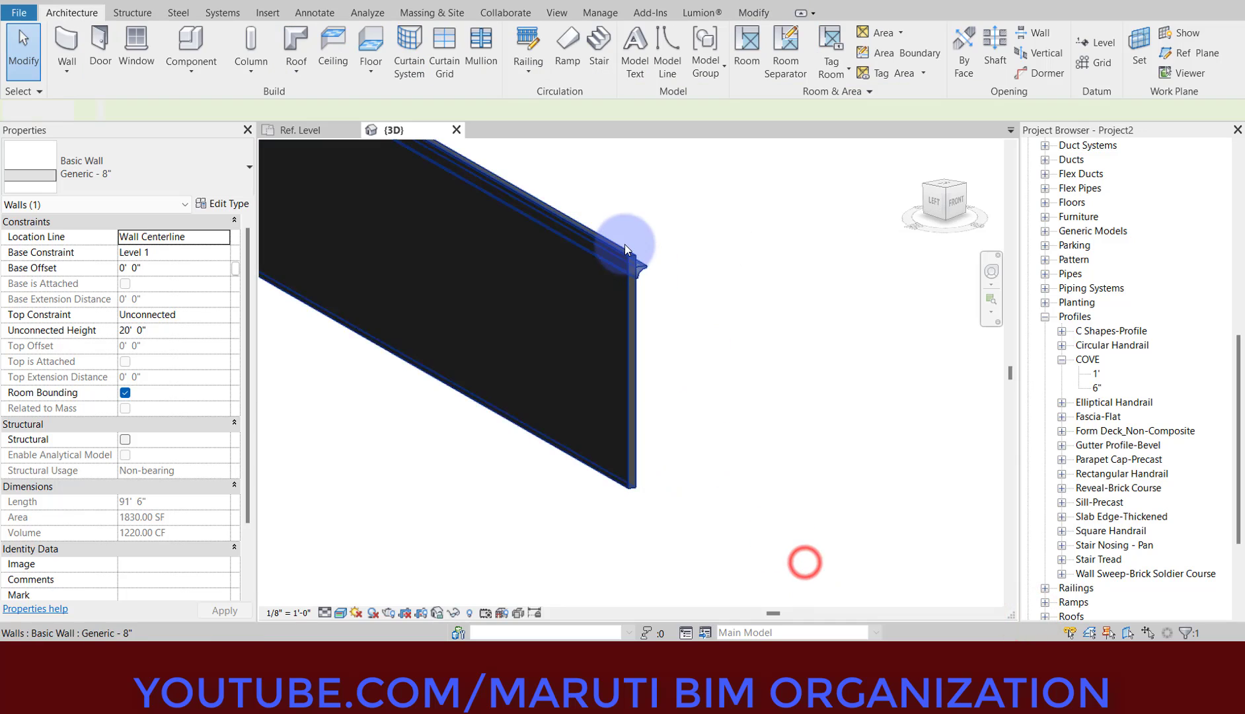
scroll(631, 259, "up", 5)
left_click(656, 313)
middle_click_drag(686, 406, 577, 389, "shift")
scroll(800, 417, "down", 5)
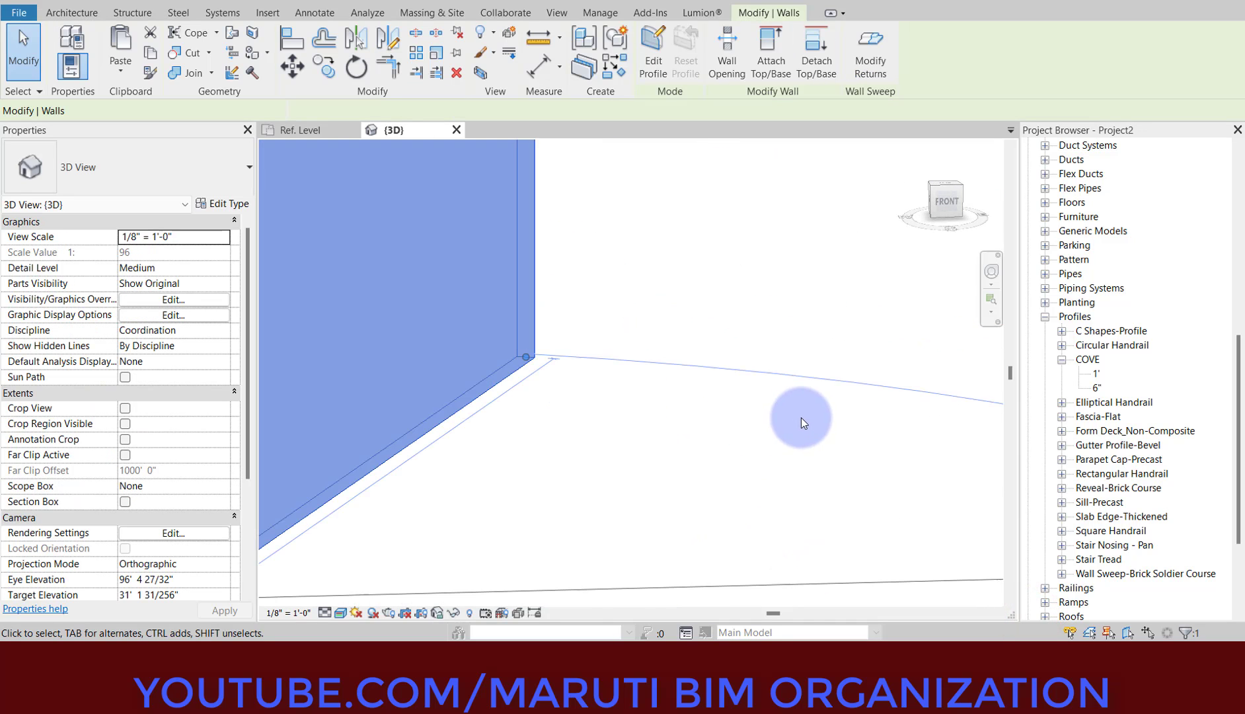
left_click(785, 426)
scroll(780, 423, "down", 3)
scroll(420, 377, "up", 5)
scroll(462, 454, "up", 3)
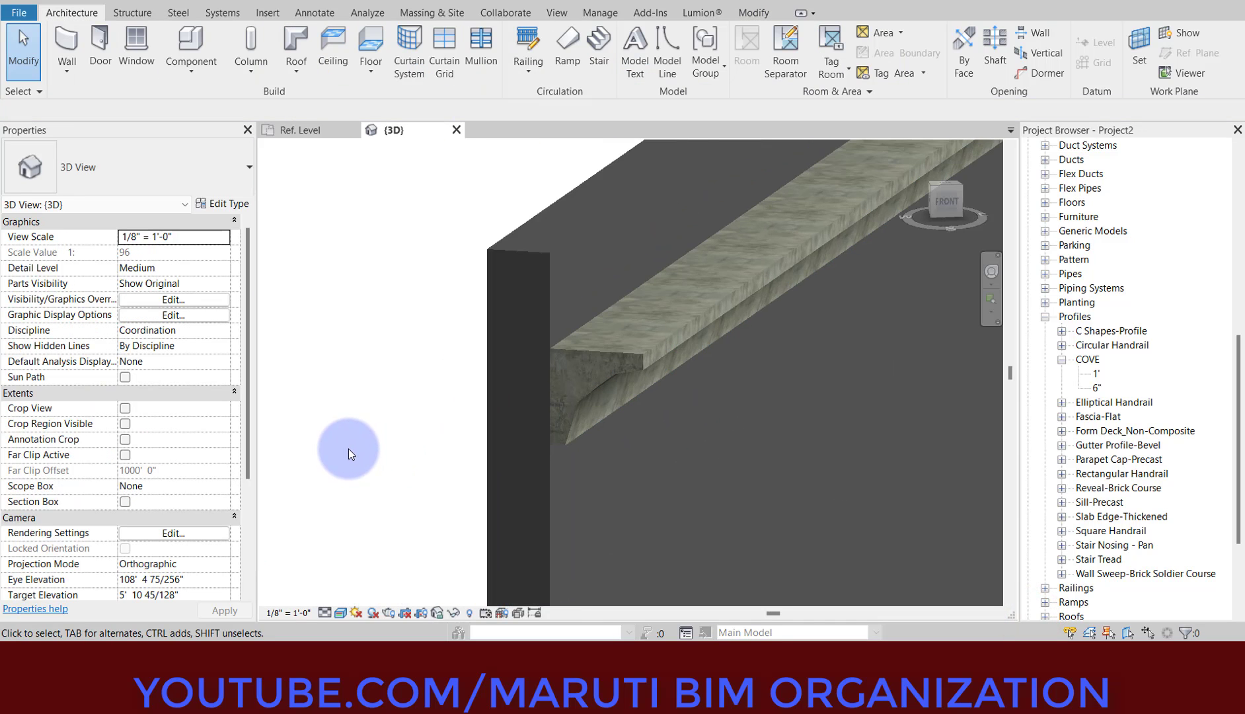
scroll(348, 433, "down", 4)
scroll(349, 433, "up", 6)
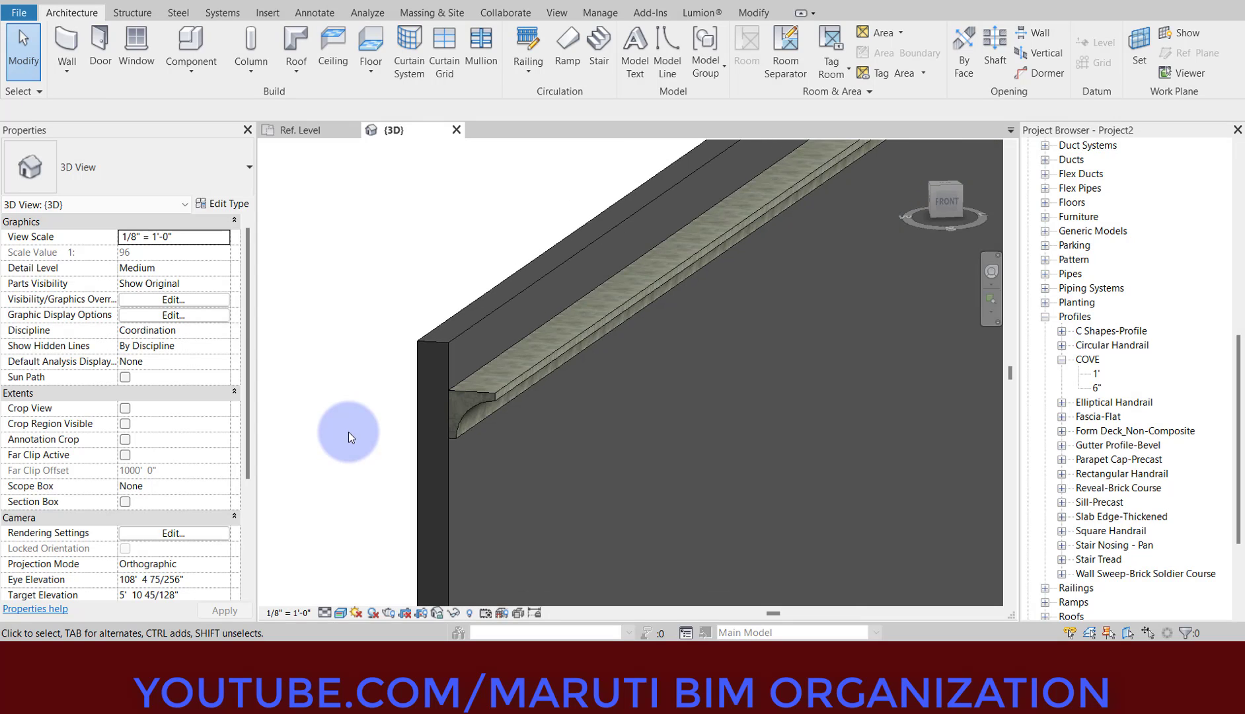
scroll(439, 404, "down", 4)
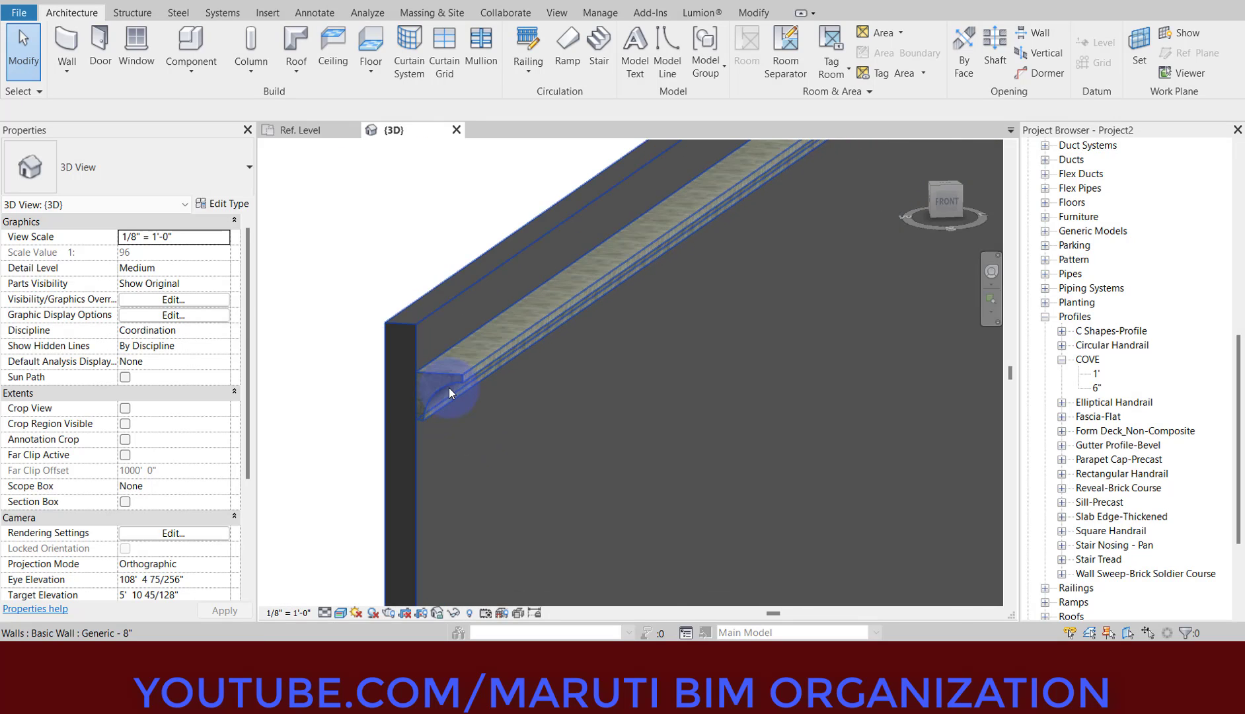
scroll(447, 391, "up", 4)
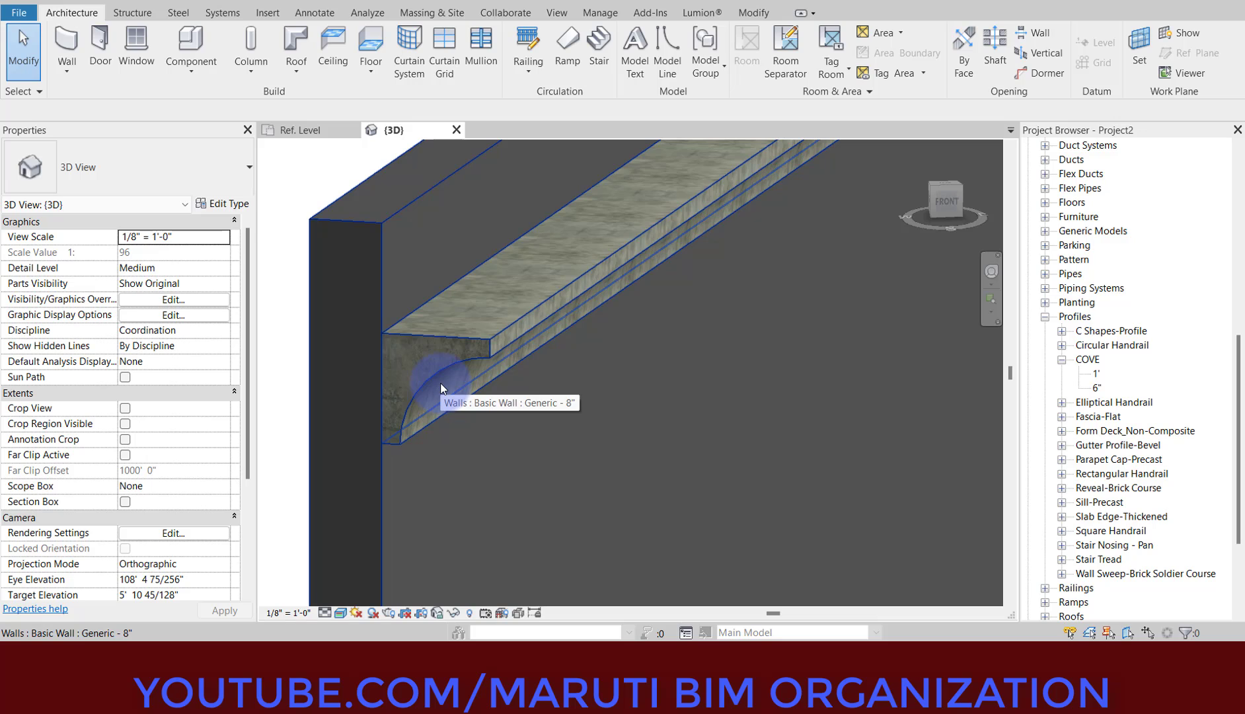
scroll(437, 336, "down", 5)
scroll(436, 338, "up", 2)
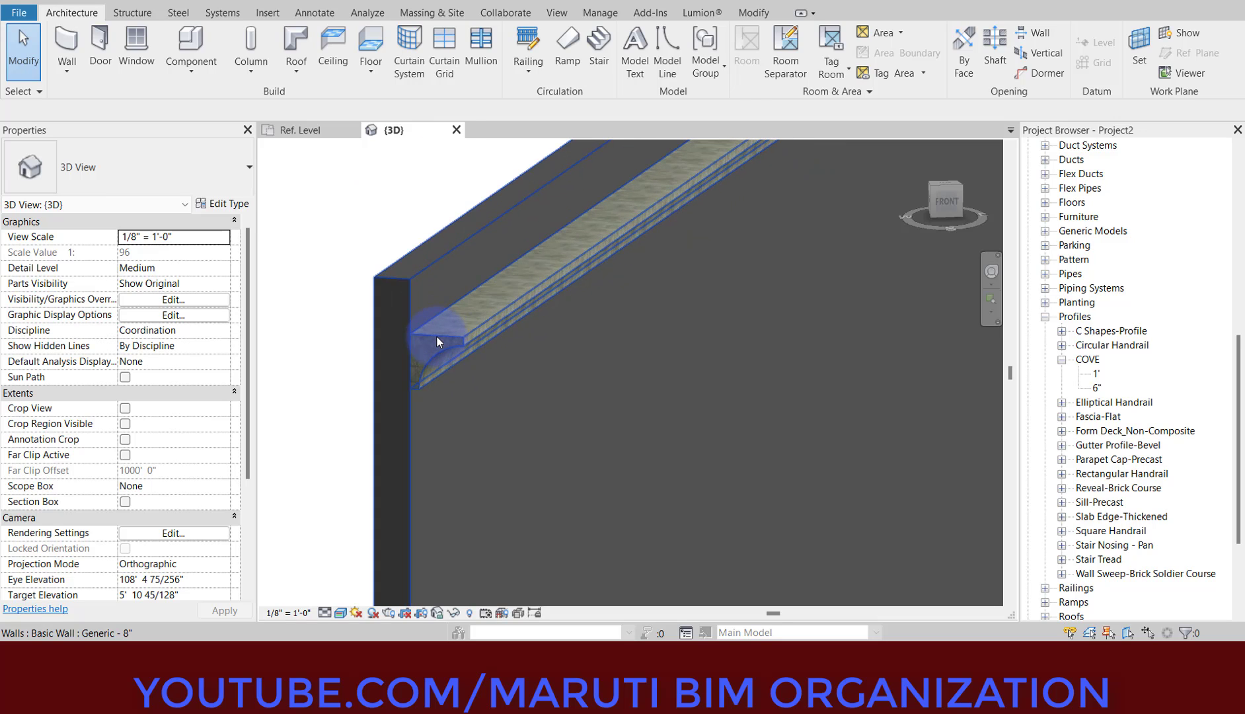
scroll(500, 352, "down", 5)
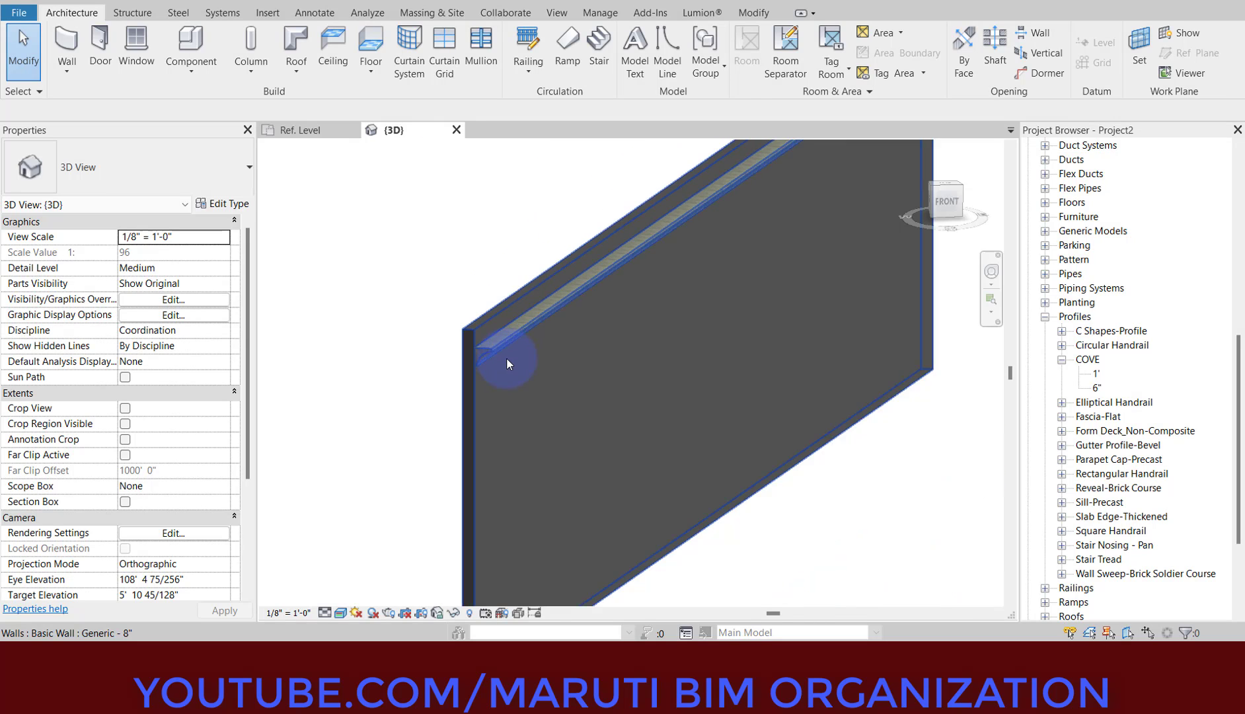